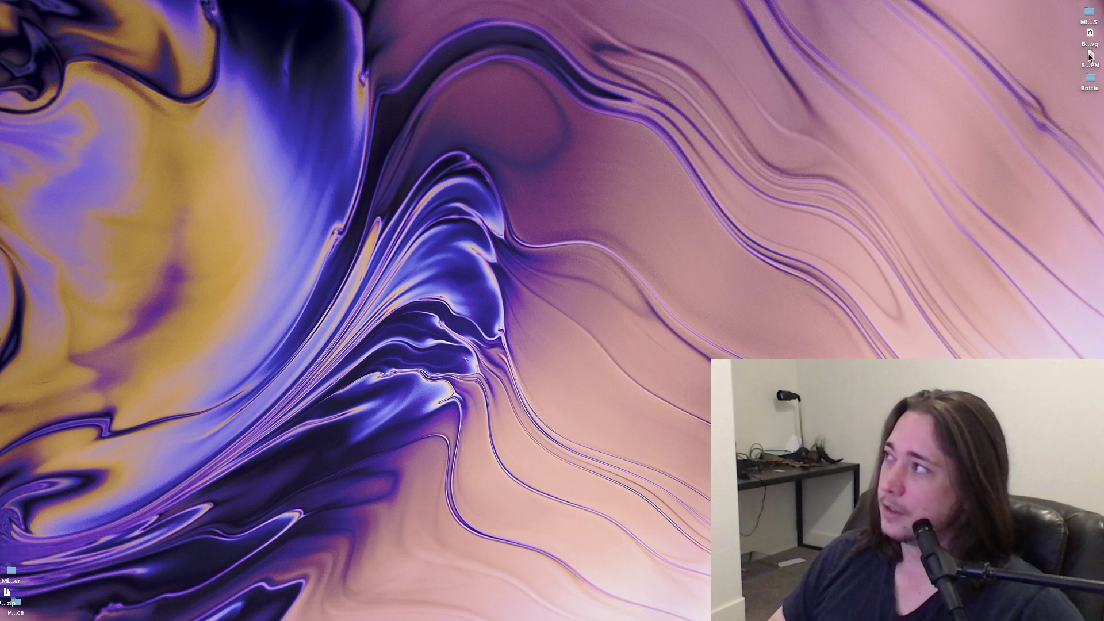
Open the Bottle folder on the desktop to access the bottle files.
{"action": "left_click", "coordinate": [1091, 80]}
{"action": "double_click", "coordinate": [1091, 81]}
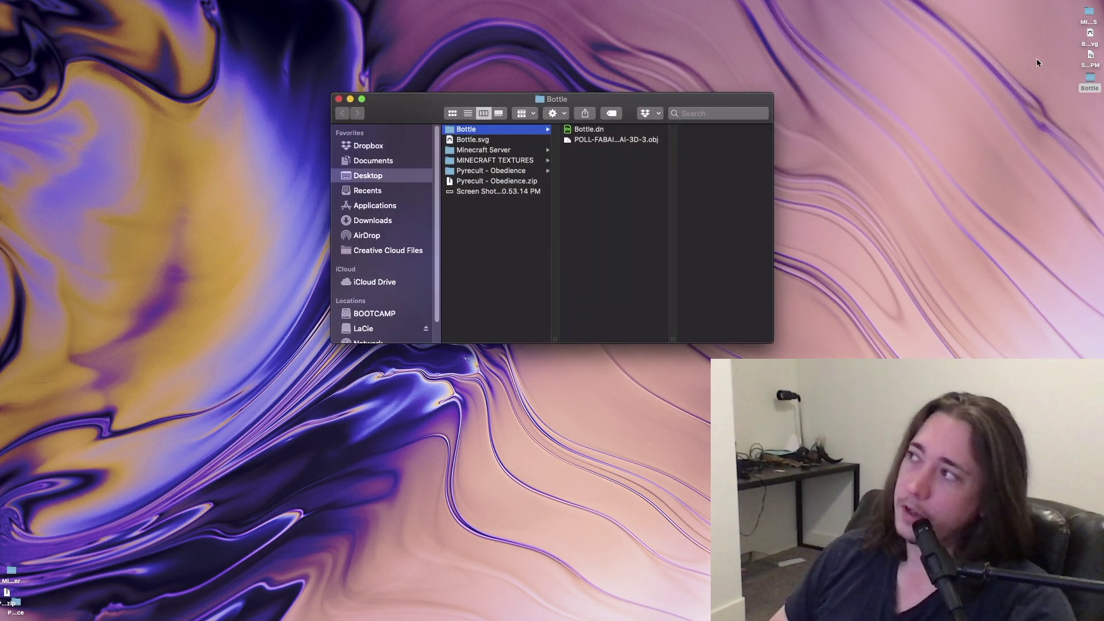
{"action": "left_click", "coordinate": [1038, 75]}
Preview the desktop screenshot of the viewer's comment about glass, enlarge it to read, and close the preview.
{"action": "left_click", "coordinate": [1090, 56]}
{"action": "key", "text": "space"}
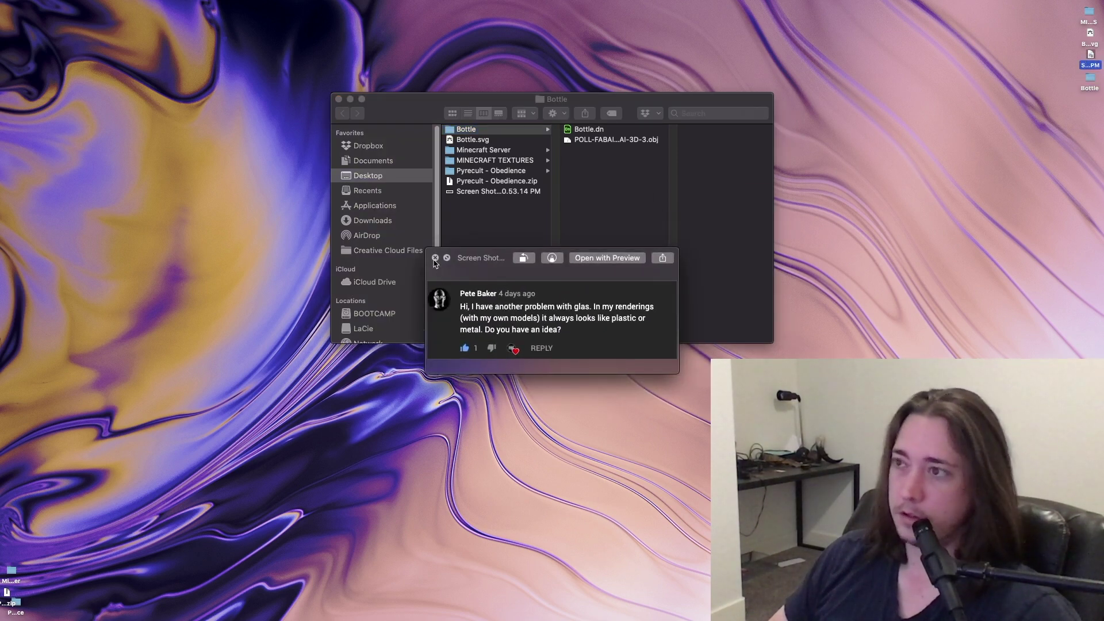
{"action": "scroll", "coordinate": [440, 265], "scroll_direction": "up", "scroll_amount": 5, "text": "ctrl"}
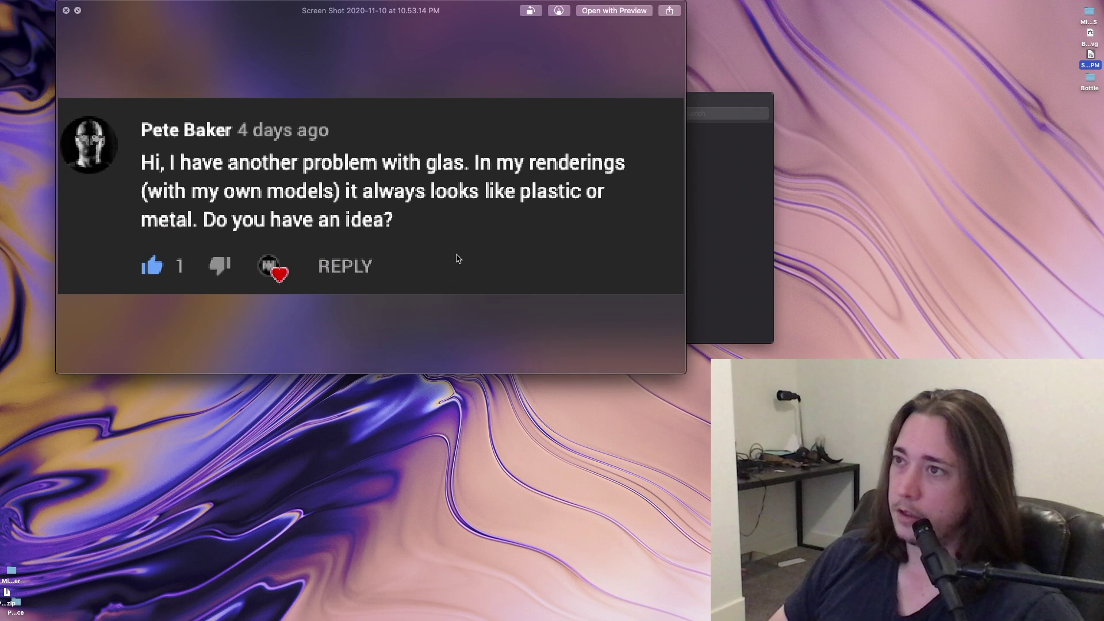
{"action": "left_click_drag", "start_coordinate": [451, 257], "coordinate": [603, 351]}
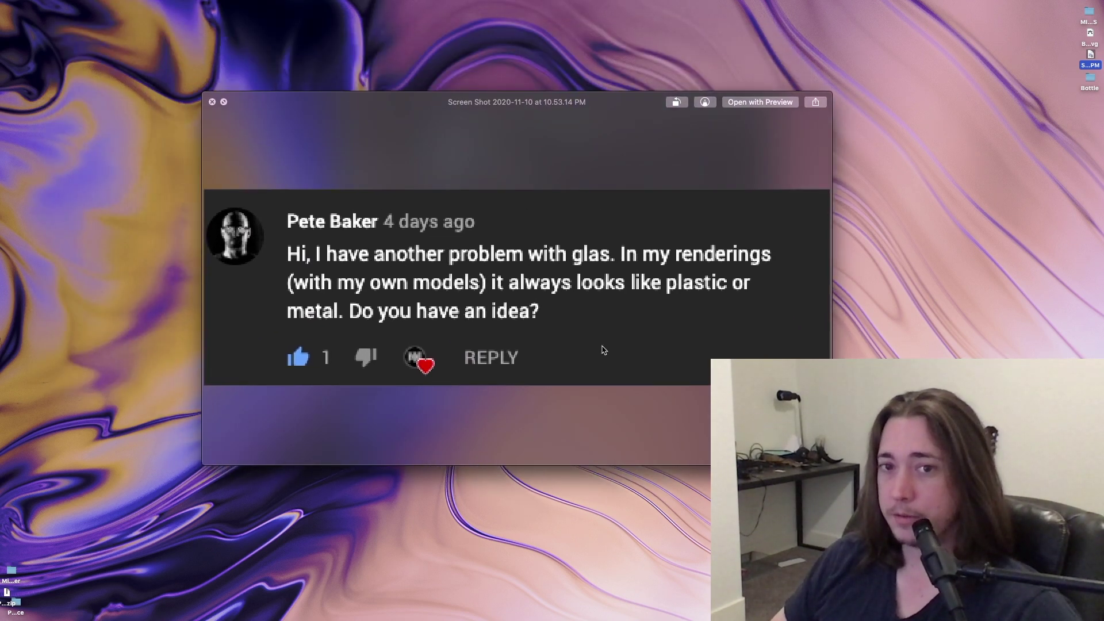
{"action": "left_click", "coordinate": [212, 101]}
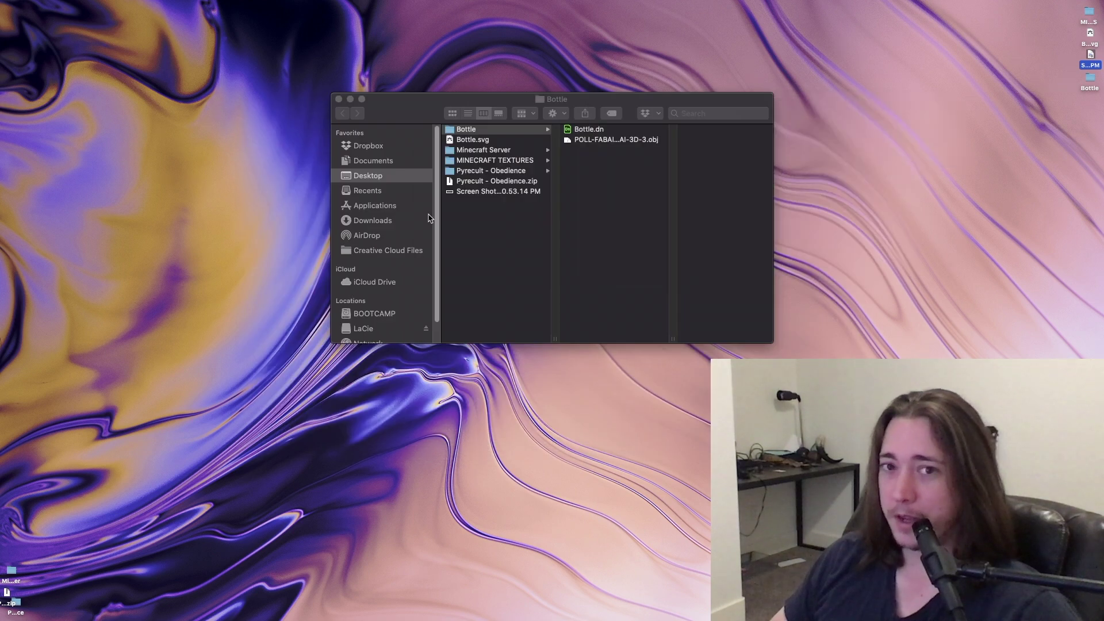
Open Bottle.dn from the Bottle folder in Adobe Dimension and examine the bottle from a slightly different angle.
{"action": "left_click", "coordinate": [580, 131]}
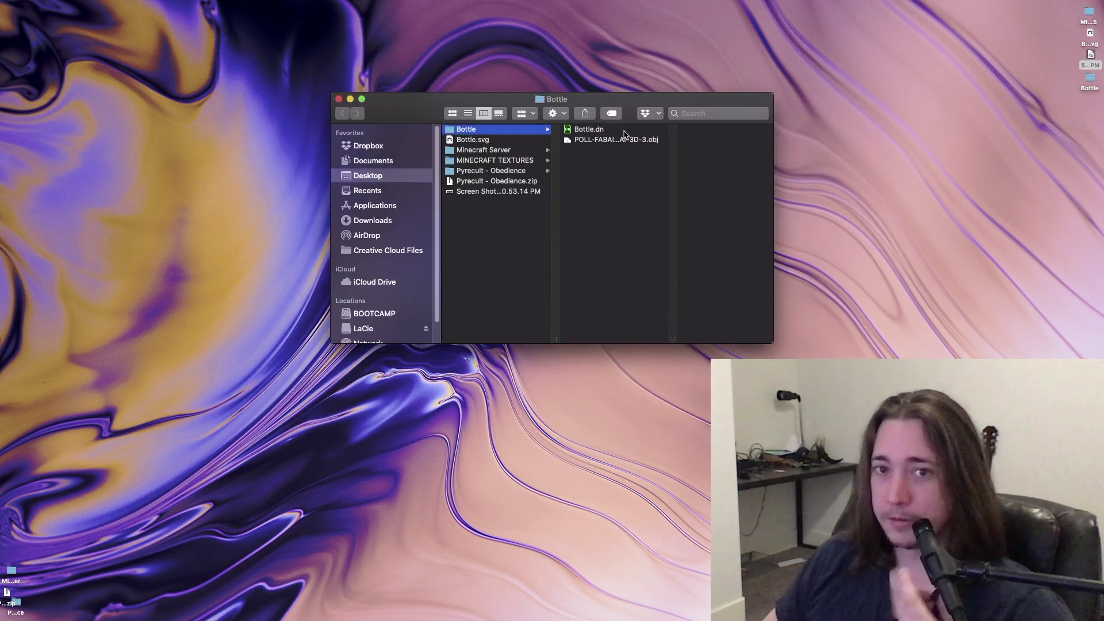
{"action": "double_click", "coordinate": [625, 134]}
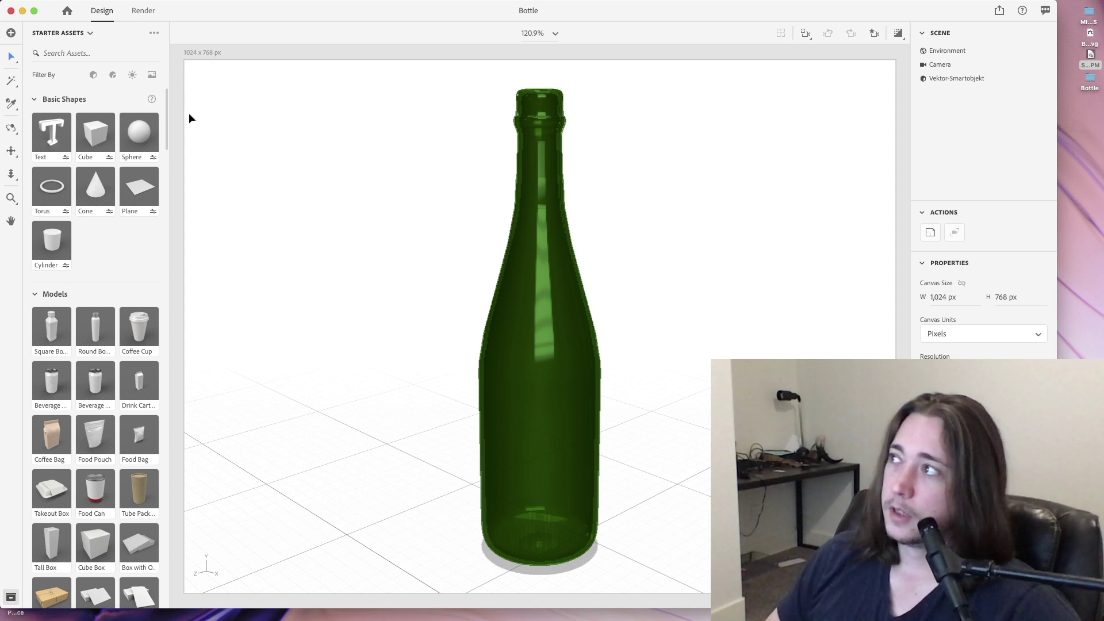
{"action": "left_click_drag", "start_coordinate": [278, 260], "coordinate": [342, 290]}
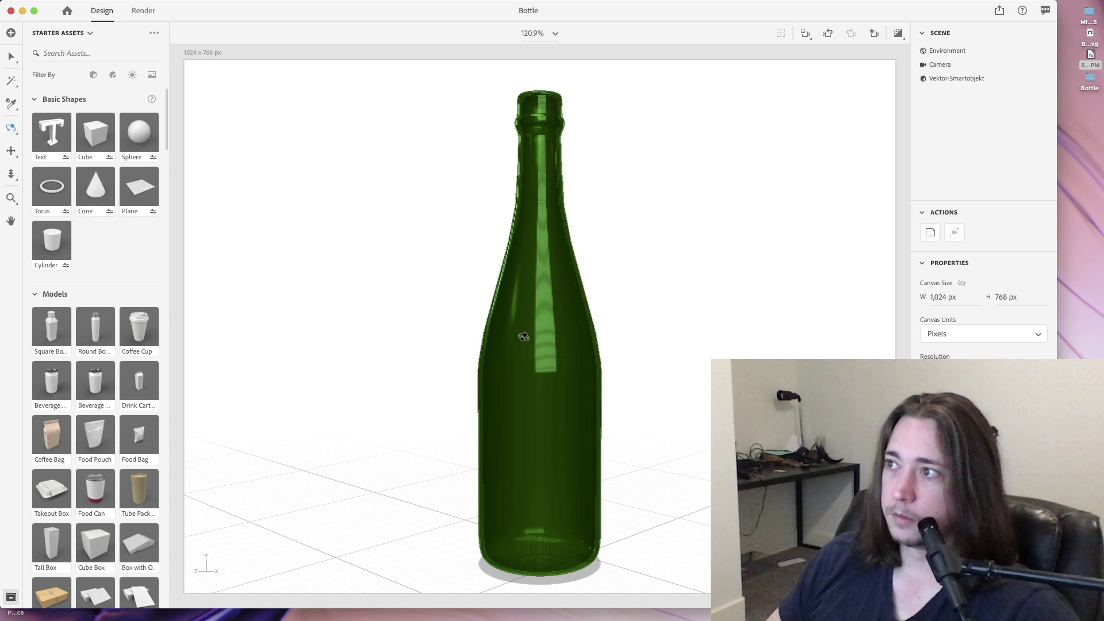
Select the bottle model and apply the Glass material from the Adobe Standard Materials.
{"action": "left_click", "coordinate": [10, 57]}
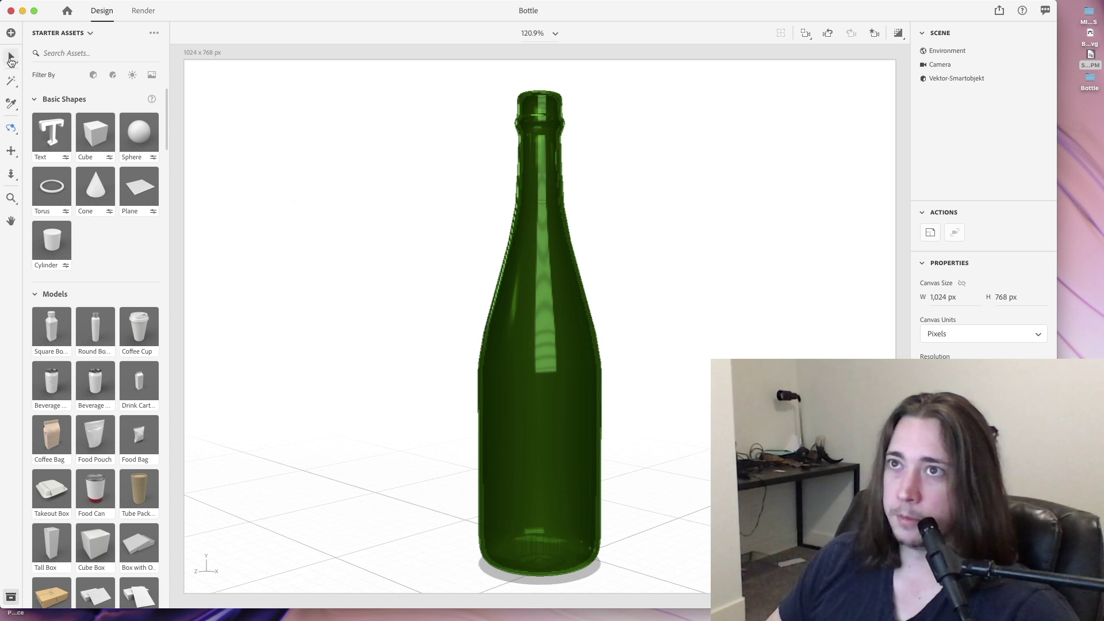
{"action": "left_click", "coordinate": [581, 423]}
{"action": "left_click", "coordinate": [111, 76]}
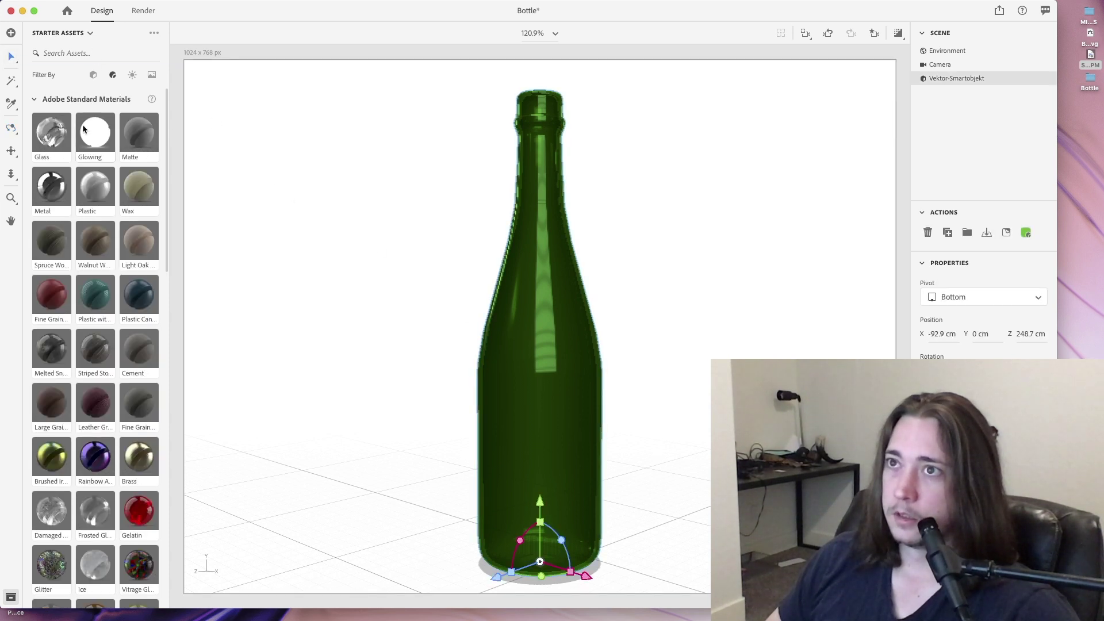
{"action": "left_click", "coordinate": [55, 136]}
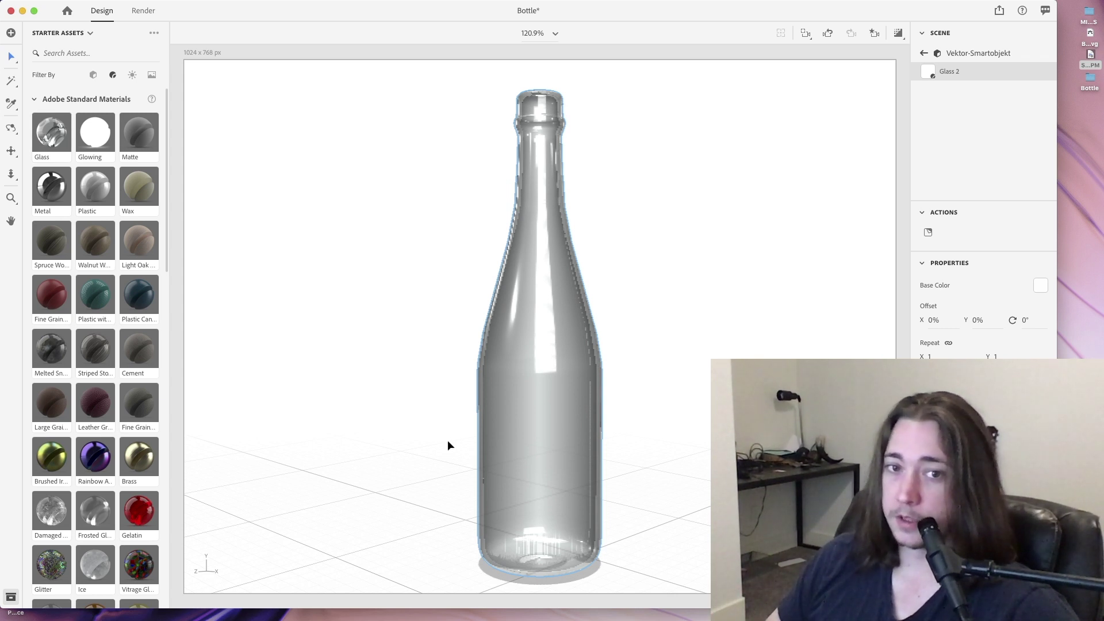
Turn on the render preview and try index of refraction values of 0.72, 1.01 and 1.58 on the bottle's glass.
{"action": "left_click", "coordinate": [898, 32]}
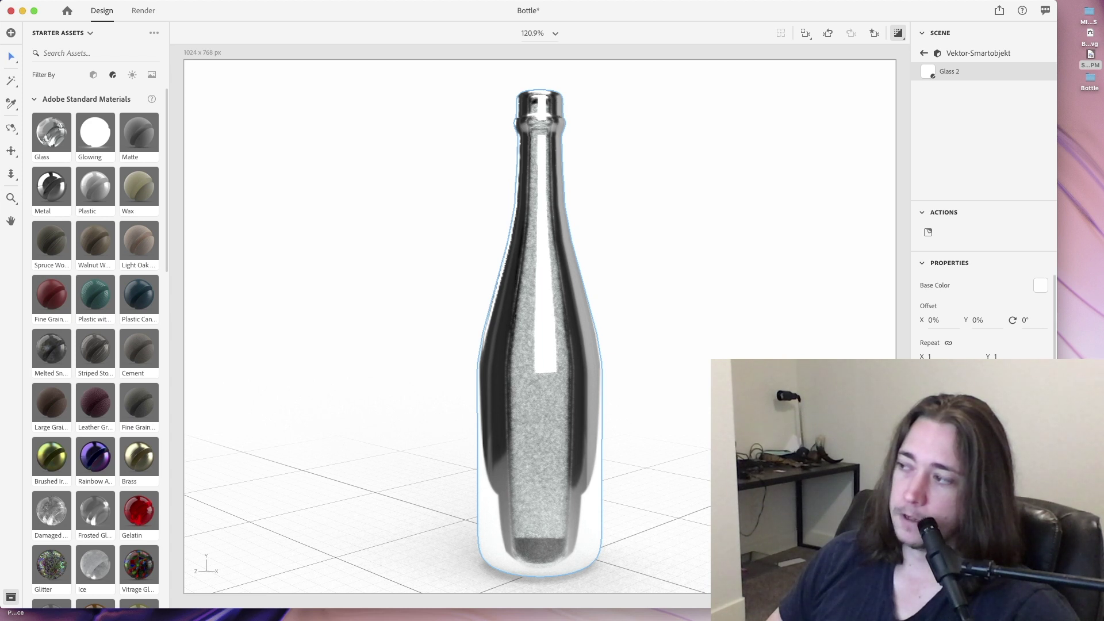
{"action": "scroll", "coordinate": [983, 313], "scroll_direction": "down", "scroll_amount": 2}
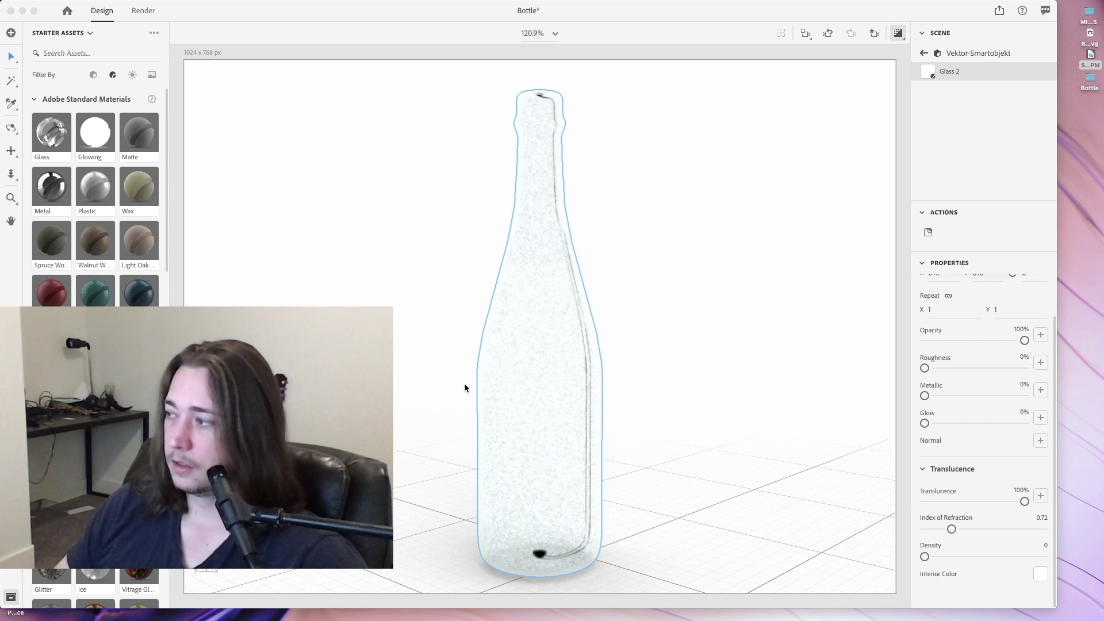
{"action": "left_click", "coordinate": [979, 528]}
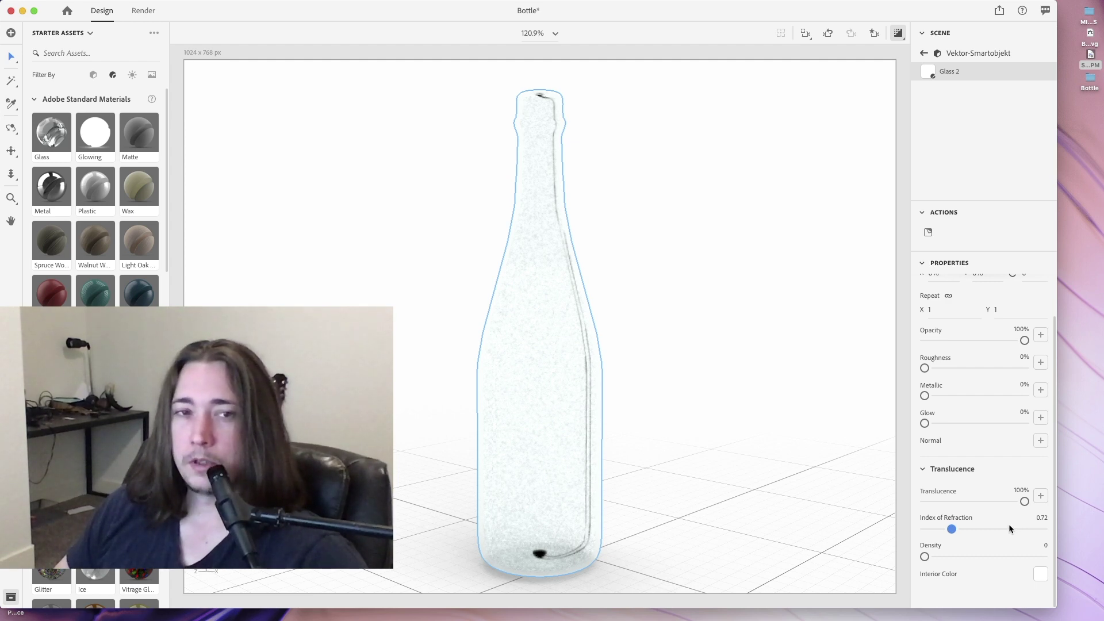
{"action": "left_click", "coordinate": [965, 529]}
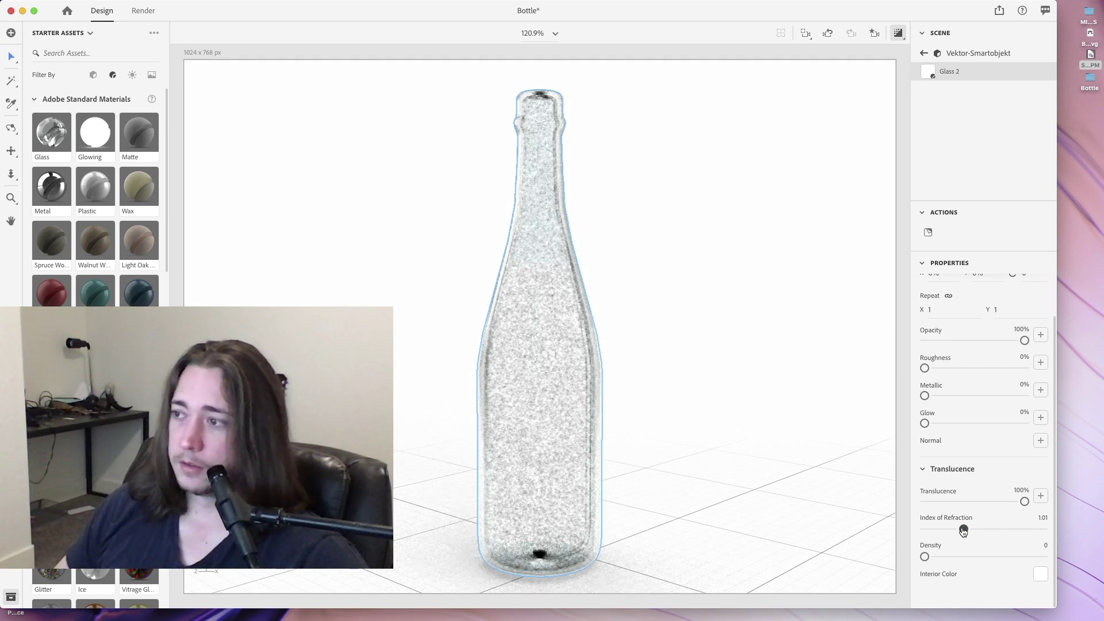
{"action": "left_click", "coordinate": [986, 528]}
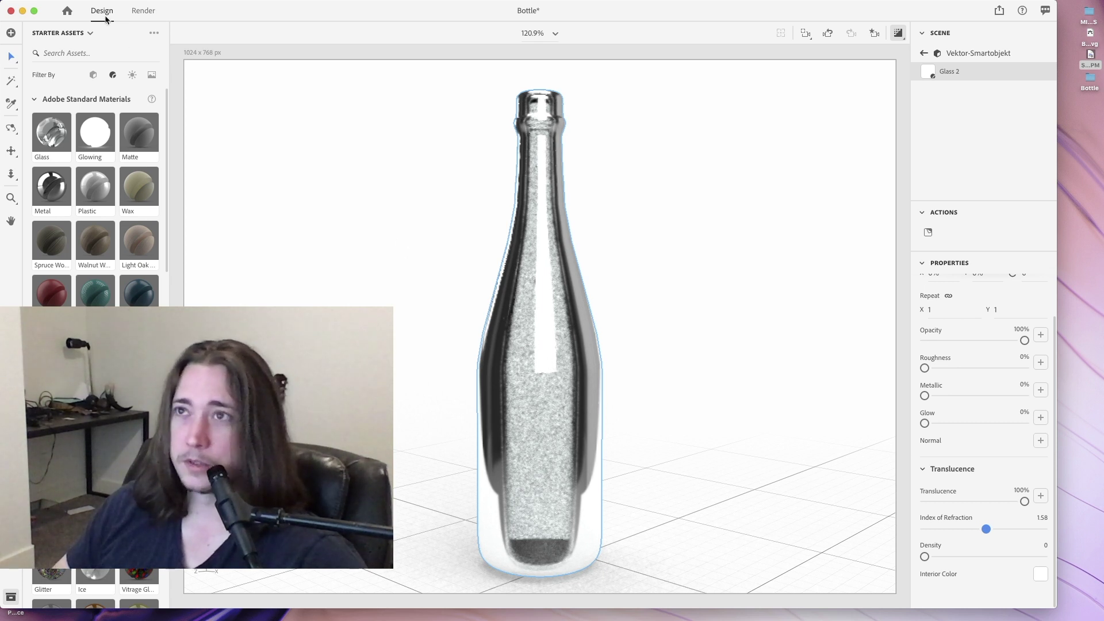
Close Bottle.dn without saving the changes and select POLL-FABAIRE-AI-3D-3.obj in the Bottle folder.
{"action": "left_click", "coordinate": [11, 11]}
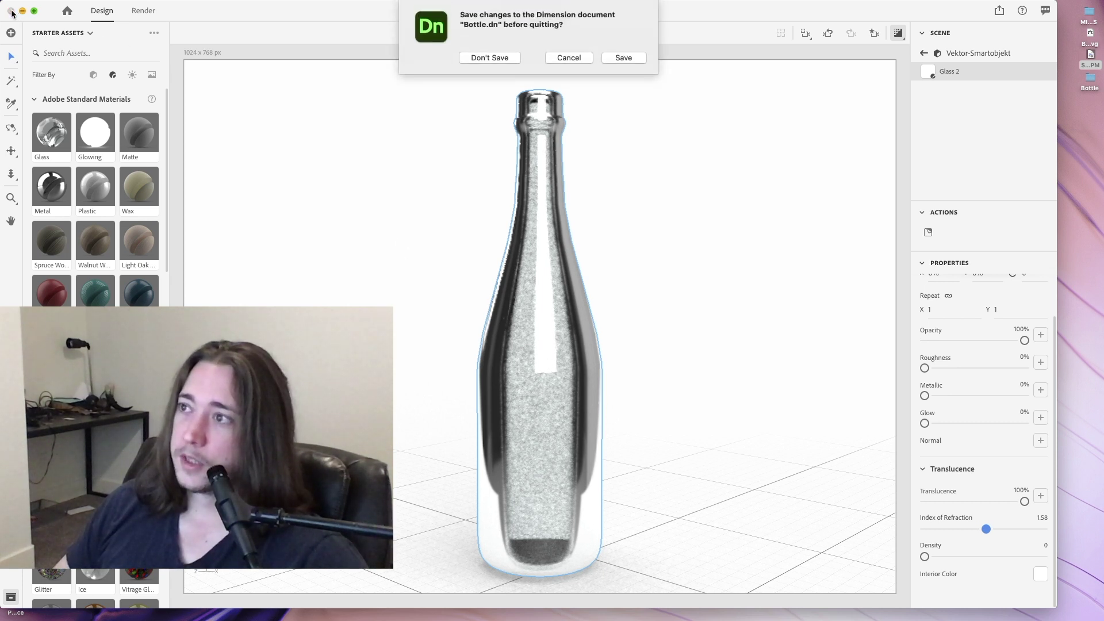
{"action": "left_click", "coordinate": [471, 55]}
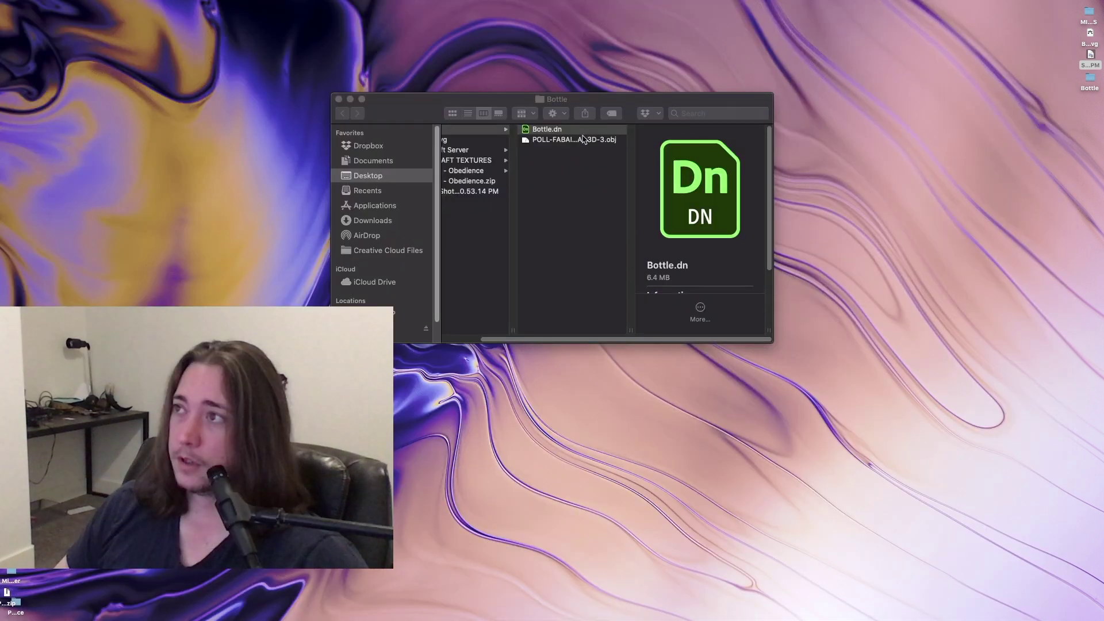
{"action": "left_click", "coordinate": [581, 140]}
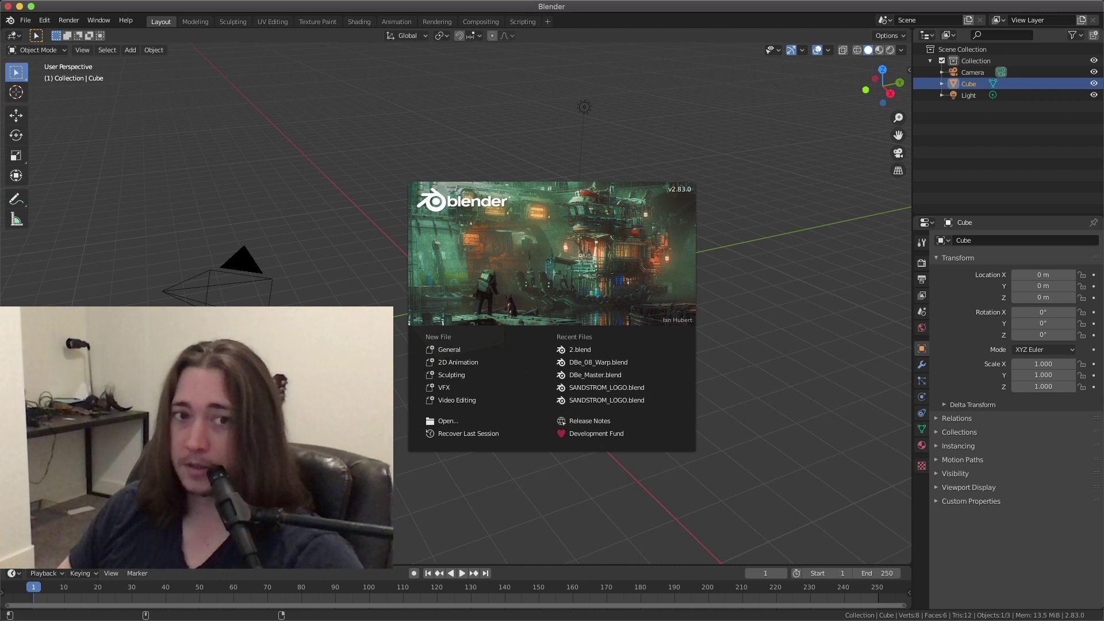
In Blender, dismiss the splash screen and delete the default cube from the scene.
{"action": "key", "text": "Escape"}
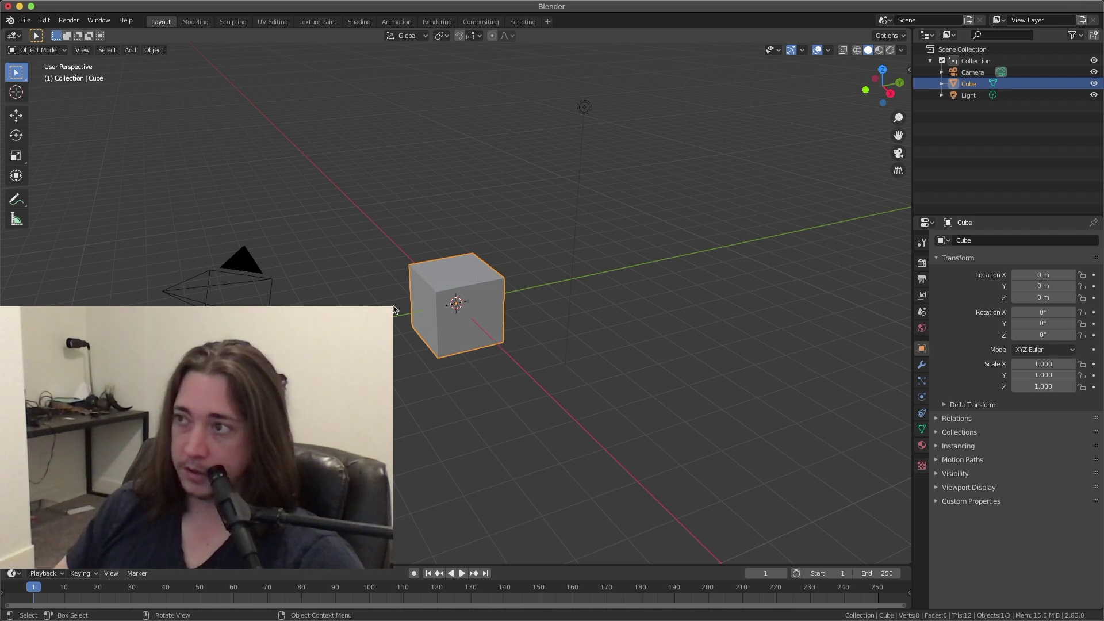
{"action": "left_click", "coordinate": [254, 282]}
{"action": "left_click", "coordinate": [456, 284]}
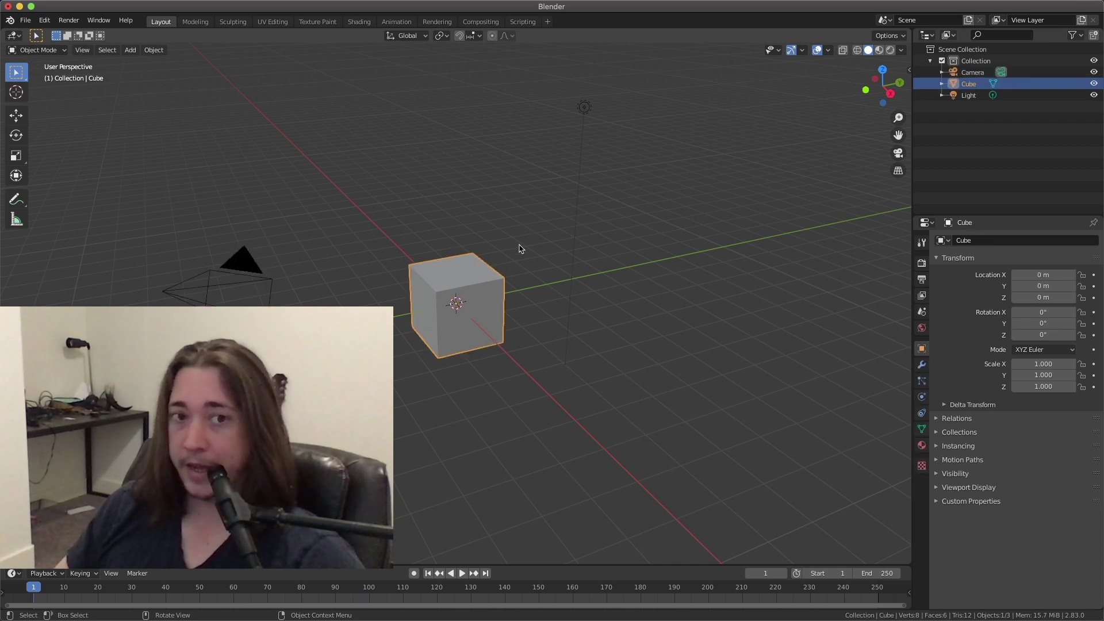
{"action": "key", "text": "x"}
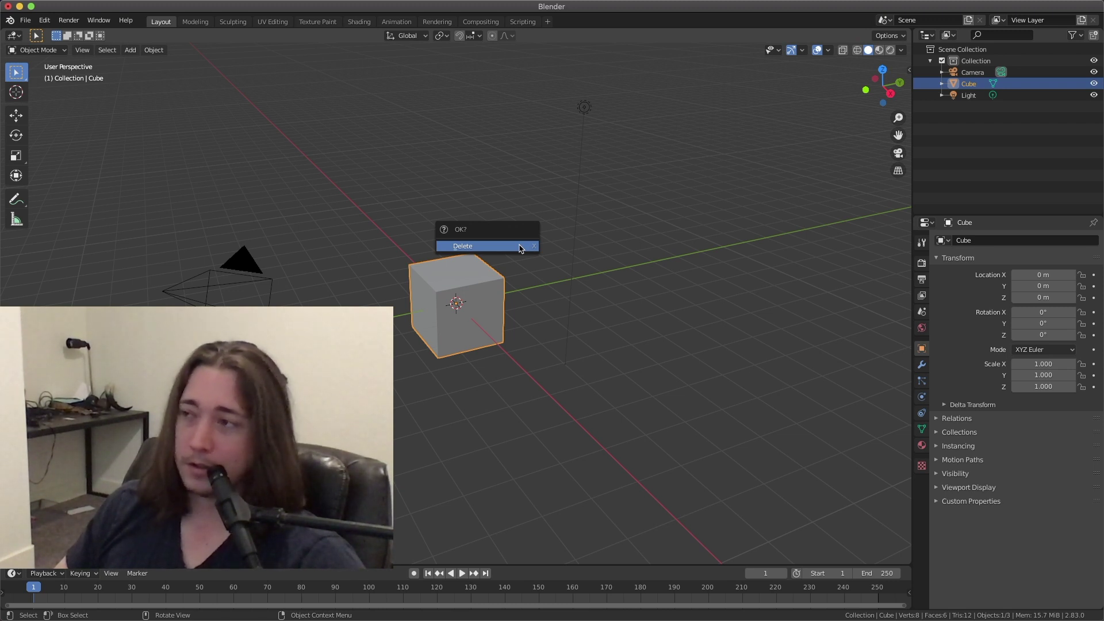
{"action": "left_click", "coordinate": [519, 249]}
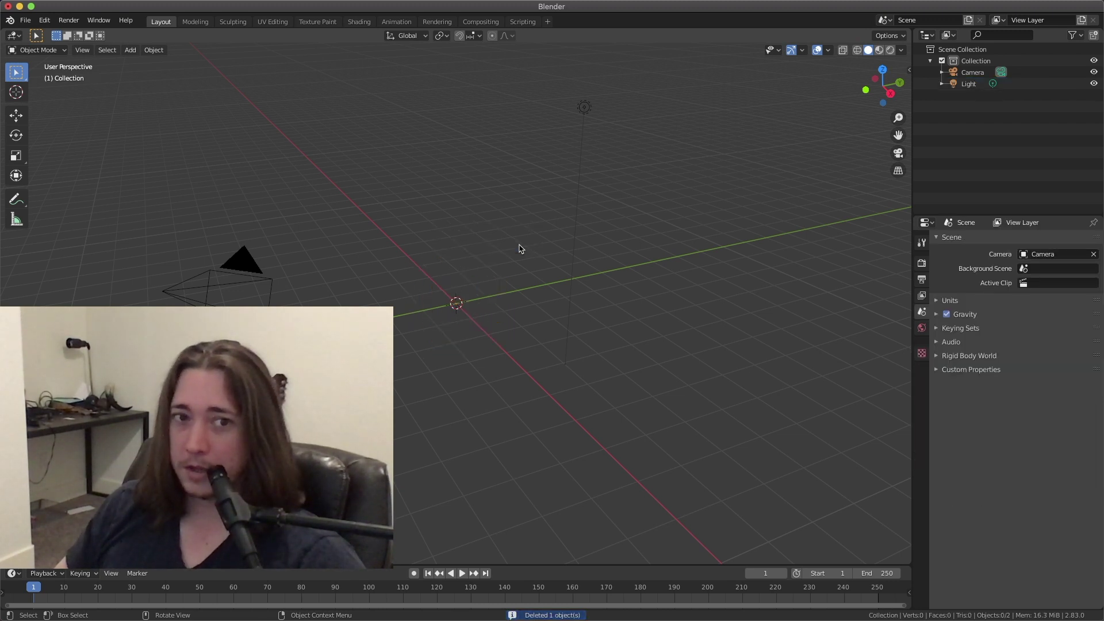
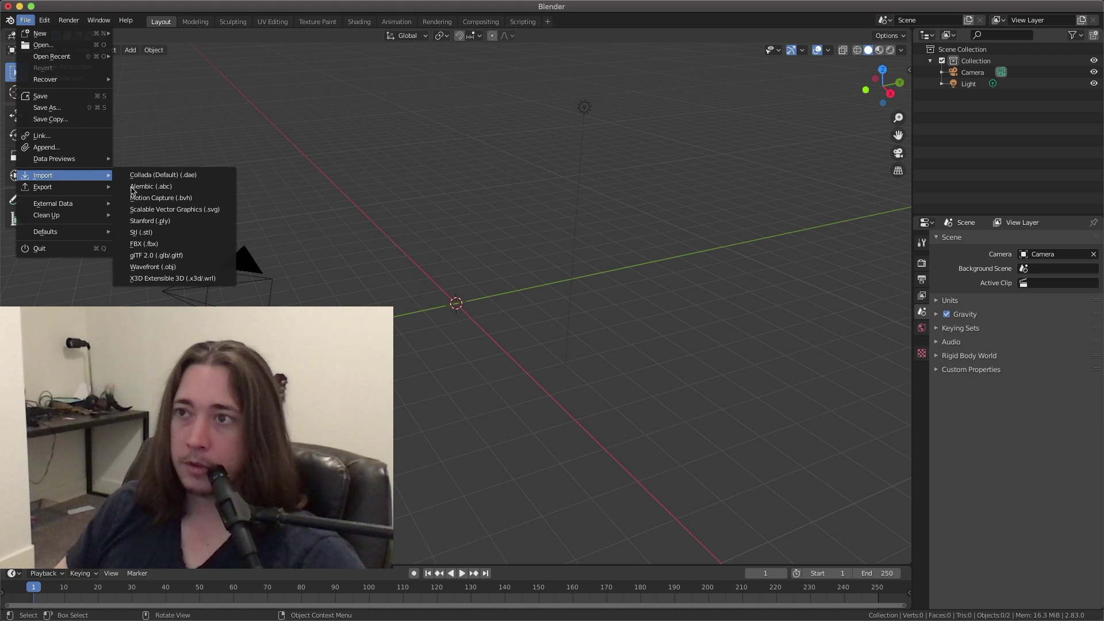
Import POLL-FABAIRE-AI-3D-3.obj from the Bottle folder on the desktop as a Wavefront OBJ.
{"action": "left_click", "coordinate": [166, 269]}
{"action": "left_click", "coordinate": [298, 268]}
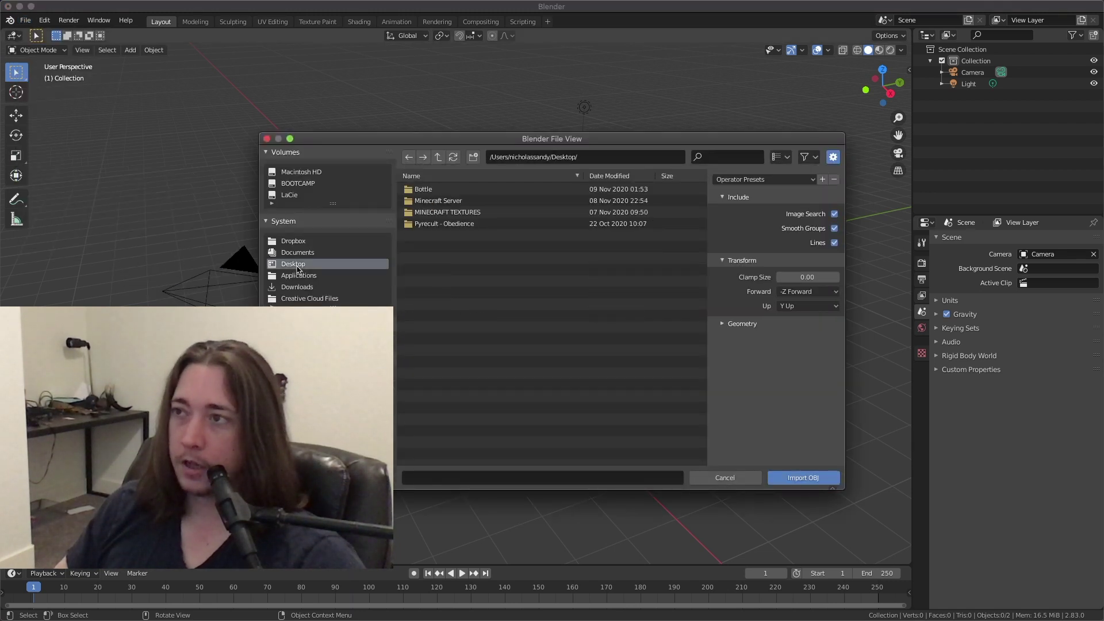
{"action": "double_click", "coordinate": [454, 189]}
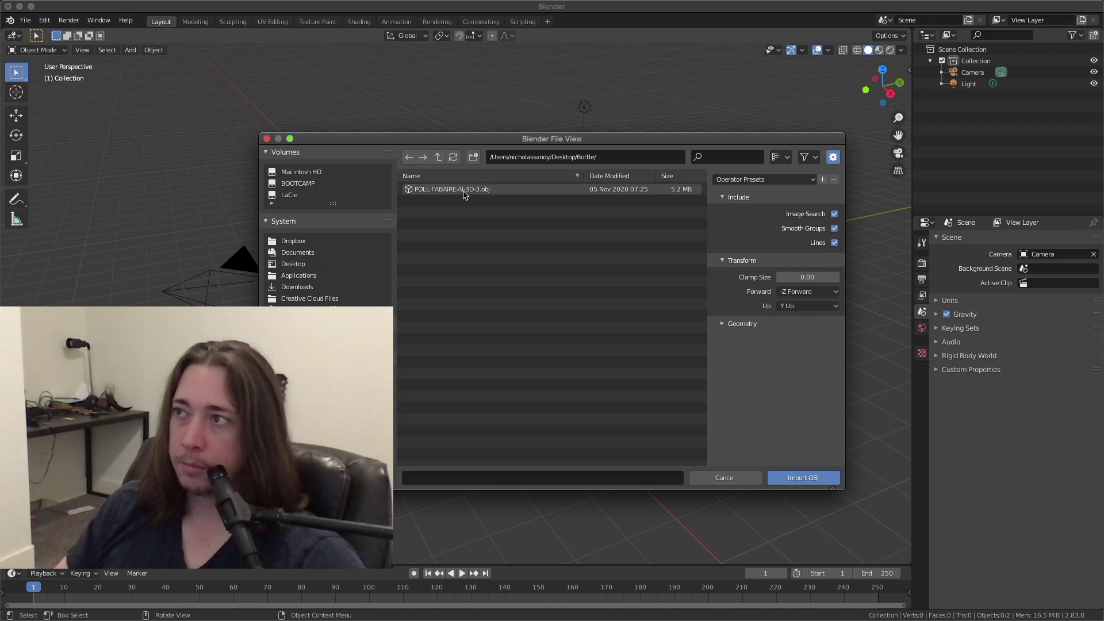
{"action": "left_click", "coordinate": [465, 192]}
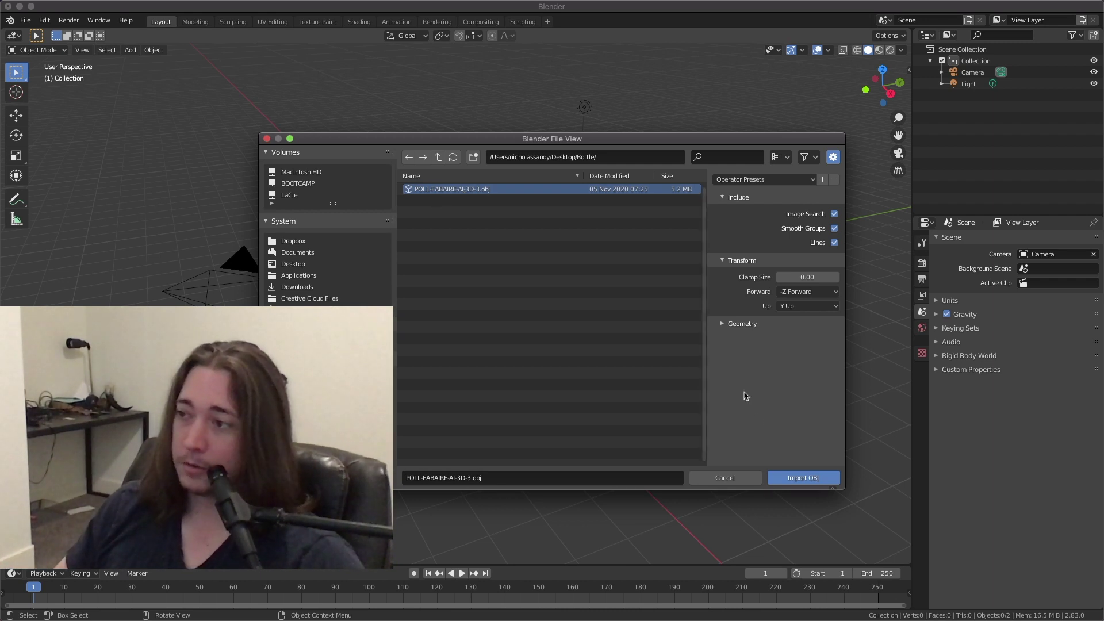
{"action": "left_click", "coordinate": [788, 479]}
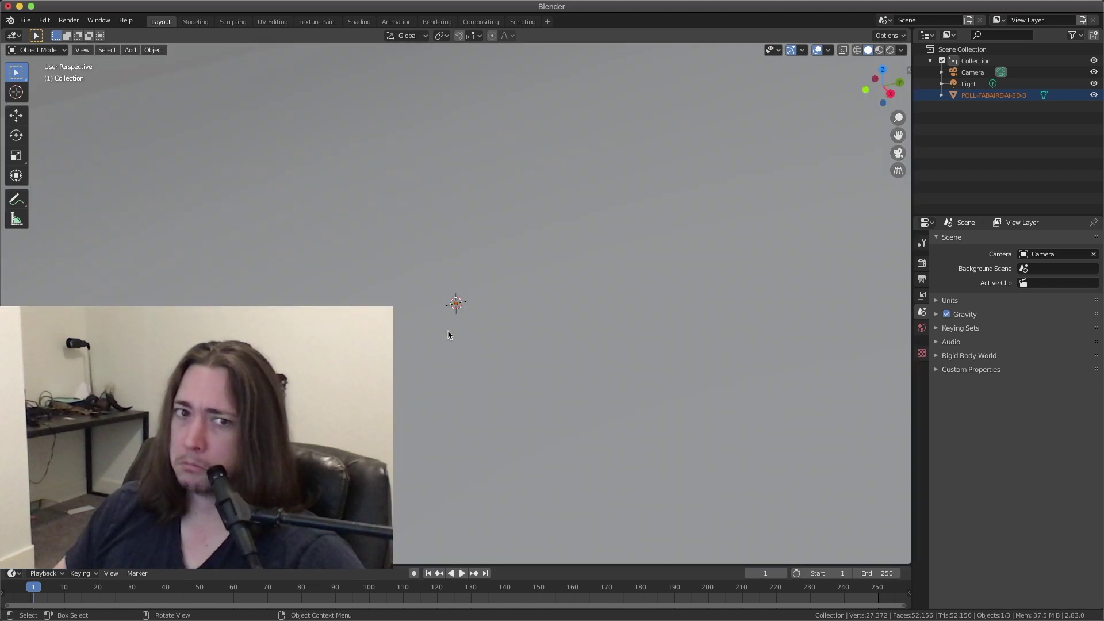
Scale the imported bottle down uniformly to about 0.056 of its size.
{"action": "scroll", "coordinate": [449, 335], "scroll_direction": "down", "scroll_amount": 5}
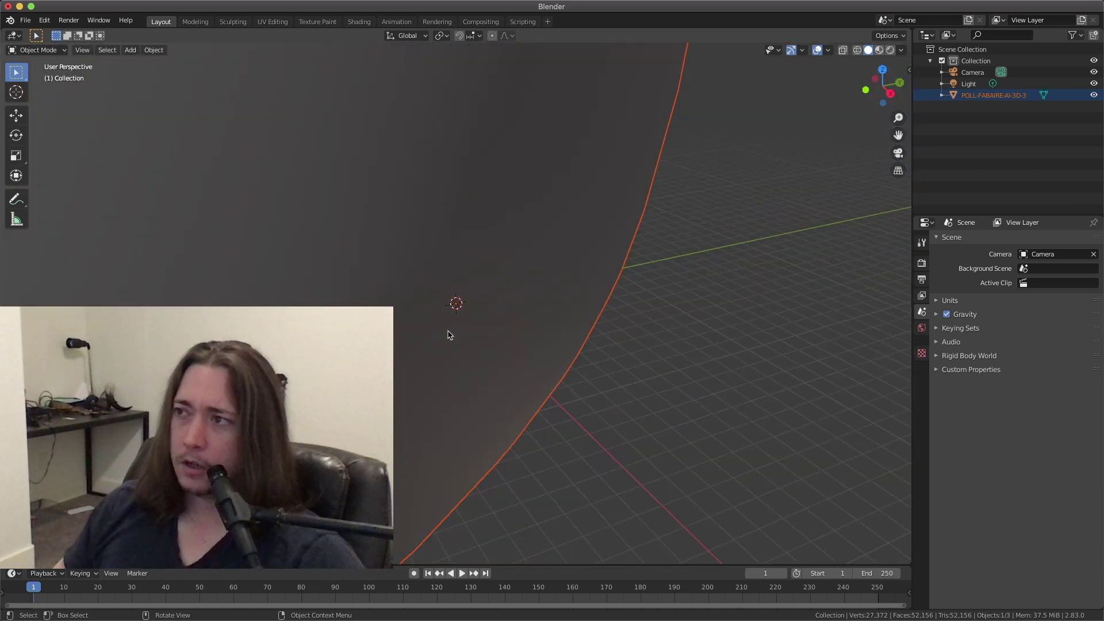
{"action": "scroll", "coordinate": [449, 335], "scroll_direction": "up", "scroll_amount": 5}
{"action": "scroll", "coordinate": [449, 334], "scroll_direction": "down", "scroll_amount": 2}
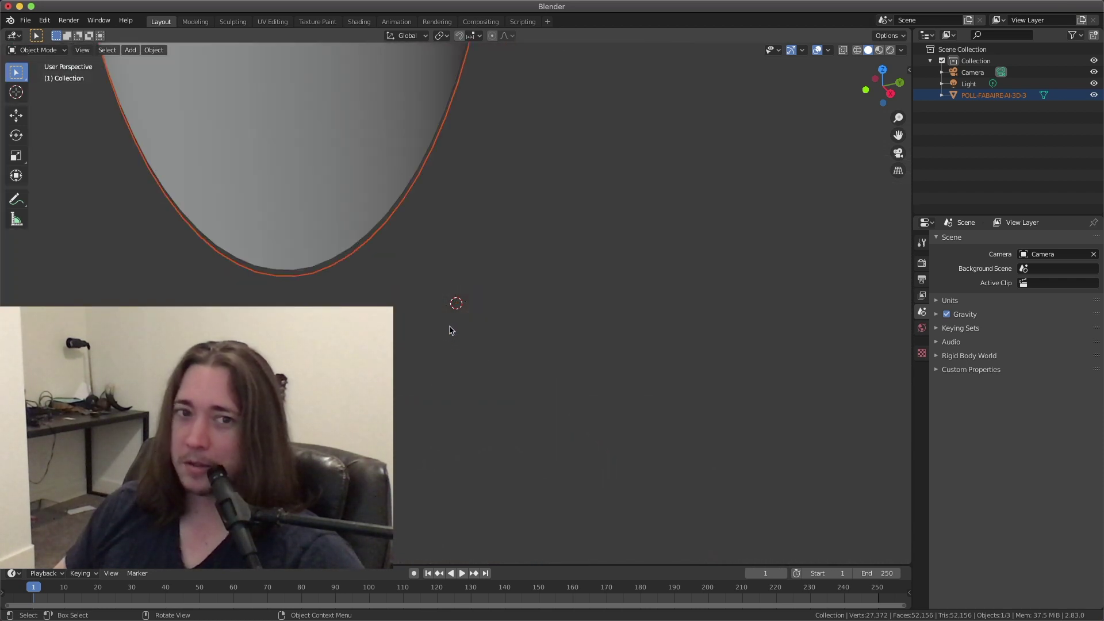
{"action": "scroll", "coordinate": [452, 330], "scroll_direction": "up", "scroll_amount": 3}
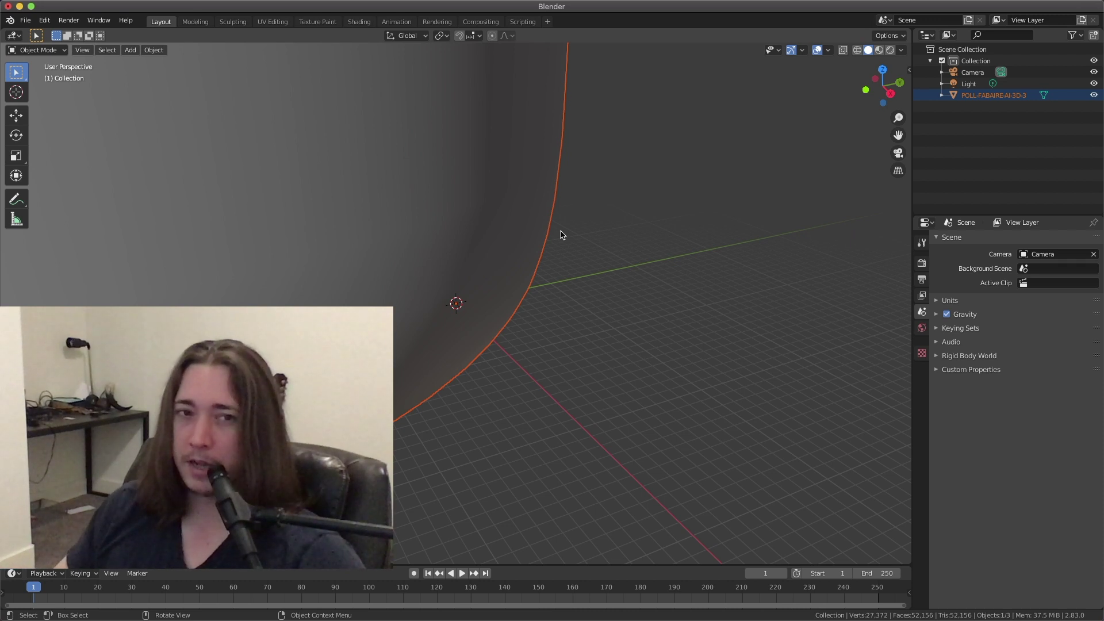
{"action": "key", "text": "s"}
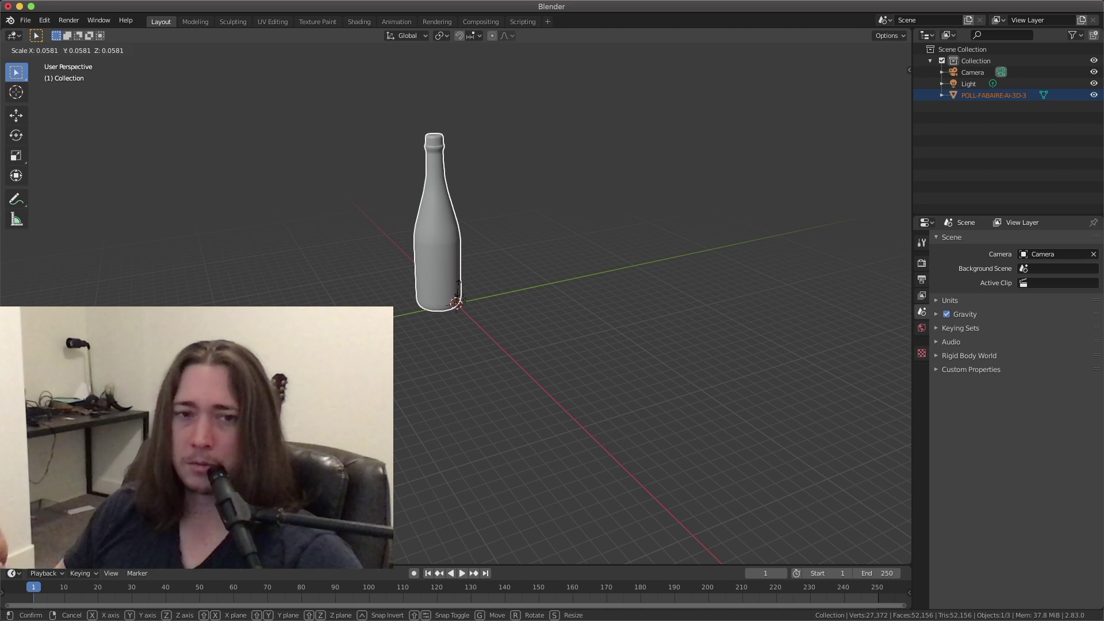
{"action": "left_click", "coordinate": [480, 285]}
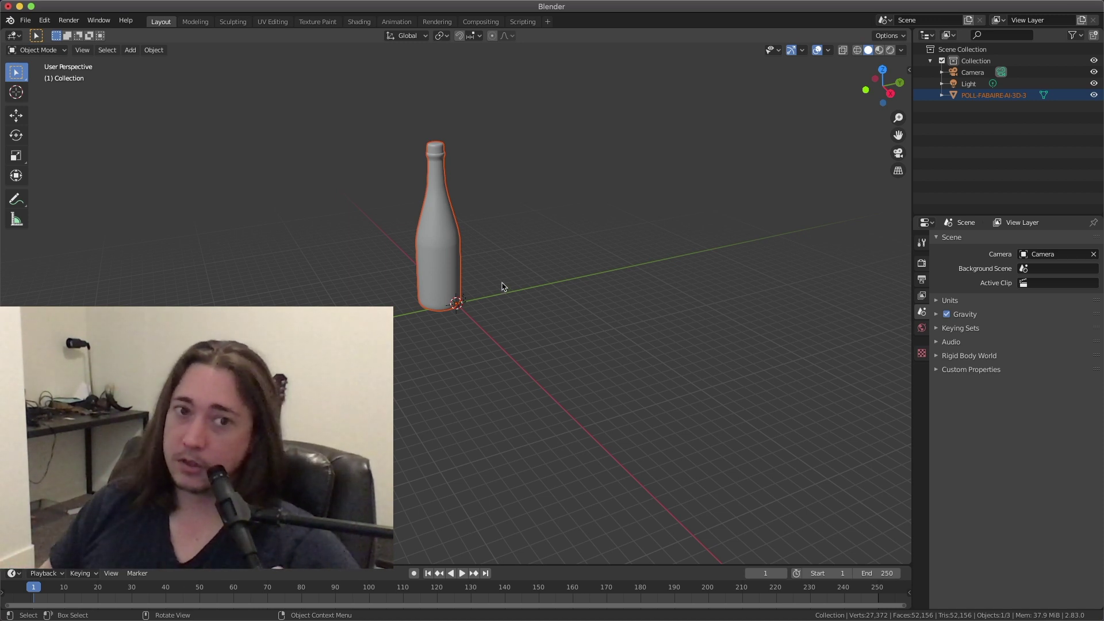
Frame the whole bottle closely in the viewport and make it the active object.
{"action": "scroll", "coordinate": [454, 244], "scroll_direction": "up", "scroll_amount": 5}
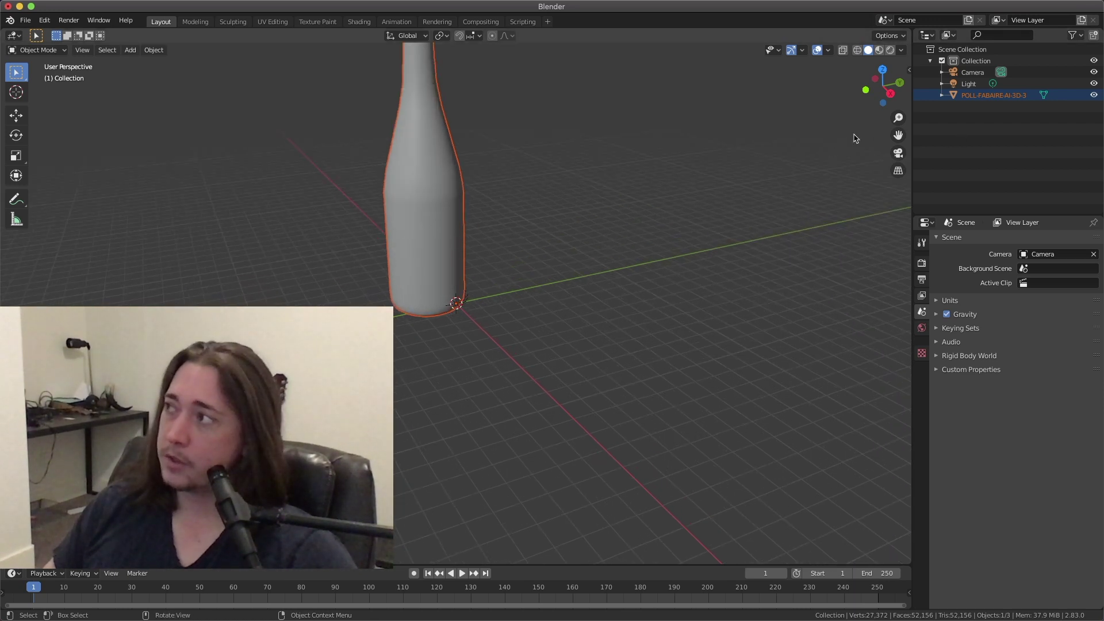
{"action": "left_click_drag", "start_coordinate": [895, 135], "coordinate": [943, 166]}
{"action": "left_click_drag", "start_coordinate": [883, 86], "coordinate": [891, 98]}
{"action": "left_click", "coordinate": [613, 286]}
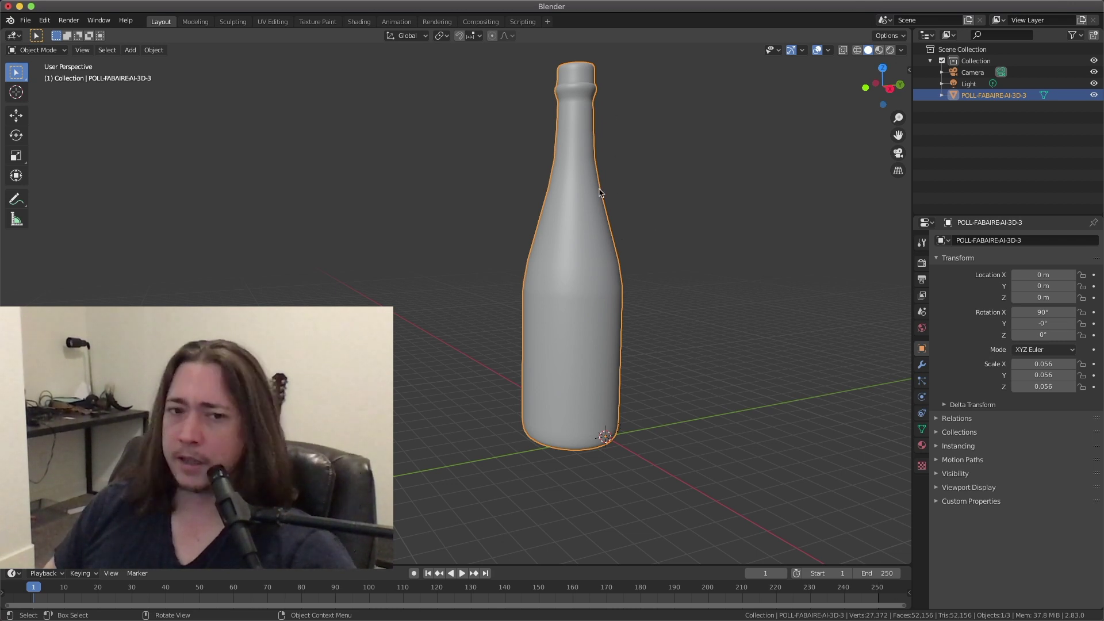
Show the viewport in rendered shading and add a floor plane scaled to about 219.784 beneath the bottle.
{"action": "left_click", "coordinate": [891, 52]}
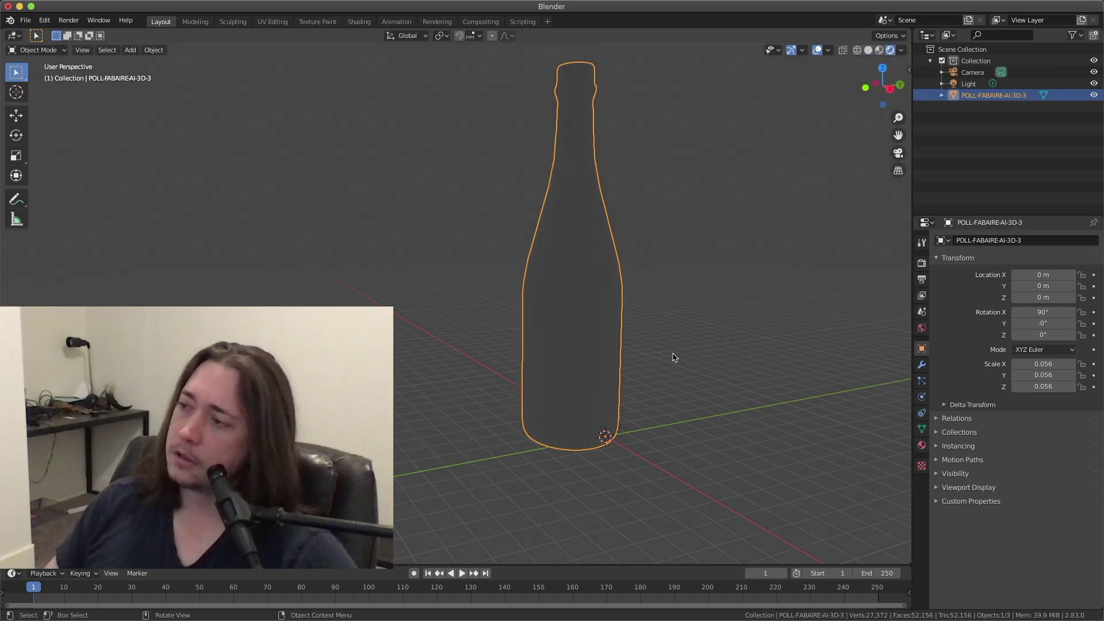
{"action": "key", "text": "shift+a"}
{"action": "mouse_move", "coordinate": [646, 393]}
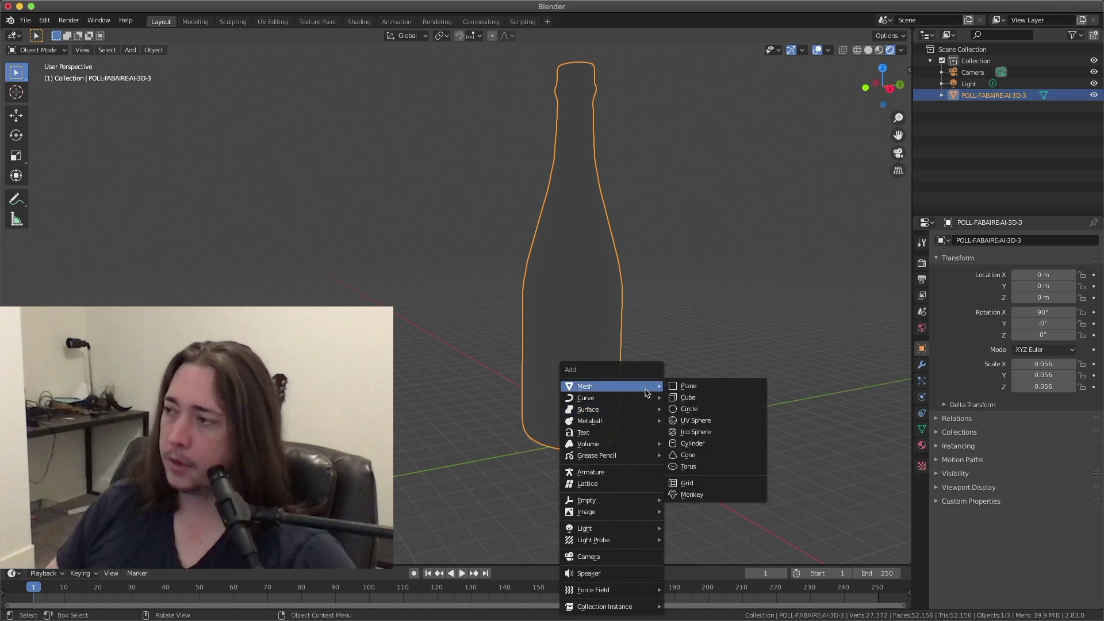
{"action": "left_click", "coordinate": [689, 386]}
{"action": "left_click", "coordinate": [784, 309]}
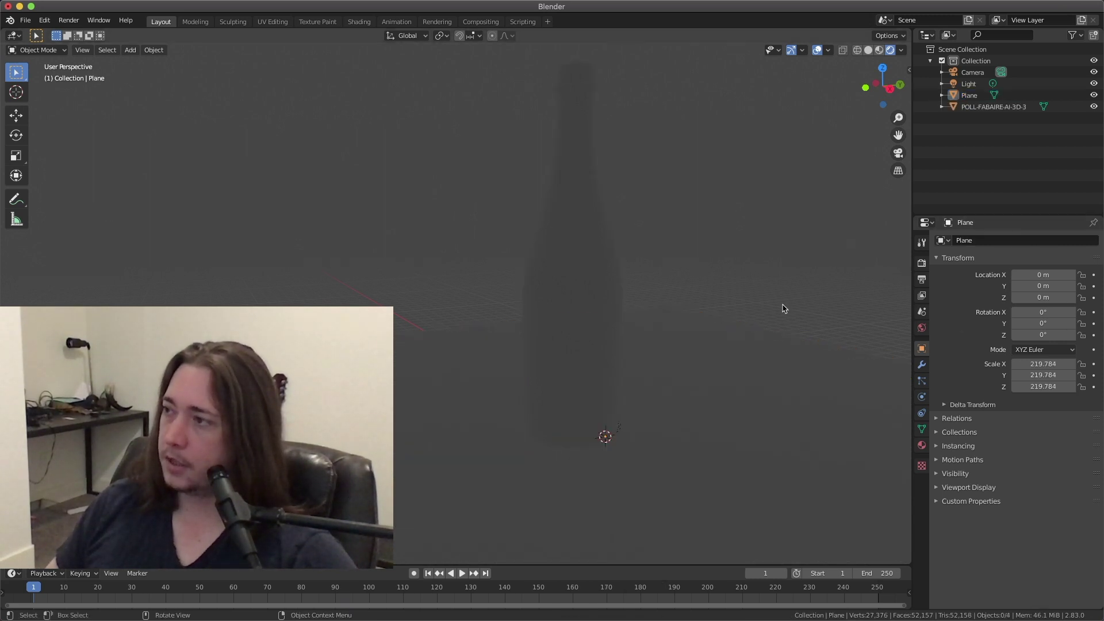
Change the scene's render engine to Cycles.
{"action": "left_click", "coordinate": [921, 265]}
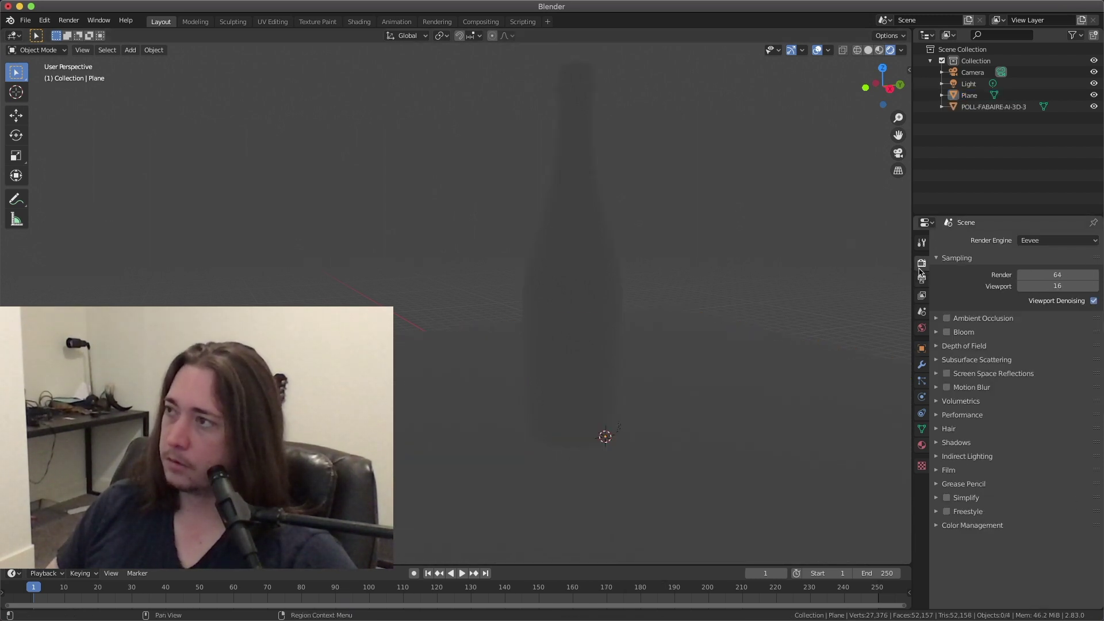
{"action": "left_click", "coordinate": [1050, 240]}
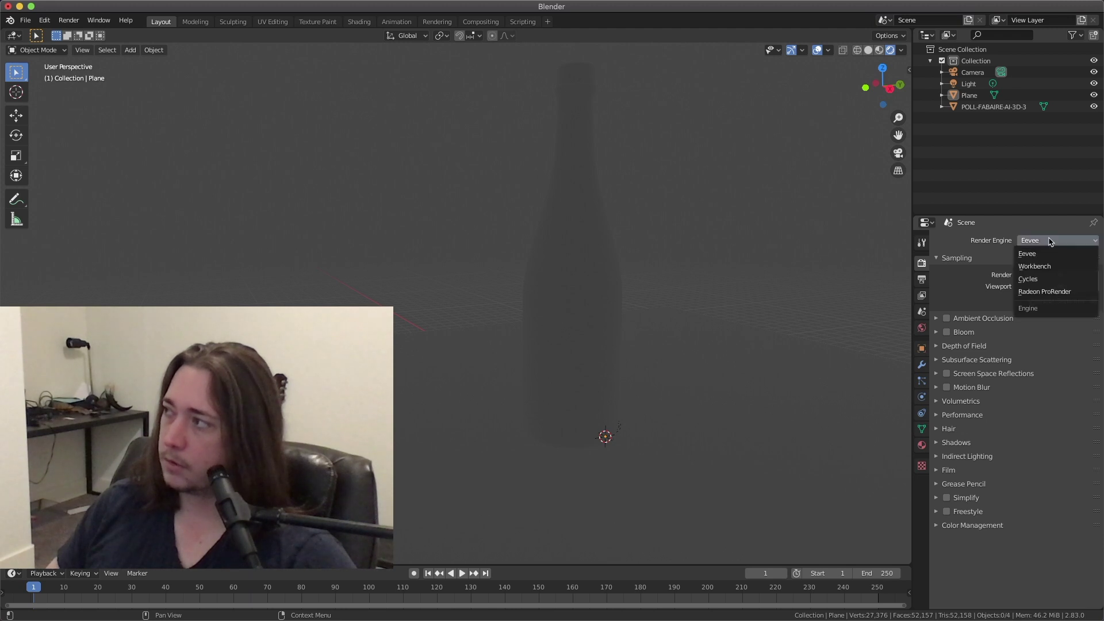
{"action": "left_click", "coordinate": [1043, 280]}
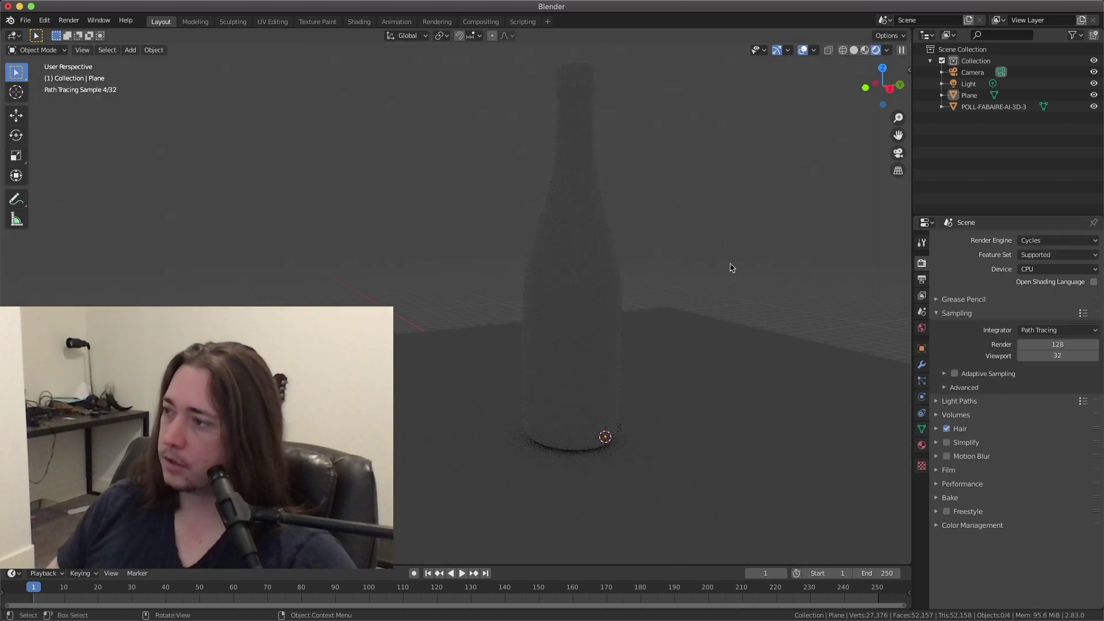
Scale the bottle down uniformly until it is small enough to stand within the light on the floor plane.
{"action": "left_click", "coordinate": [587, 275]}
{"action": "key", "text": "s"}
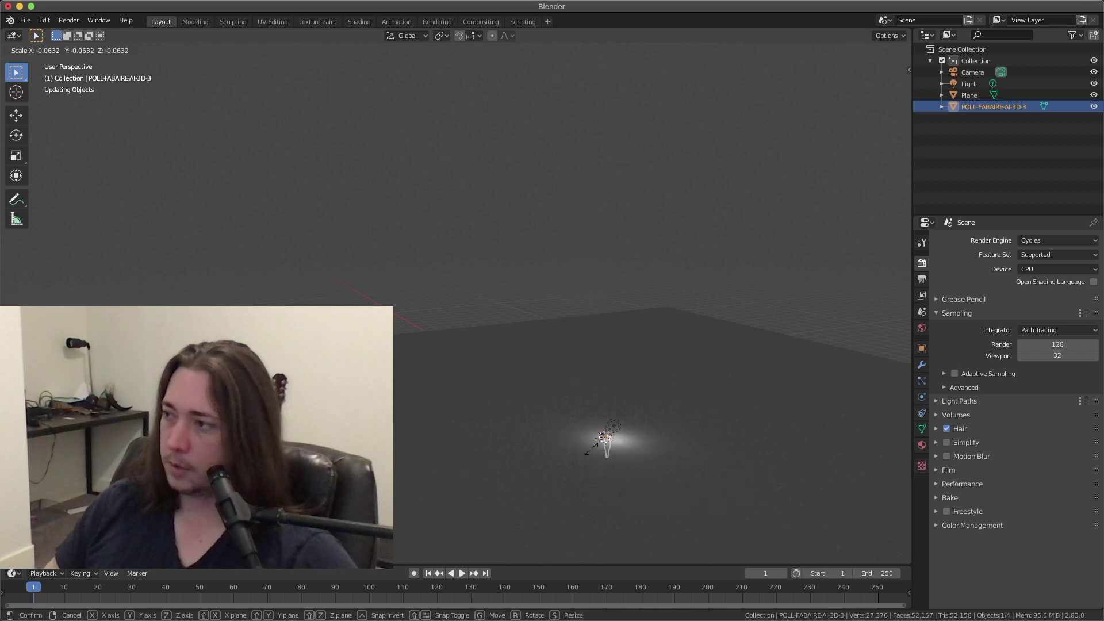
{"action": "left_click", "coordinate": [614, 433]}
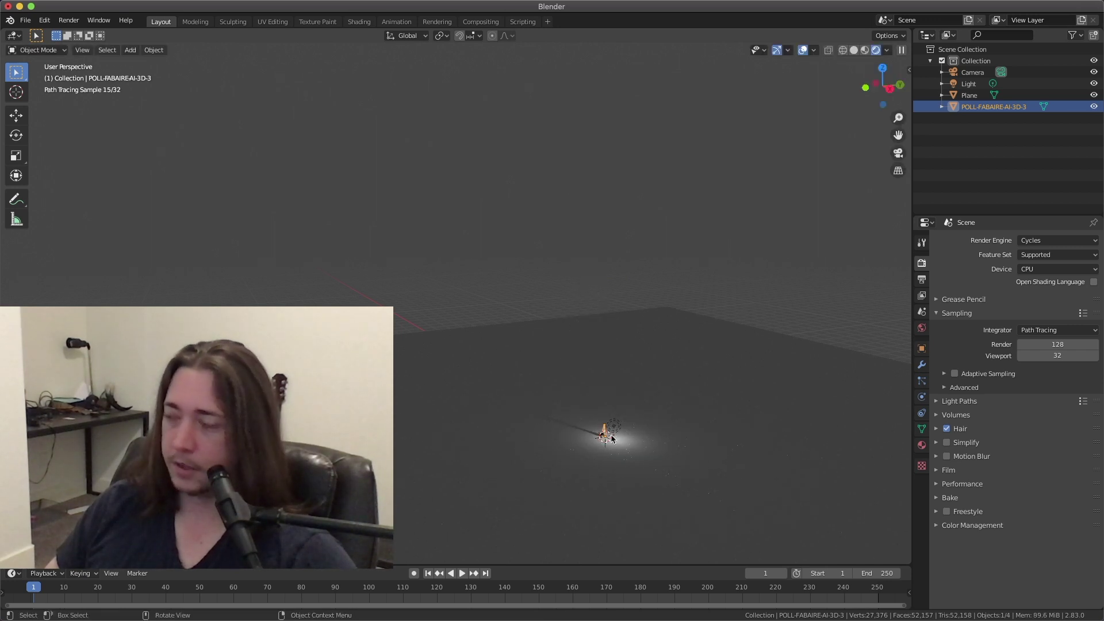
{"action": "scroll", "coordinate": [609, 438], "scroll_direction": "up", "scroll_amount": 3}
{"action": "mouse_move", "coordinate": [898, 135]}
{"action": "left_mouse_down"}
{"action": "mouse_move", "coordinate": [862, 115]}
{"action": "mouse_move", "coordinate": [644, 80]}
{"action": "mouse_move", "coordinate": [647, 155]}
{"action": "mouse_move", "coordinate": [646, 142]}
{"action": "left_mouse_up"}
{"action": "scroll", "coordinate": [486, 345], "scroll_direction": "up", "scroll_amount": 8}
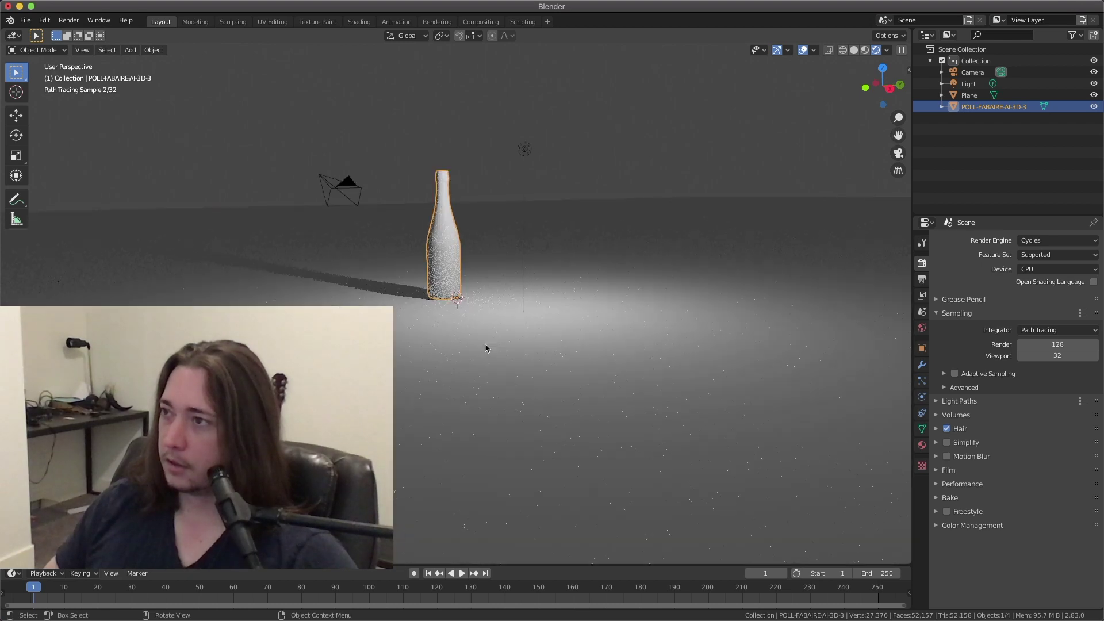
{"action": "scroll", "coordinate": [593, 238], "scroll_direction": "down", "scroll_amount": 8}
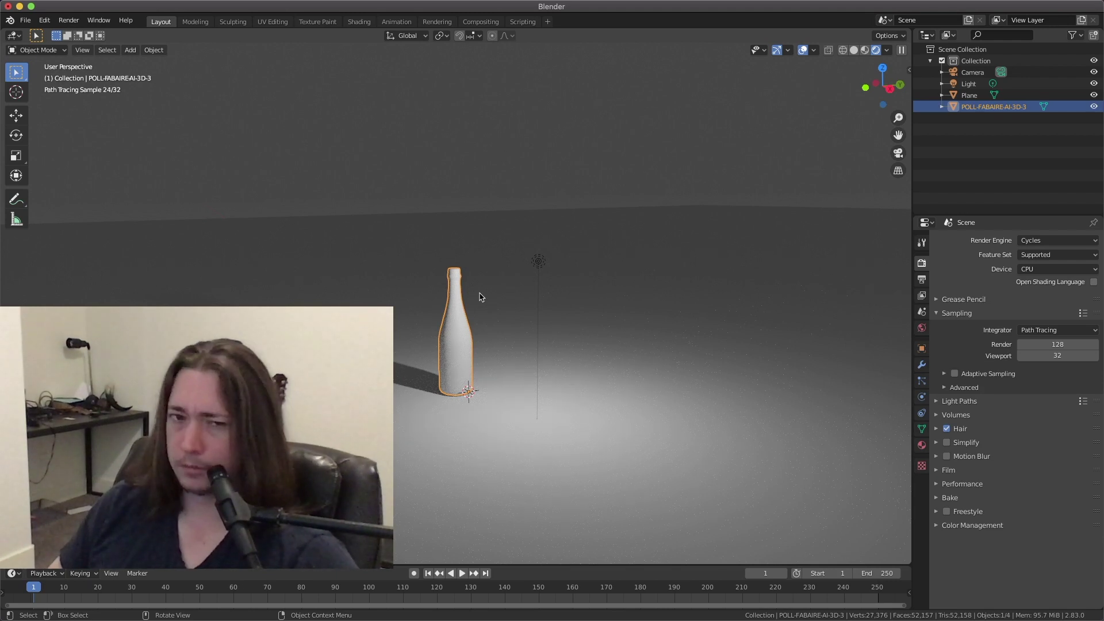
{"action": "scroll", "coordinate": [475, 303], "scroll_direction": "up", "scroll_amount": 6}
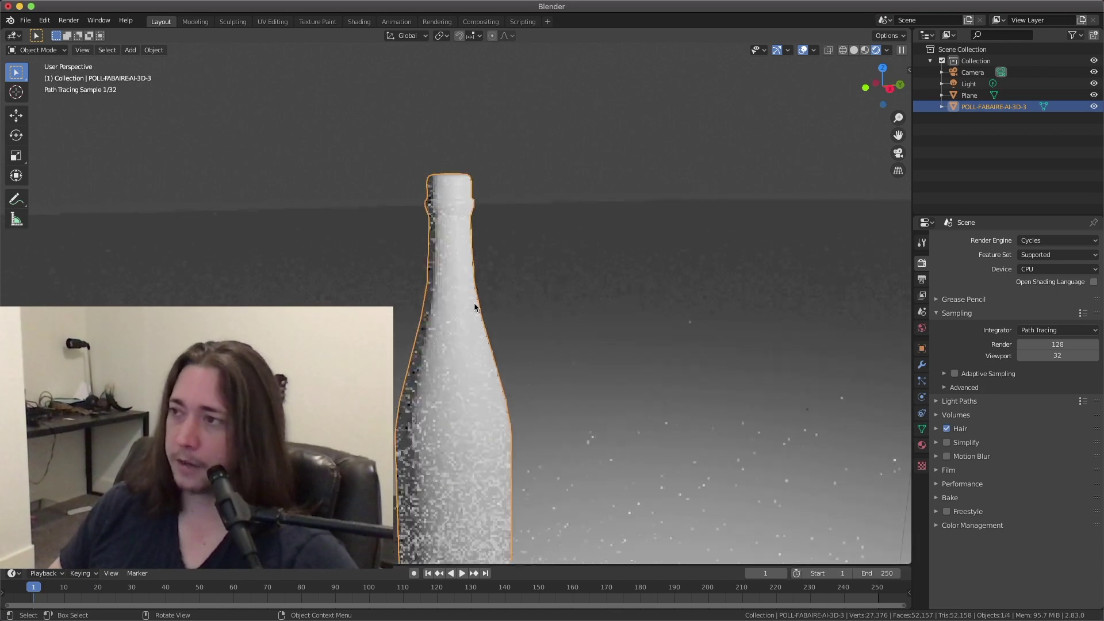
{"action": "scroll", "coordinate": [488, 297], "scroll_direction": "down", "scroll_amount": 2}
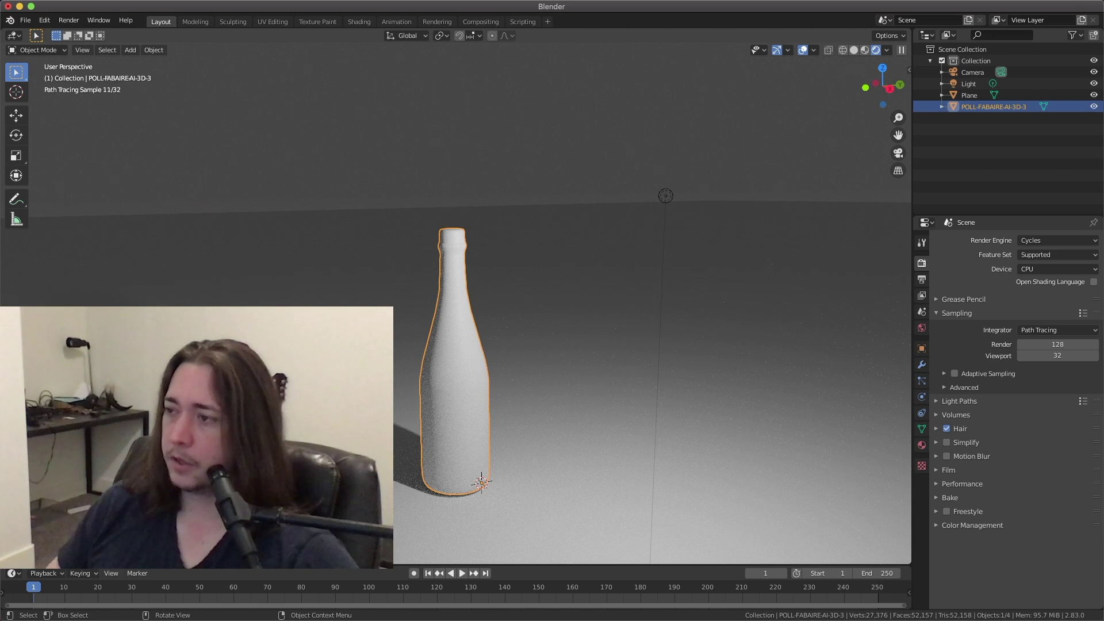
Review each material slot that came with the imported bottle and its surface settings.
{"action": "left_click", "coordinate": [922, 446]}
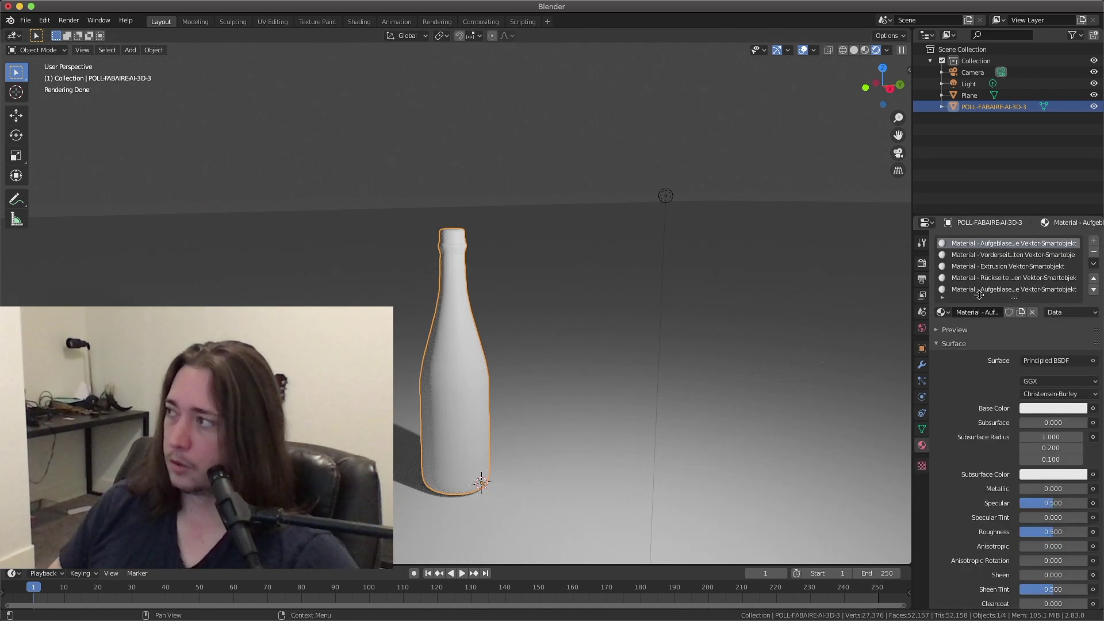
{"action": "left_click_drag", "start_coordinate": [1014, 303], "coordinate": [1013, 340]}
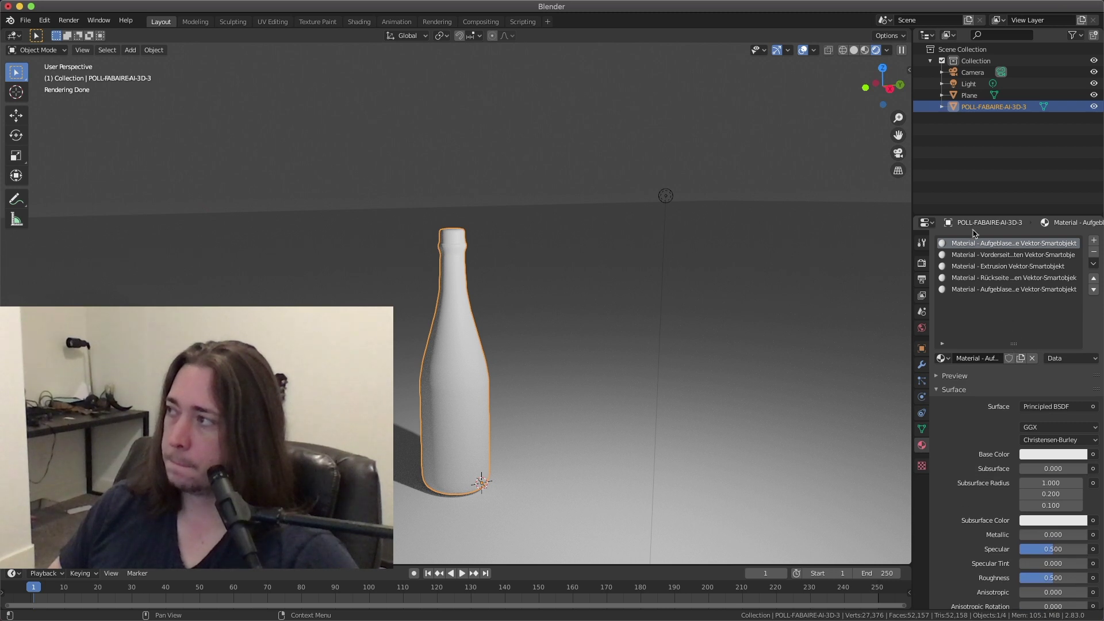
{"action": "left_click", "coordinate": [976, 291]}
{"action": "left_click", "coordinate": [976, 279]}
{"action": "left_click", "coordinate": [976, 268]}
{"action": "left_click", "coordinate": [977, 255]}
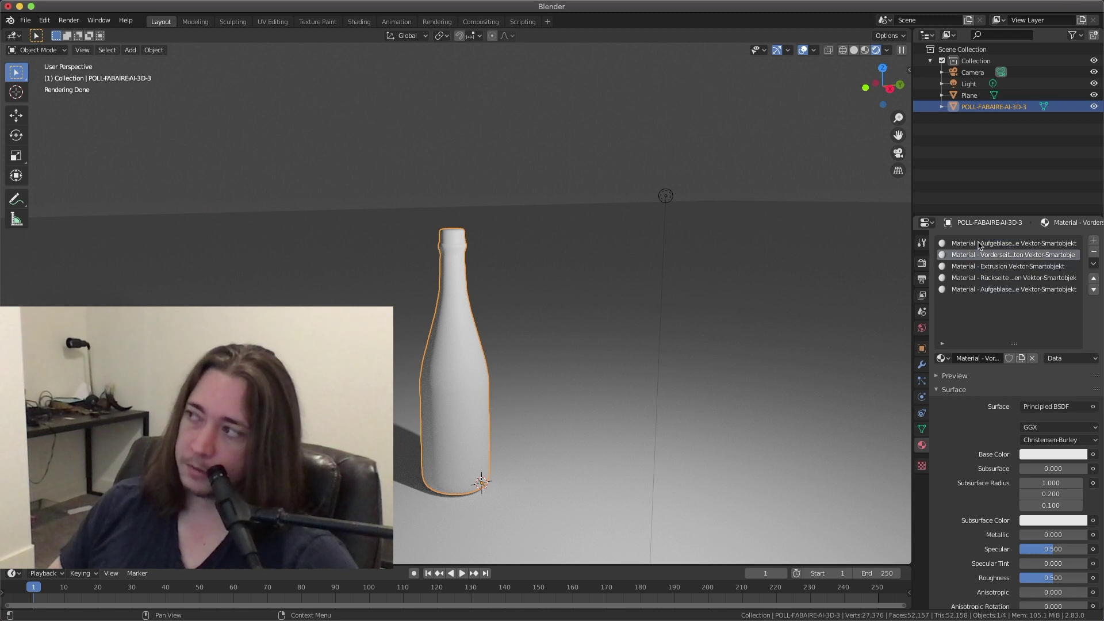
{"action": "left_click", "coordinate": [978, 242]}
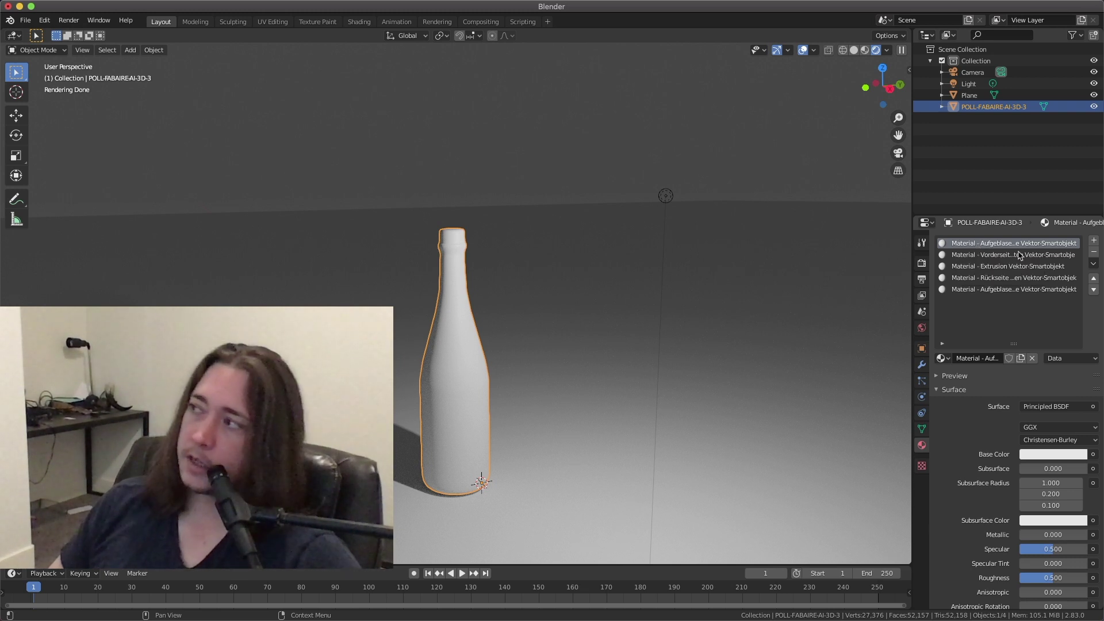
Remove all the imported material slots from the bottle.
{"action": "left_click", "coordinate": [1093, 252]}
{"action": "left_click", "coordinate": [1093, 253]}
{"action": "left_click", "coordinate": [1093, 252]}
{"action": "left_click", "coordinate": [1094, 252]}
{"action": "left_click", "coordinate": [1093, 252]}
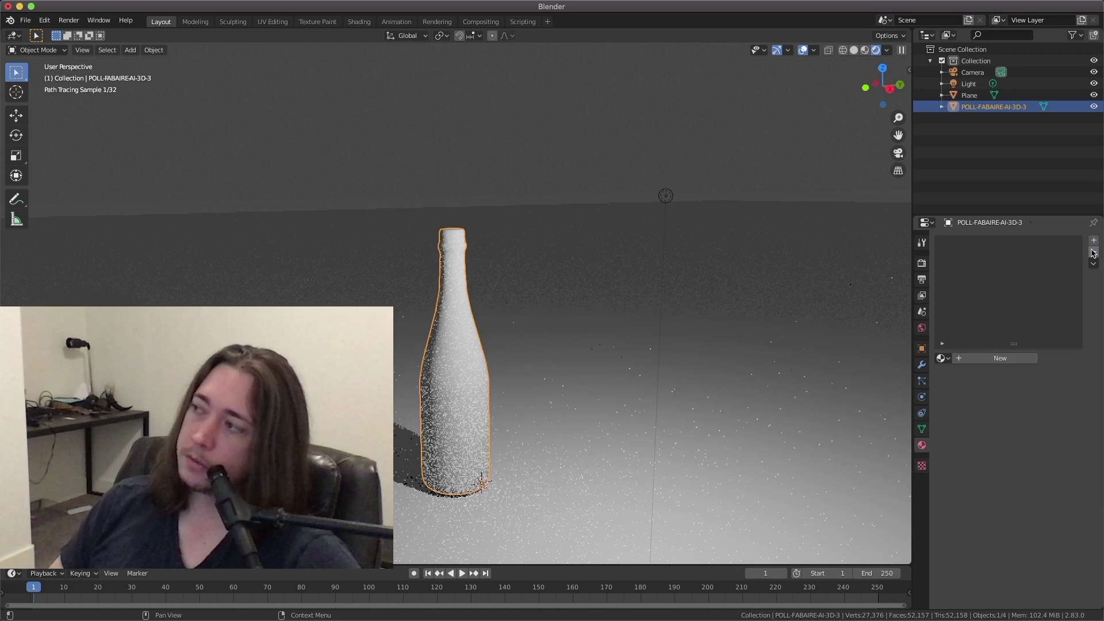
Give the bottle a new Principled BSDF material with Transmission at 1.000.
{"action": "left_click", "coordinate": [985, 358]}
{"action": "scroll", "coordinate": [971, 467], "scroll_direction": "down", "scroll_amount": 5}
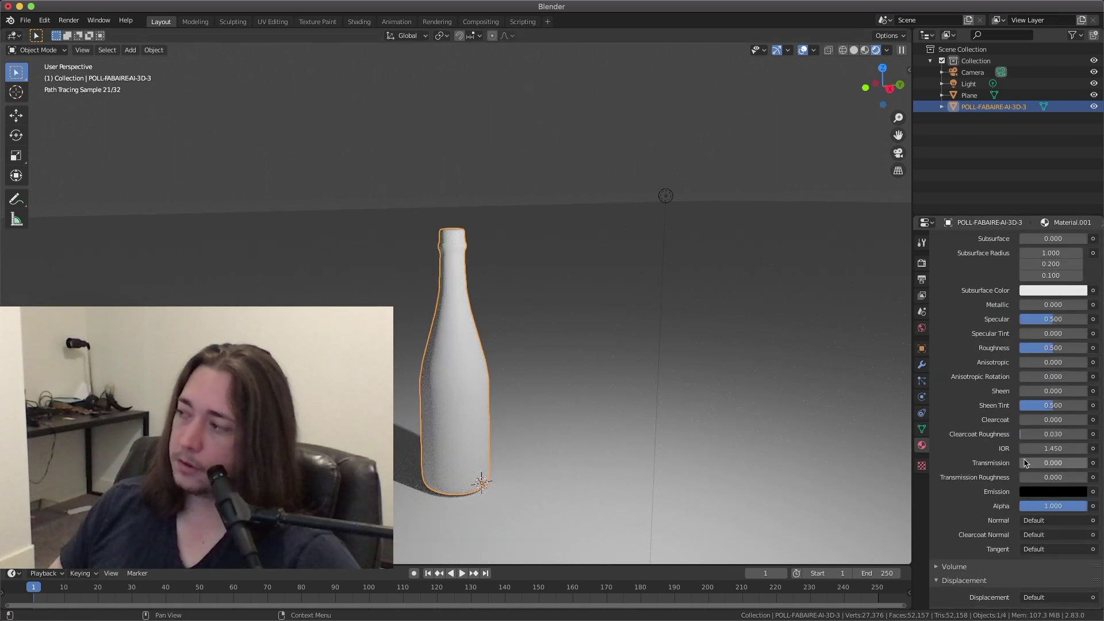
{"action": "left_click_drag", "start_coordinate": [1053, 463], "coordinate": [1084, 463]}
{"action": "left_click_drag", "start_coordinate": [883, 86], "coordinate": [890, 81]}
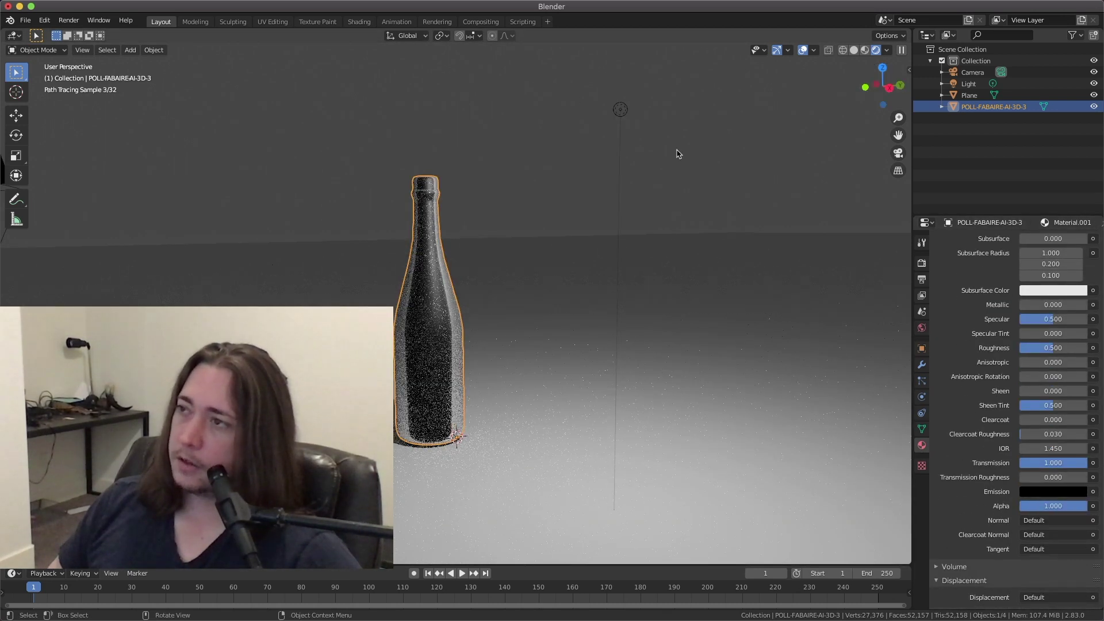
{"action": "left_click", "coordinate": [509, 191]}
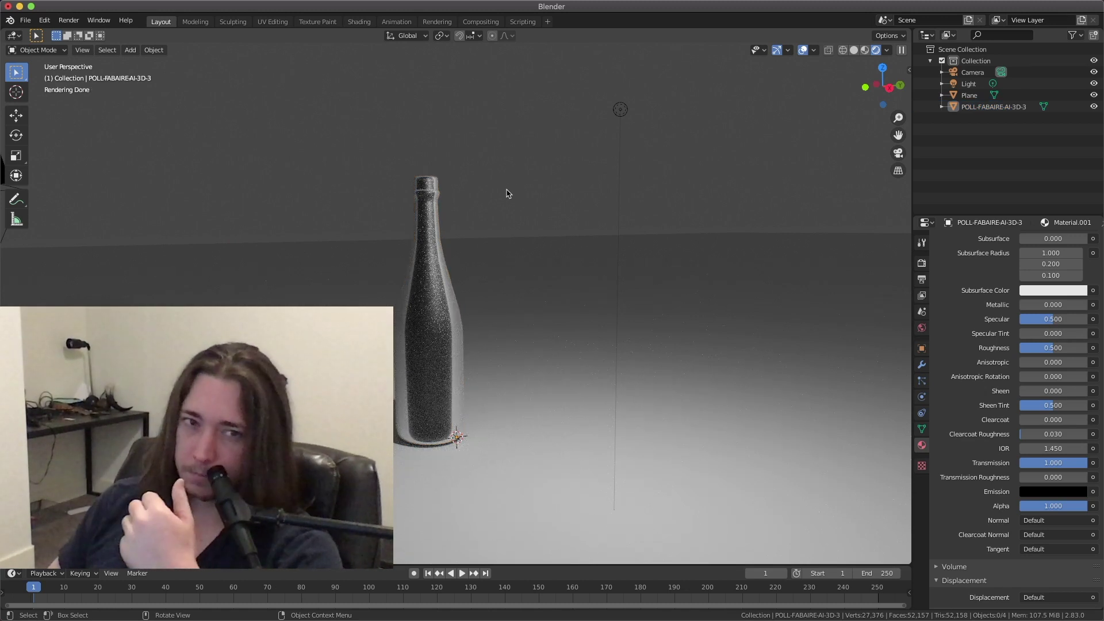
Put the bottle in Edit Mode and examine its mesh from neck to base.
{"action": "left_click", "coordinate": [442, 281]}
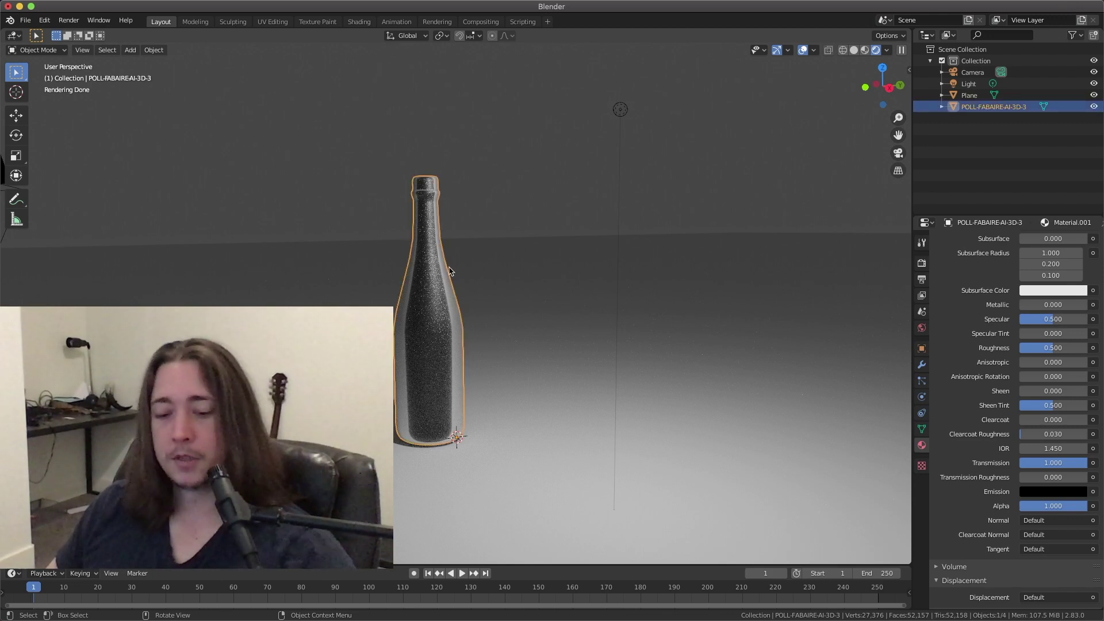
{"action": "key", "text": "Tab"}
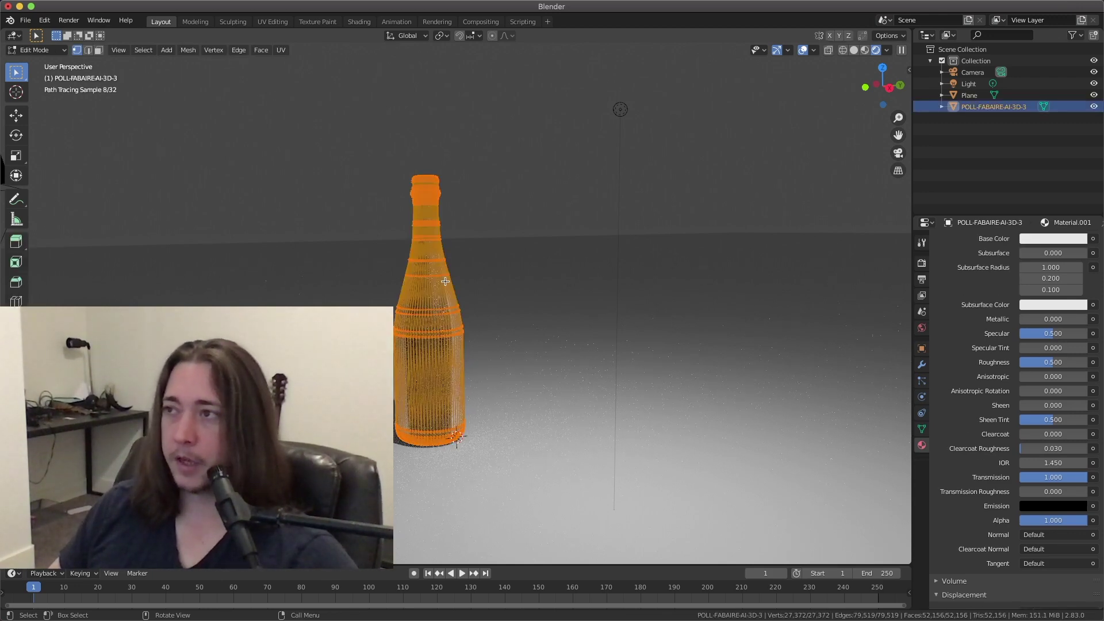
{"action": "scroll", "coordinate": [445, 281], "scroll_direction": "up", "scroll_amount": 8}
{"action": "scroll", "coordinate": [444, 282], "scroll_direction": "down", "scroll_amount": 5}
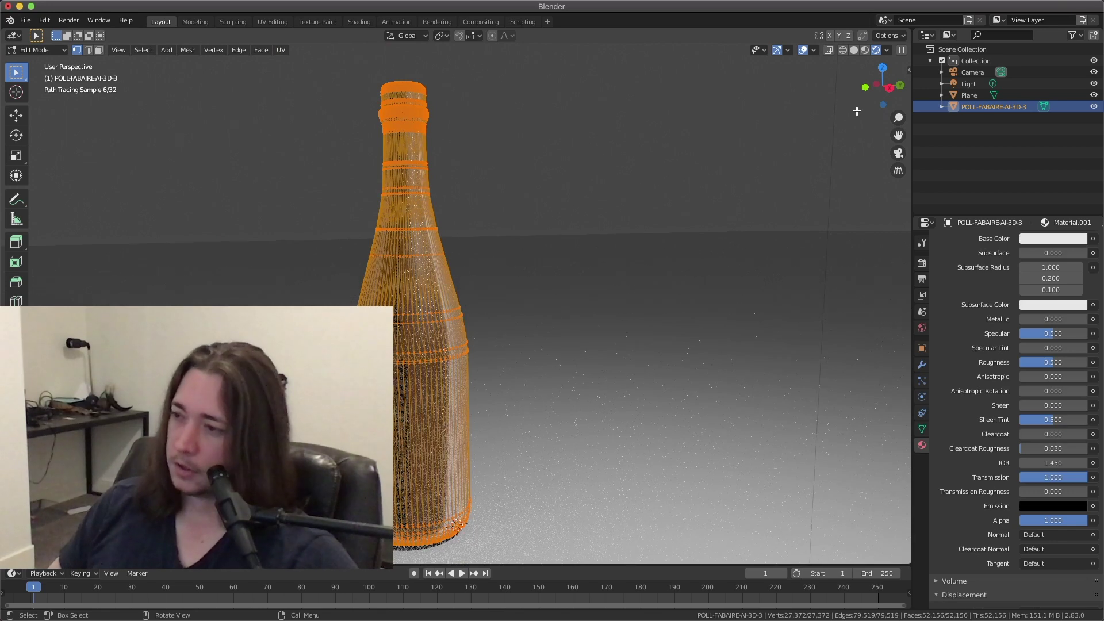
{"action": "left_click_drag", "start_coordinate": [898, 135], "coordinate": [896, 61]}
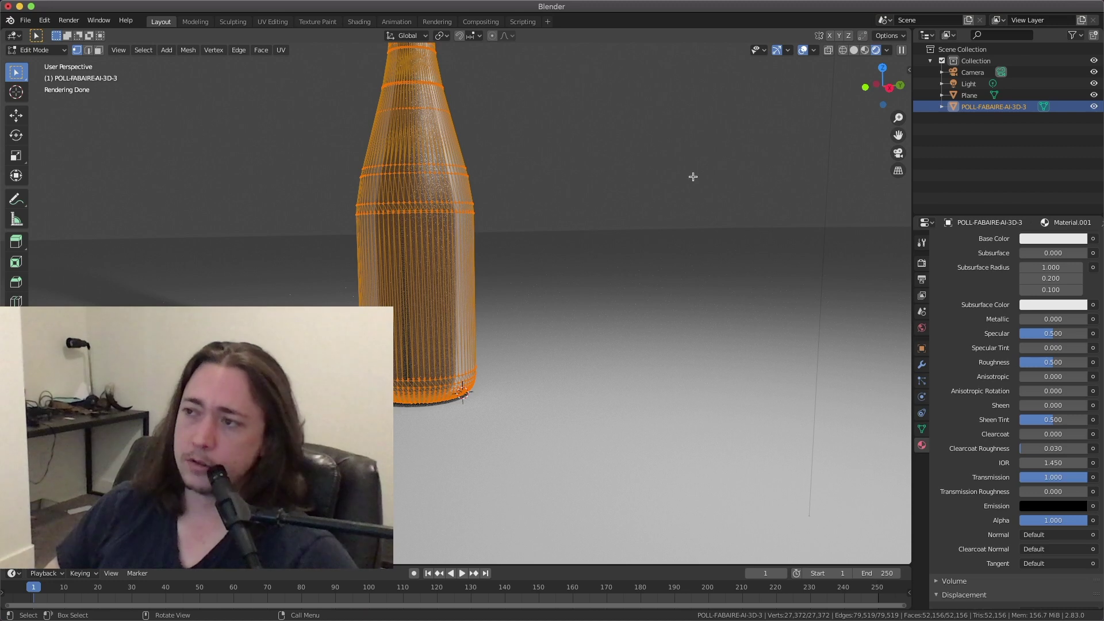
Show the bottle in wireframe, deselect its geometry and examine the wall structure up close.
{"action": "left_click", "coordinate": [853, 51]}
{"action": "scroll", "coordinate": [400, 198], "scroll_direction": "up", "scroll_amount": 5}
{"action": "scroll", "coordinate": [401, 198], "scroll_direction": "down", "scroll_amount": 2}
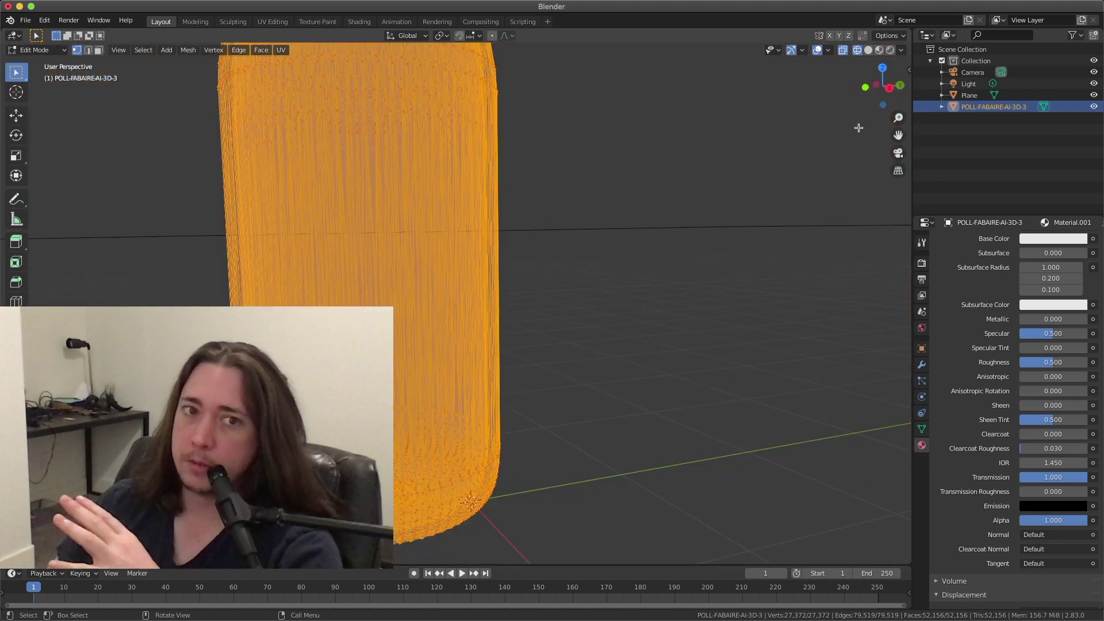
{"action": "mouse_move", "coordinate": [898, 118]}
{"action": "left_mouse_down"}
{"action": "mouse_move", "coordinate": [896, 142]}
{"action": "mouse_move", "coordinate": [886, 136]}
{"action": "left_mouse_up"}
{"action": "left_click", "coordinate": [802, 132]}
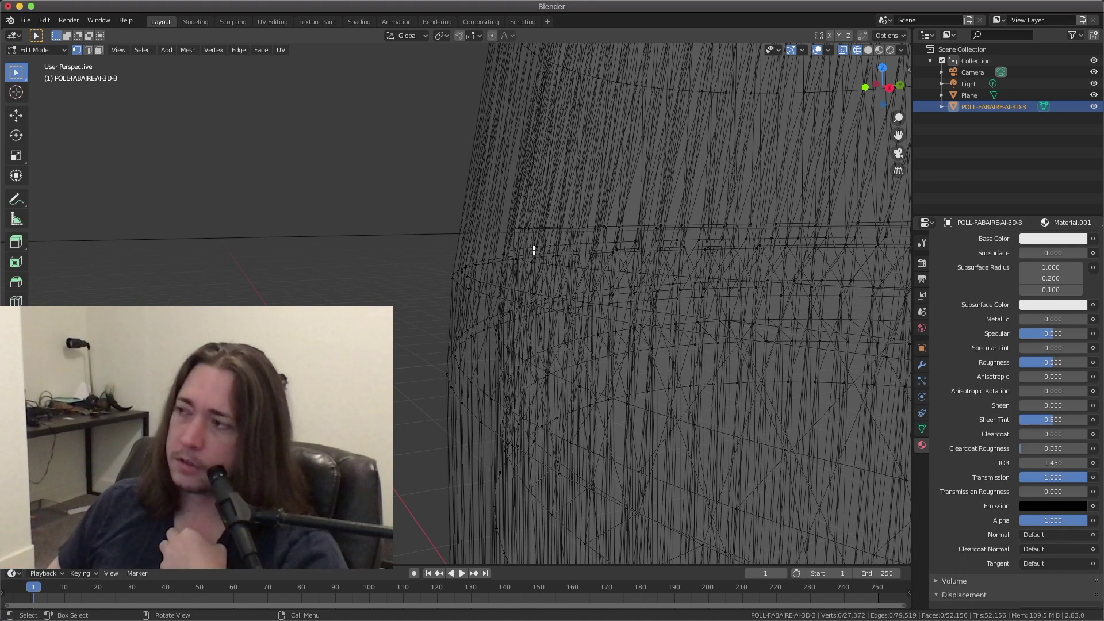
{"action": "scroll", "coordinate": [533, 252], "scroll_direction": "down", "scroll_amount": 8}
{"action": "scroll", "coordinate": [533, 255], "scroll_direction": "up", "scroll_amount": 2}
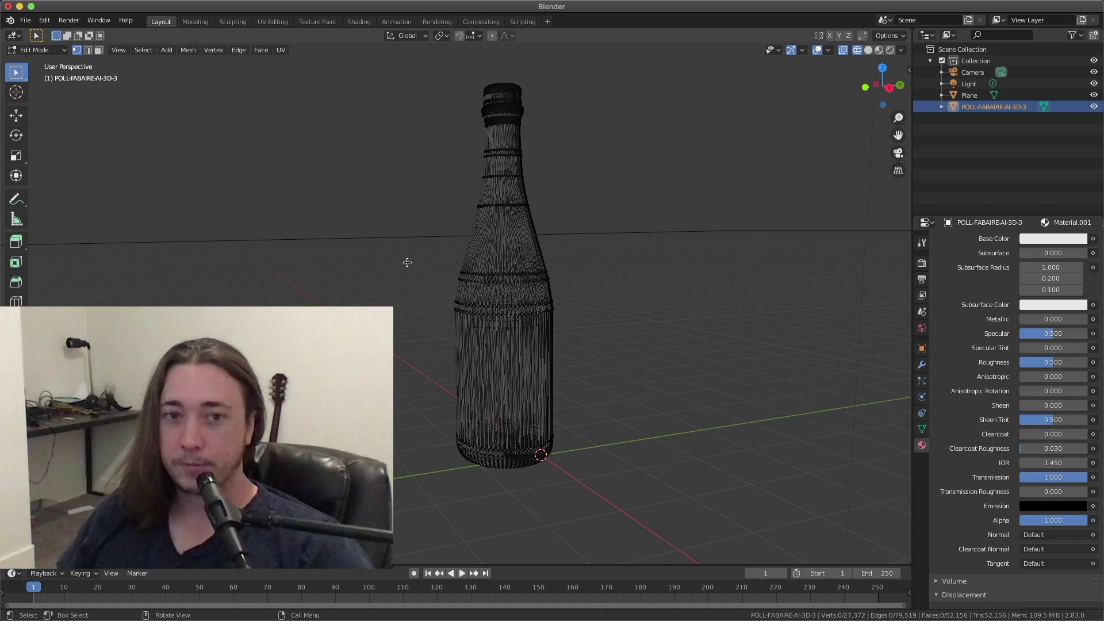
Close Blender and open Bottle.svg from the desktop in Adobe Illustrator.
{"action": "left_click", "coordinate": [10, 8]}
{"action": "left_click", "coordinate": [500, 337]}
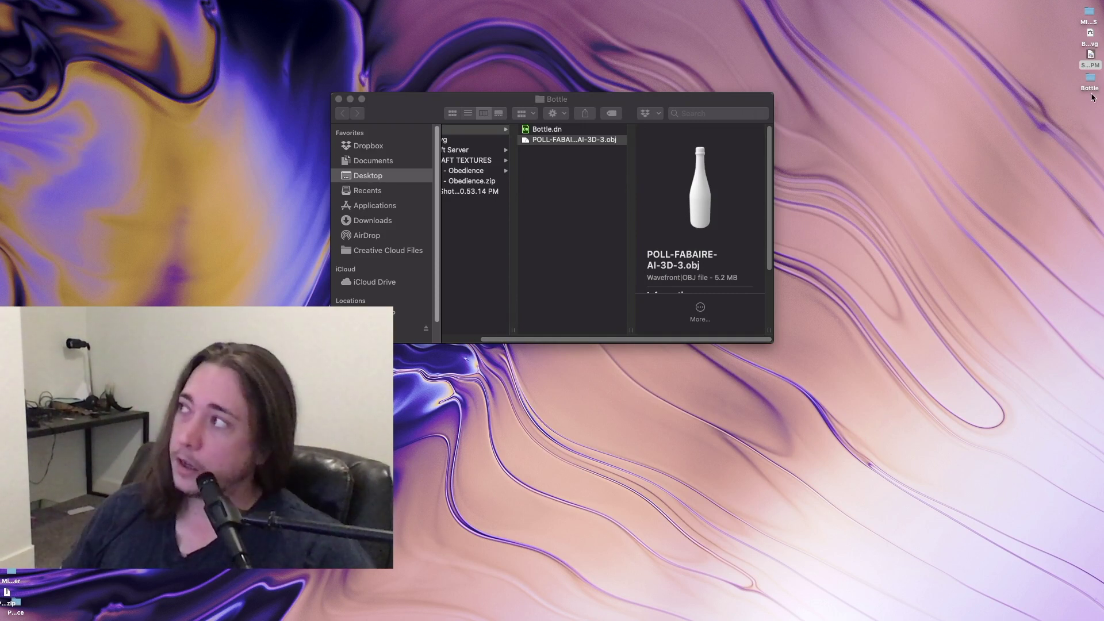
{"action": "right_click", "coordinate": [1089, 35]}
{"action": "mouse_move", "coordinate": [985, 48]}
{"action": "left_click", "coordinate": [847, 49]}
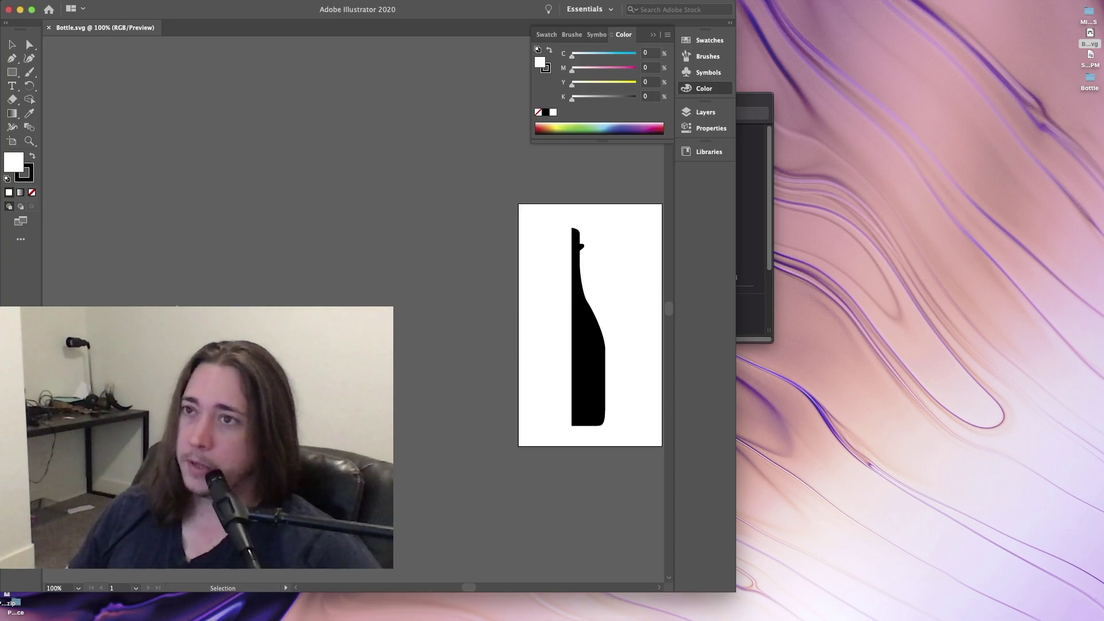
Select the black bottle profile and export it in SVG format as Bottle.svg into the Bottle folder on the desktop.
{"action": "scroll", "coordinate": [177, 306], "scroll_direction": "right", "scroll_amount": 5}
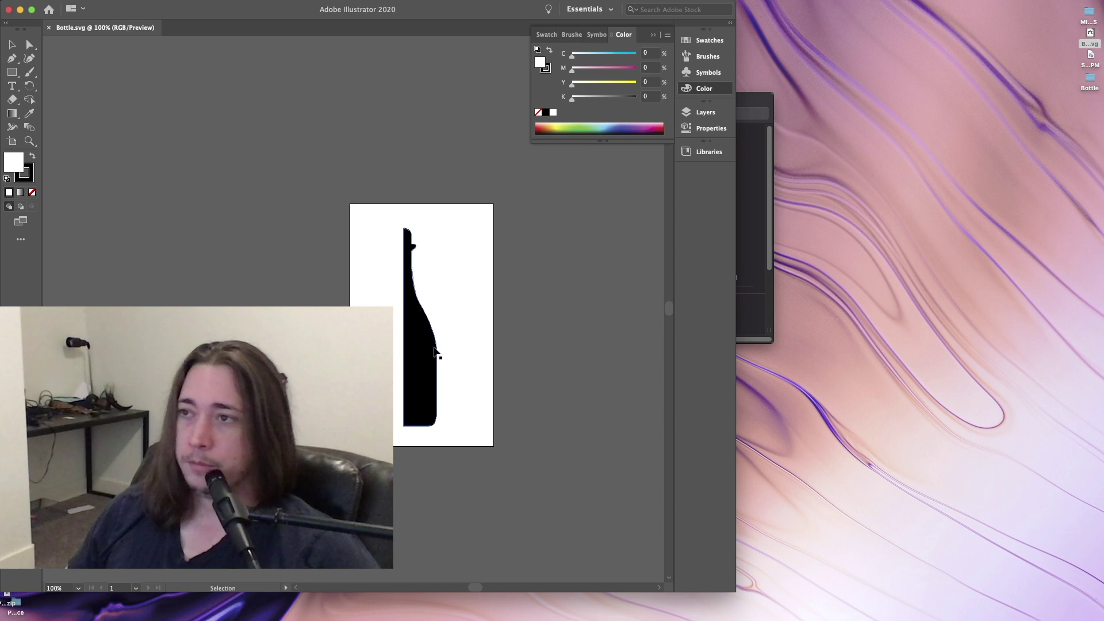
{"action": "left_click_drag", "start_coordinate": [390, 276], "coordinate": [476, 362]}
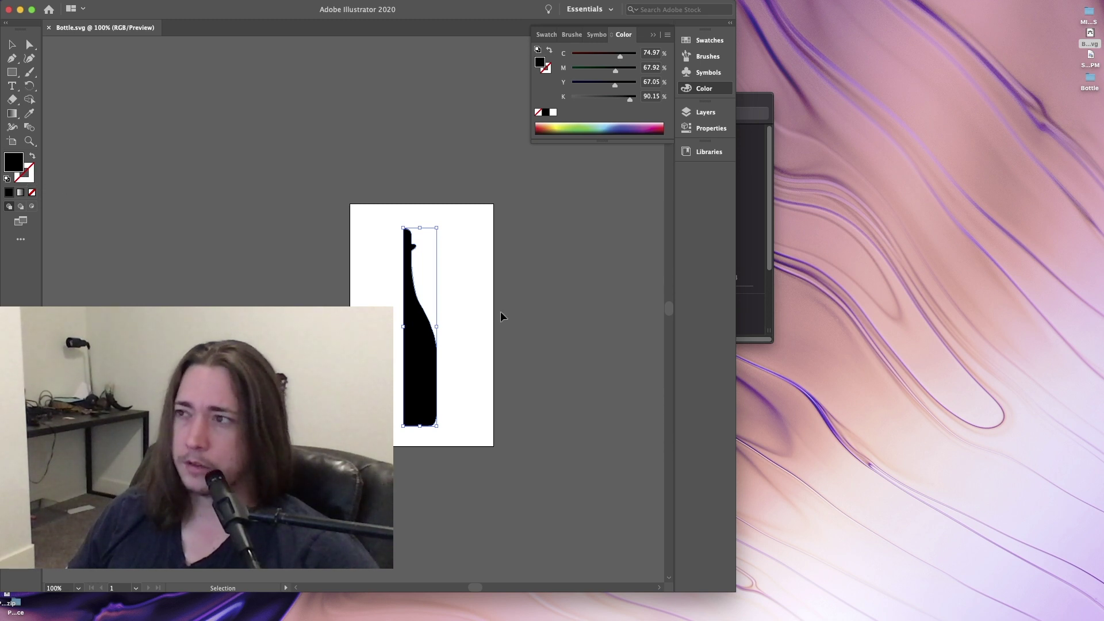
{"action": "mouse_move", "coordinate": [40, 5]}
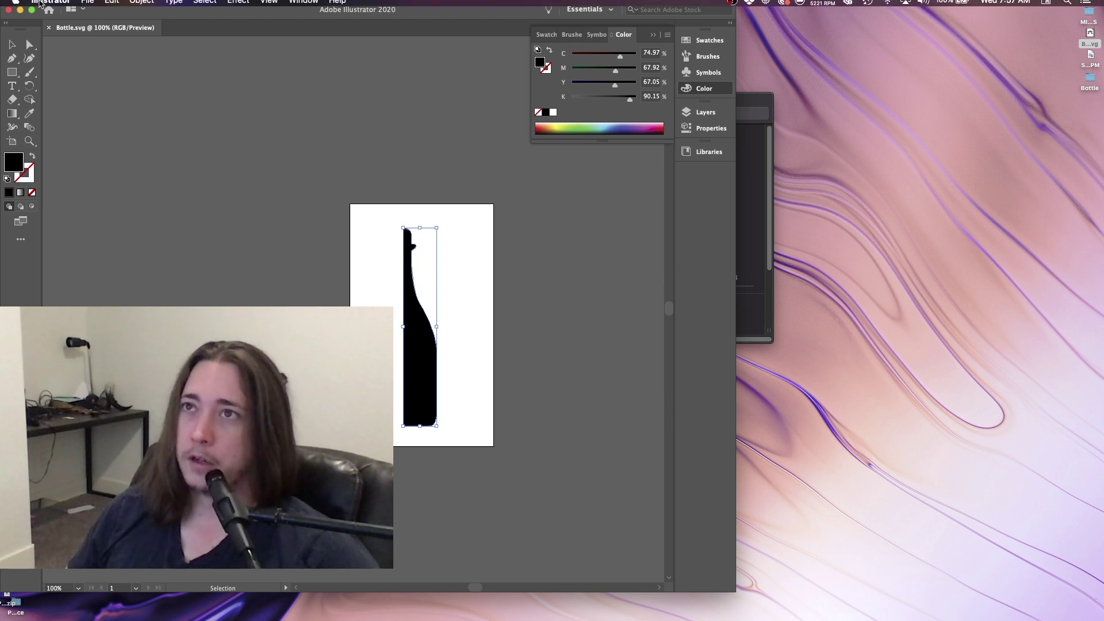
{"action": "left_click", "coordinate": [86, 6]}
{"action": "mouse_move", "coordinate": [185, 196]}
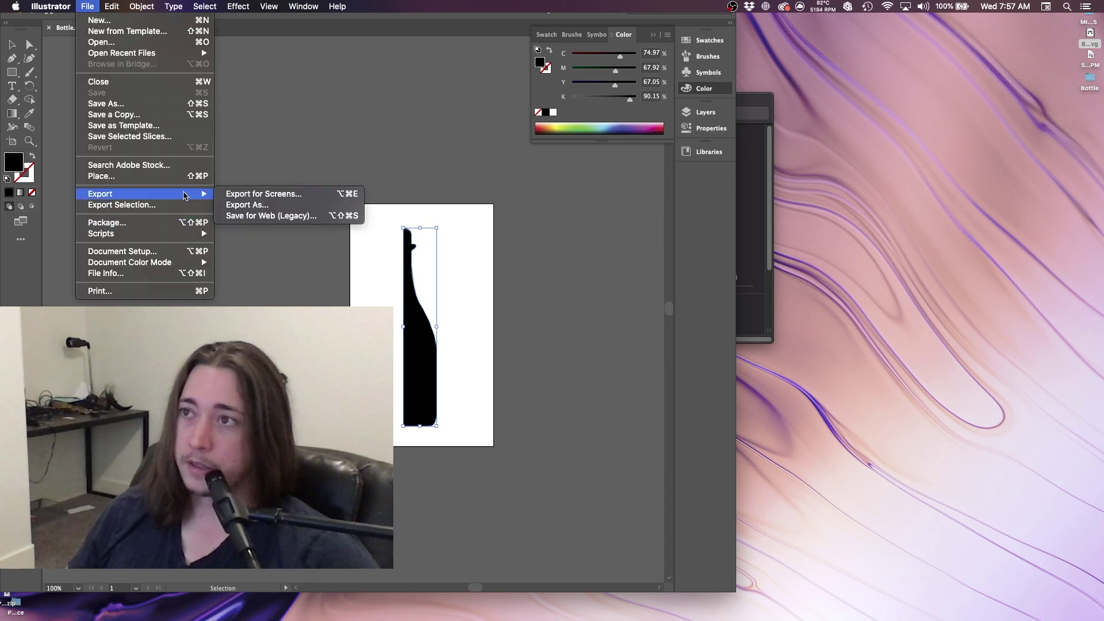
{"action": "left_click", "coordinate": [233, 206]}
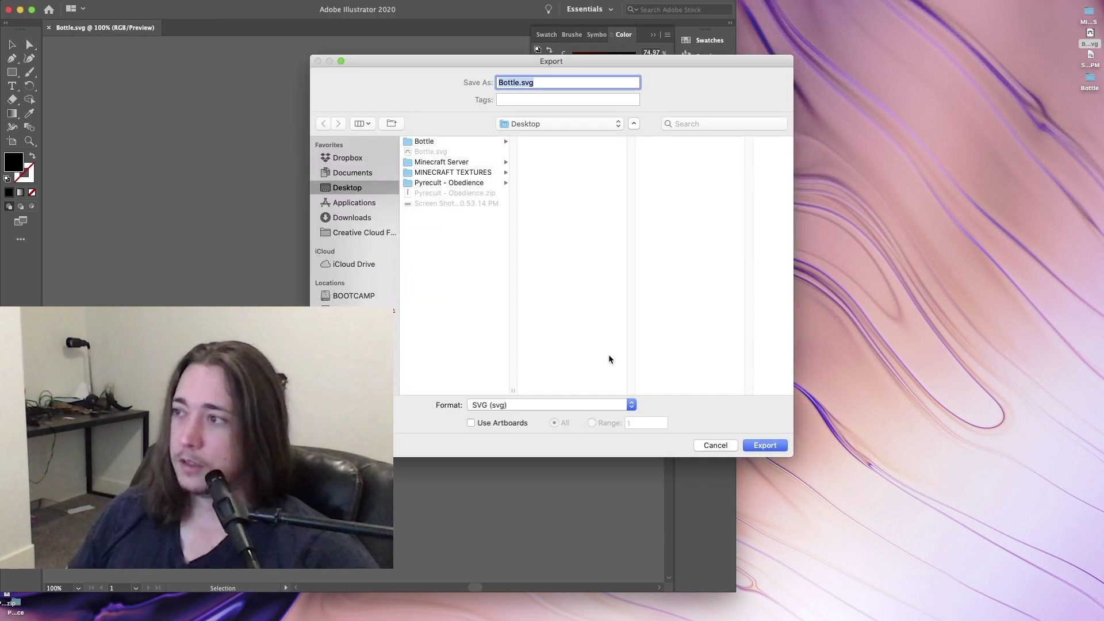
{"action": "left_click", "coordinate": [512, 406]}
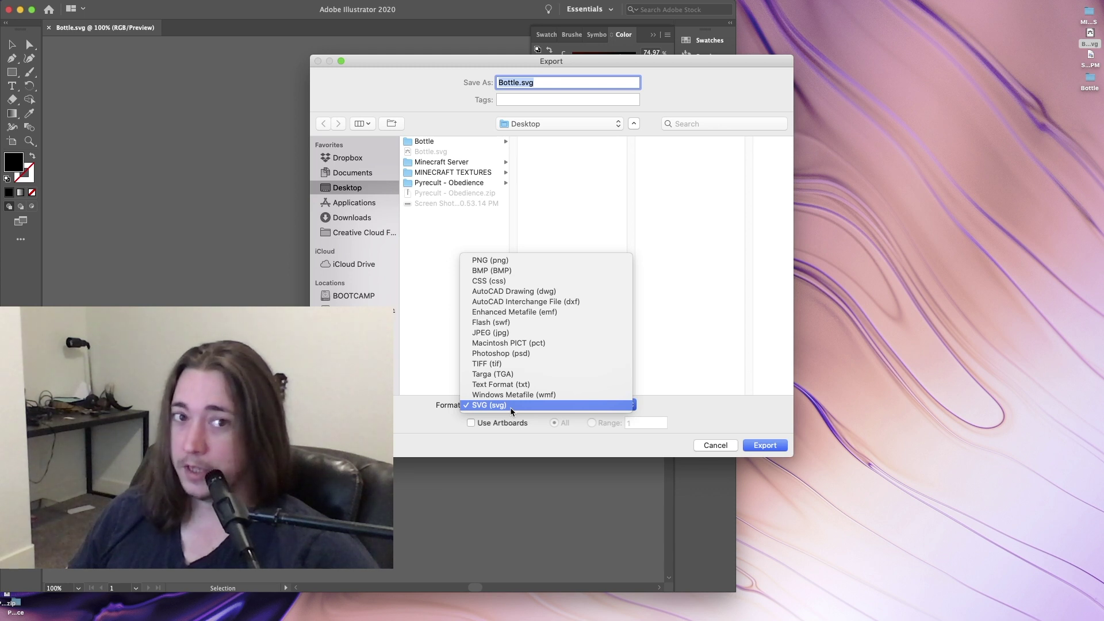
{"action": "left_click", "coordinate": [512, 406]}
{"action": "left_click", "coordinate": [444, 142]}
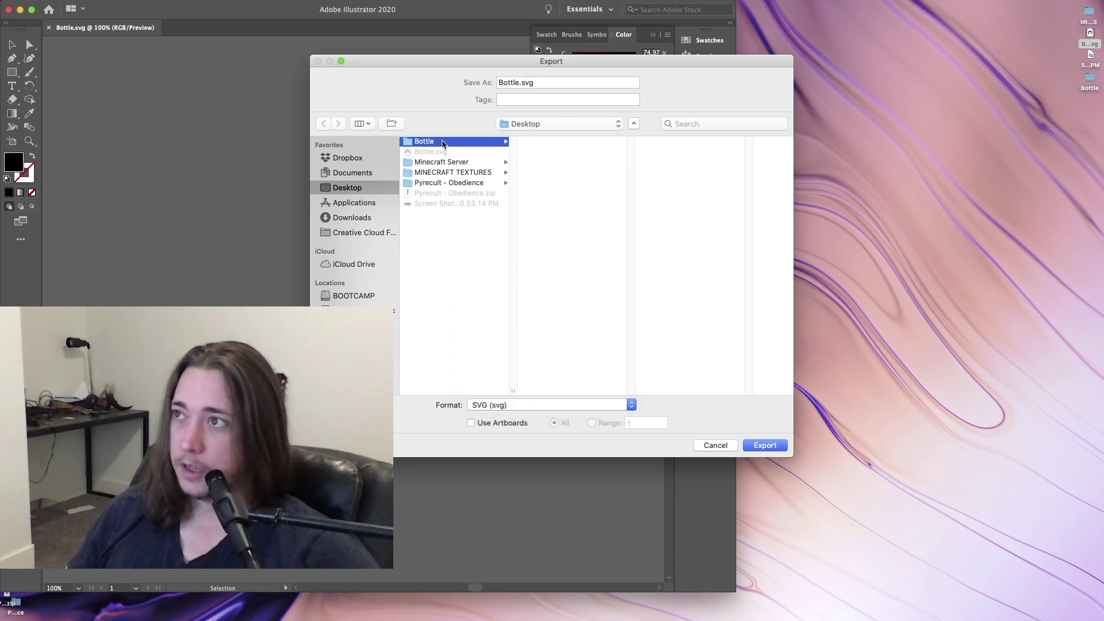
{"action": "left_click", "coordinate": [765, 445]}
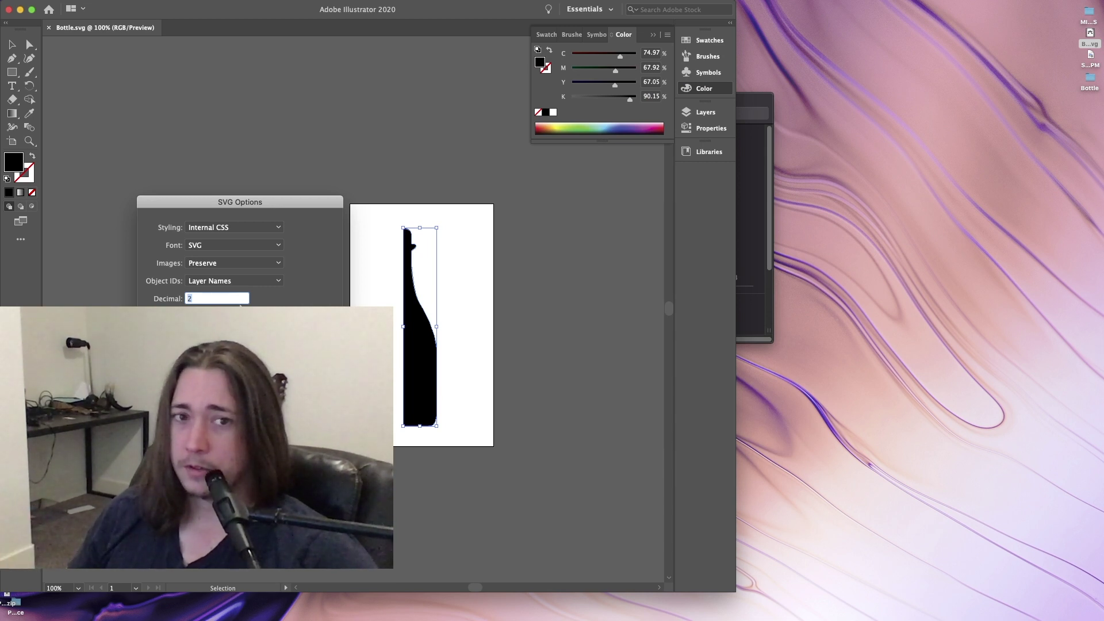
{"action": "key", "text": "Return"}
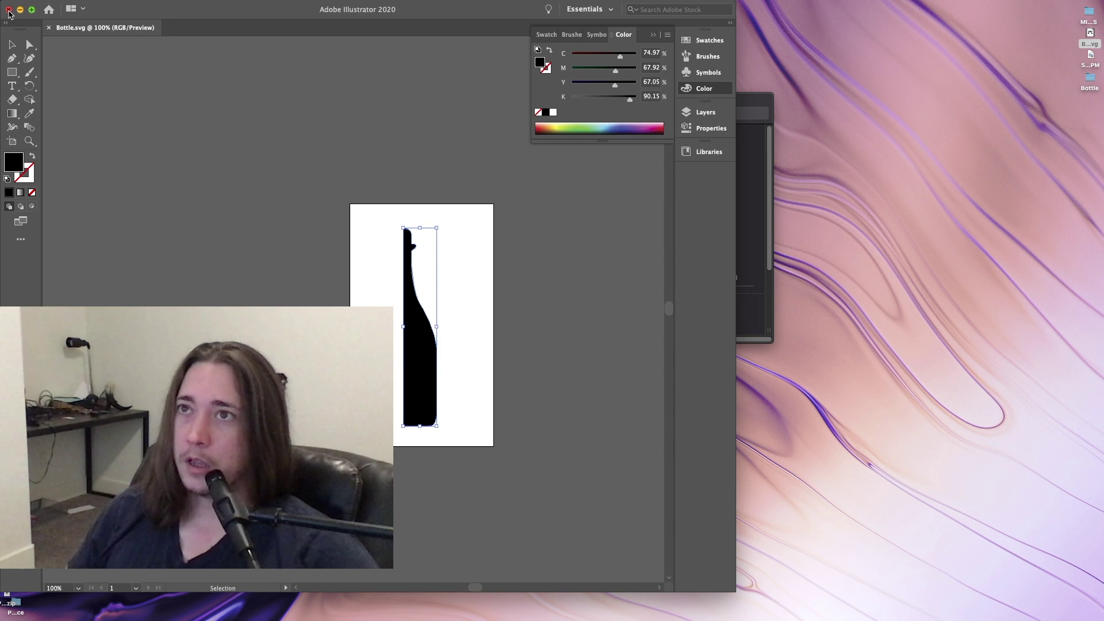
Switch to Blender and delete the default cube from the new scene.
{"action": "key", "text": "super+h"}
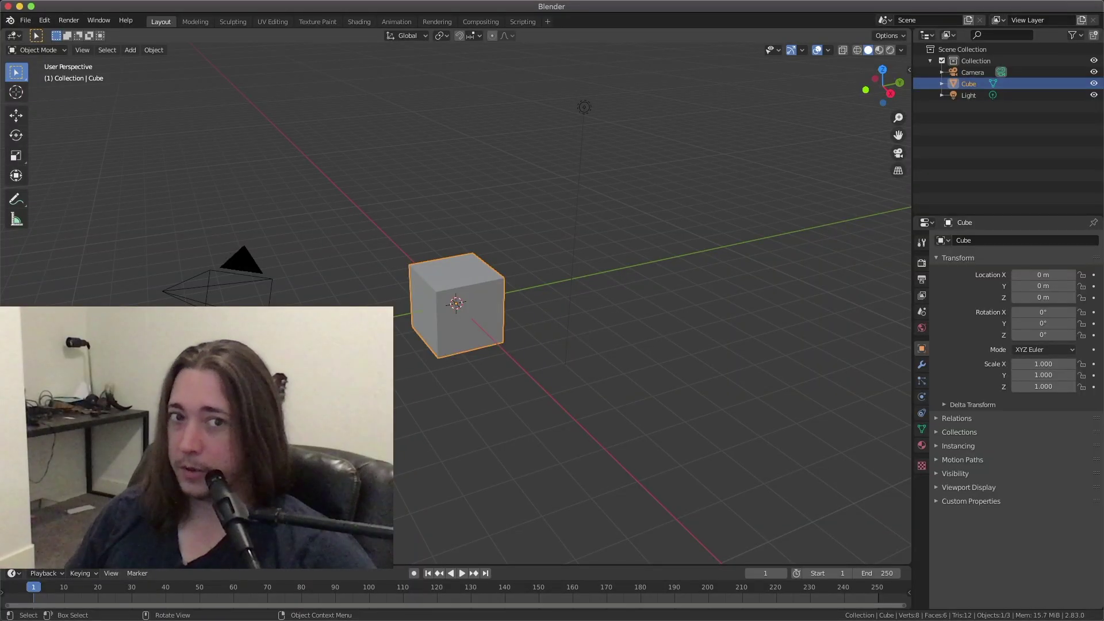
{"action": "key", "text": "x"}
{"action": "left_click", "coordinate": [454, 341]}
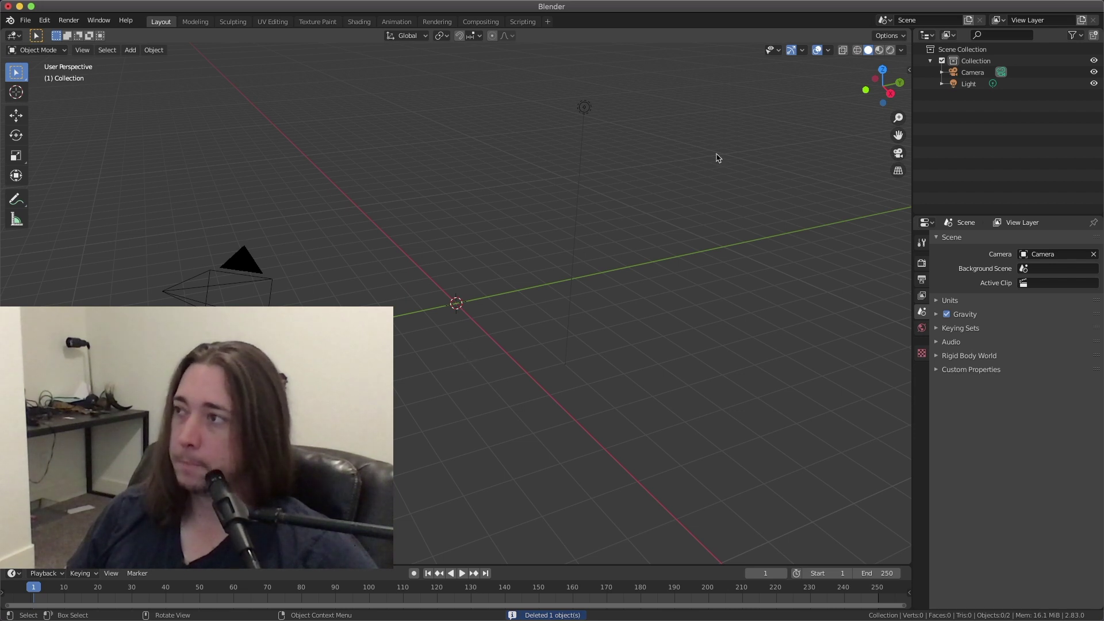
Import Bottle.svg from the Bottle folder on the desktop as a Scalable Vector Graphics file.
{"action": "left_click_drag", "start_coordinate": [883, 87], "coordinate": [845, 90]}
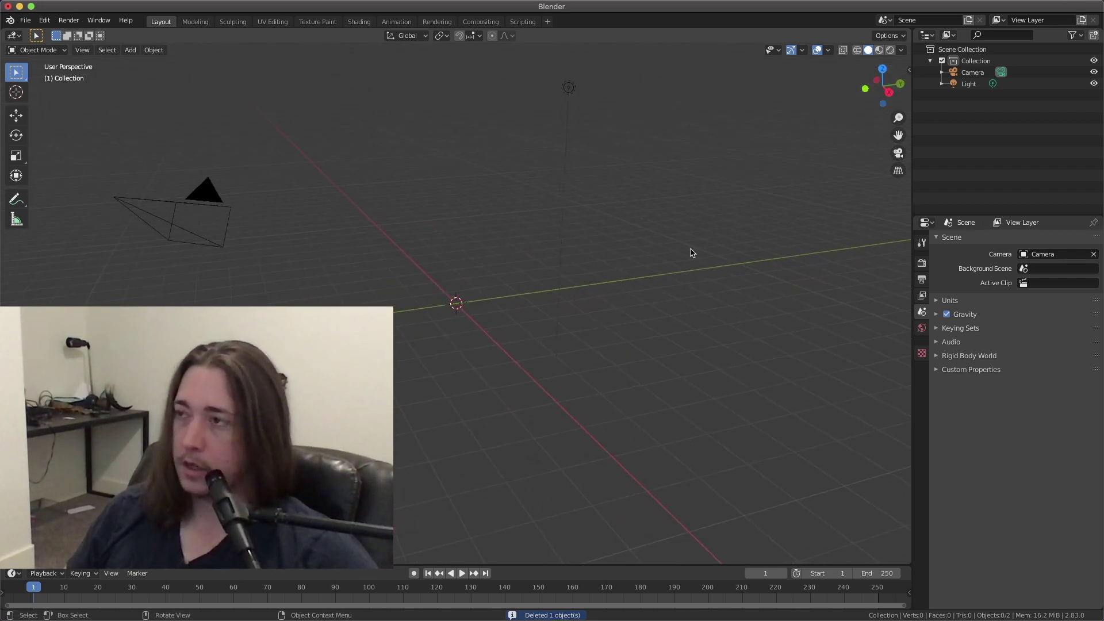
{"action": "left_click", "coordinate": [24, 22]}
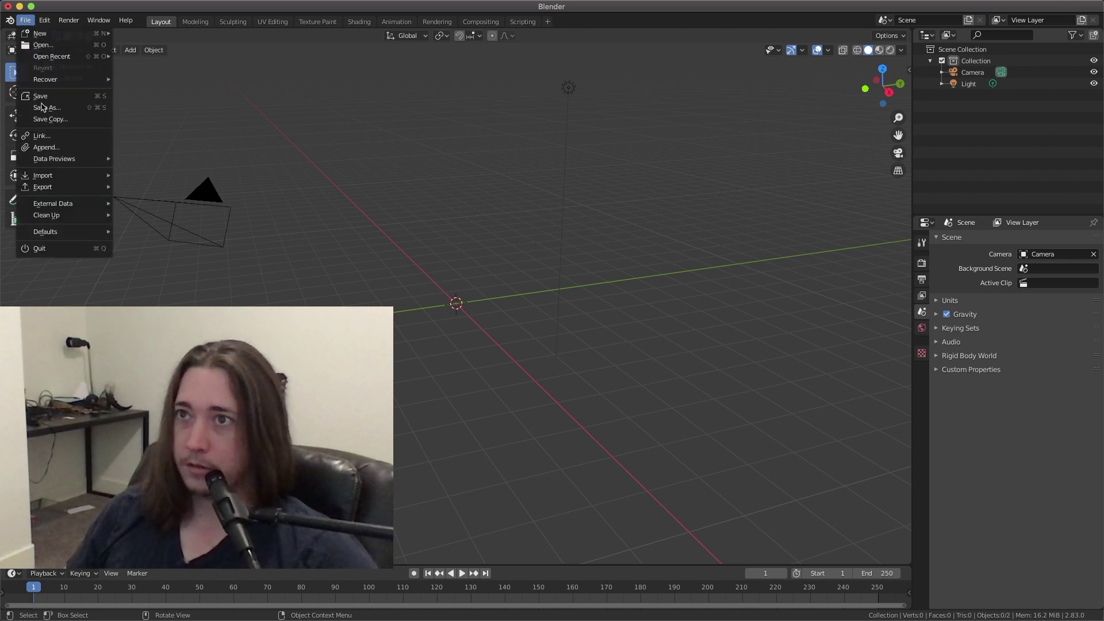
{"action": "mouse_move", "coordinate": [42, 177]}
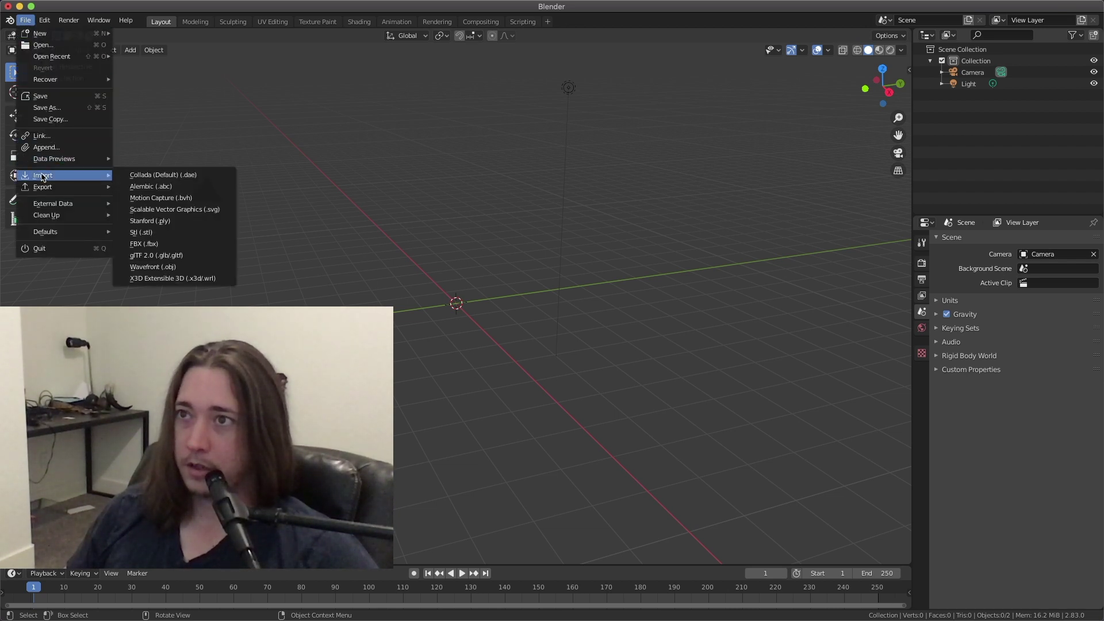
{"action": "left_click", "coordinate": [165, 211]}
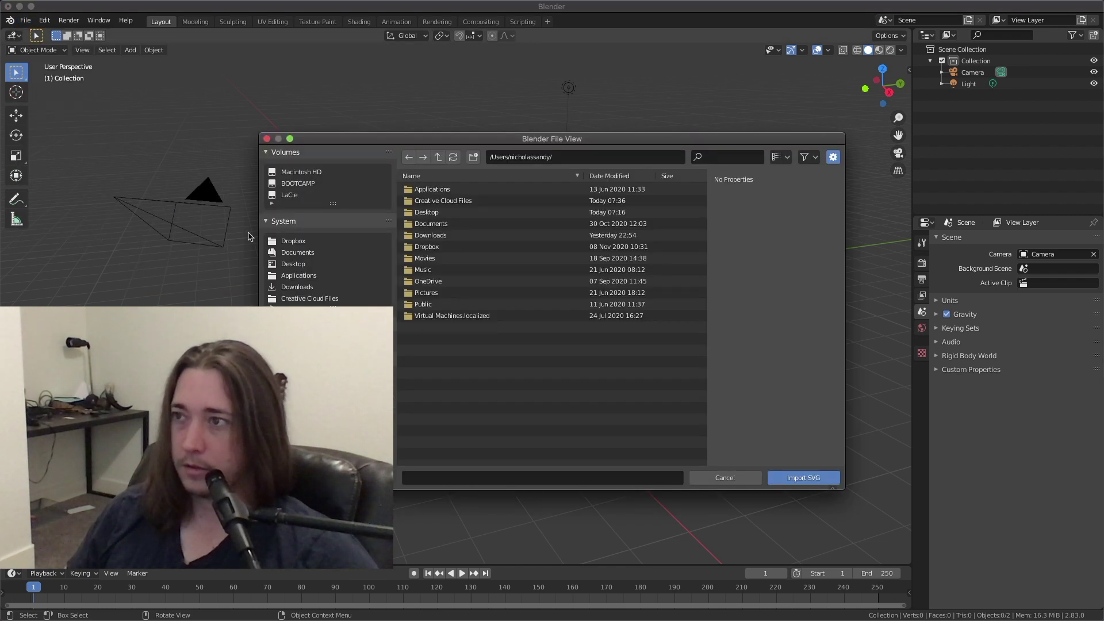
{"action": "left_click", "coordinate": [290, 264]}
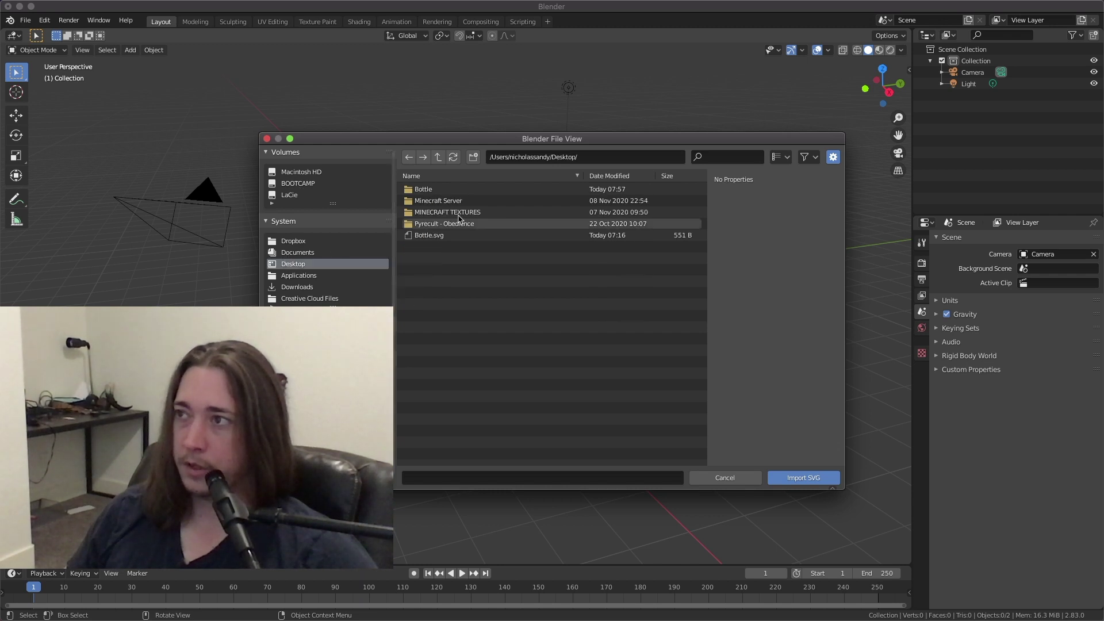
{"action": "left_click", "coordinate": [491, 189]}
{"action": "left_click", "coordinate": [492, 190]}
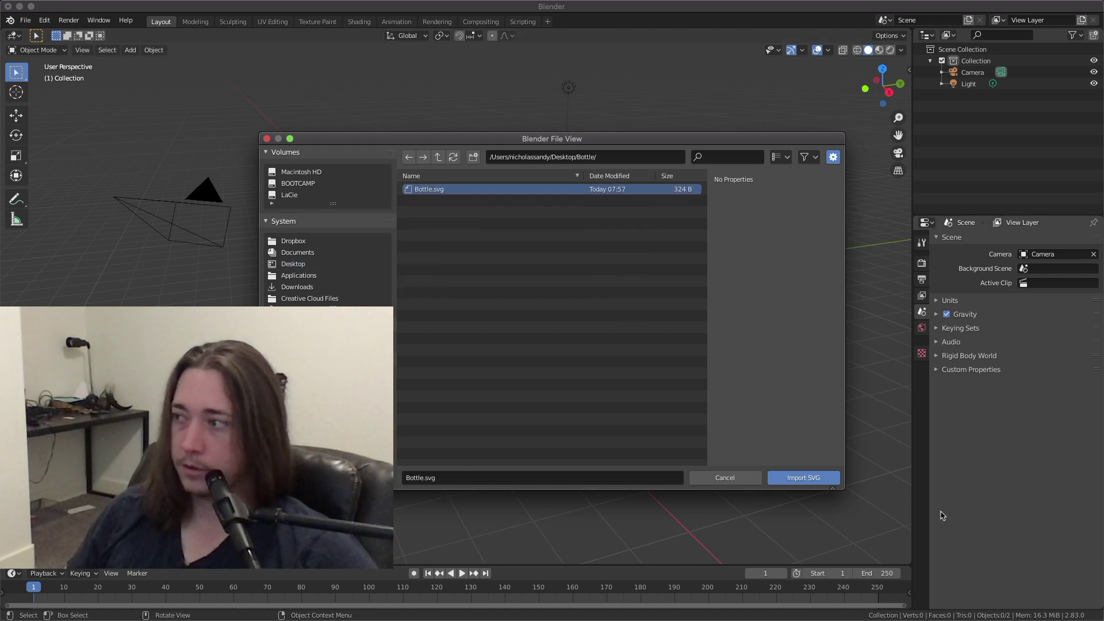
{"action": "left_click", "coordinate": [804, 478]}
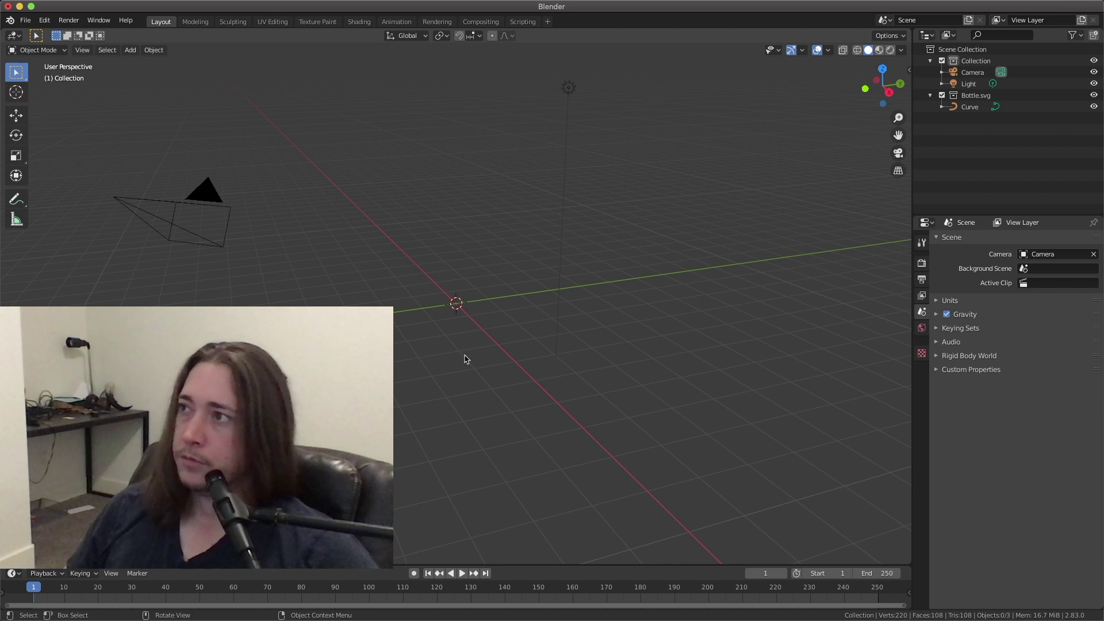
Select the tiny imported bottle curve at the origin and scale it up uniformly to about 82.4.
{"action": "left_click_drag", "start_coordinate": [883, 87], "coordinate": [465, 313]}
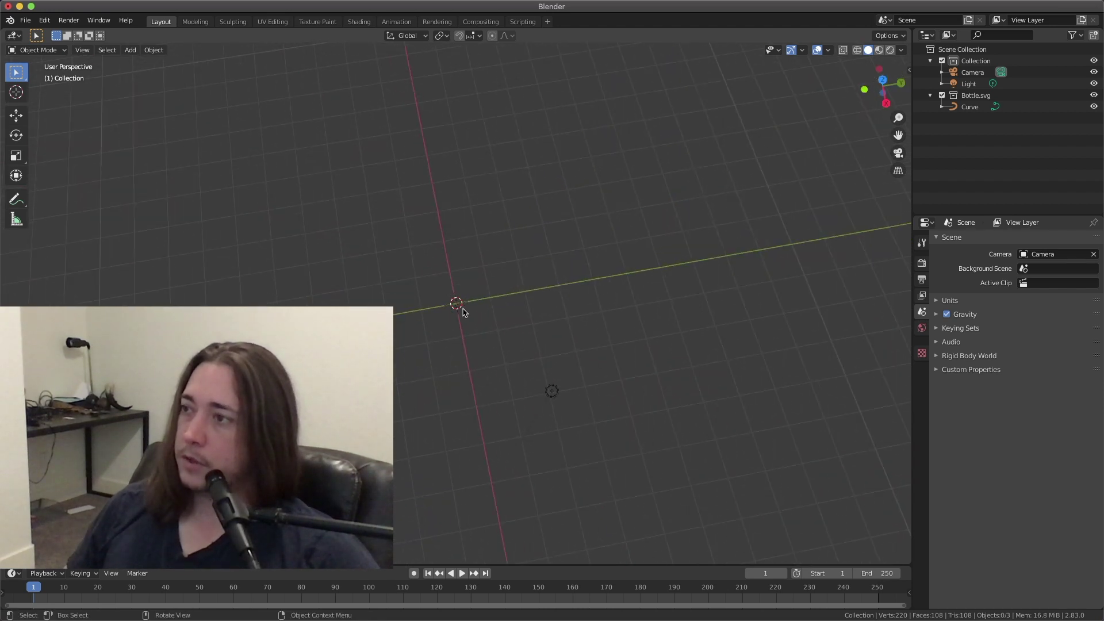
{"action": "scroll", "coordinate": [460, 309], "scroll_direction": "up", "scroll_amount": 10}
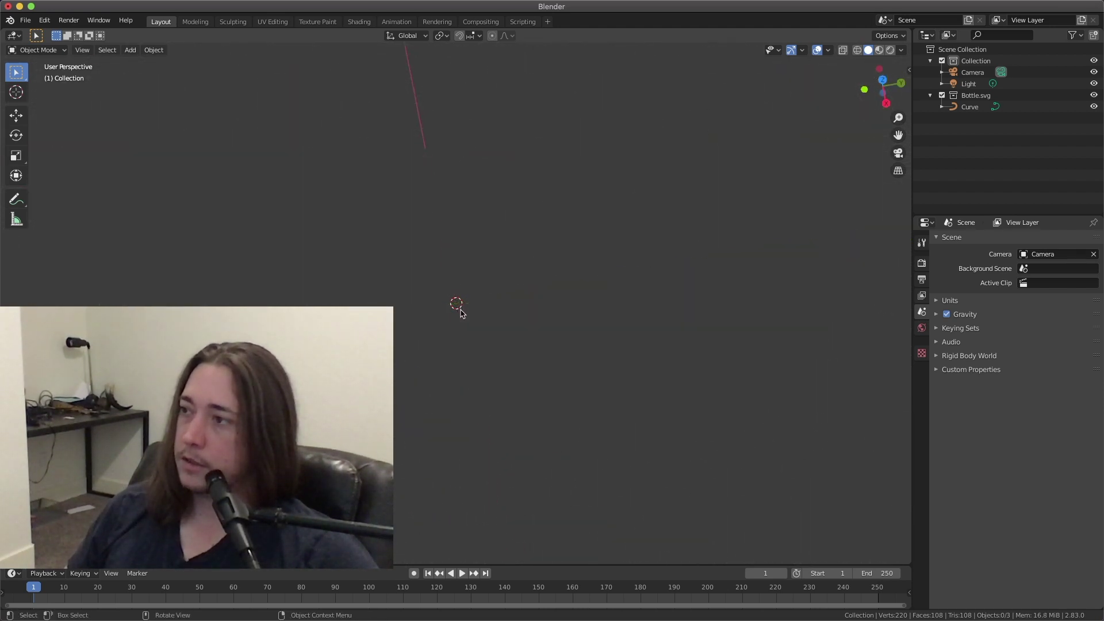
{"action": "left_click", "coordinate": [499, 324]}
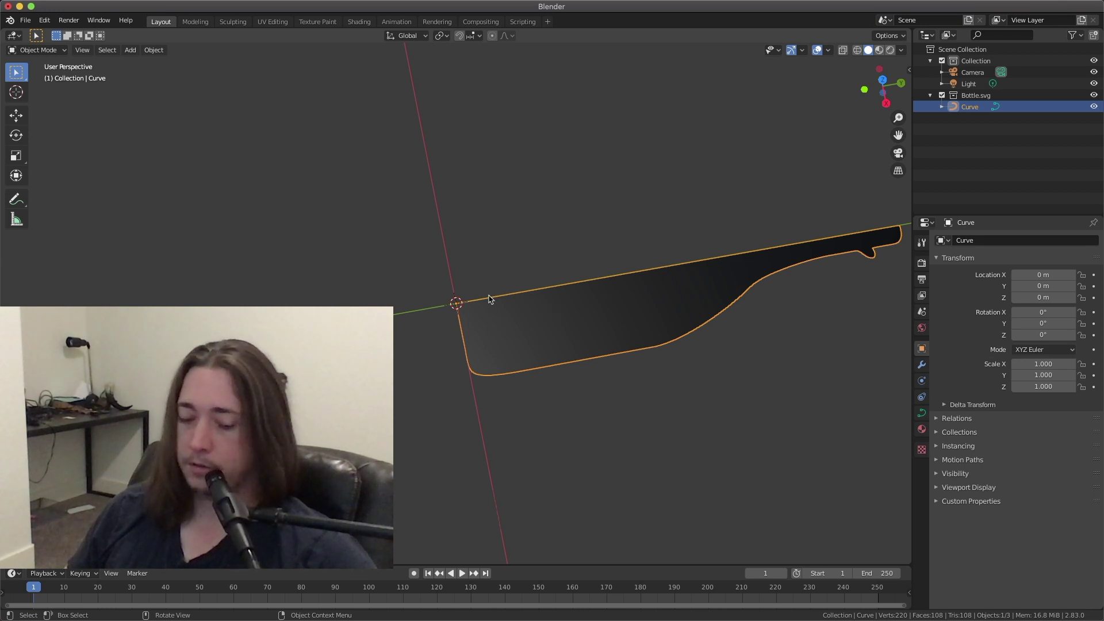
{"action": "scroll", "coordinate": [490, 302], "scroll_direction": "down", "scroll_amount": 10}
{"action": "scroll", "coordinate": [488, 303], "scroll_direction": "down", "scroll_amount": 3}
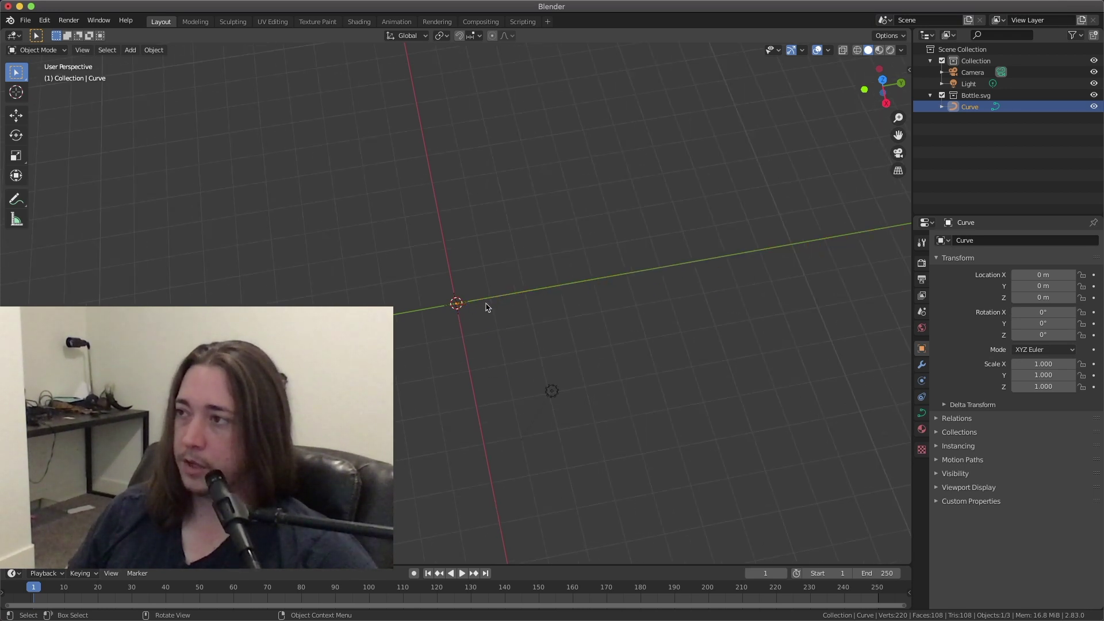
{"action": "left_click_drag", "start_coordinate": [880, 90], "coordinate": [873, 124]}
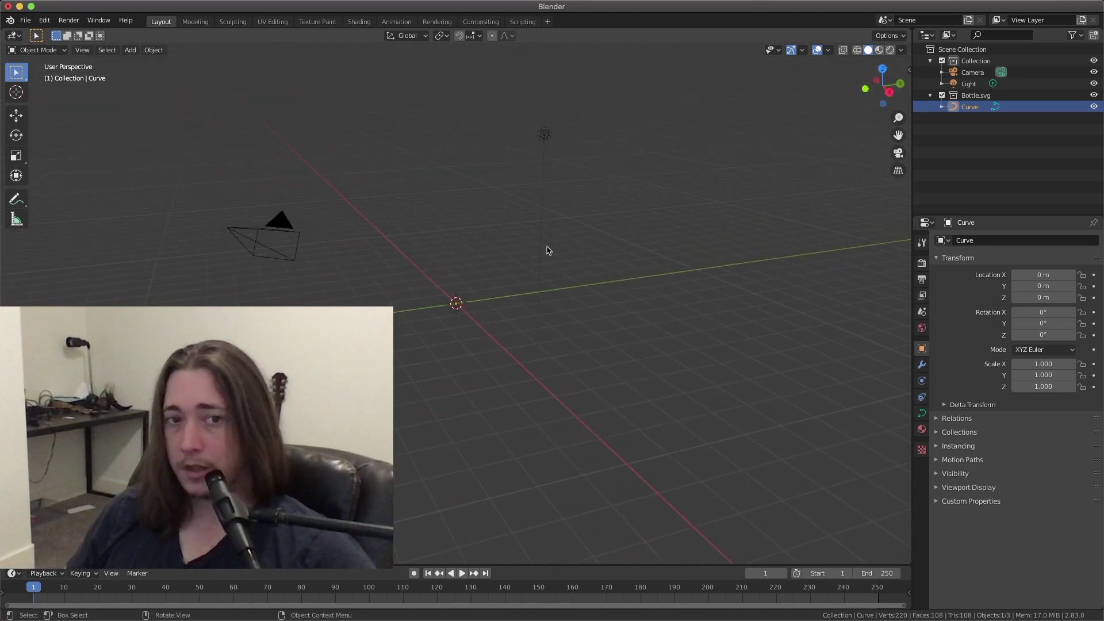
{"action": "key", "text": "s"}
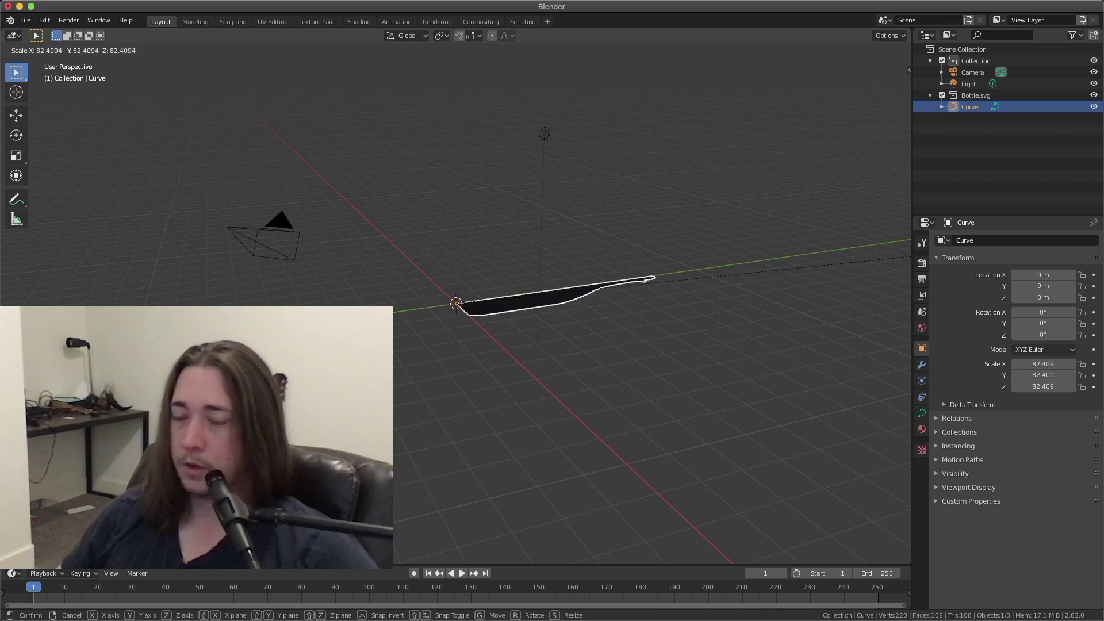
{"action": "left_click", "coordinate": [519, 444]}
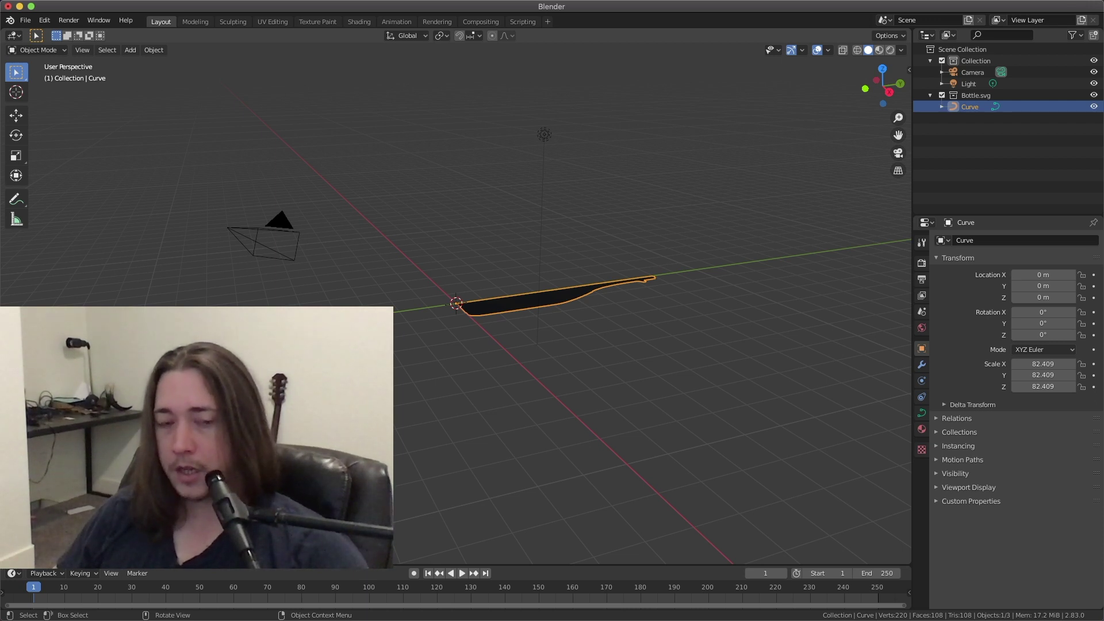
Rotate the bottle curve 90° about the global X axis so it stands upright.
{"action": "key", "text": "r"}
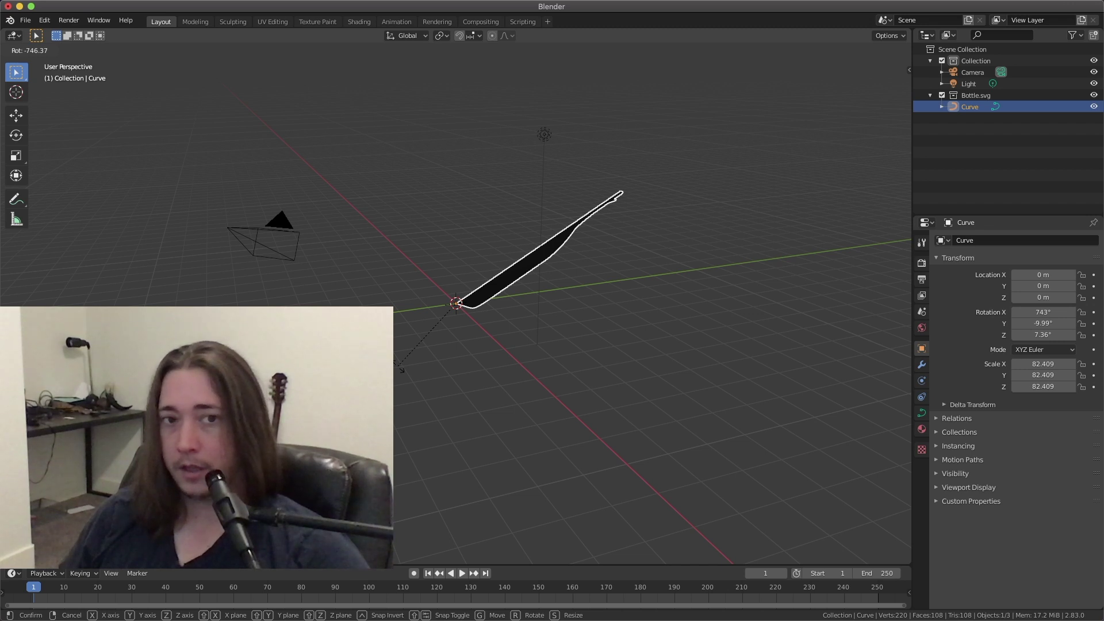
{"action": "key", "text": "x"}
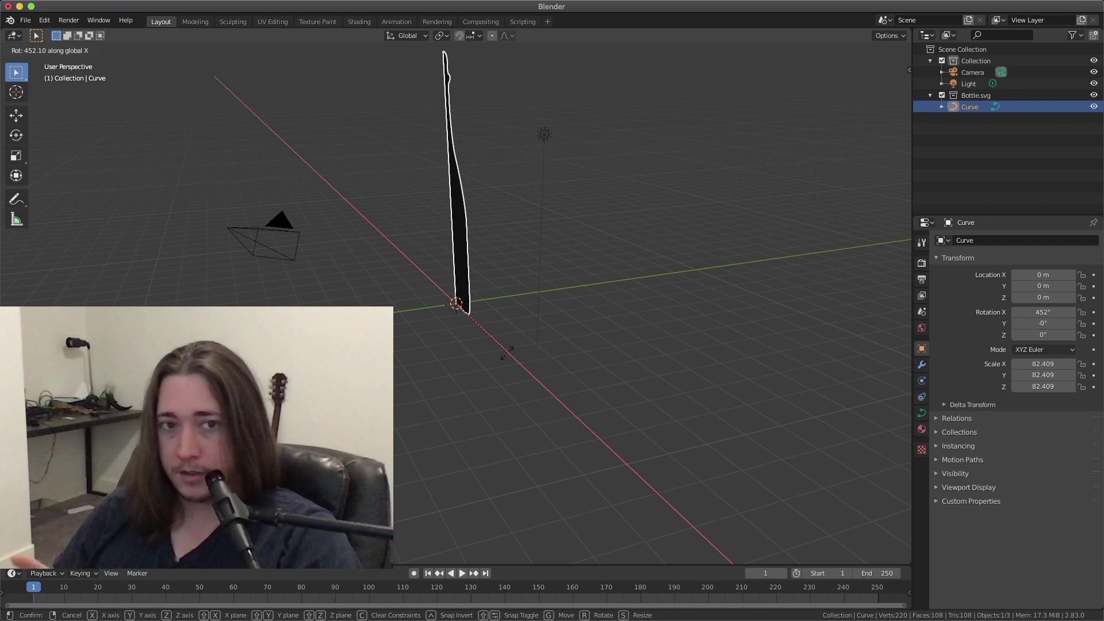
{"action": "type", "text": "90"}
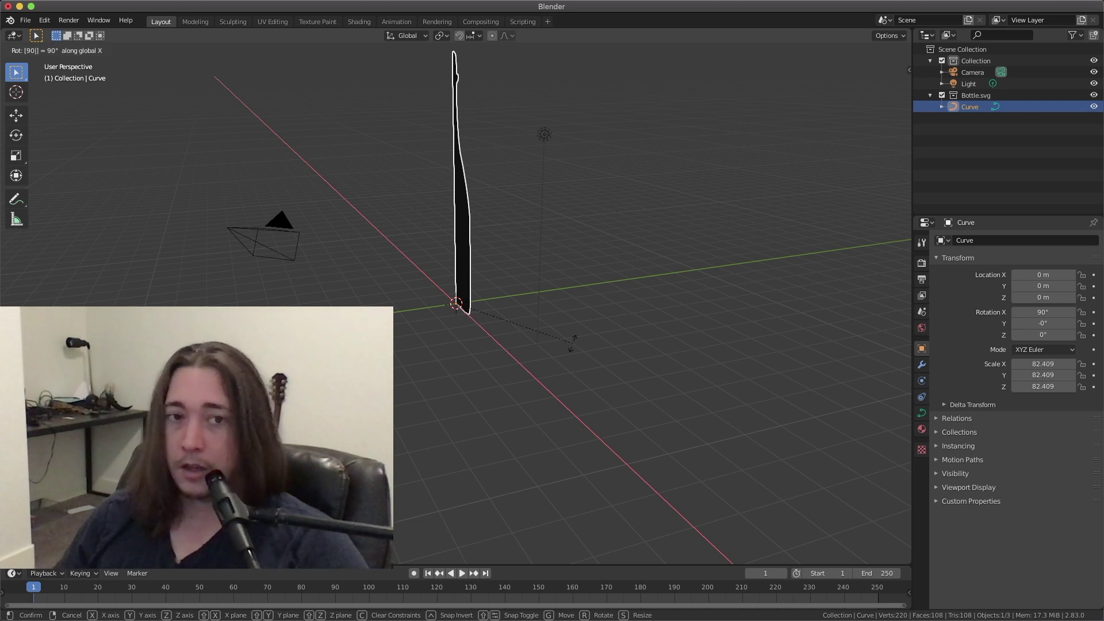
{"action": "key", "text": "Return"}
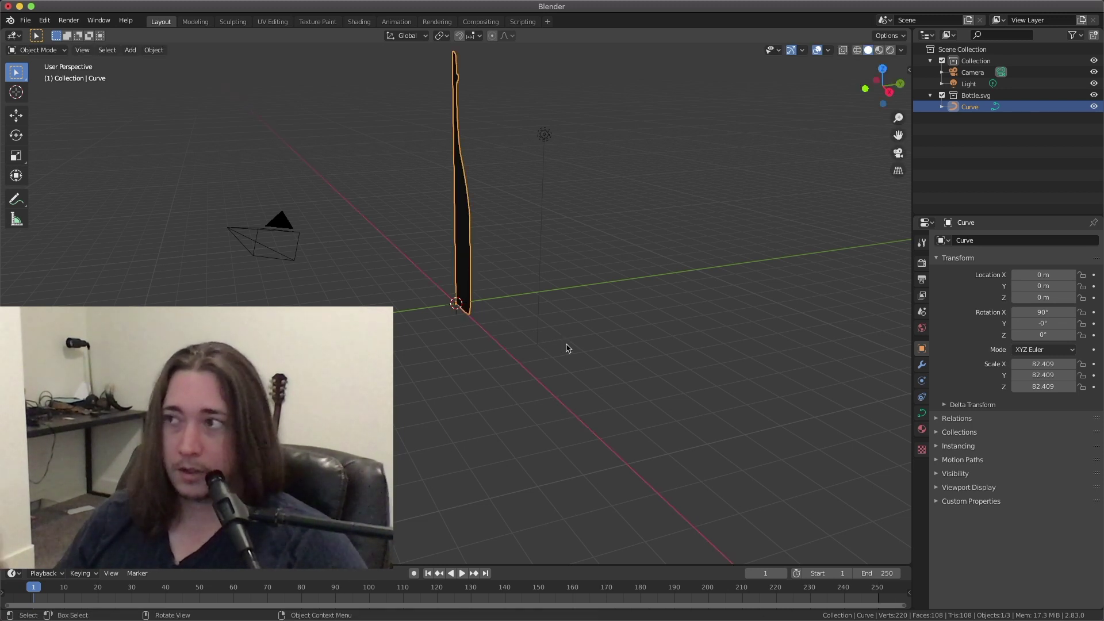
Convert the bottle curve to a mesh and inspect its vertices in Edit Mode before returning to Object Mode.
{"action": "left_click_drag", "start_coordinate": [883, 86], "coordinate": [857, 88]}
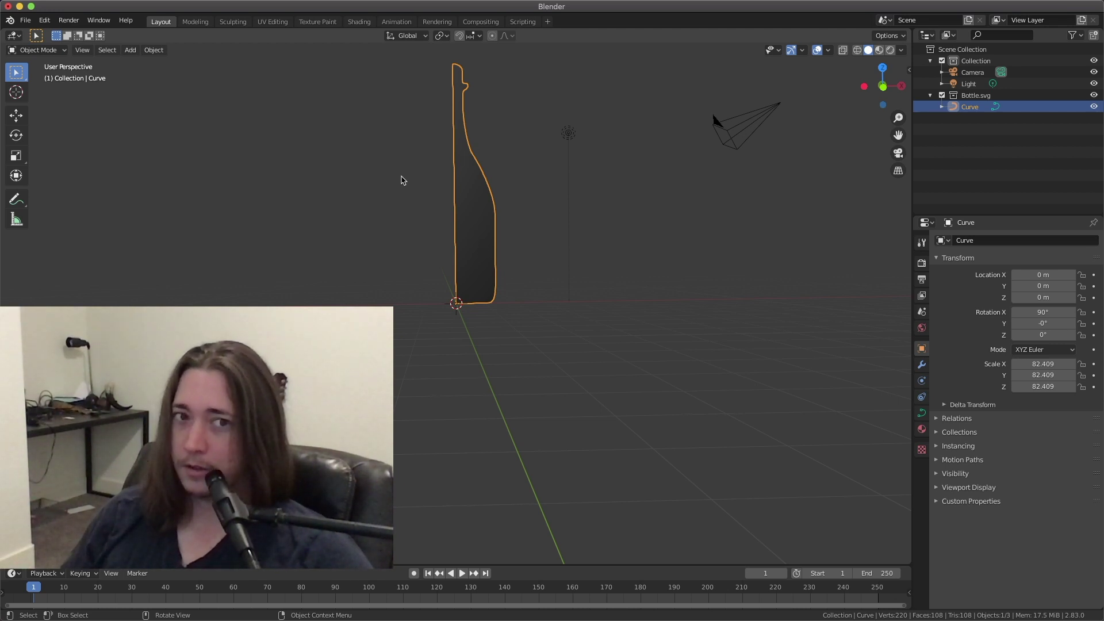
{"action": "right_click", "coordinate": [449, 174]}
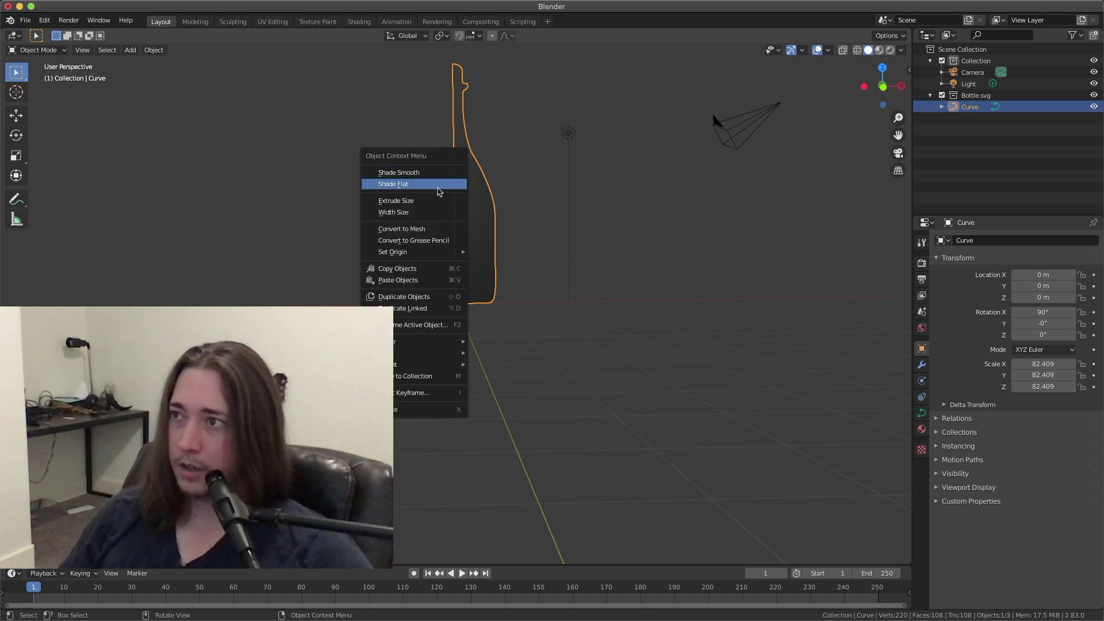
{"action": "left_click", "coordinate": [434, 231]}
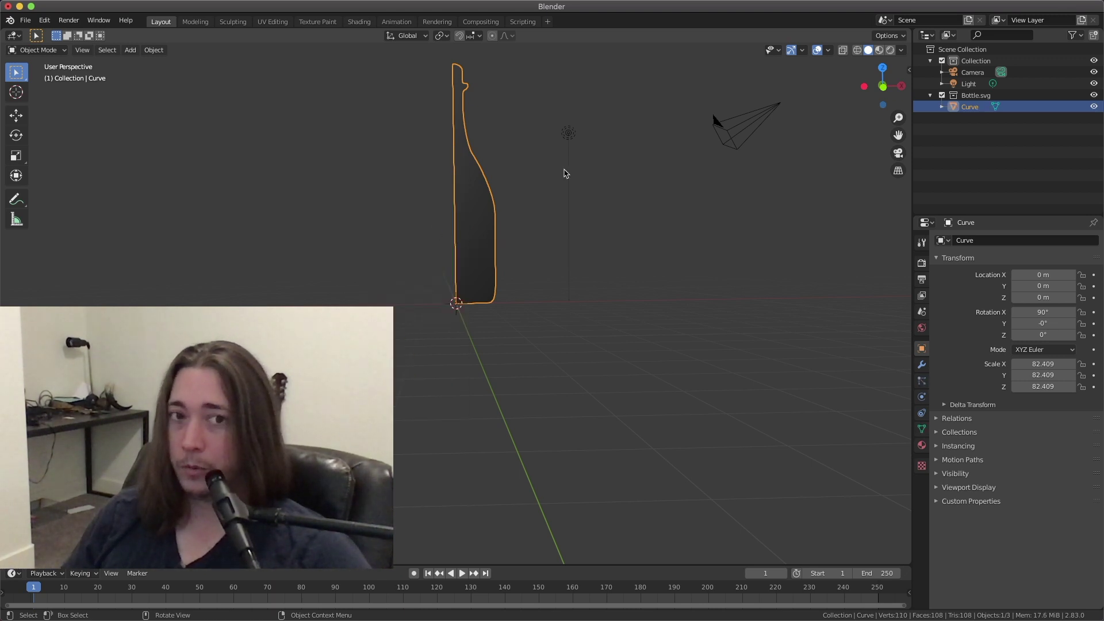
{"action": "key", "text": "Tab"}
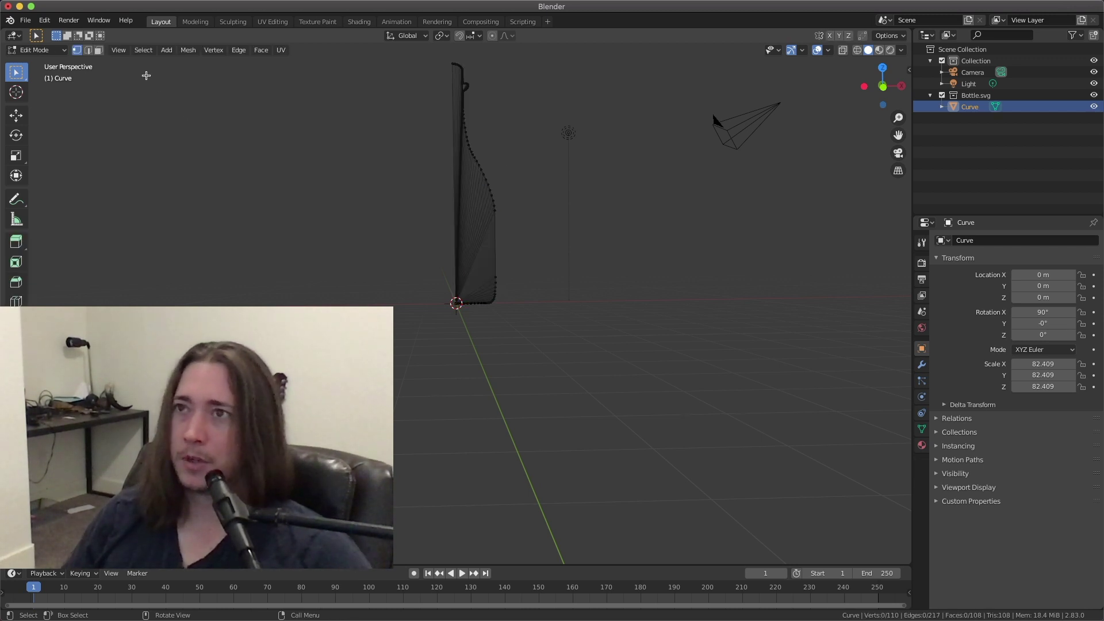
{"action": "left_click", "coordinate": [57, 51]}
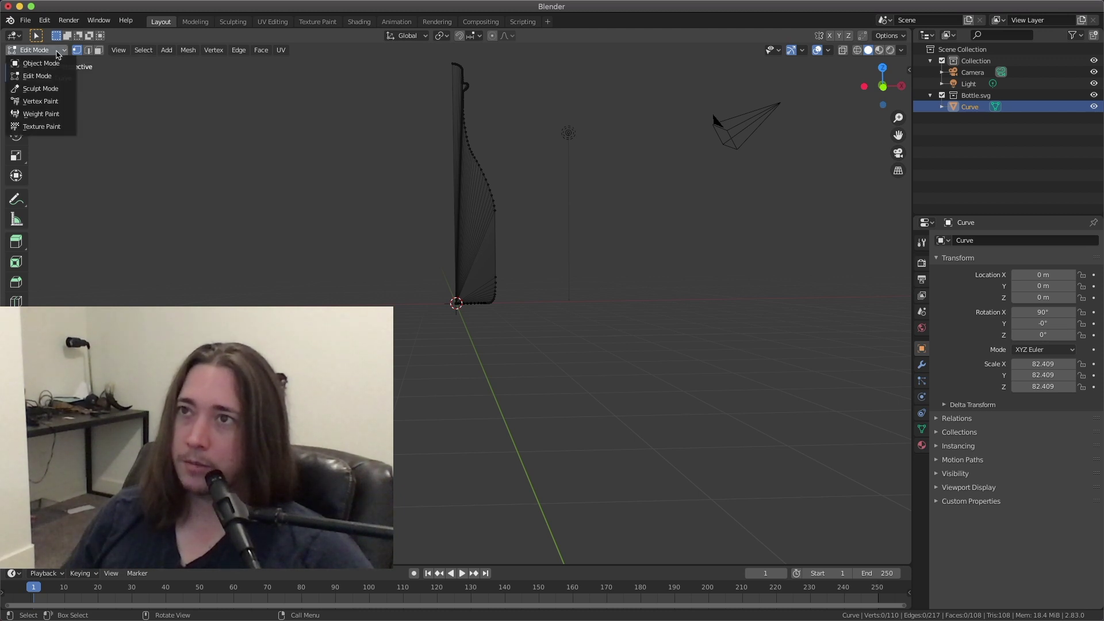
{"action": "left_click", "coordinate": [48, 63]}
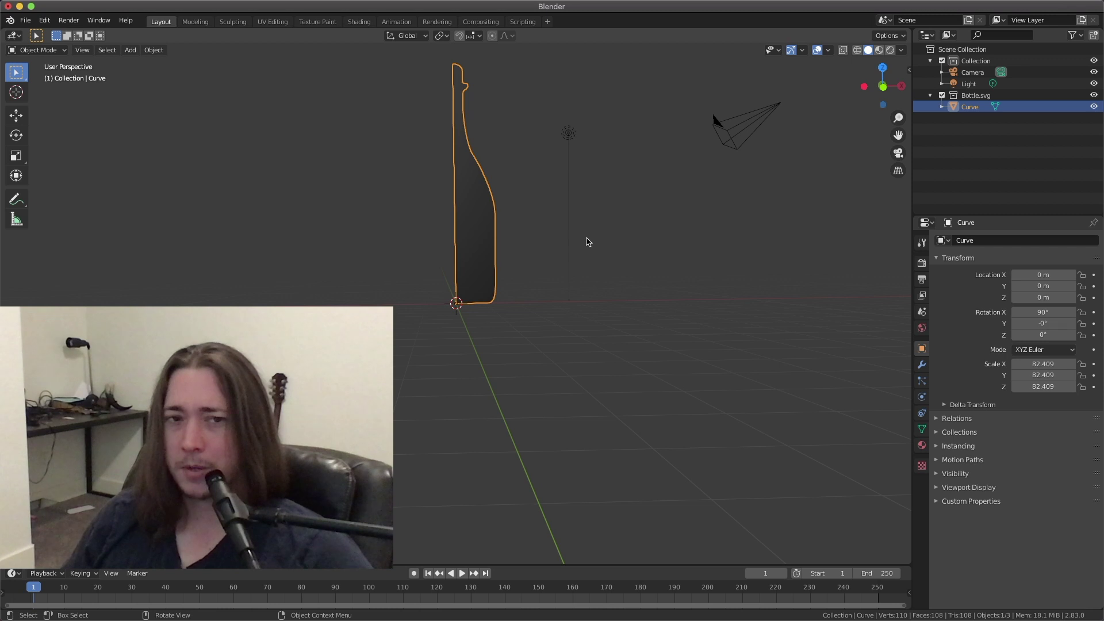
{"action": "key", "text": "Tab"}
{"action": "key", "text": "Tab"}
{"action": "key", "text": "Tab"}
{"action": "key", "text": "Tab"}
{"action": "key", "text": "Tab"}
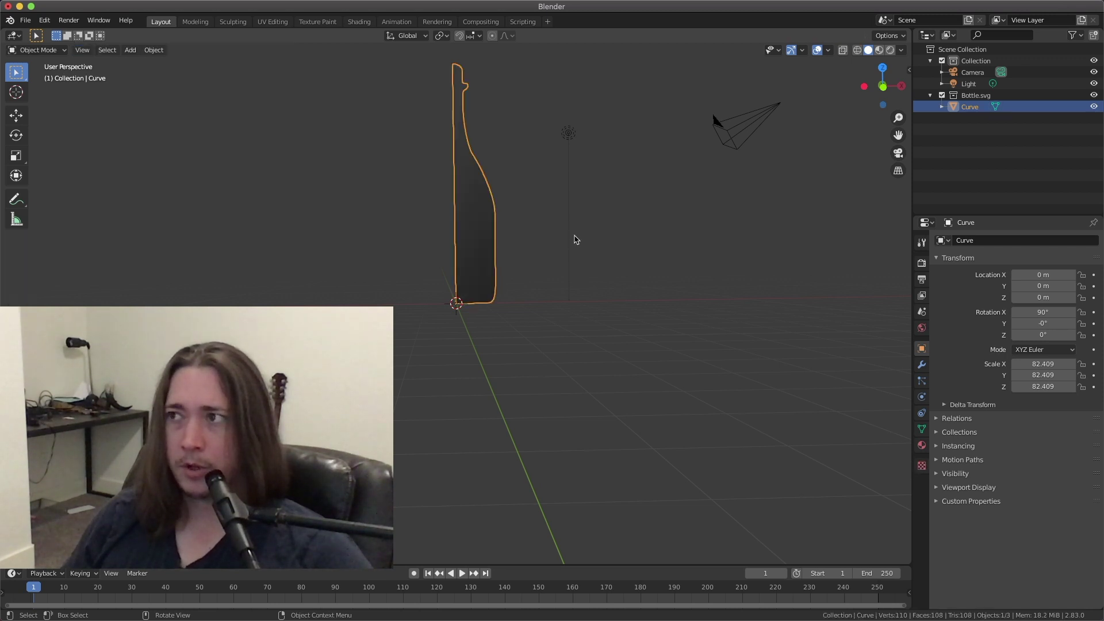
{"action": "key", "text": "Tab"}
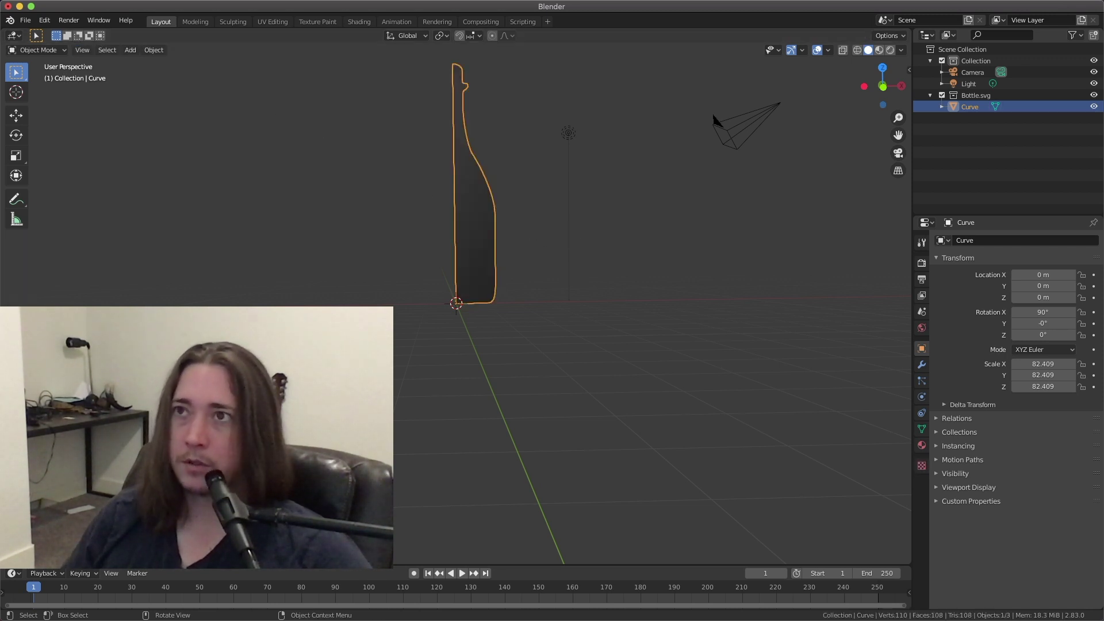
{"action": "left_click", "coordinate": [66, 51]}
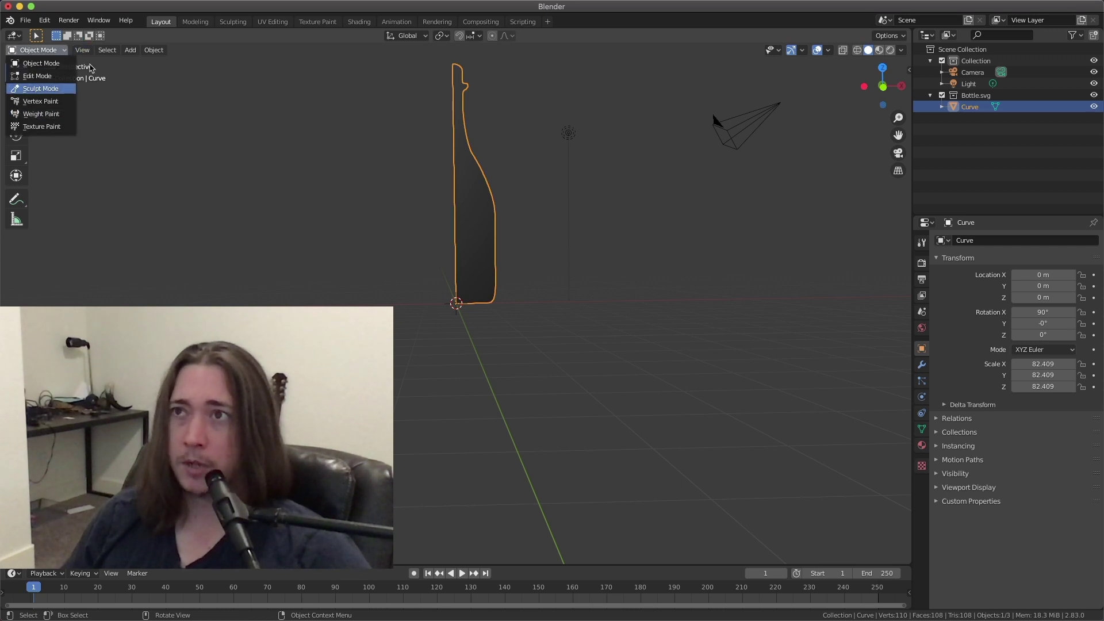
{"action": "left_click", "coordinate": [115, 50]}
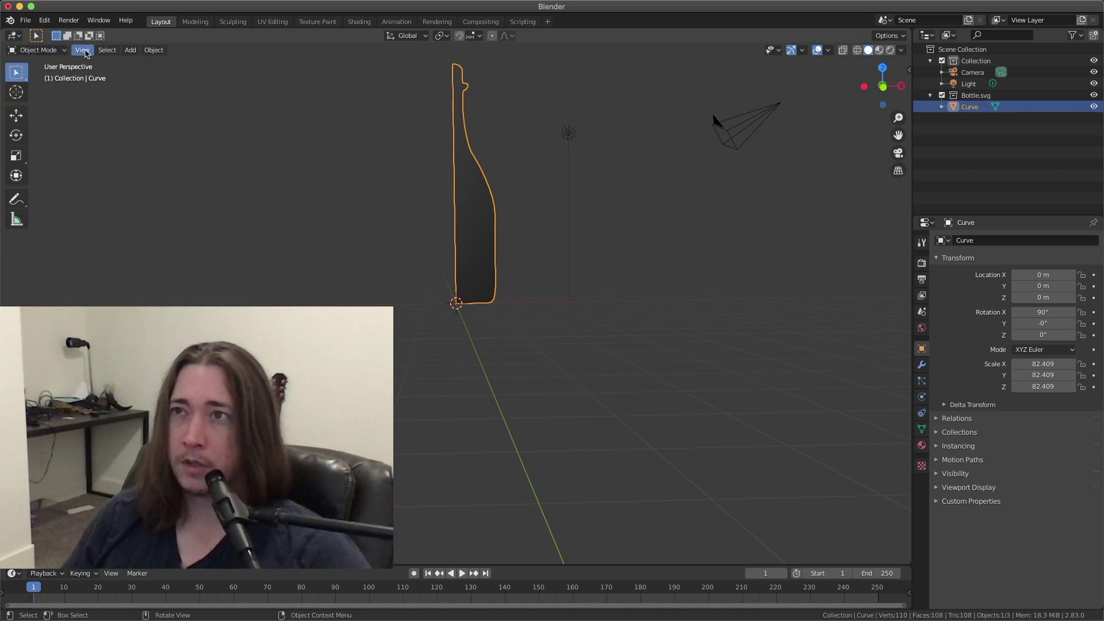
Enter Edit Mode on the bottle mesh, compare the vertex, edge and face select modes, and finish in edge select.
{"action": "key", "text": "Tab"}
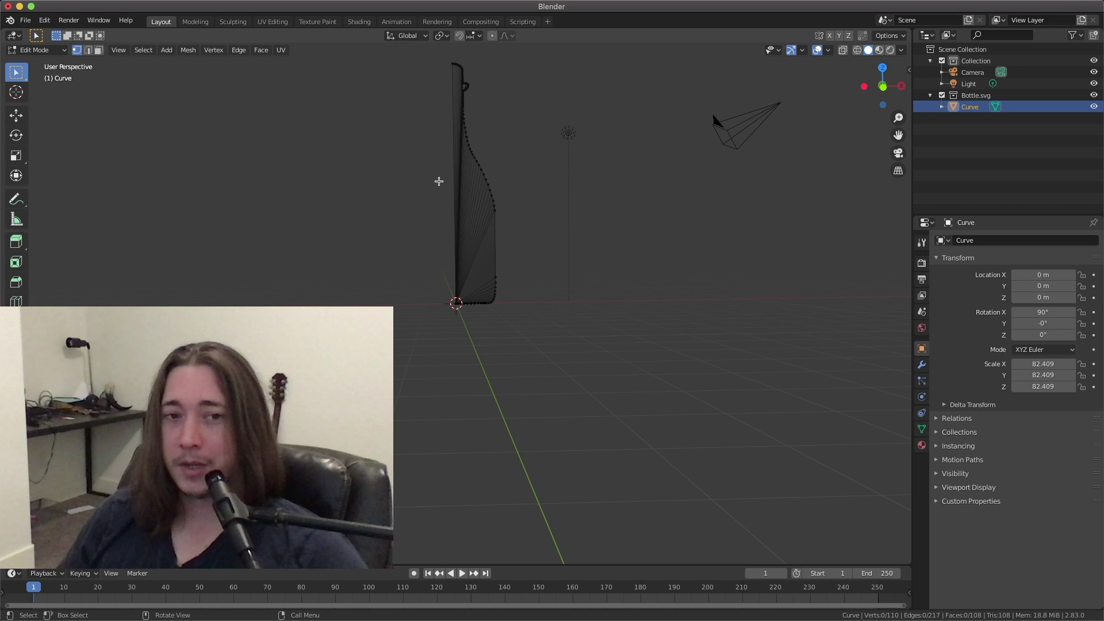
{"action": "scroll", "coordinate": [576, 294], "scroll_direction": "up", "scroll_amount": 2}
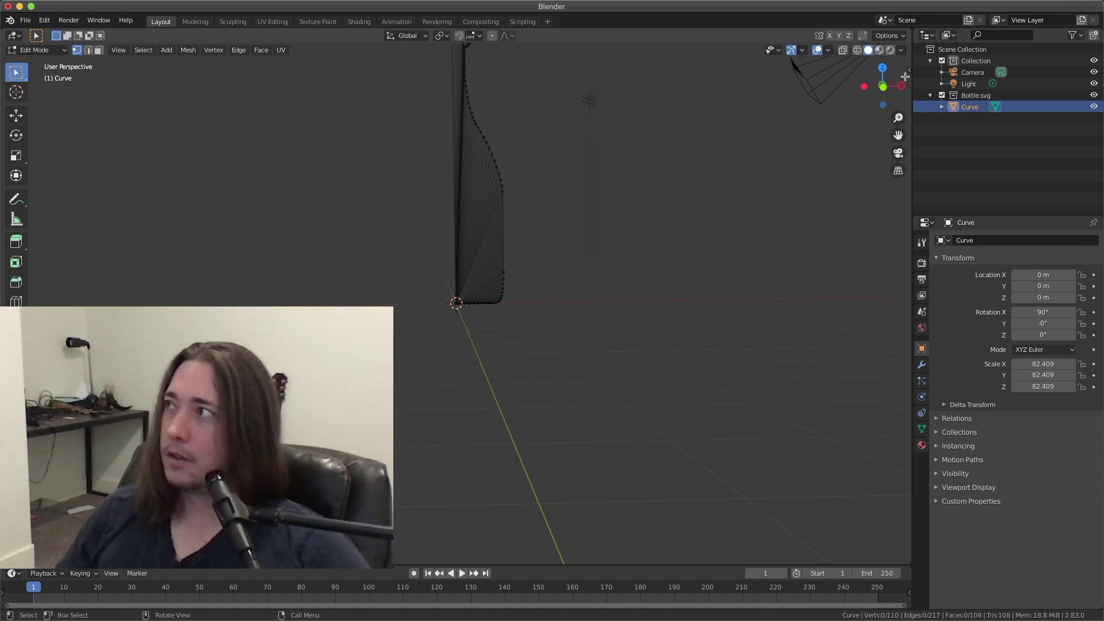
{"action": "left_click_drag", "start_coordinate": [899, 134], "coordinate": [804, 199]}
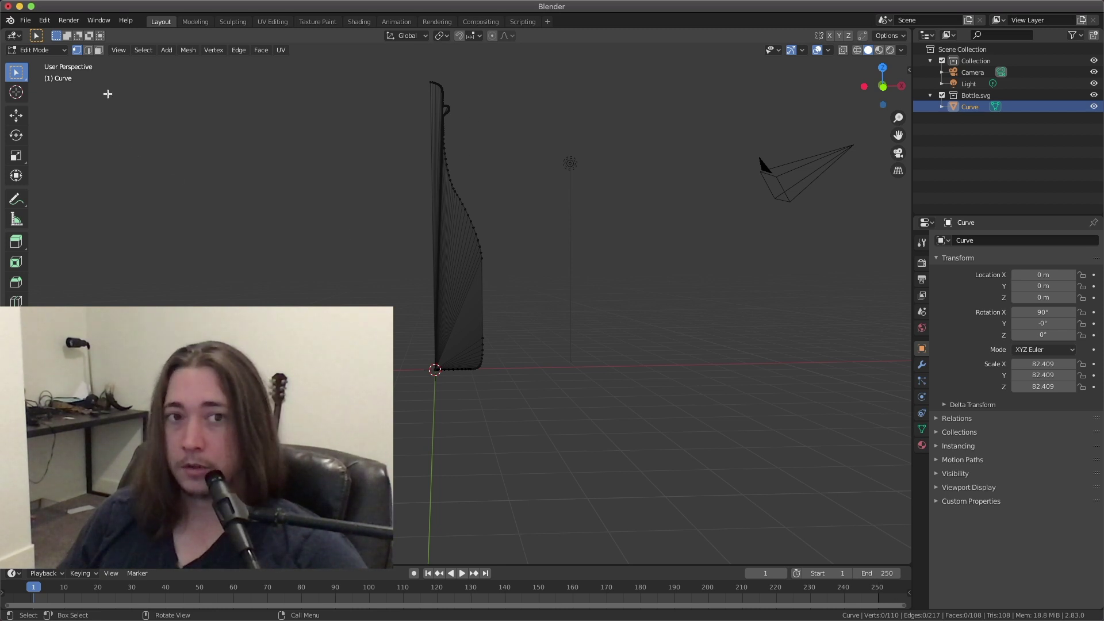
{"action": "left_click", "coordinate": [89, 52]}
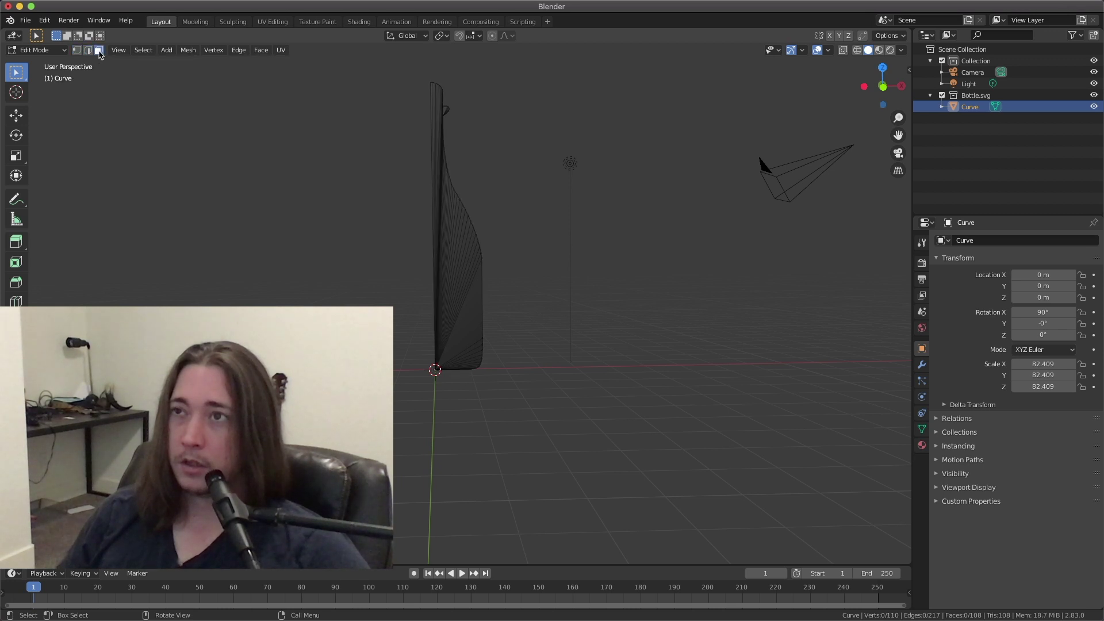
{"action": "key", "text": "1"}
{"action": "left_click", "coordinate": [90, 51]}
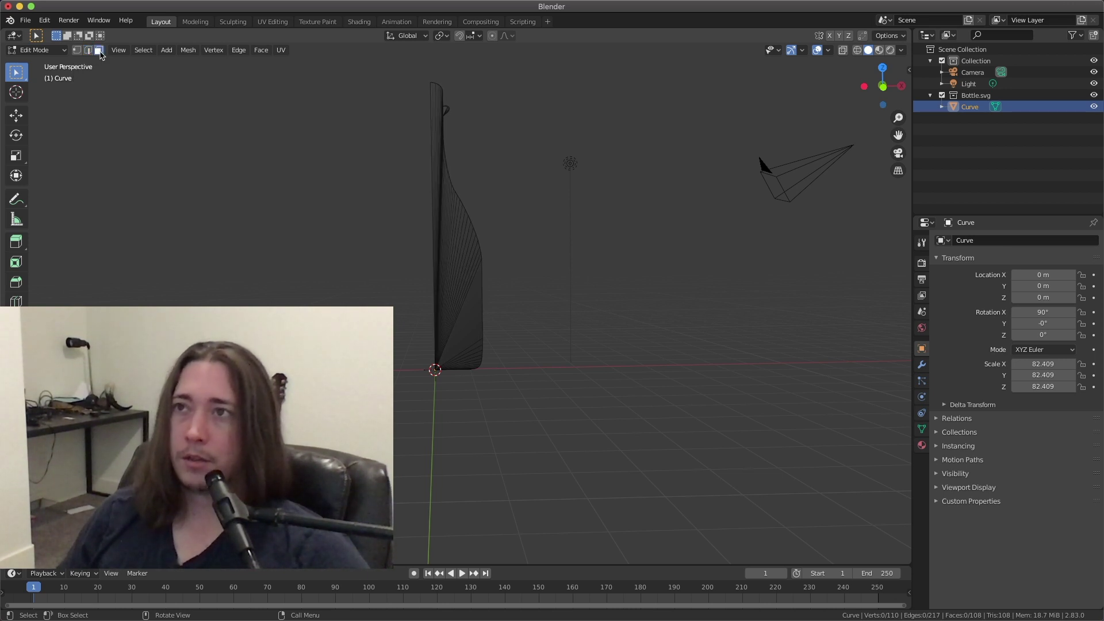
{"action": "left_click", "coordinate": [79, 50]}
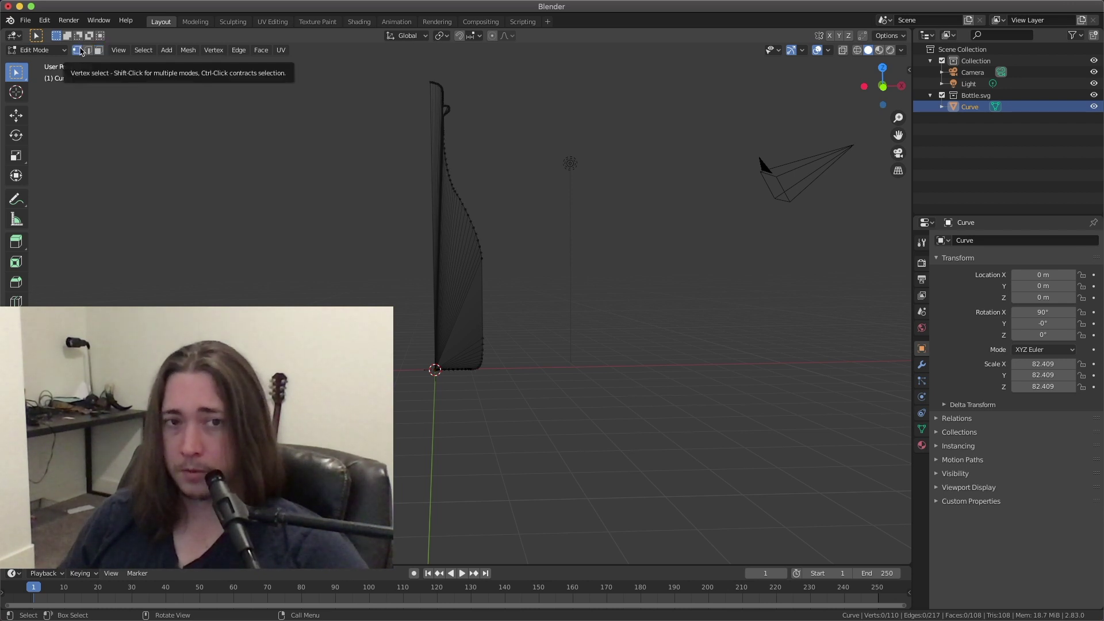
{"action": "left_click", "coordinate": [90, 50]}
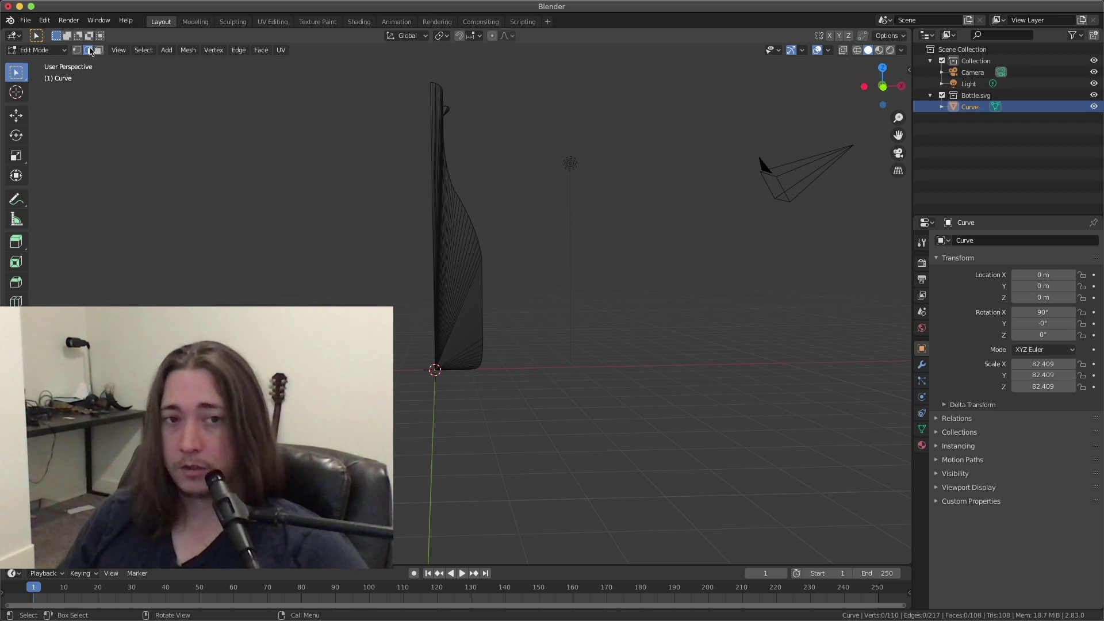
{"action": "key", "text": "3"}
{"action": "key", "text": "1"}
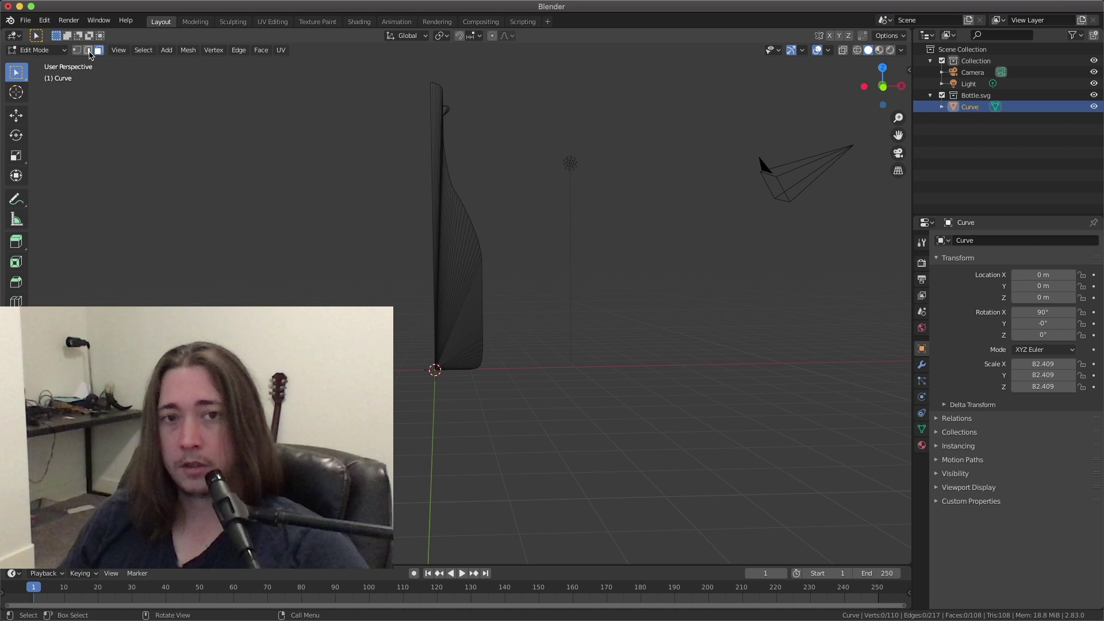
{"action": "key", "text": "3"}
{"action": "key", "text": "1"}
{"action": "key", "text": "3"}
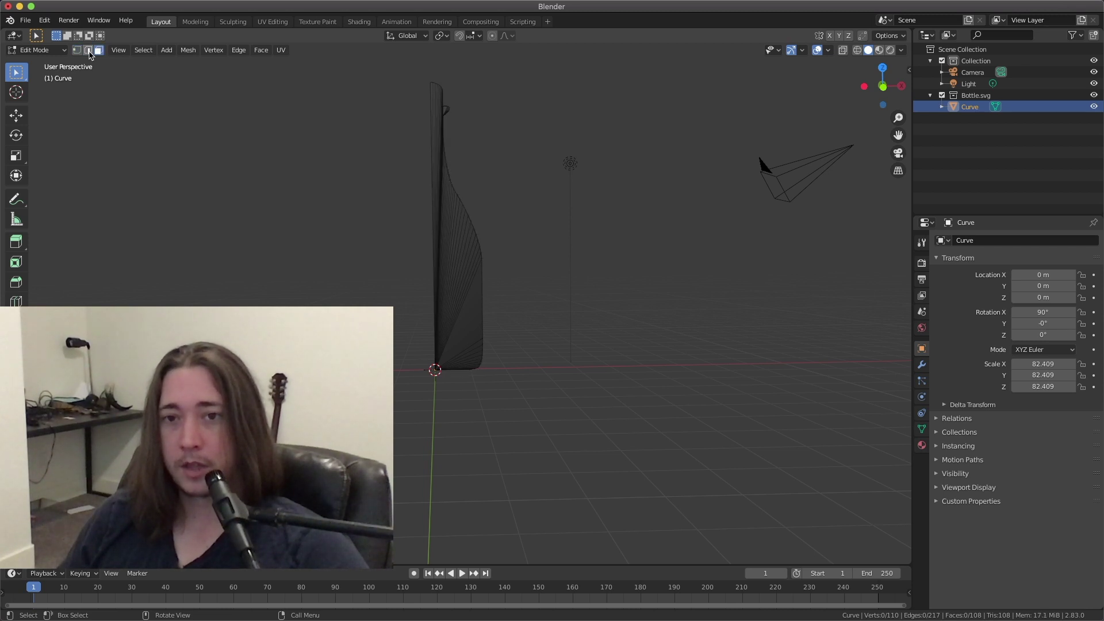
{"action": "key", "text": "1"}
{"action": "key", "text": "3"}
{"action": "key", "text": "2"}
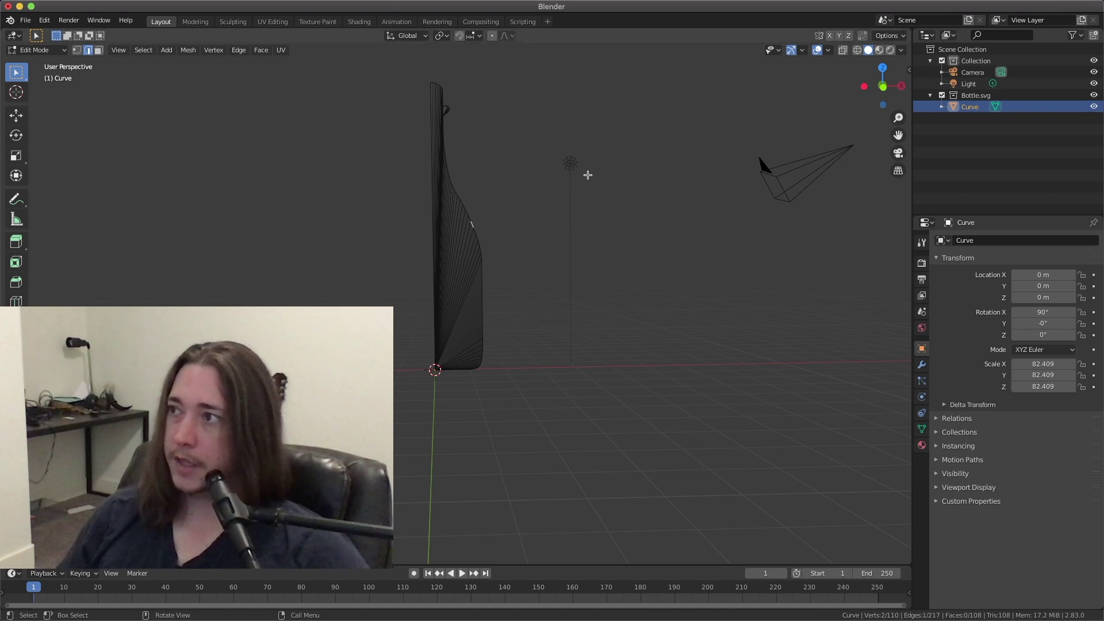
{"action": "scroll", "coordinate": [564, 171], "scroll_direction": "up", "scroll_amount": 4}
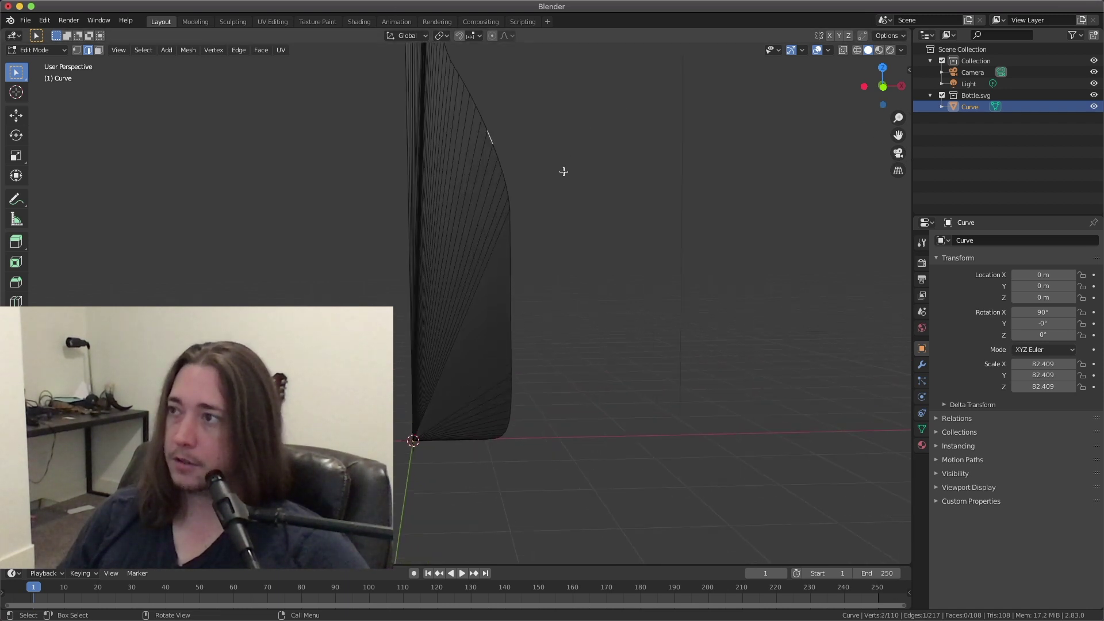
{"action": "left_click", "coordinate": [493, 140], "text": "shift"}
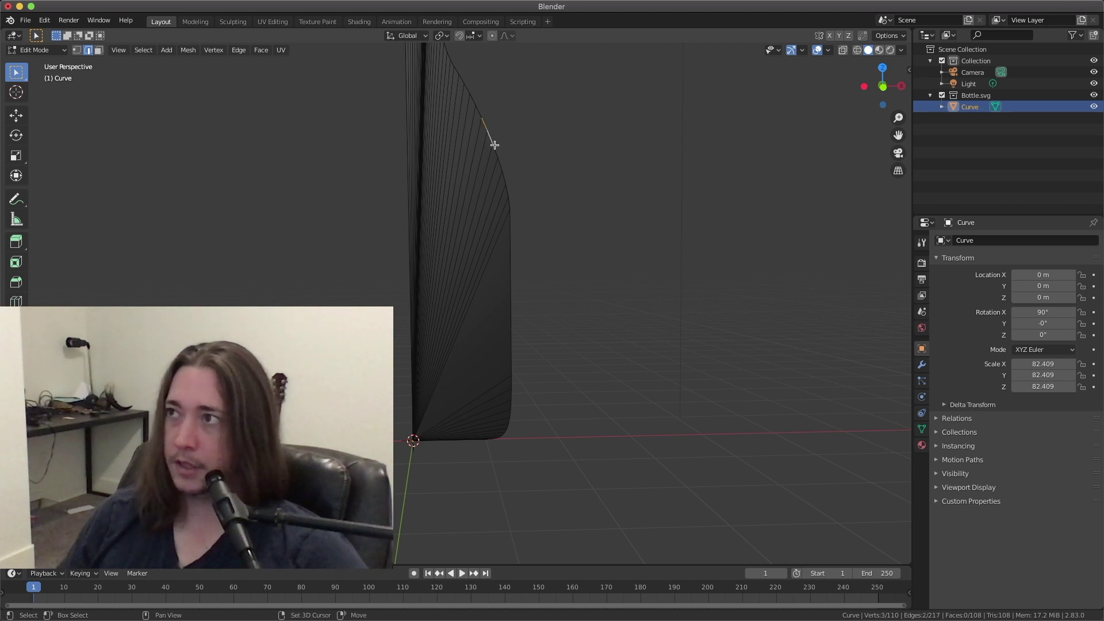
{"action": "left_click", "coordinate": [566, 150]}
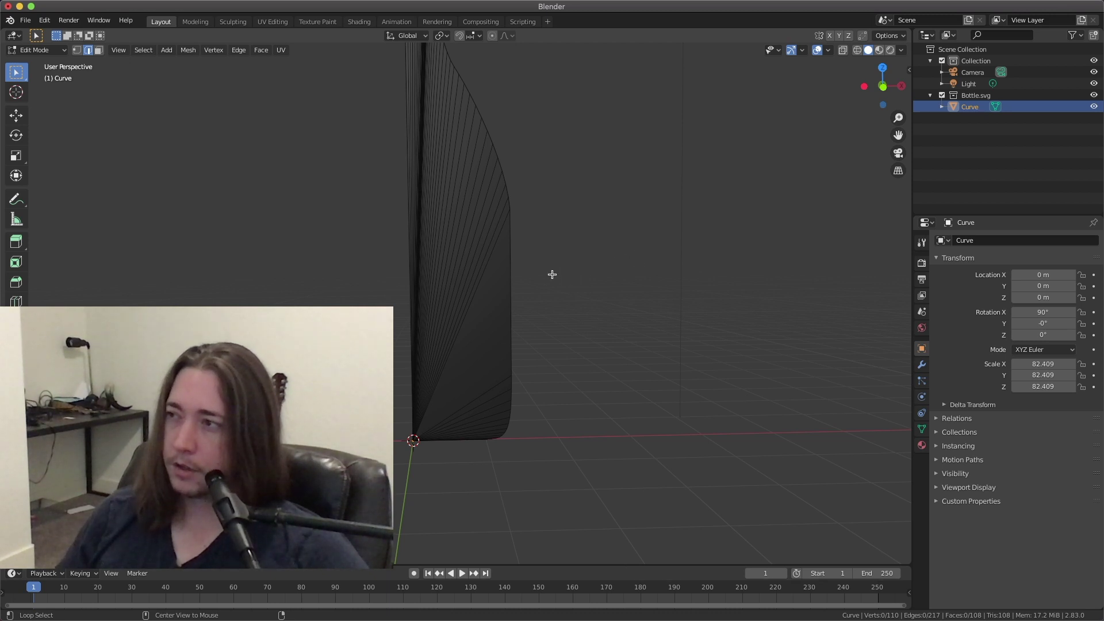
Select the bottle's whole outer profile with edge loops, from the flat base up the side and lip to the mouth, omitting the centre line.
{"action": "left_click", "coordinate": [531, 306], "text": "alt"}
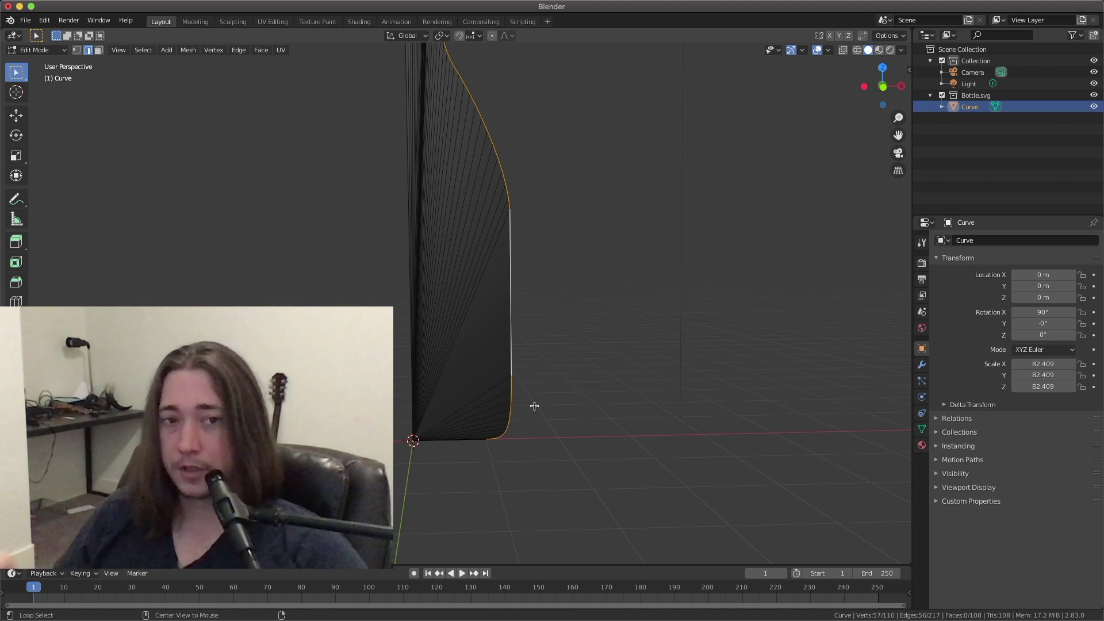
{"action": "left_click", "coordinate": [451, 448], "text": "shift"}
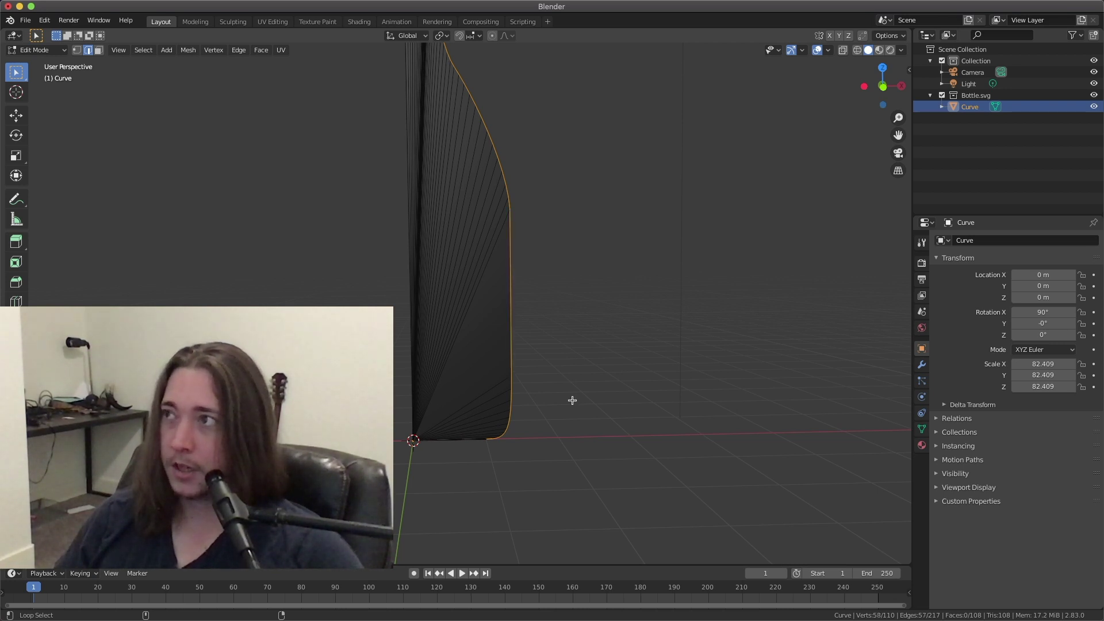
{"action": "left_click_drag", "start_coordinate": [899, 135], "coordinate": [785, 82]}
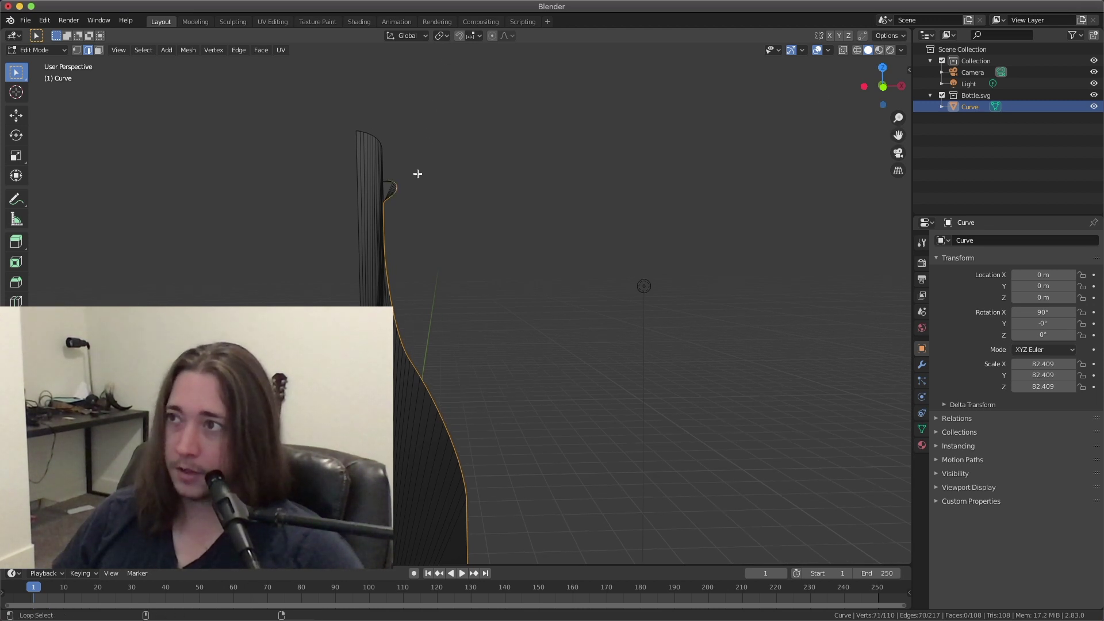
{"action": "left_click", "coordinate": [393, 134], "text": "alt+shift"}
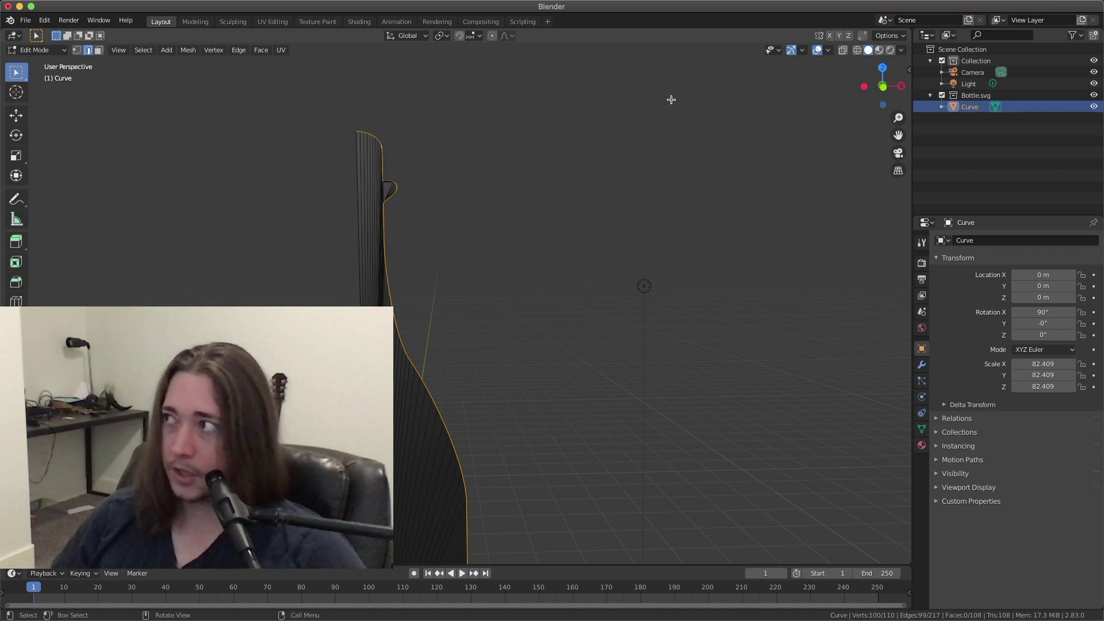
{"action": "scroll", "coordinate": [638, 166], "scroll_direction": "down", "scroll_amount": 3}
{"action": "left_click_drag", "start_coordinate": [897, 136], "coordinate": [860, 16]}
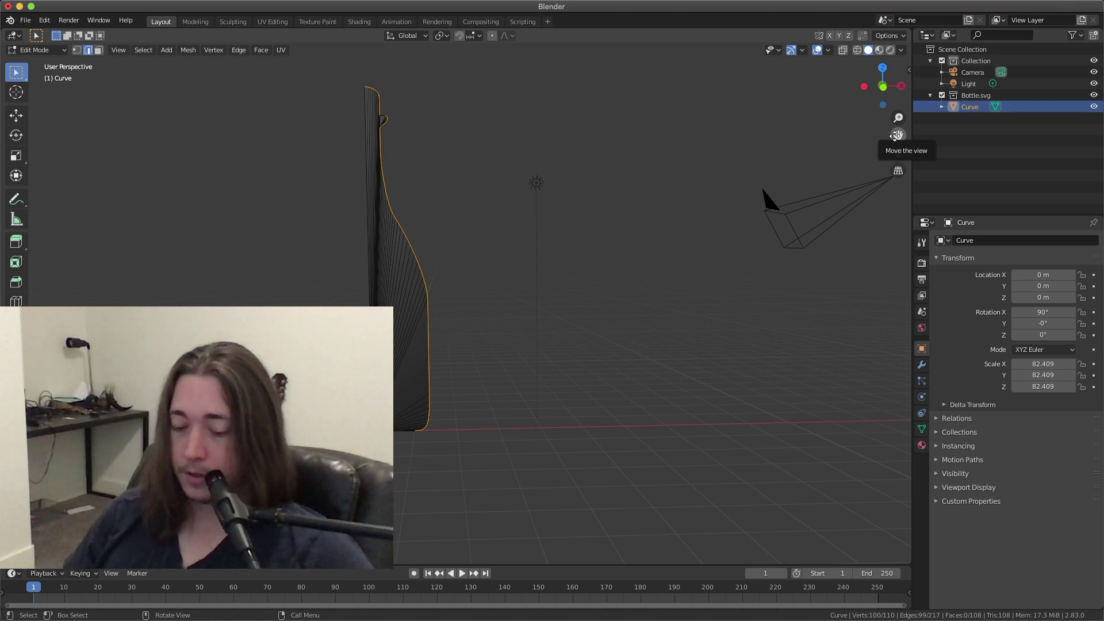
Duplicate the selected profile edges and move the copy along the global X axis, clear of the original filled shape.
{"action": "key", "text": "shift+d"}
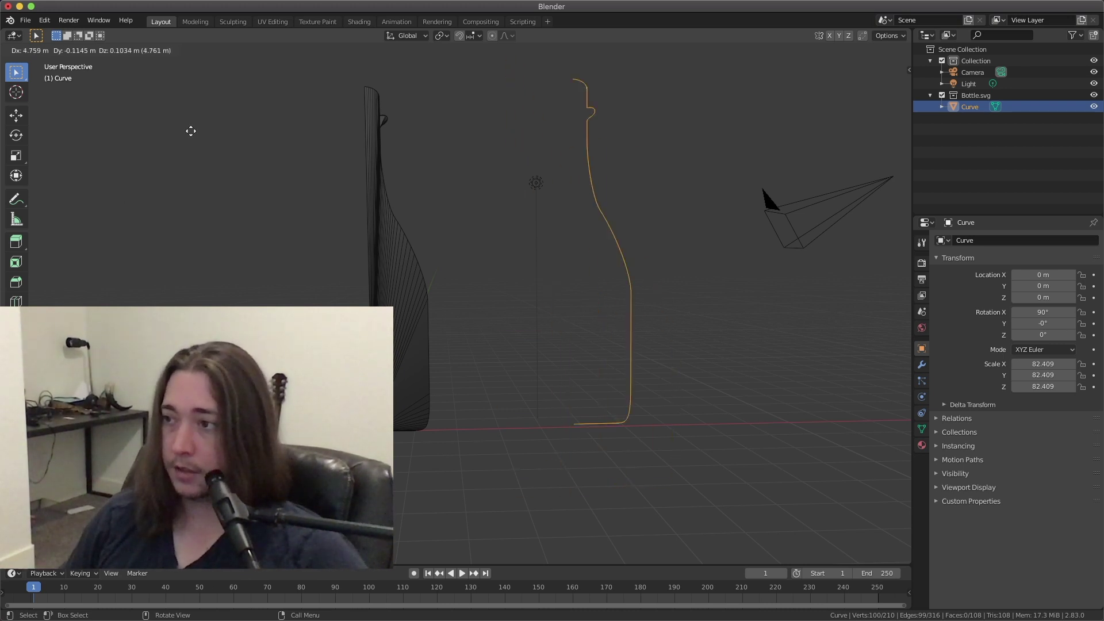
{"action": "key", "text": "x"}
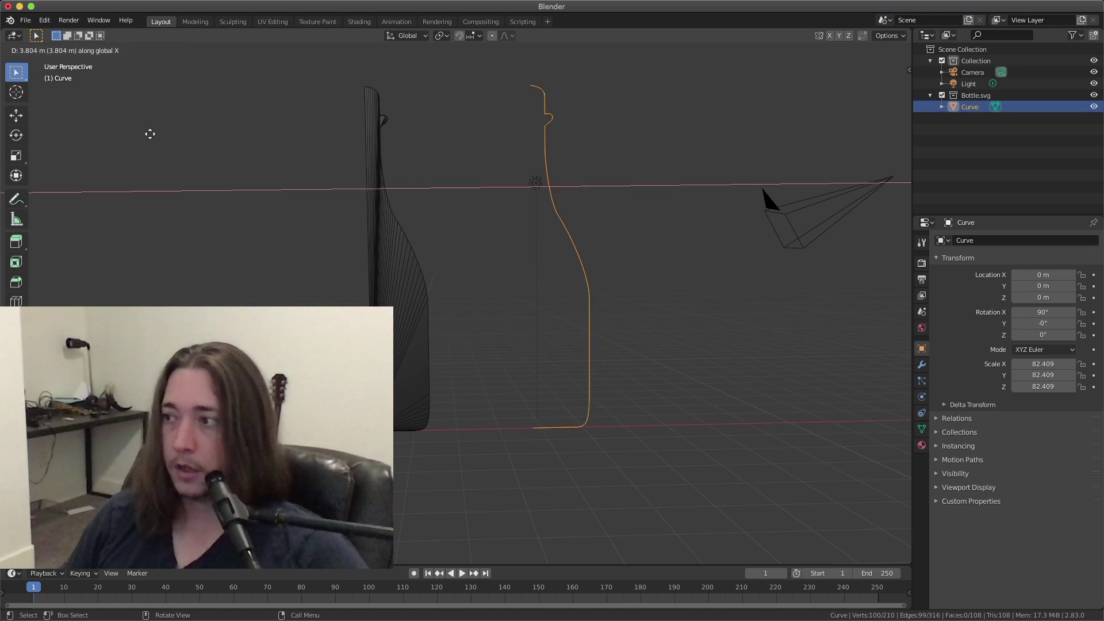
{"action": "left_click", "coordinate": [200, 126]}
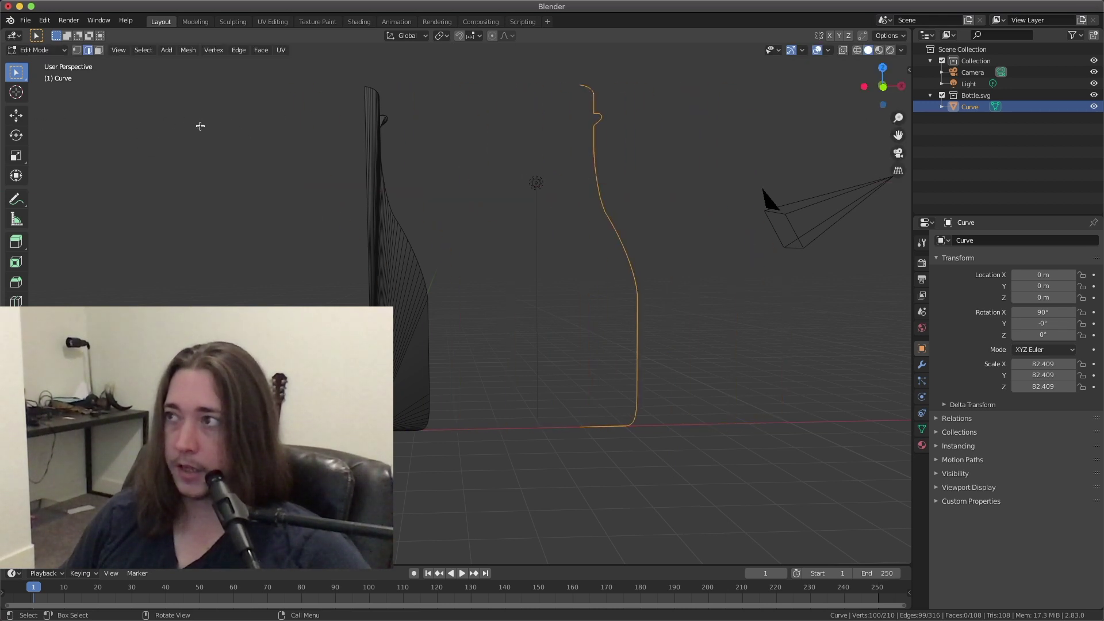
Select the original filled bottle shape with all its linked geometry and delete its vertices, keeping only the duplicated profile.
{"action": "left_click_drag", "start_coordinate": [237, 67], "coordinate": [506, 589]}
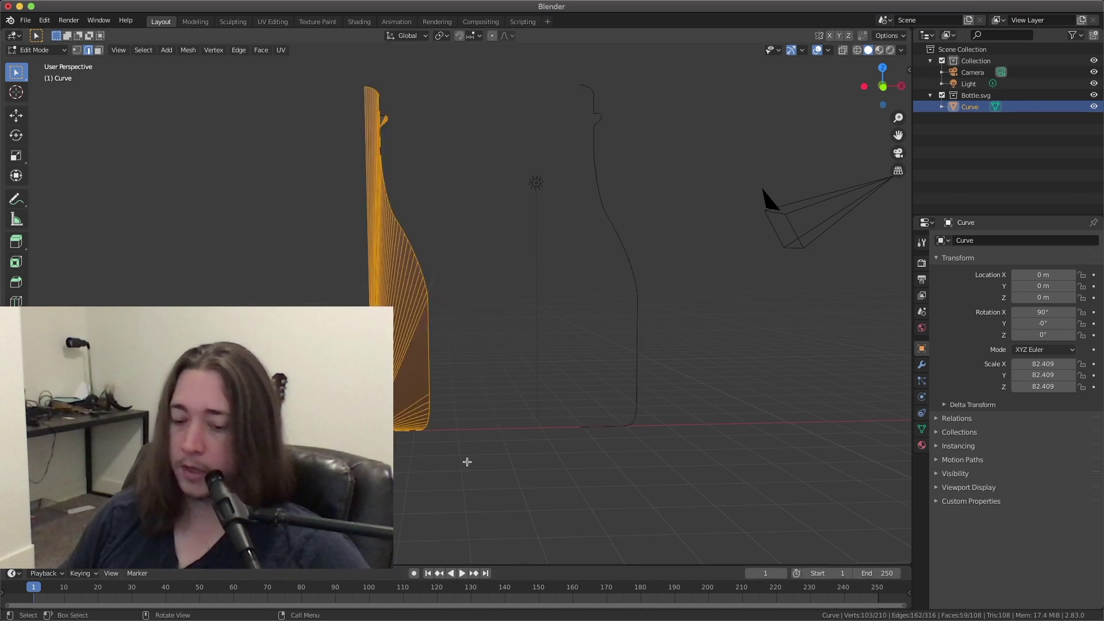
{"action": "key", "text": "ctrl+l"}
{"action": "key", "text": "x"}
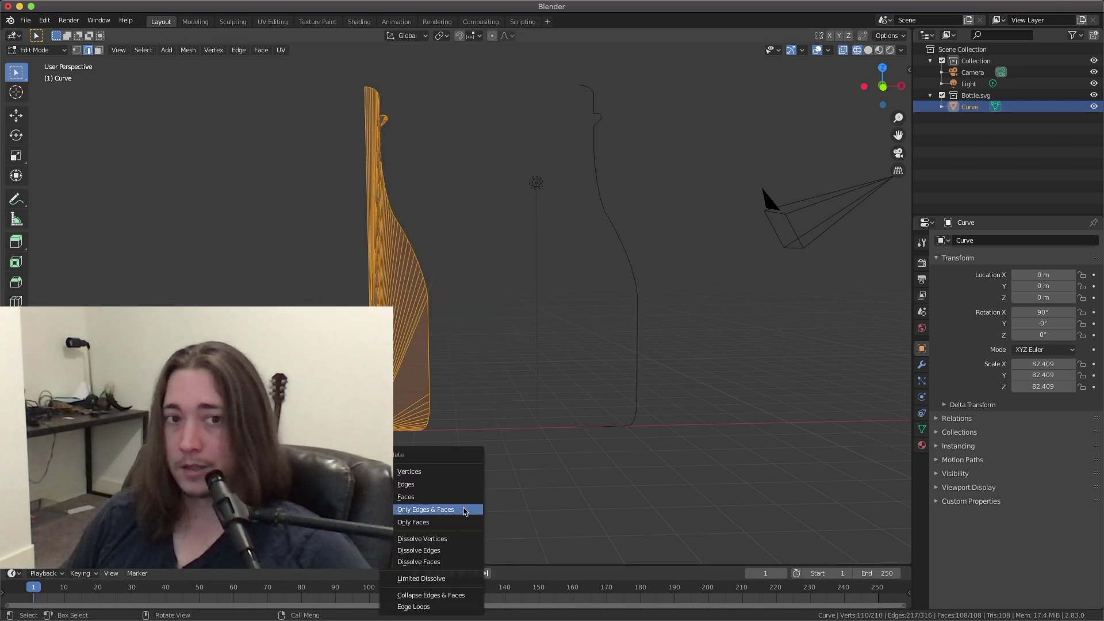
{"action": "left_click", "coordinate": [456, 474]}
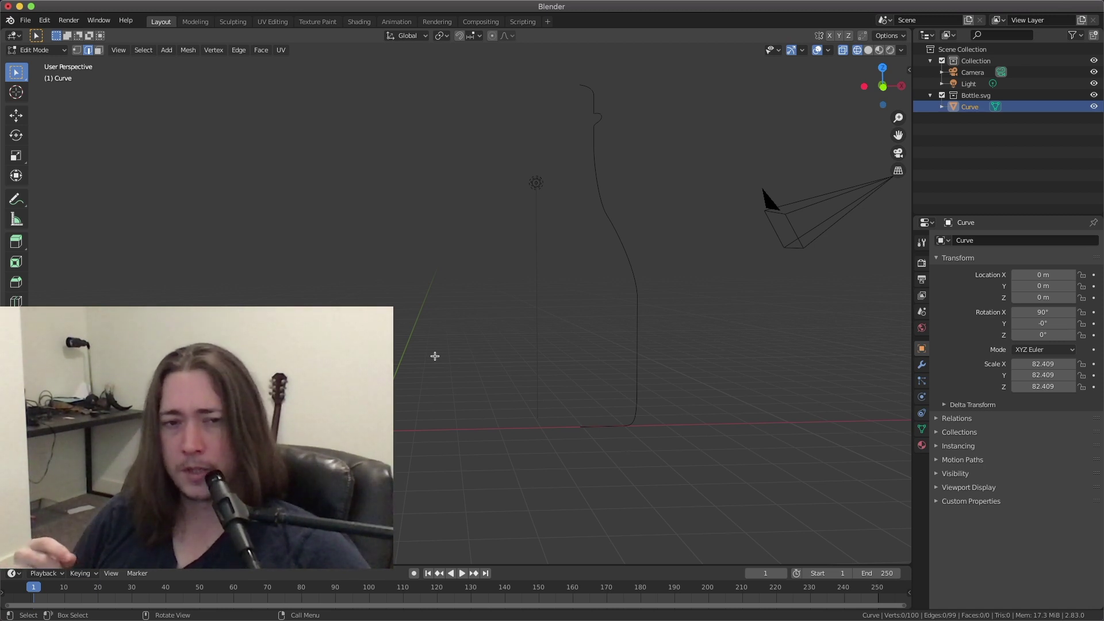
Select the entire remaining profile line and move it about -4.77 m along the global X axis, back to the origin.
{"action": "key", "text": "a"}
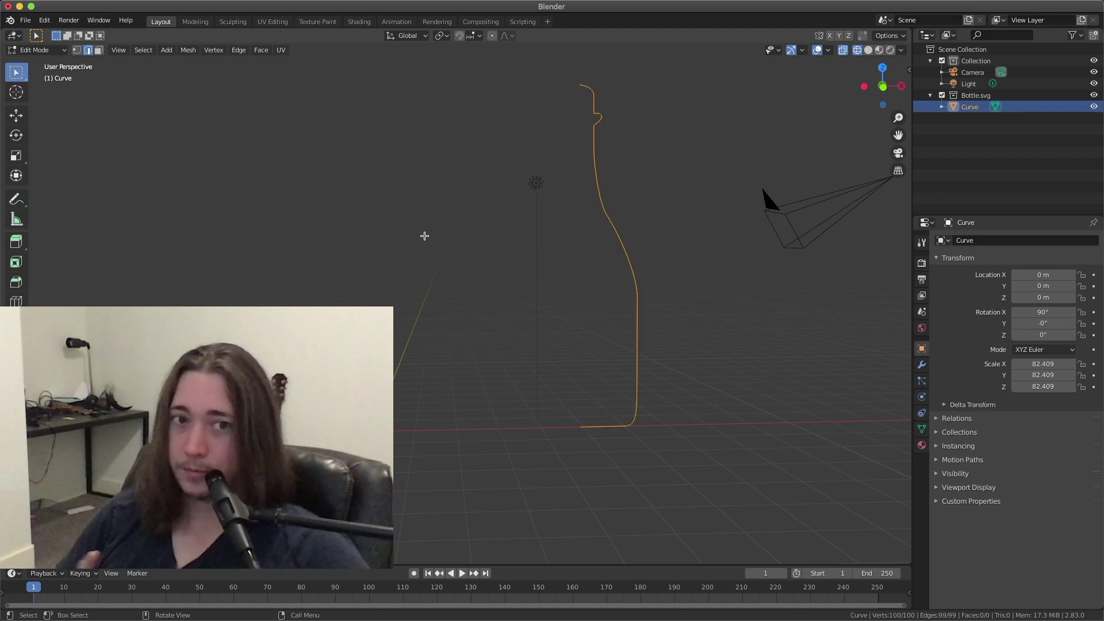
{"action": "left_click_drag", "start_coordinate": [288, 98], "coordinate": [505, 444]}
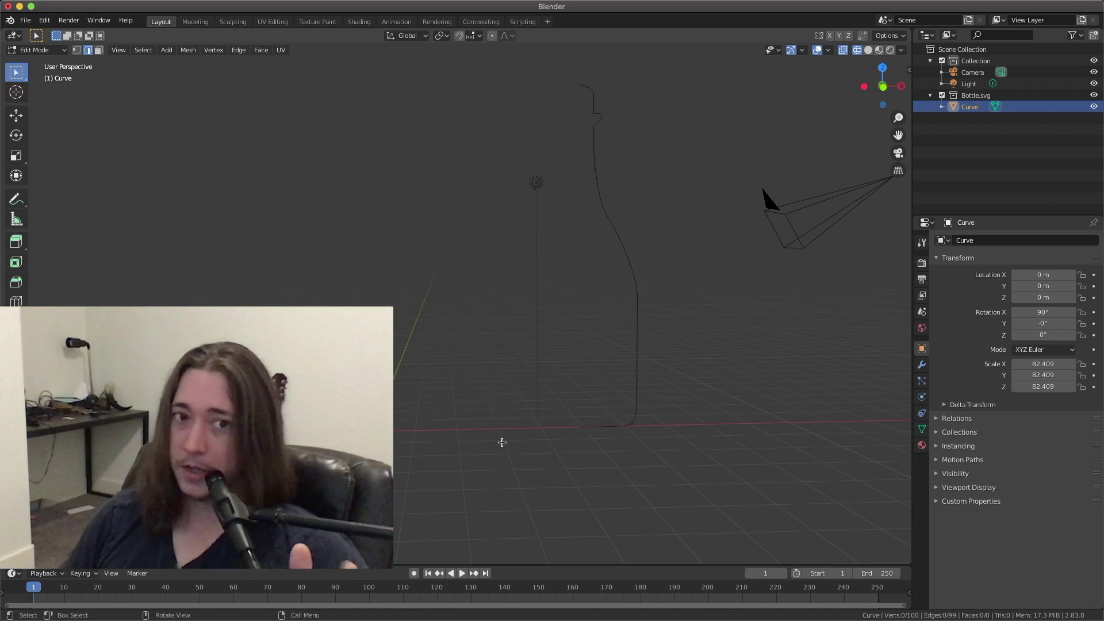
{"action": "key", "text": "a"}
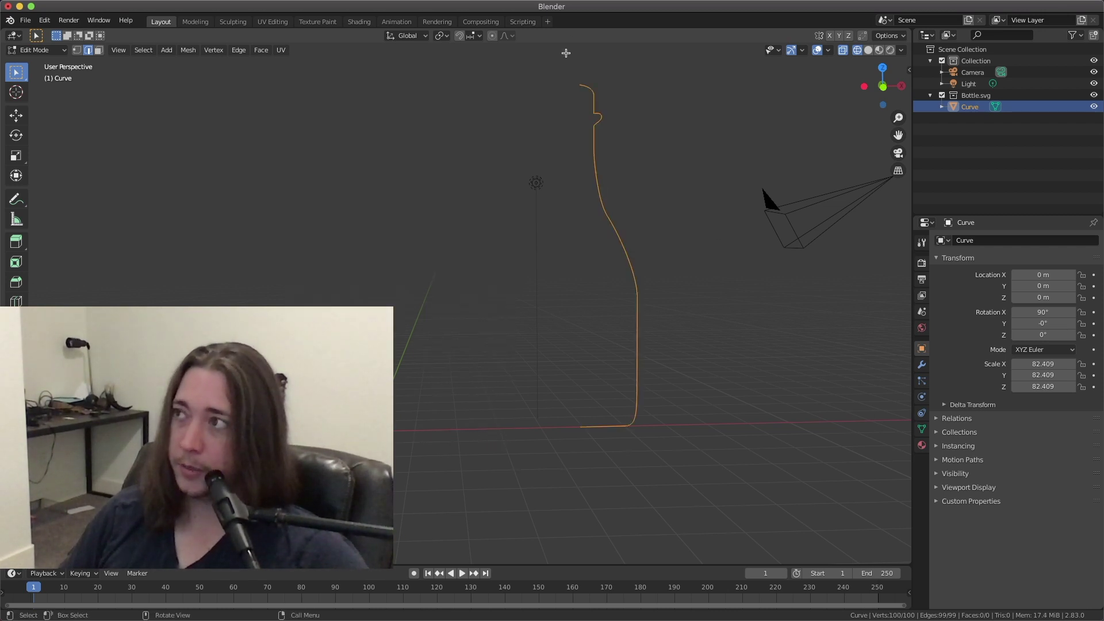
{"action": "key", "text": "g"}
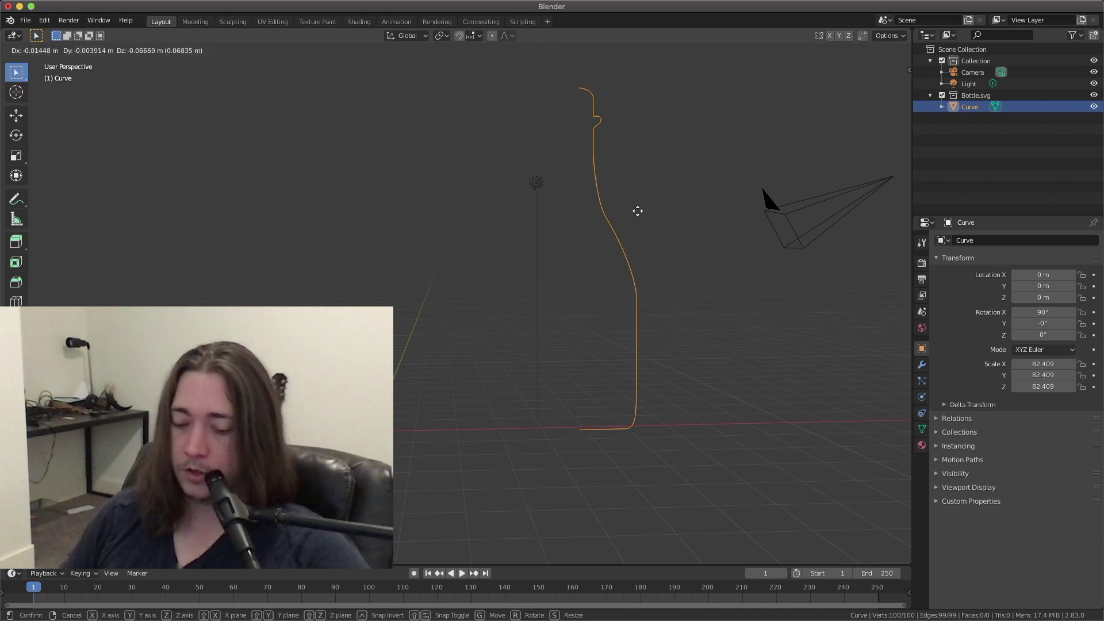
{"action": "key", "text": "x"}
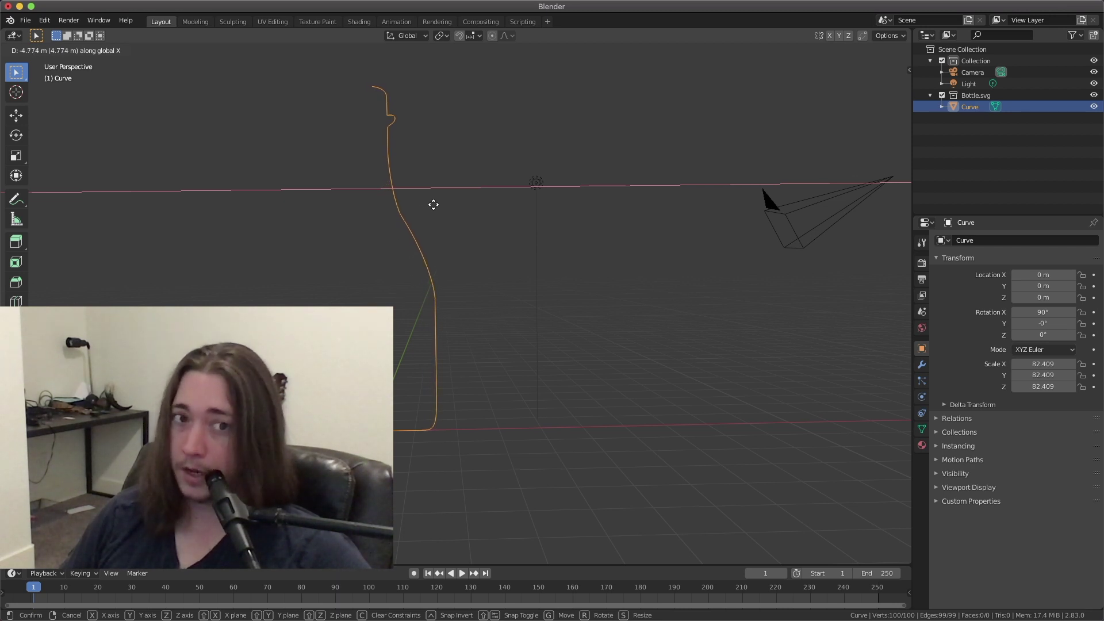
{"action": "left_click", "coordinate": [433, 204]}
Examine where the inner end of the profile's base sits relative to the origin, toggling between Edit Mode and Object Mode.
{"action": "key", "text": "Tab"}
{"action": "scroll", "coordinate": [434, 204], "scroll_direction": "up", "scroll_amount": 3}
{"action": "left_click_drag", "start_coordinate": [899, 136], "coordinate": [512, 485]}
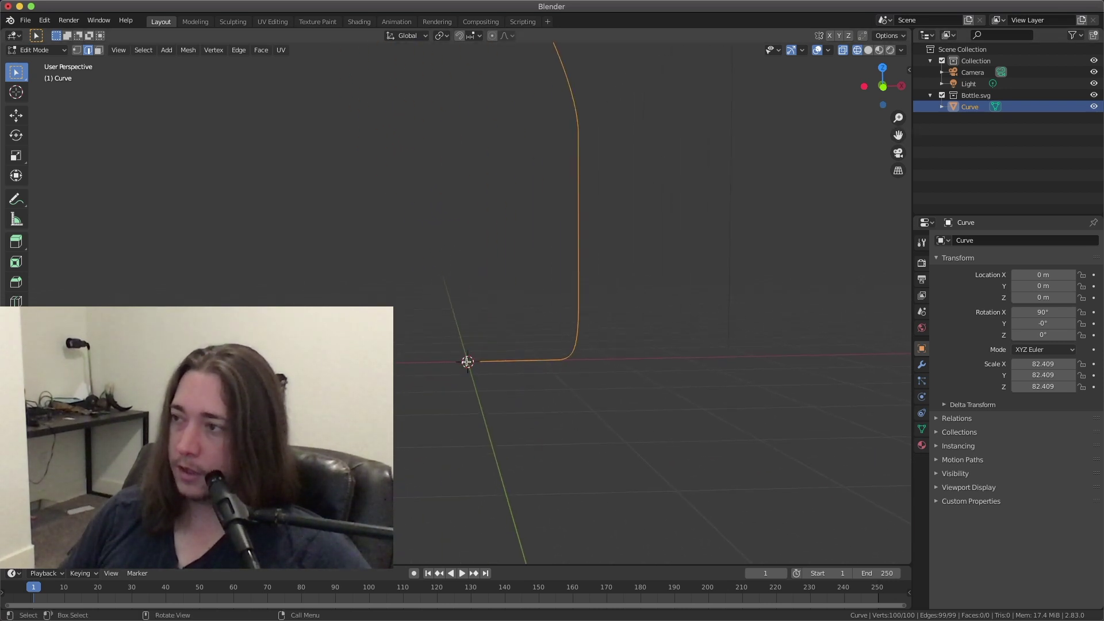
{"action": "key", "text": "Tab"}
{"action": "key", "text": "Tab"}
{"action": "key", "text": "Tab"}
{"action": "key", "text": "Tab"}
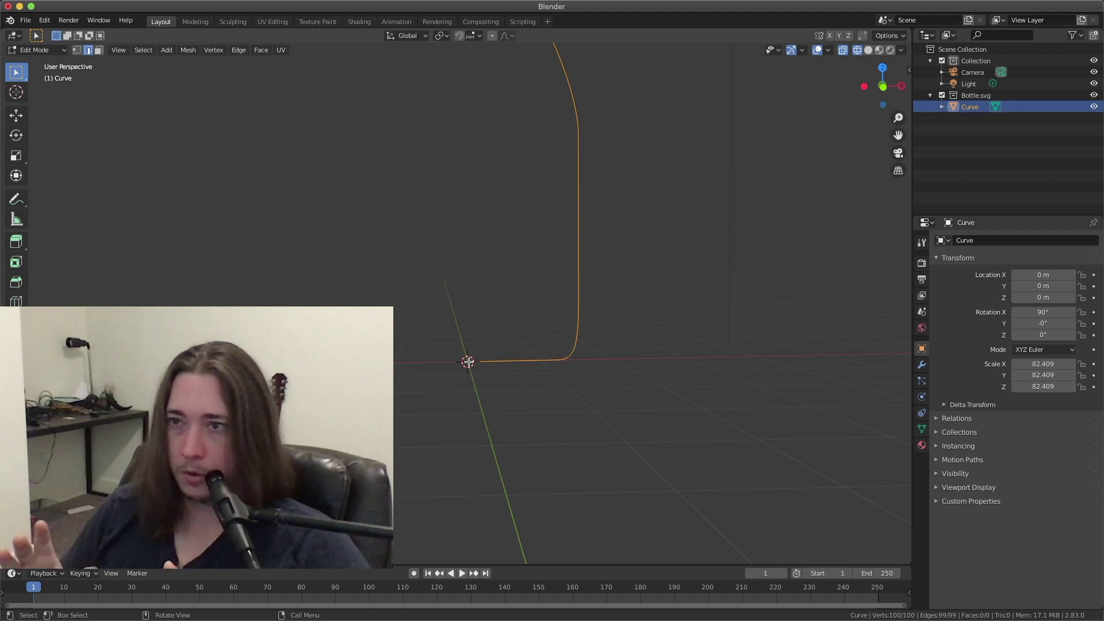
Try moving the profile away from its origin in Edit Mode and rotating the object, then undo both changes.
{"action": "key", "text": "g"}
{"action": "left_click", "coordinate": [809, 340]}
{"action": "key", "text": "Tab"}
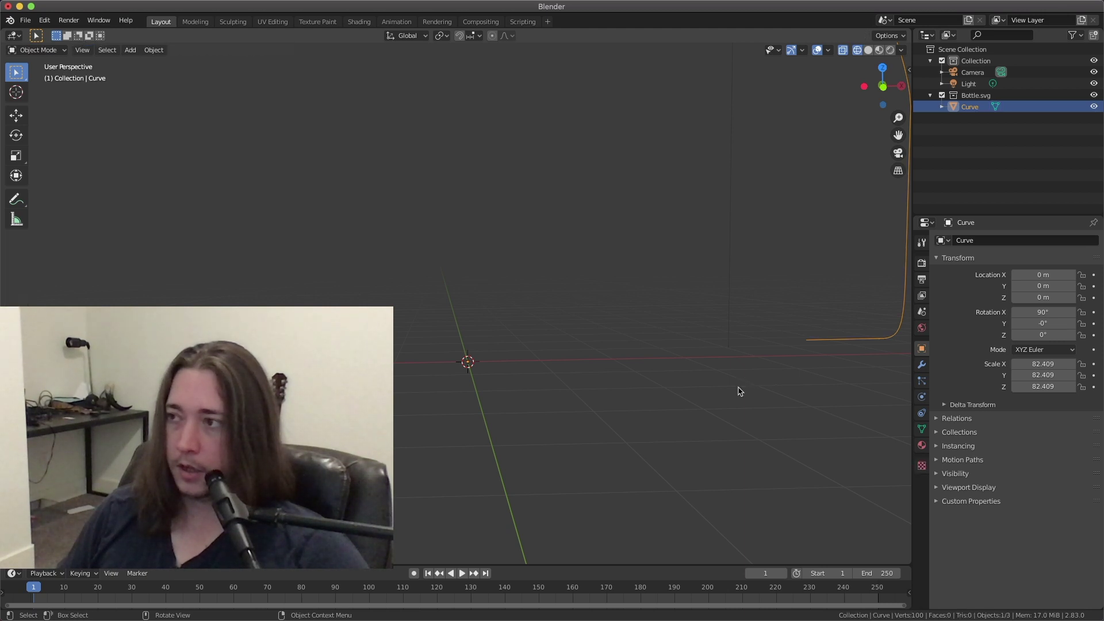
{"action": "key", "text": "r"}
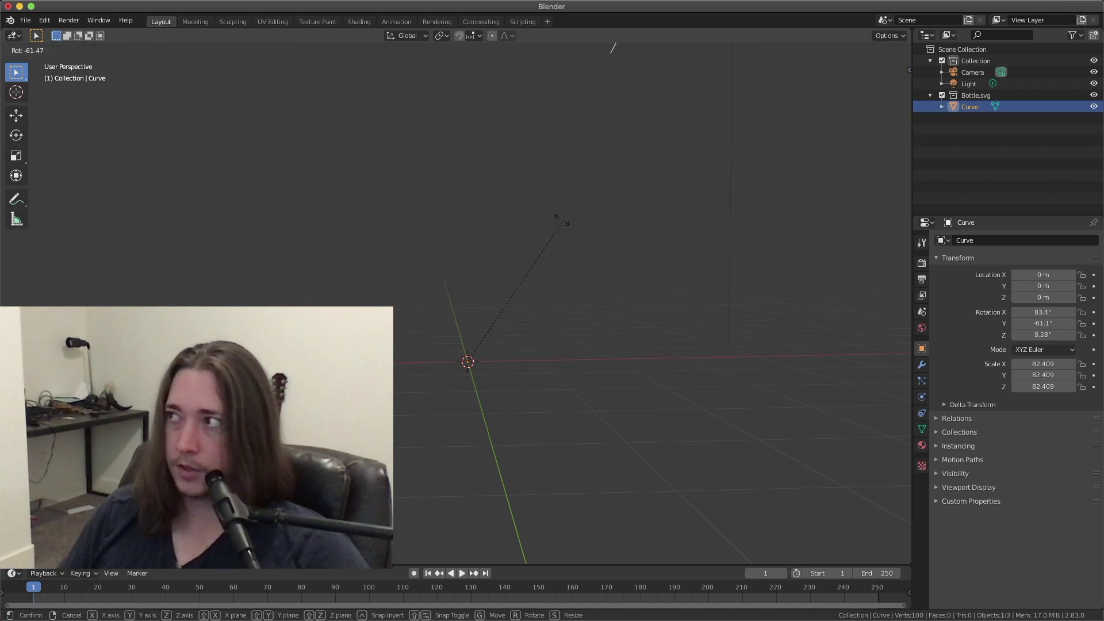
{"action": "left_click", "coordinate": [480, 383]}
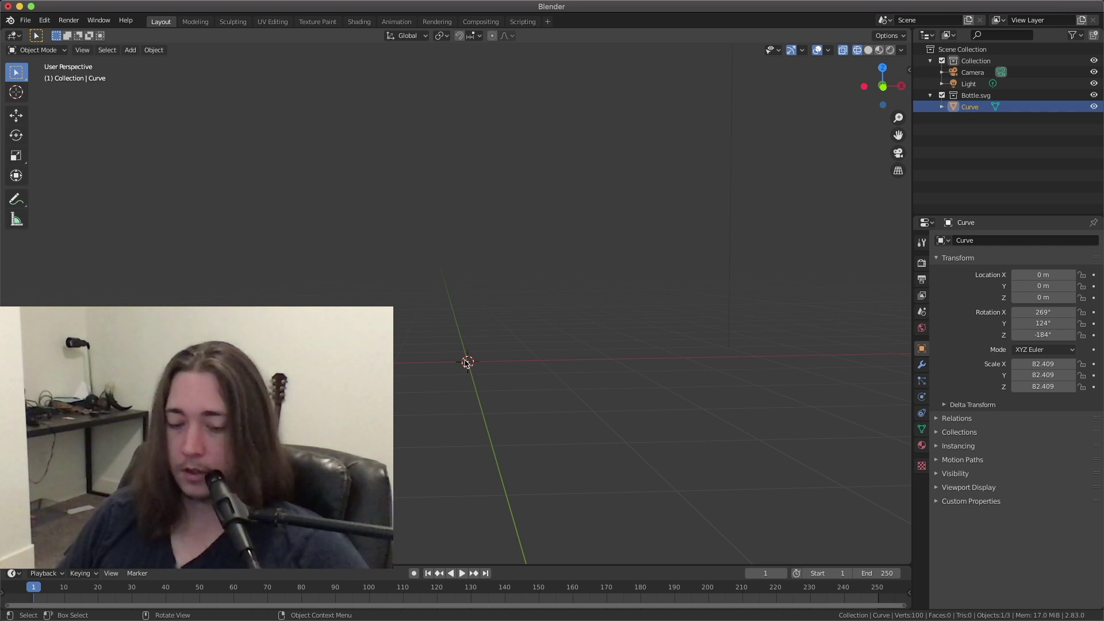
{"action": "key", "text": "ctrl+z"}
{"action": "key", "text": "Tab"}
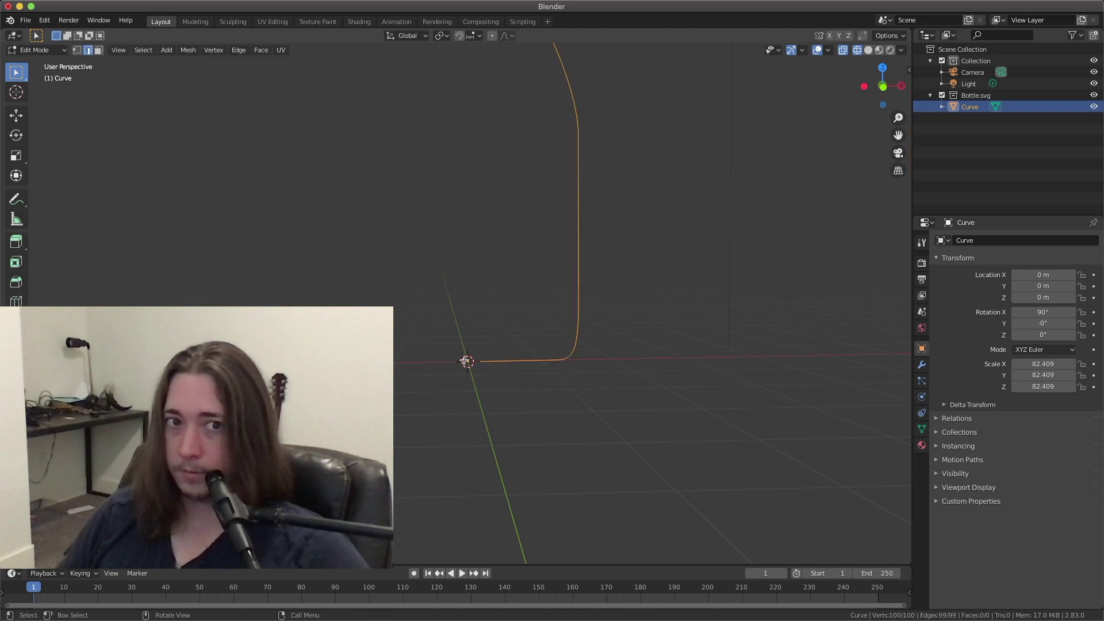
Test-rotate the profile freely around its origin in Object Mode, then cancel the rotation.
{"action": "key", "text": "Tab"}
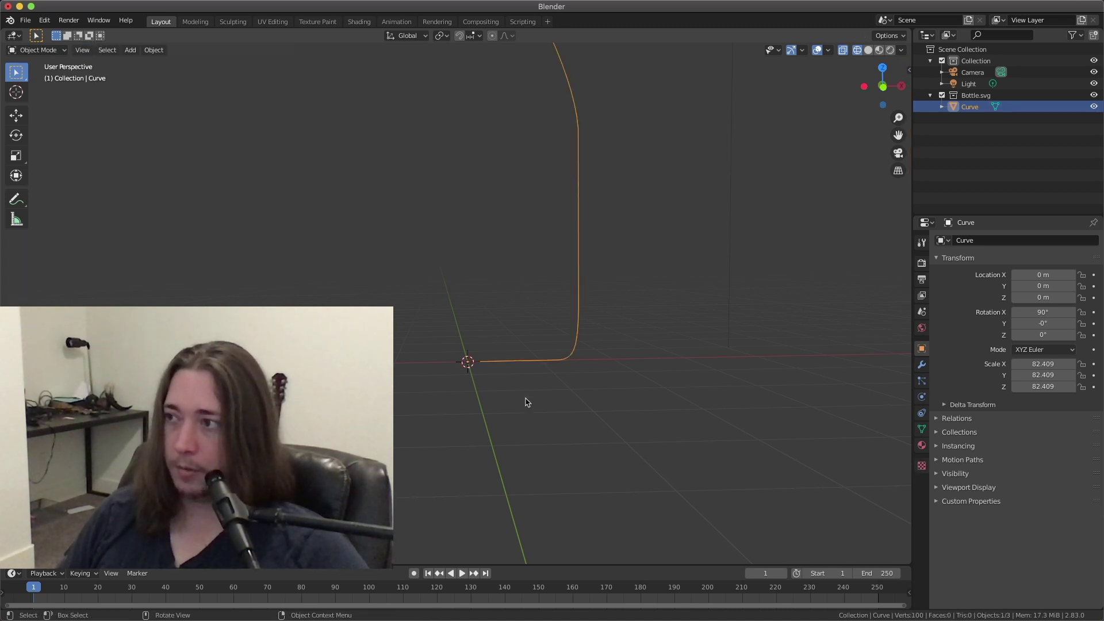
{"action": "key", "text": "r"}
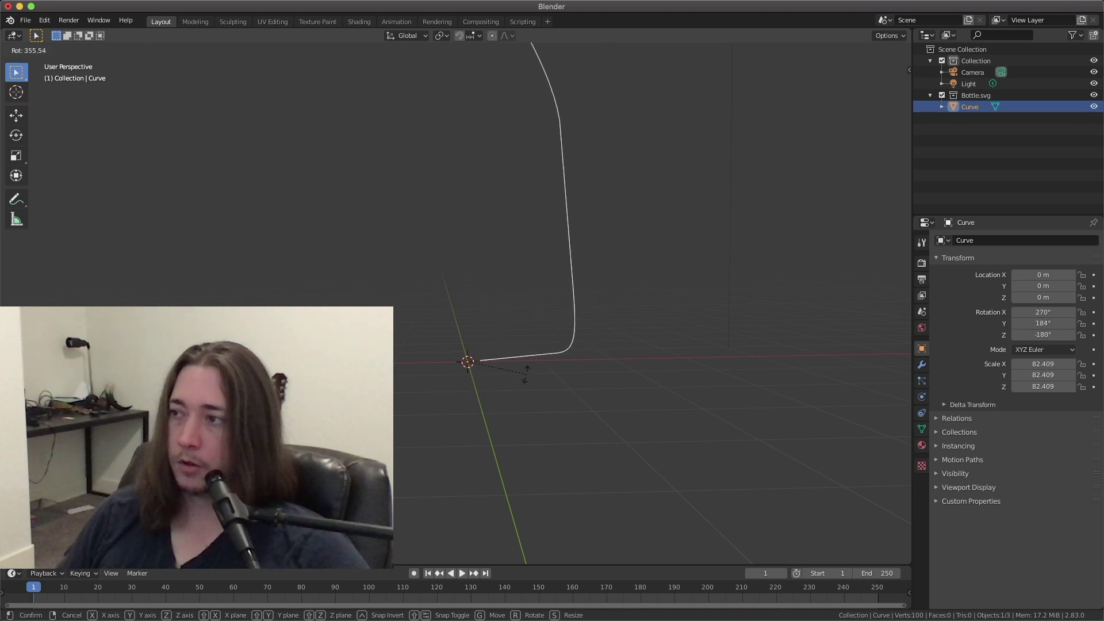
{"action": "left_click", "coordinate": [503, 372]}
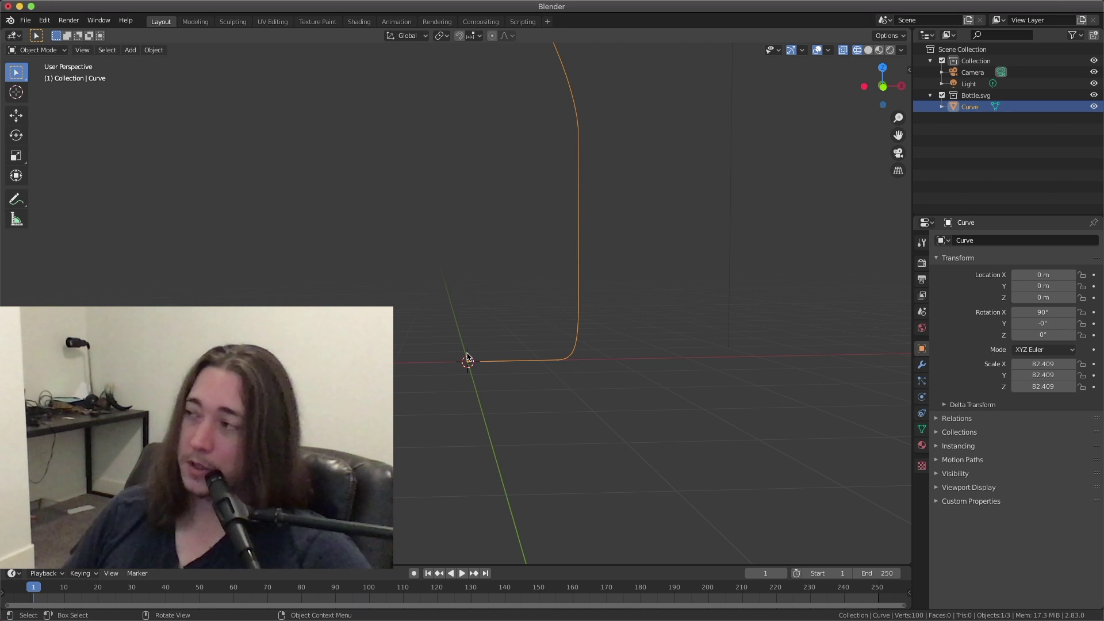
Add a Screw modifier to the bottle profile object.
{"action": "left_click", "coordinate": [922, 366]}
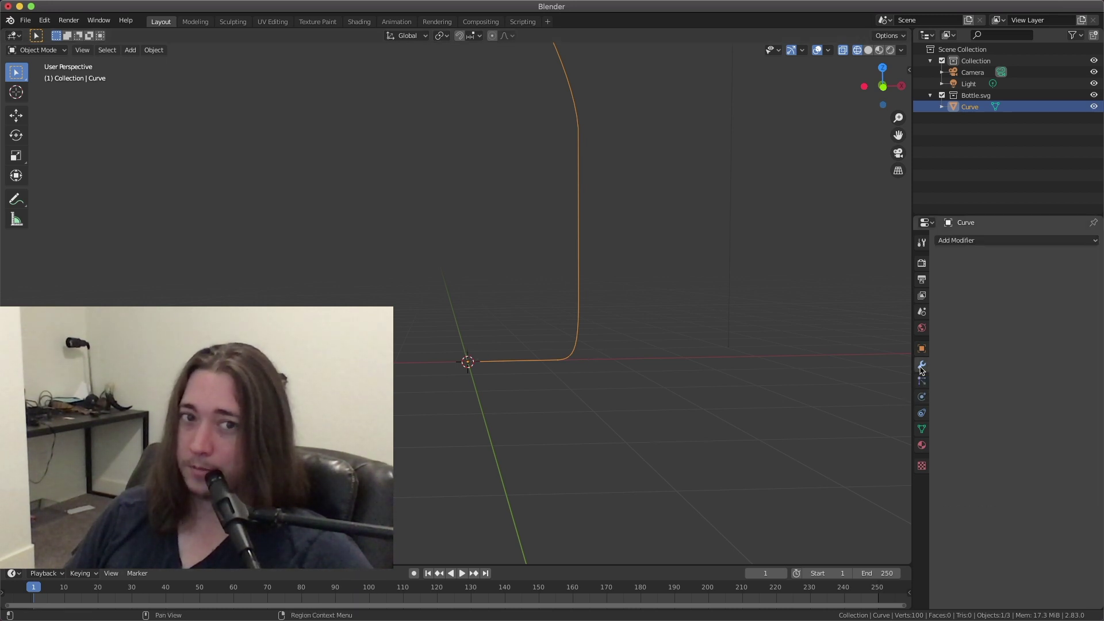
{"action": "left_click", "coordinate": [1002, 241]}
{"action": "left_click", "coordinate": [994, 515]}
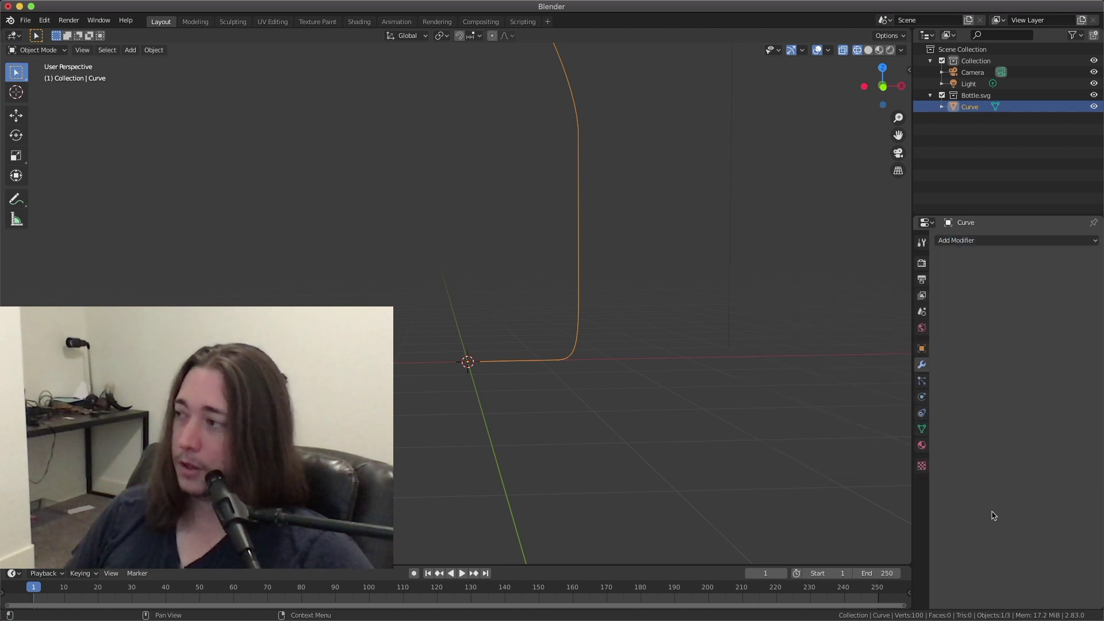
{"action": "left_click", "coordinate": [970, 239]}
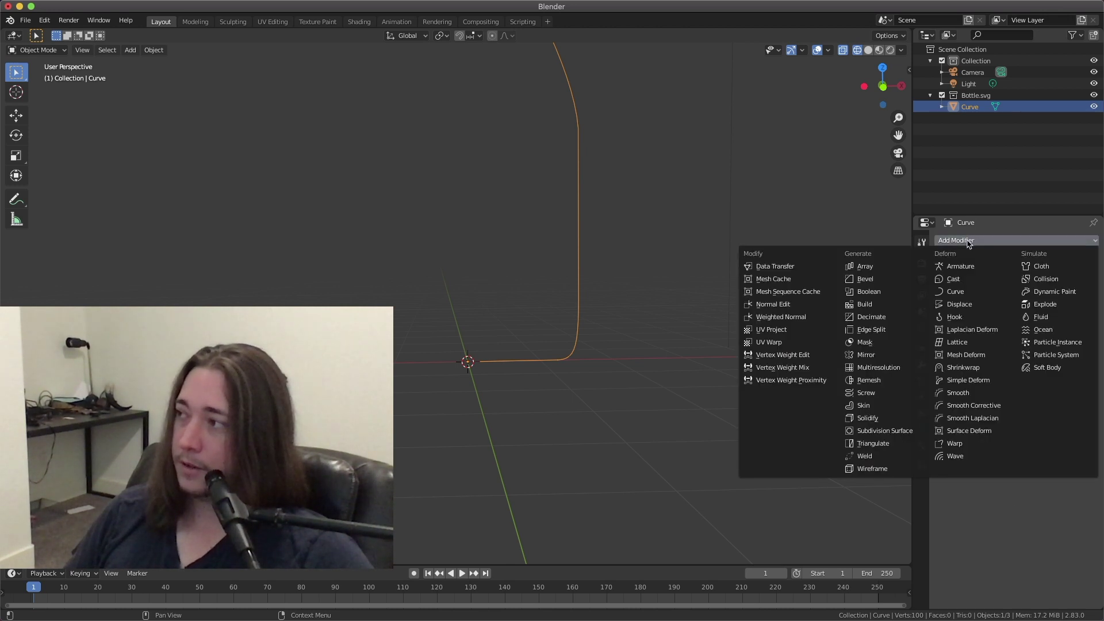
{"action": "left_click", "coordinate": [886, 394]}
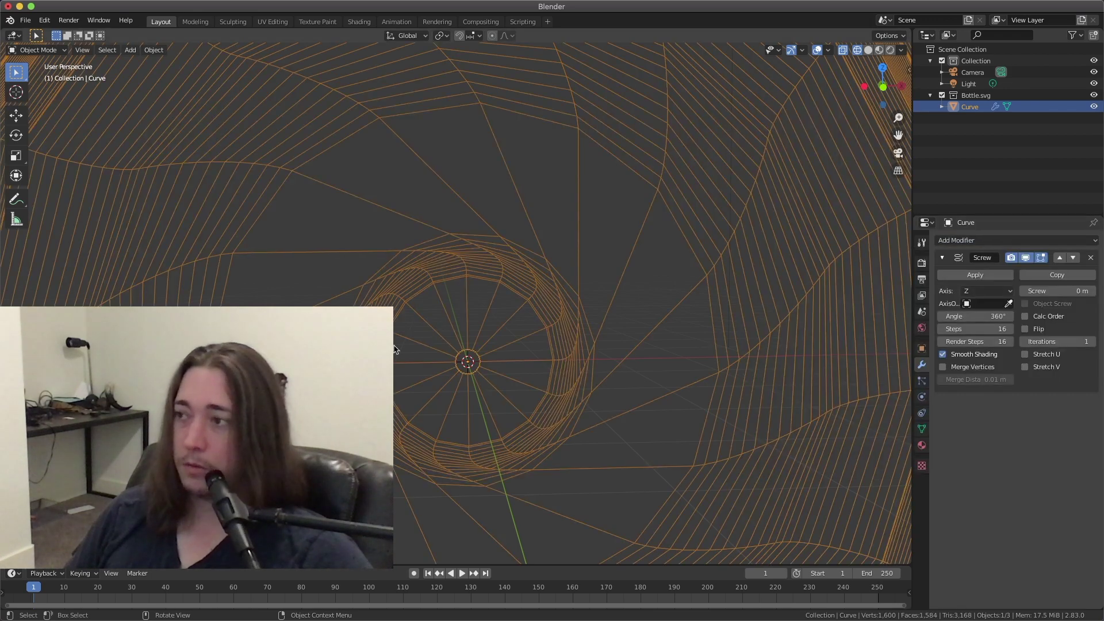
Examine the revolved shape in wireframe, solid, material preview and rendered shading to check the direction it is spun.
{"action": "scroll", "coordinate": [724, 154], "scroll_direction": "down", "scroll_amount": 5}
{"action": "scroll", "coordinate": [460, 325], "scroll_direction": "down", "scroll_amount": 2}
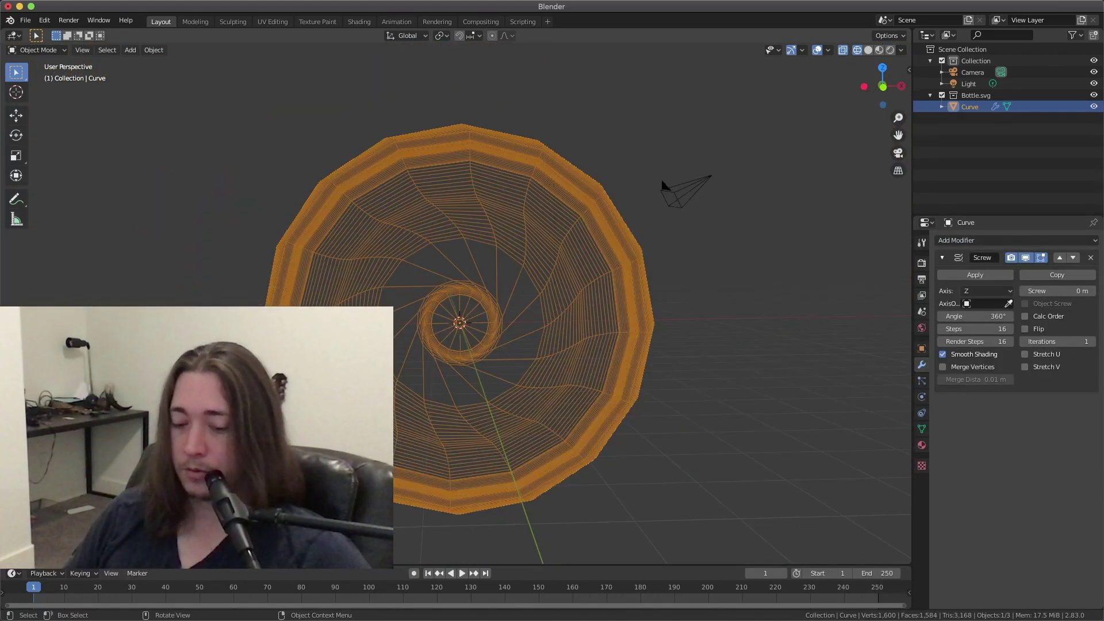
{"action": "key", "text": "shift+z"}
{"action": "mouse_move", "coordinate": [882, 85]}
{"action": "left_mouse_down"}
{"action": "mouse_move", "coordinate": [920, 88]}
{"action": "mouse_move", "coordinate": [885, 86]}
{"action": "left_mouse_up"}
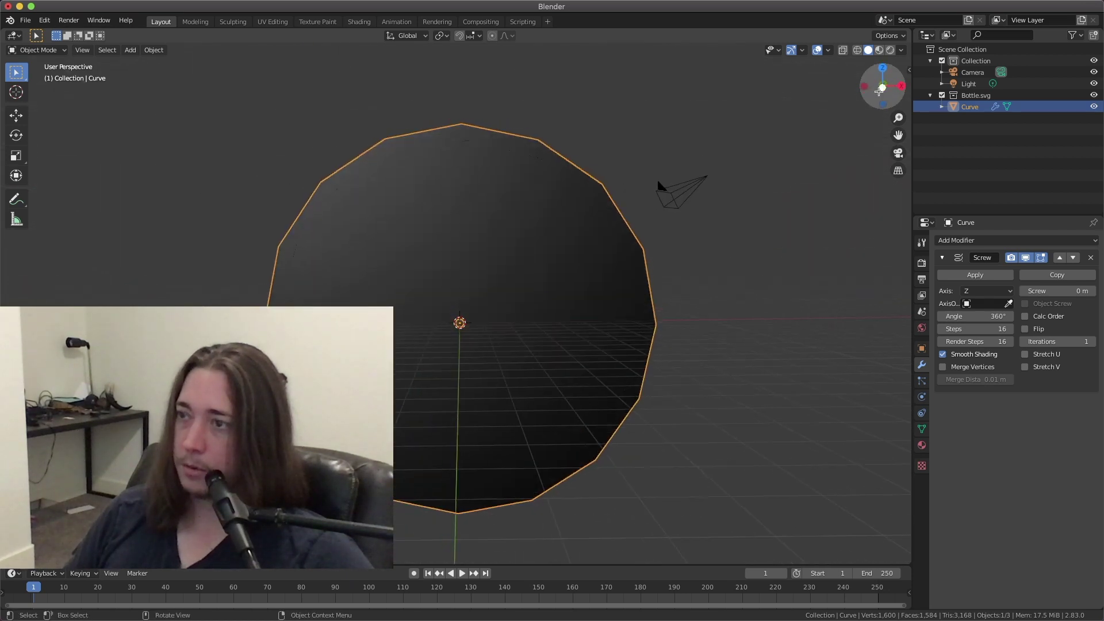
{"action": "key", "text": "shift+z"}
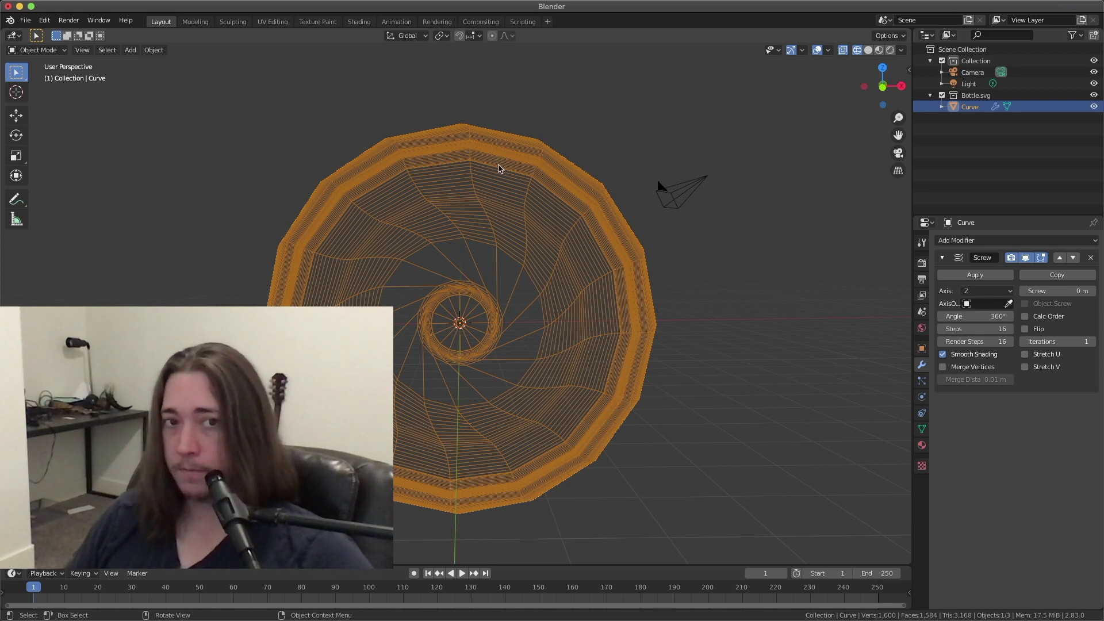
{"action": "left_click", "coordinate": [868, 51]}
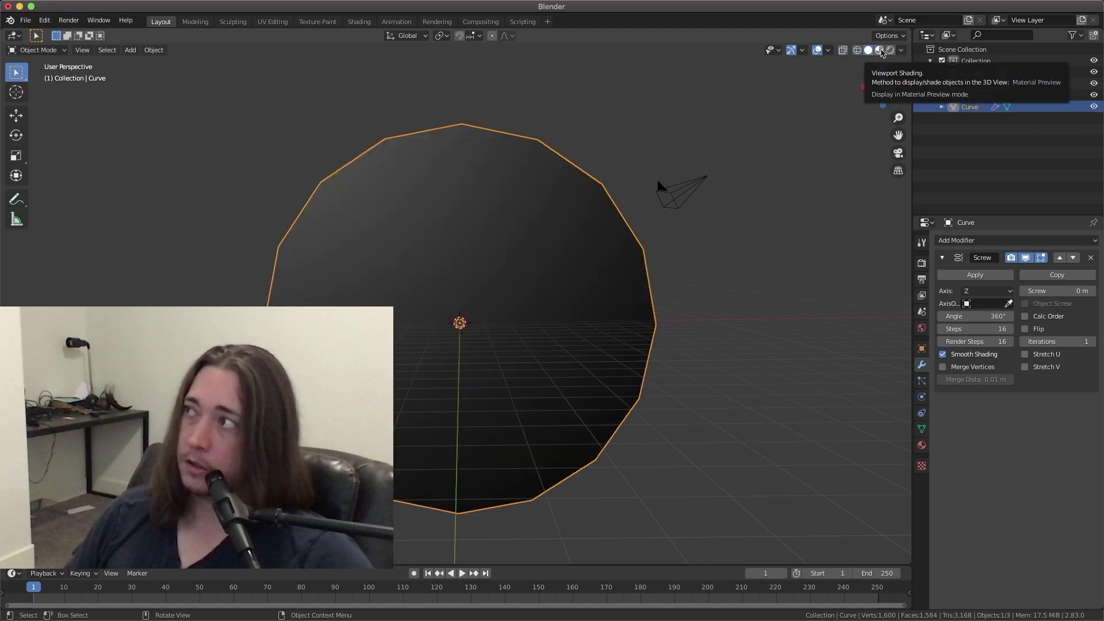
{"action": "left_click", "coordinate": [881, 51]}
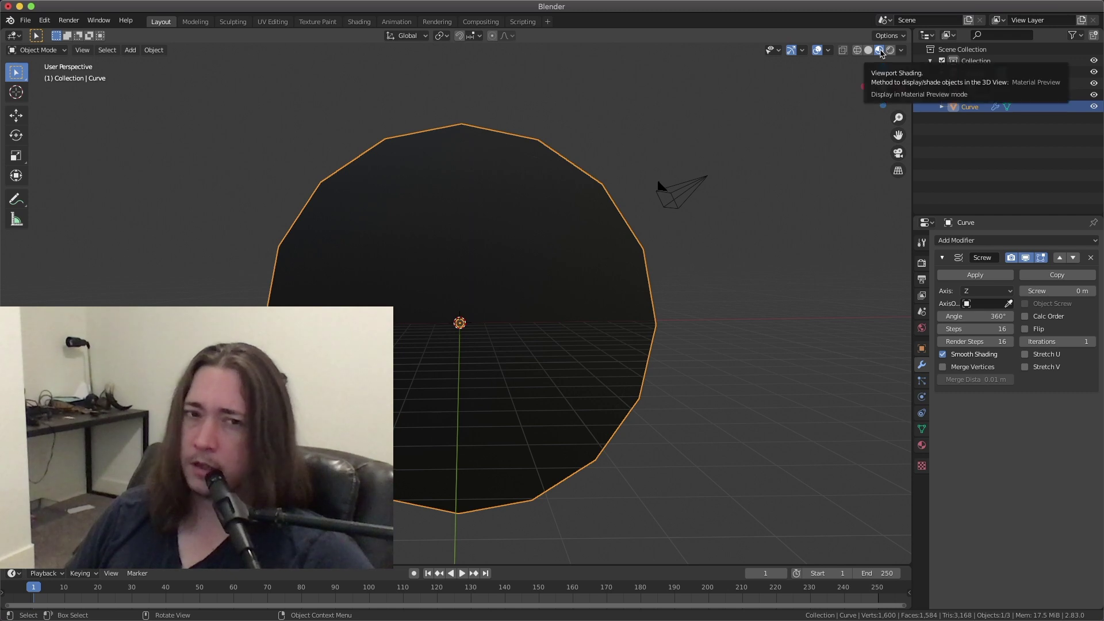
{"action": "left_click", "coordinate": [891, 51]}
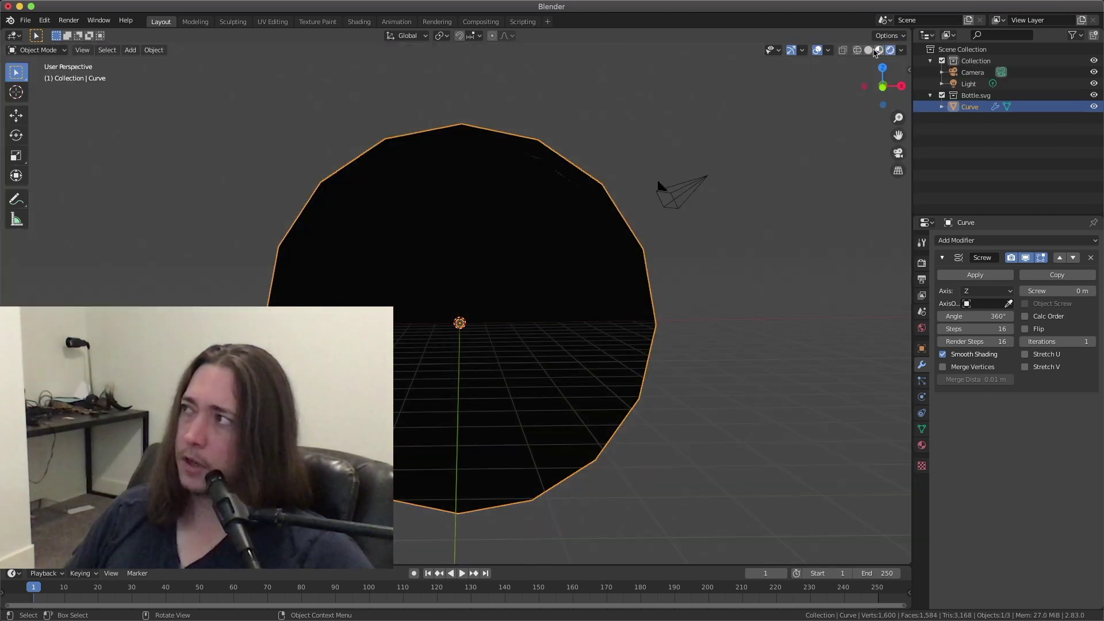
{"action": "left_click", "coordinate": [858, 50]}
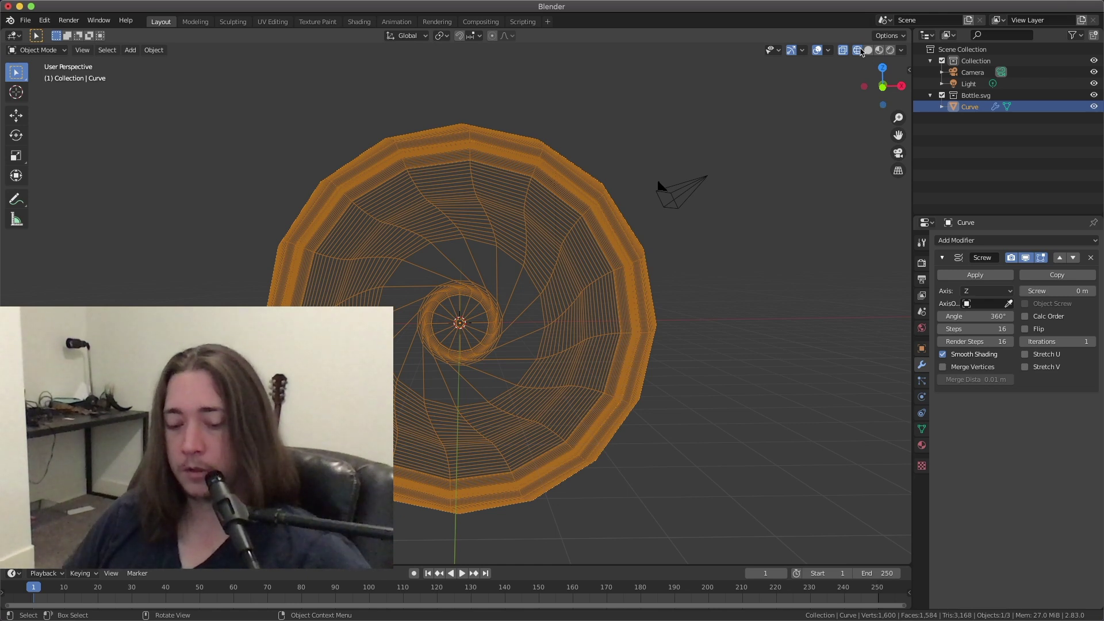
{"action": "key", "text": "shift+z"}
{"action": "key", "text": "shift+z"}
{"action": "key", "text": "shift+z"}
{"action": "key", "text": "shift+z"}
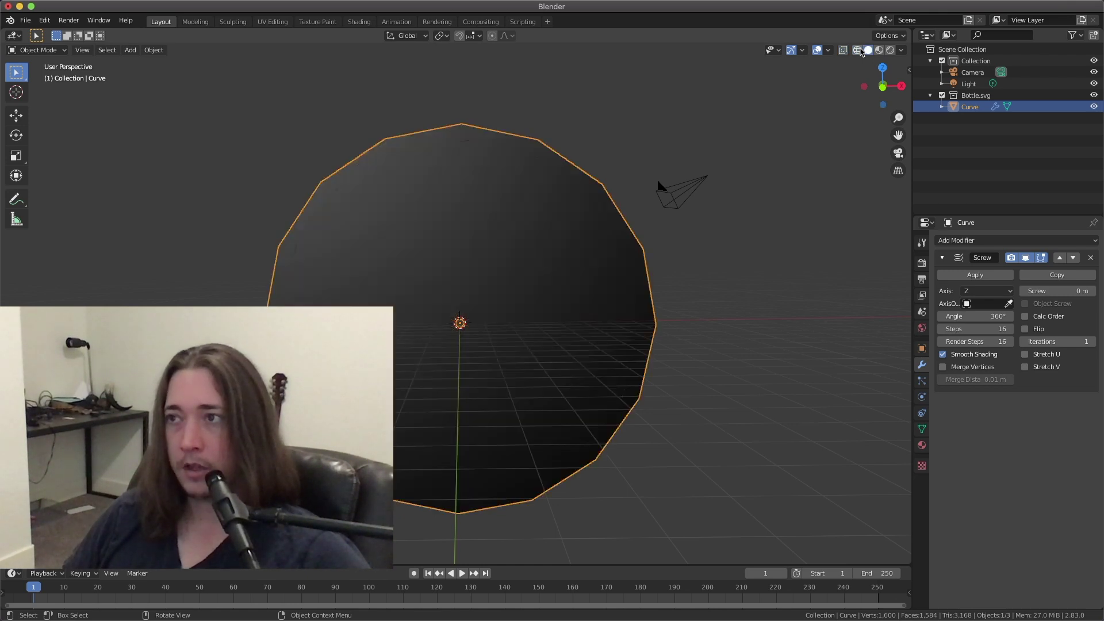
{"action": "key", "text": "shift+z"}
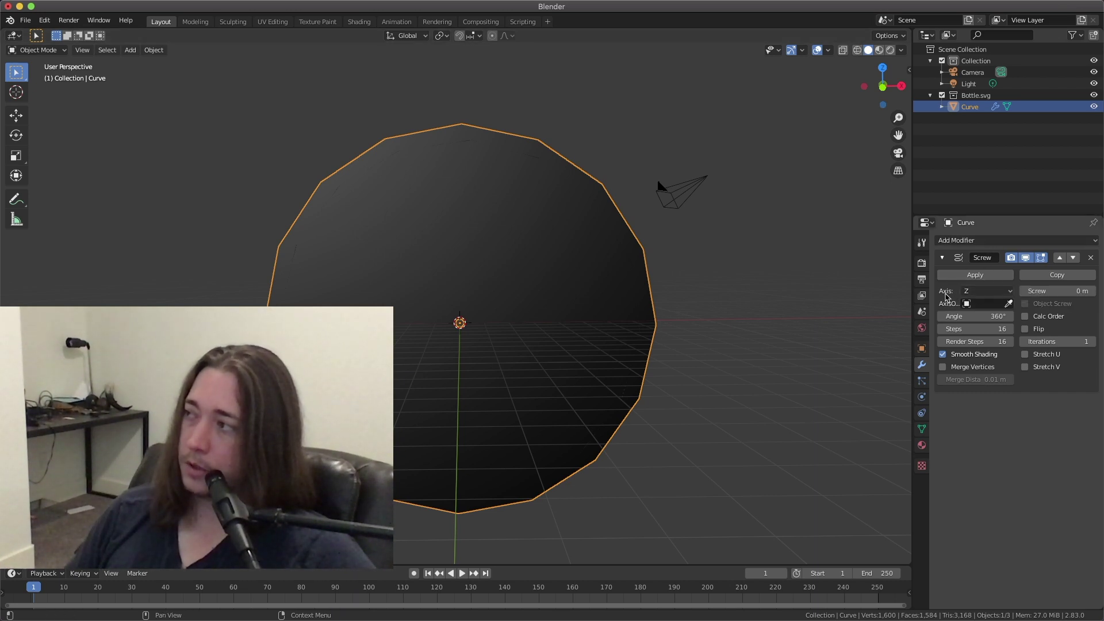
Set the Screw modifier's axis to Y so the profile revolves into an upright bottle.
{"action": "left_click", "coordinate": [980, 292]}
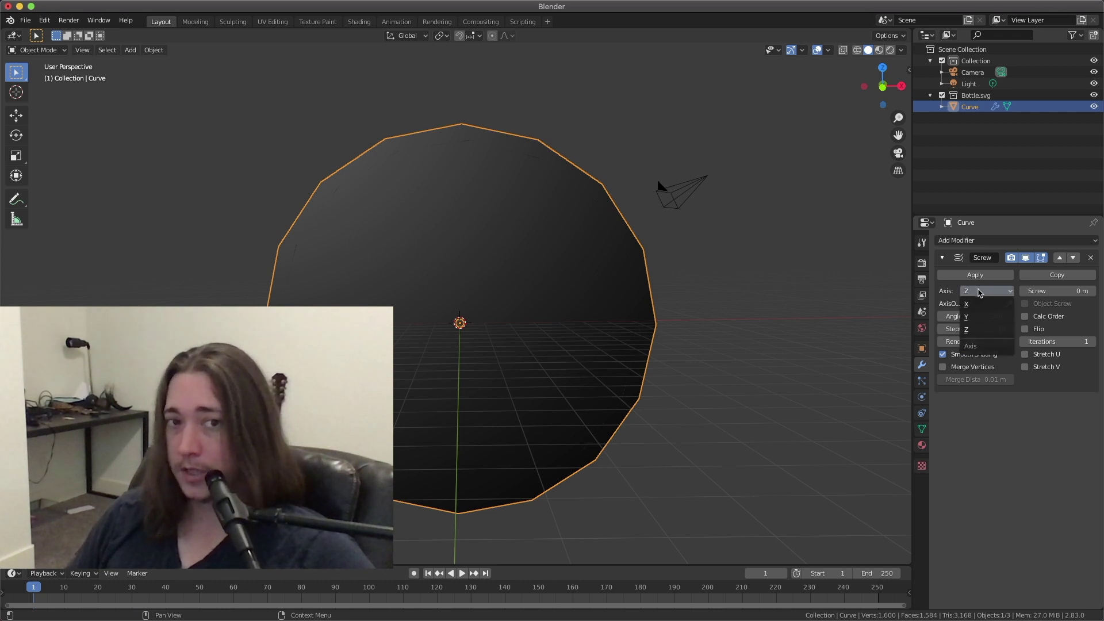
{"action": "left_click", "coordinate": [980, 318]}
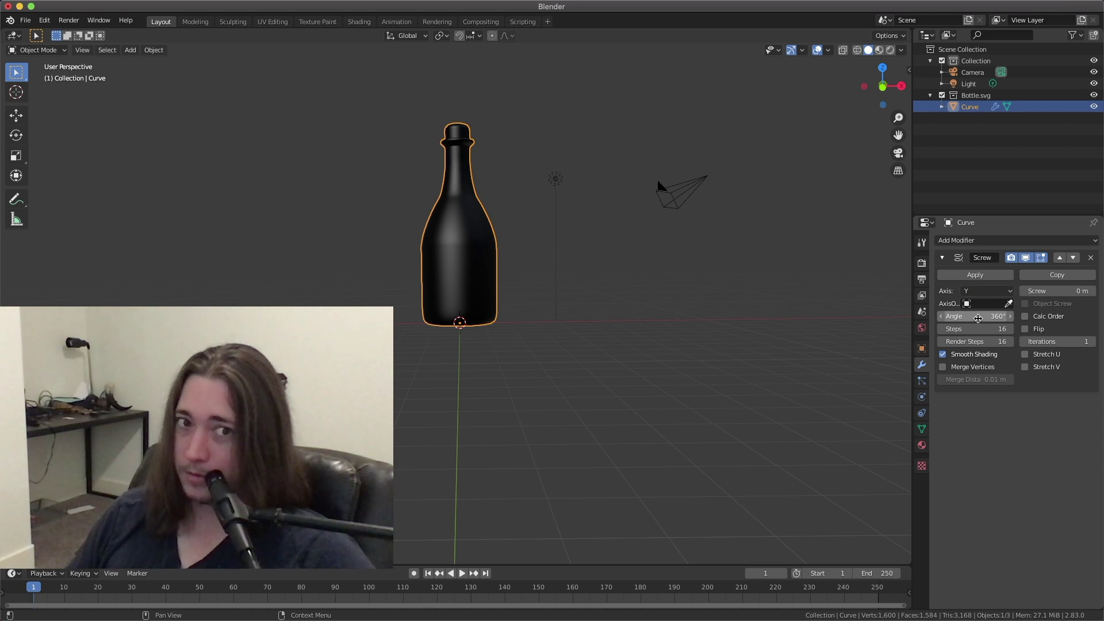
{"action": "scroll", "coordinate": [794, 123], "scroll_direction": "up", "scroll_amount": 5, "text": "shift"}
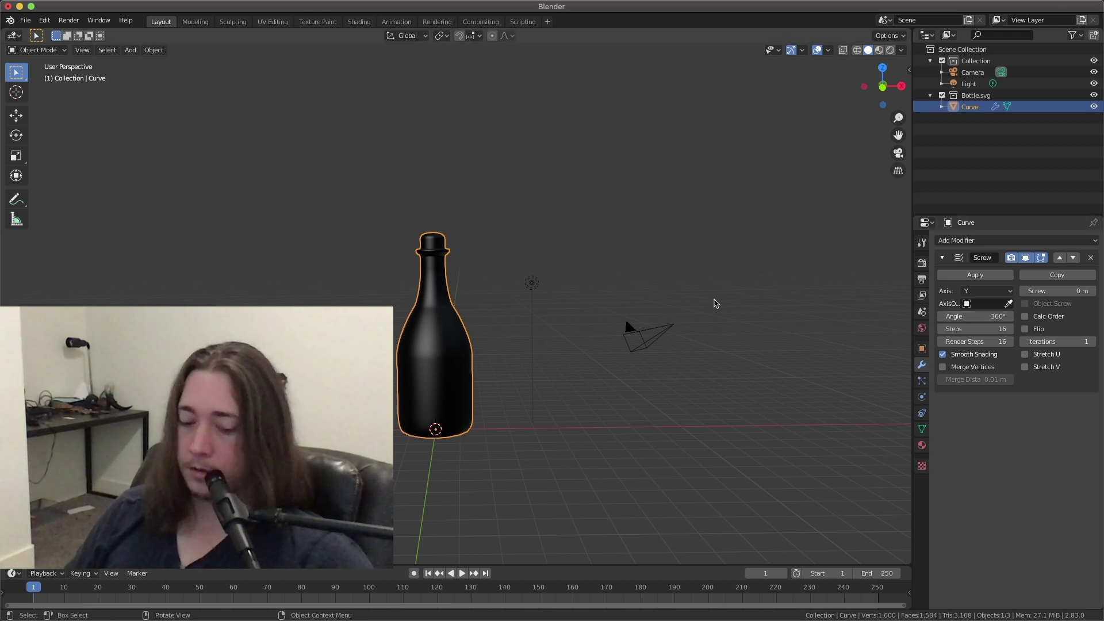
Set both the Steps and Render Steps of the Screw modifier to 30, checking the bottle in wireframe and solid shading.
{"action": "key", "text": "shift+z"}
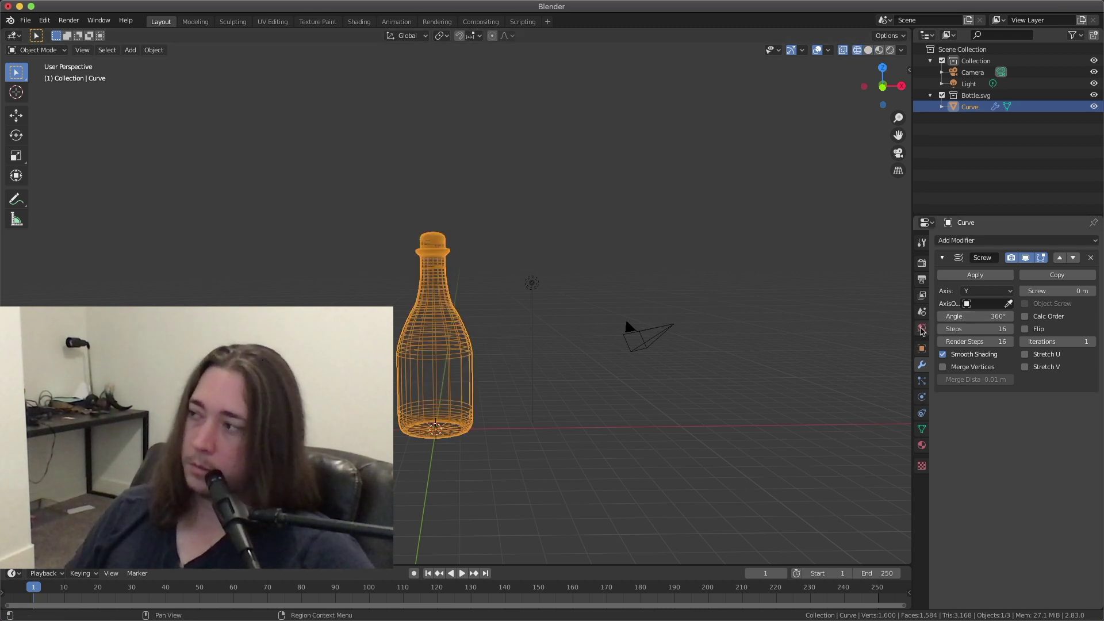
{"action": "left_click_drag", "start_coordinate": [969, 329], "coordinate": [1043, 329]}
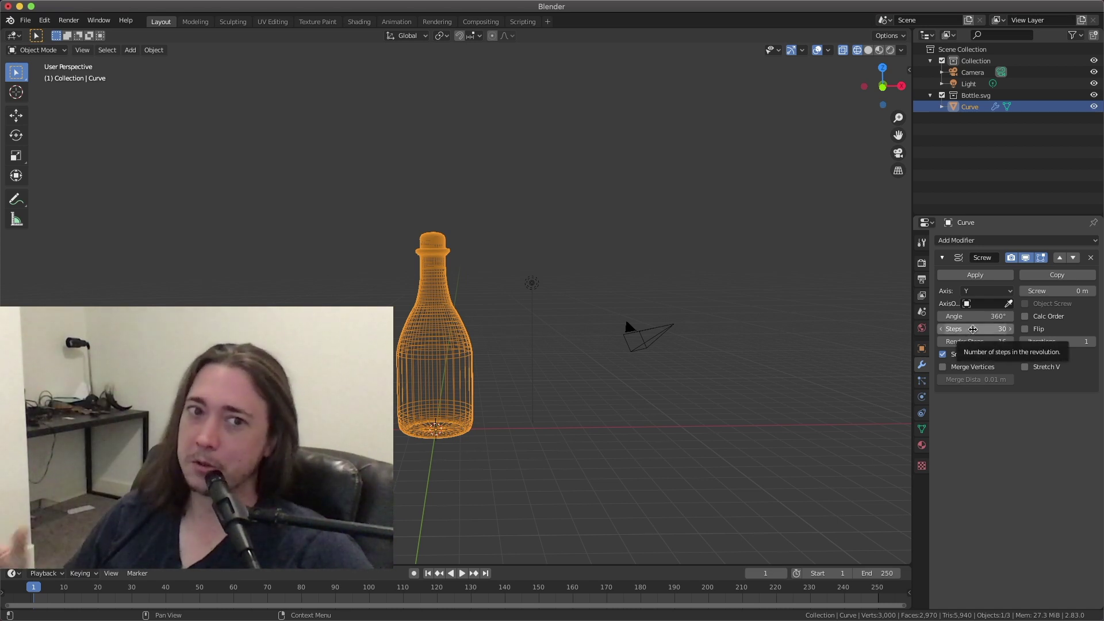
{"action": "left_click_drag", "start_coordinate": [978, 342], "coordinate": [1001, 342]}
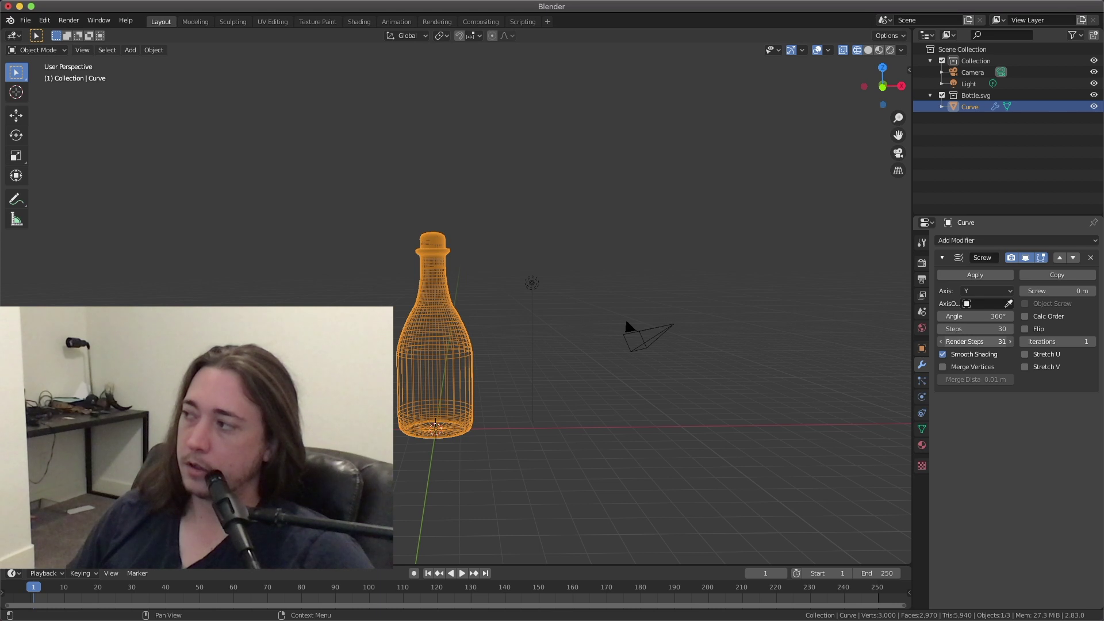
{"action": "left_click_drag", "start_coordinate": [978, 342], "coordinate": [977, 349]}
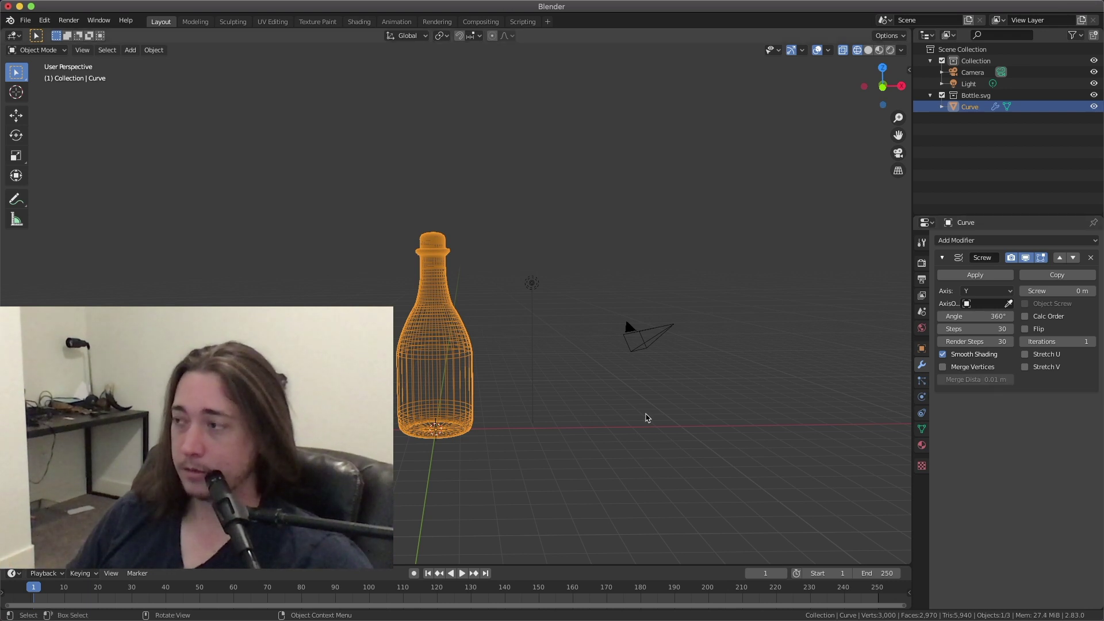
{"action": "key", "text": "shift+z"}
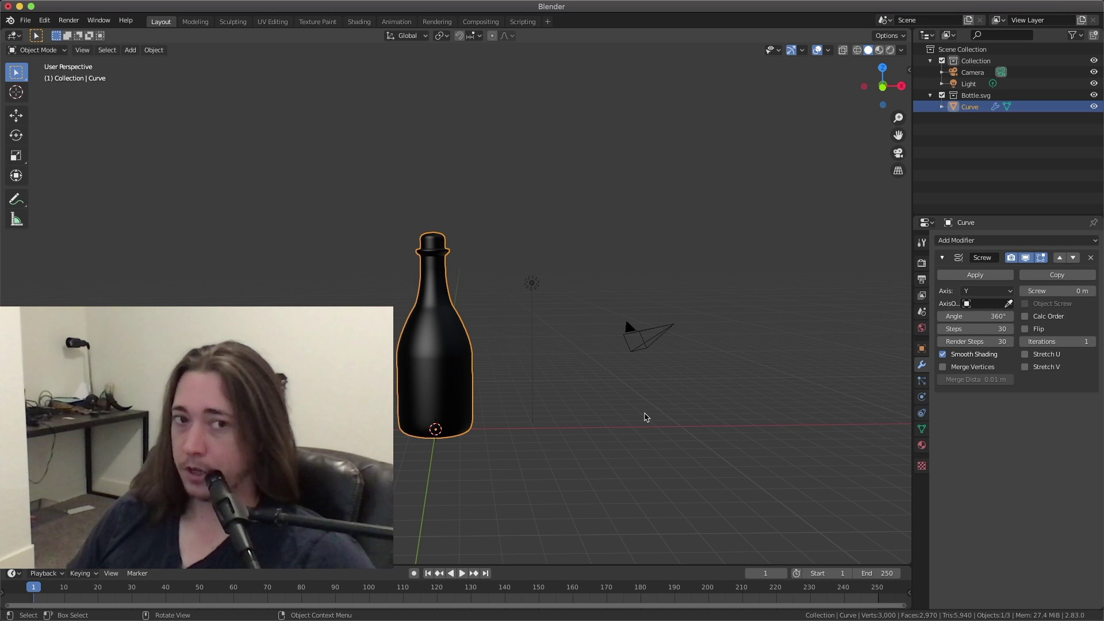
Remove the imported SVGMat material slot from the bottle.
{"action": "left_click", "coordinate": [922, 446]}
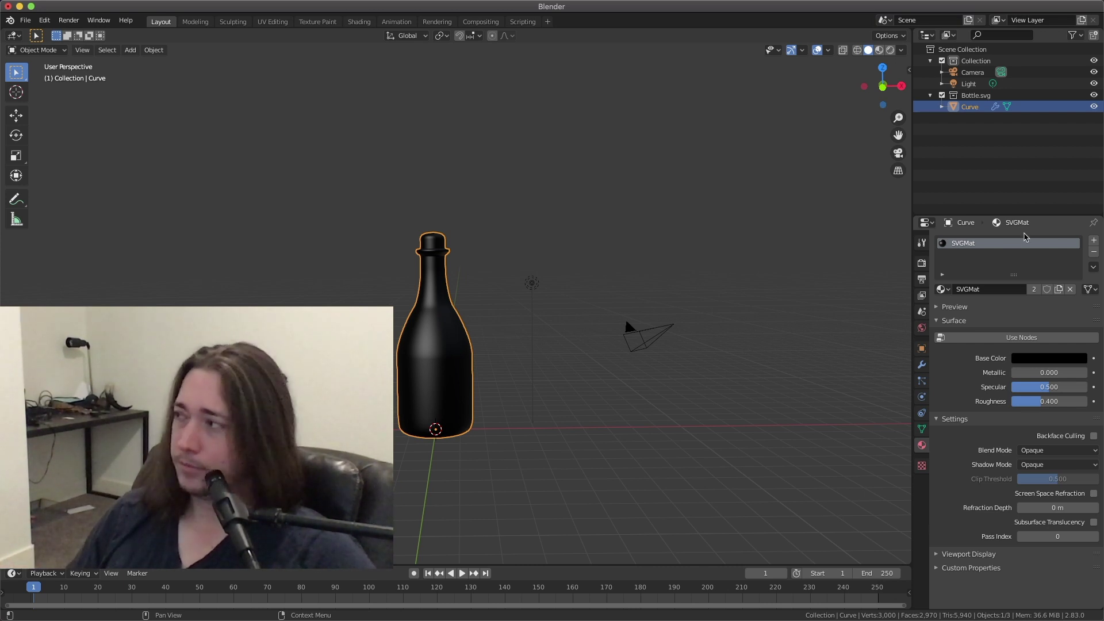
{"action": "left_click", "coordinate": [1091, 253]}
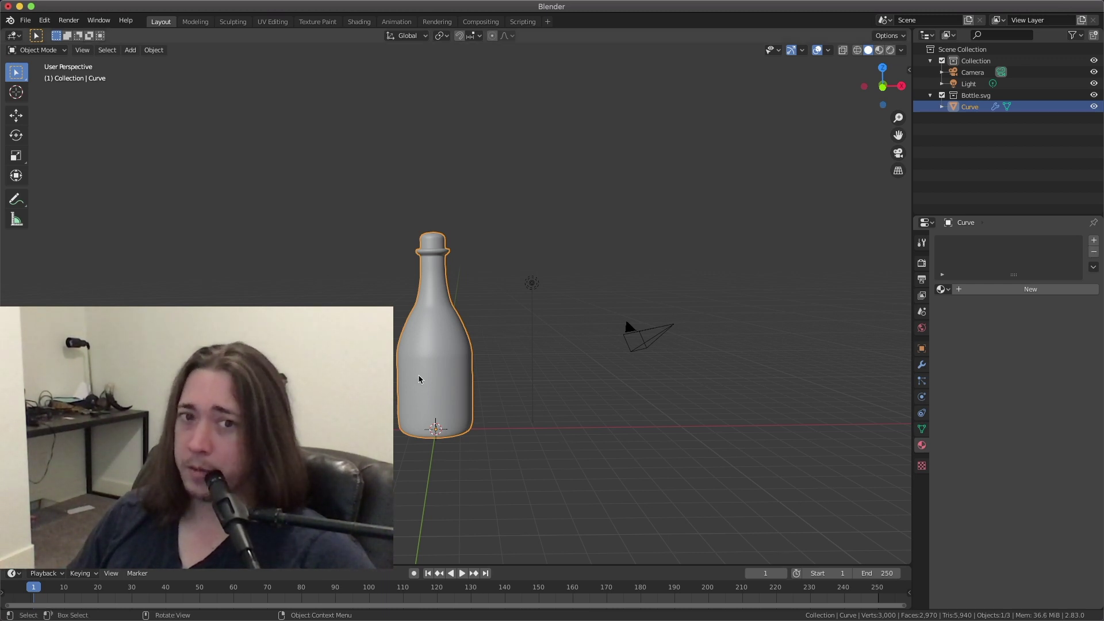
{"action": "left_click_drag", "start_coordinate": [898, 134], "coordinate": [1043, 132]}
{"action": "scroll", "coordinate": [594, 406], "scroll_direction": "up", "scroll_amount": 2}
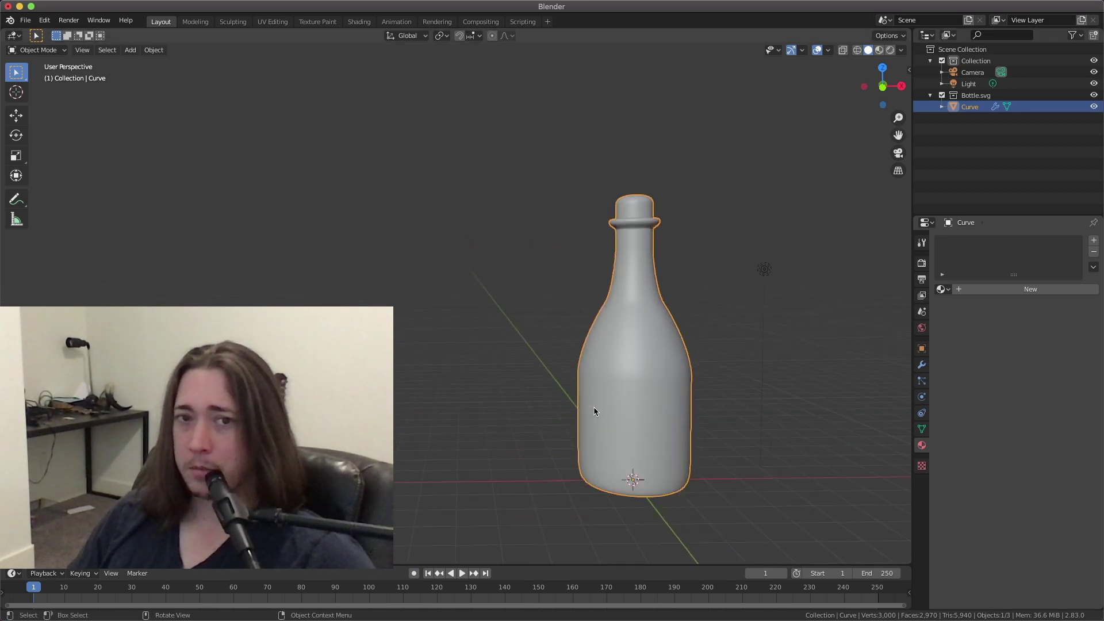
{"action": "left_click_drag", "start_coordinate": [899, 135], "coordinate": [902, 107]}
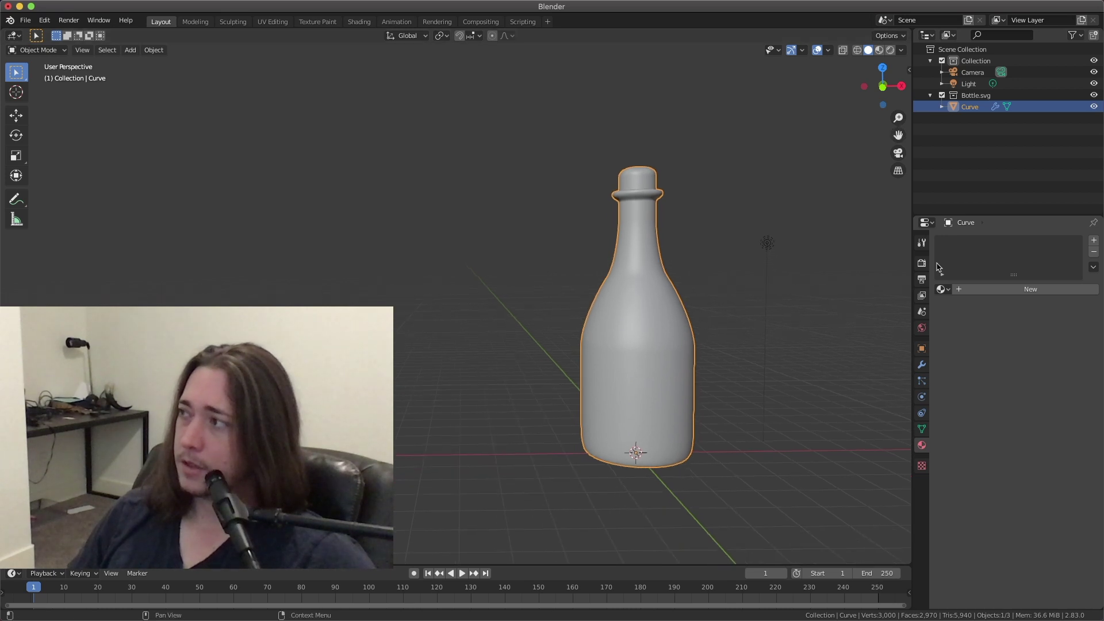
Create a new Principled BSDF material on the bottle and set its Transmission to 1.000.
{"action": "left_click", "coordinate": [980, 289]}
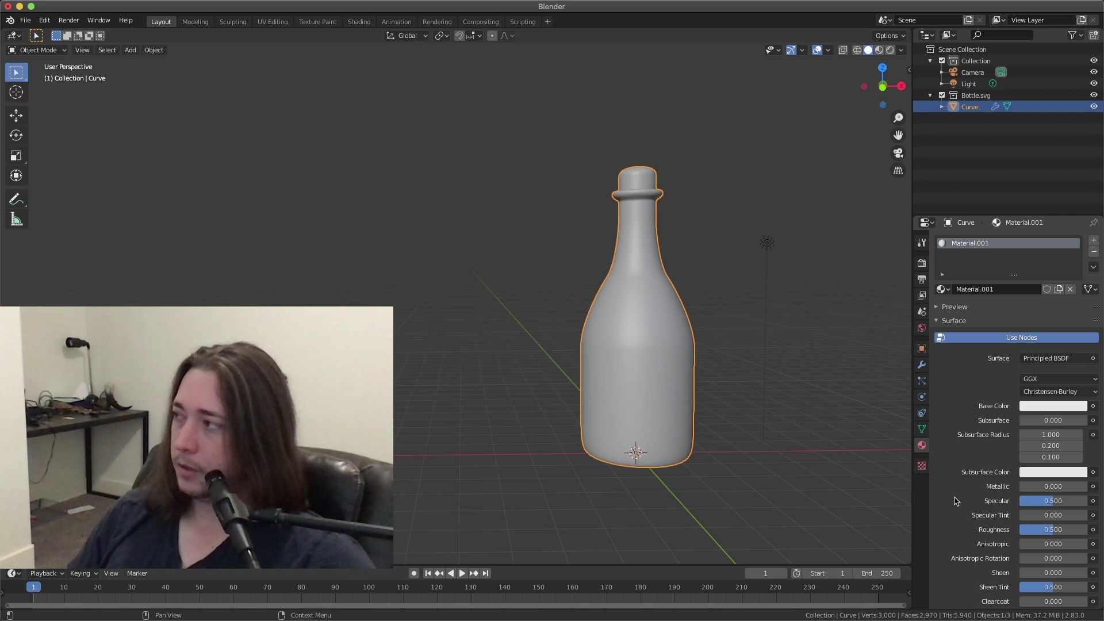
{"action": "scroll", "coordinate": [950, 459], "scroll_direction": "down", "scroll_amount": 10}
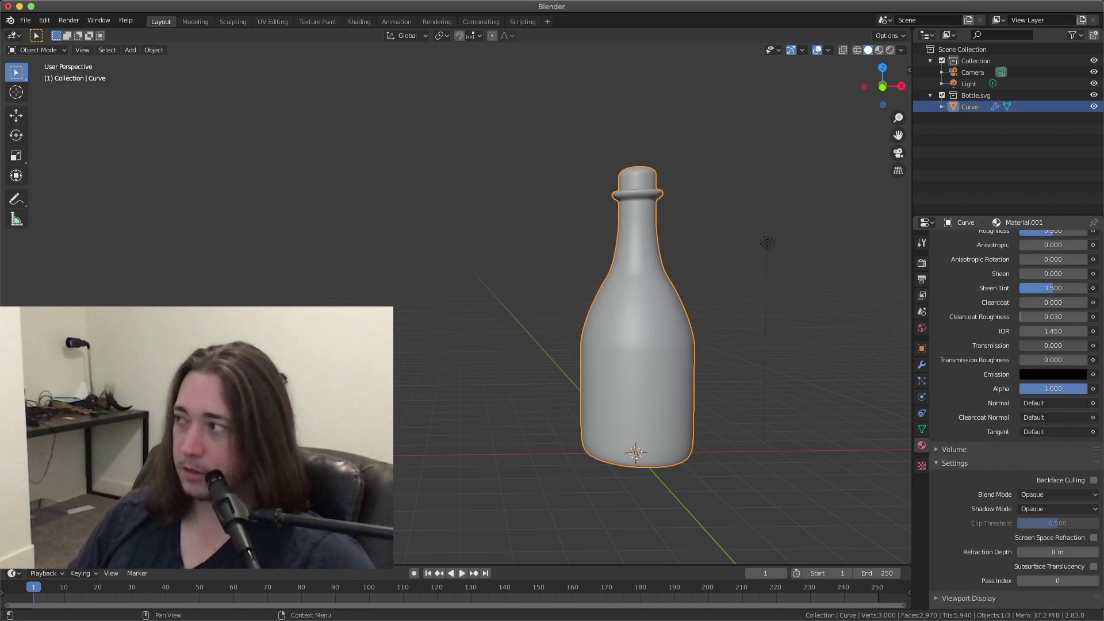
{"action": "left_click_drag", "start_coordinate": [1033, 345], "coordinate": [1087, 345]}
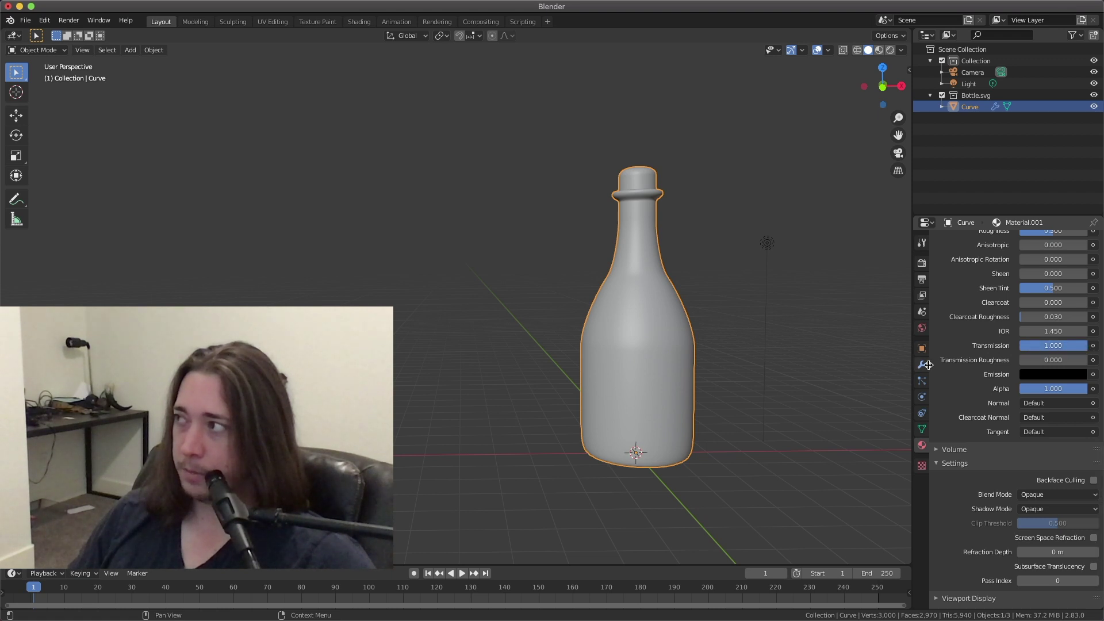
Set the Roughness of the bottle's glass material to 0.000.
{"action": "scroll", "coordinate": [957, 371], "scroll_direction": "up", "scroll_amount": 3}
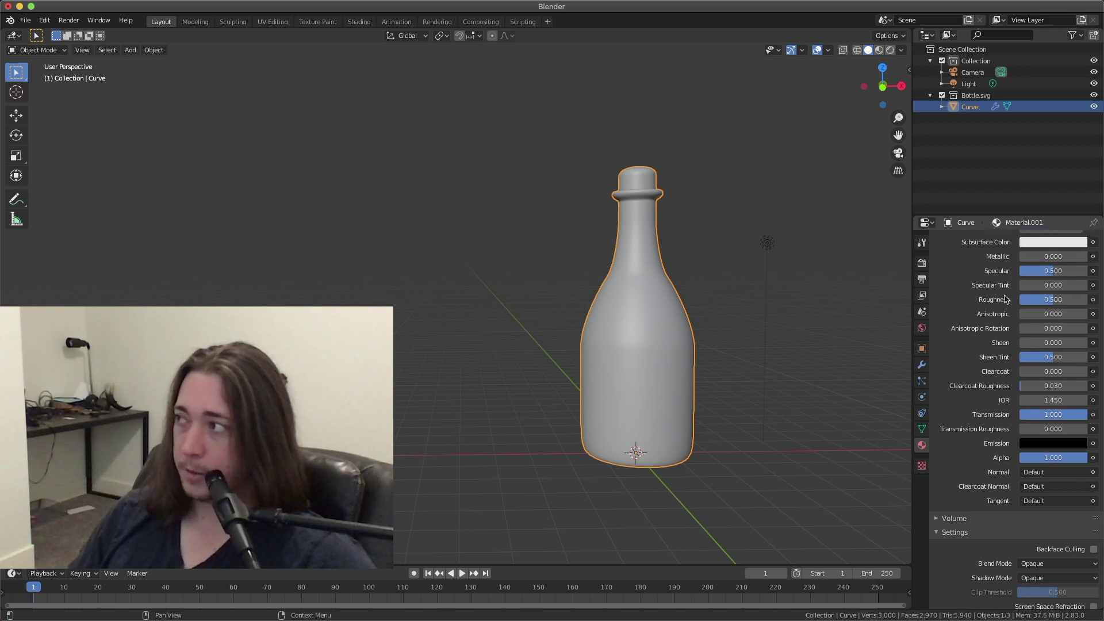
{"action": "left_click_drag", "start_coordinate": [1035, 300], "coordinate": [1020, 303]}
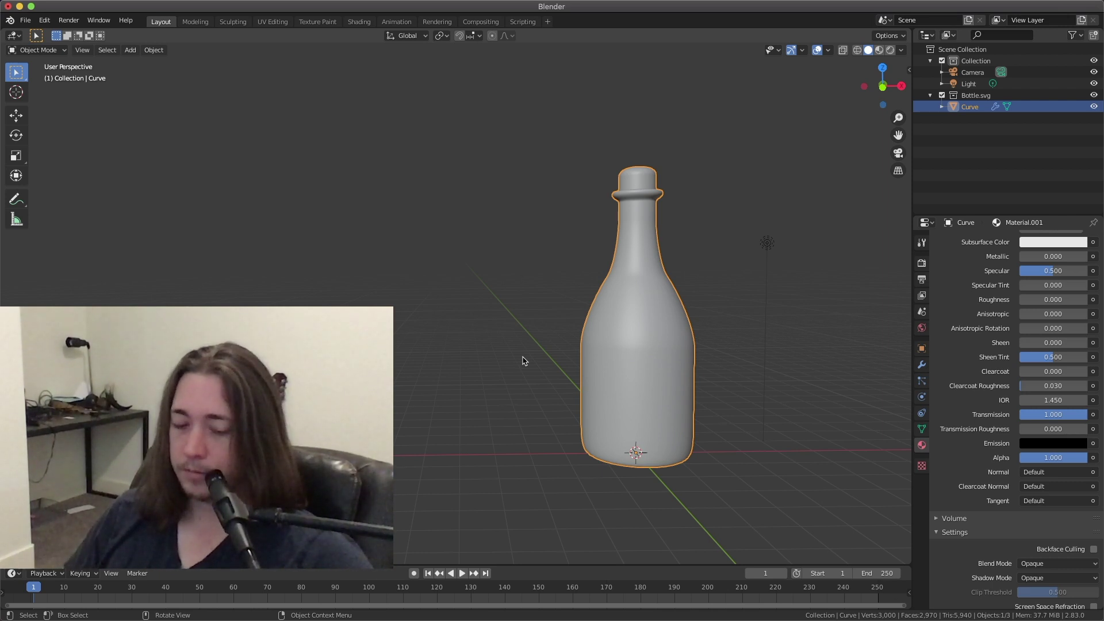
Add a plane mesh and scale it up into a large floor beneath the bottle.
{"action": "key", "text": "shift"}
{"action": "key", "text": "shift+a"}
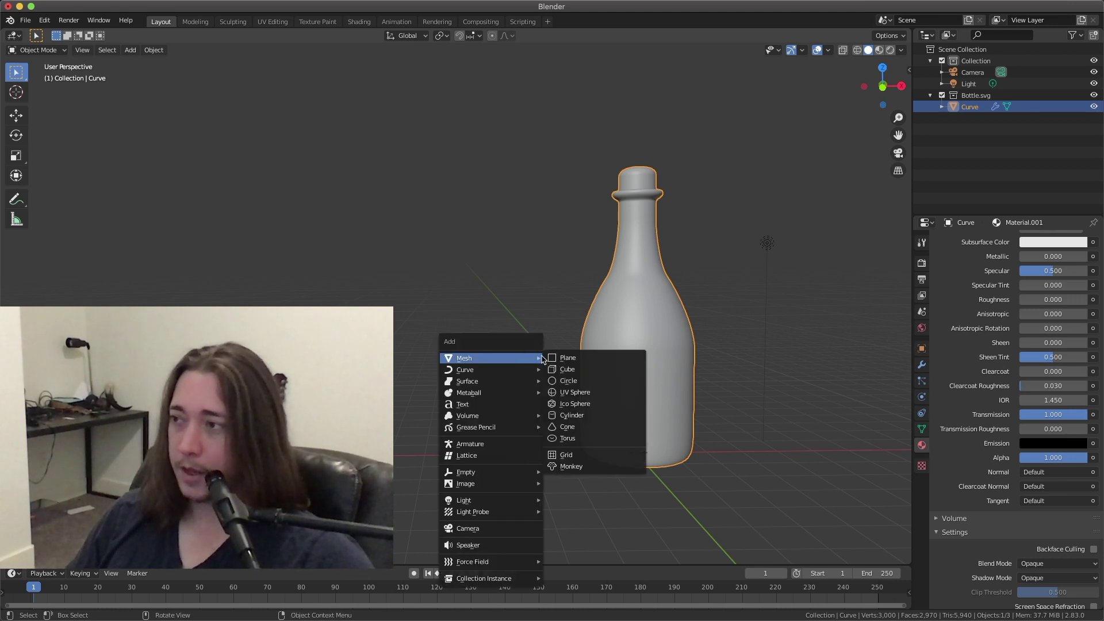
{"action": "left_click", "coordinate": [556, 359]}
{"action": "key", "text": "s"}
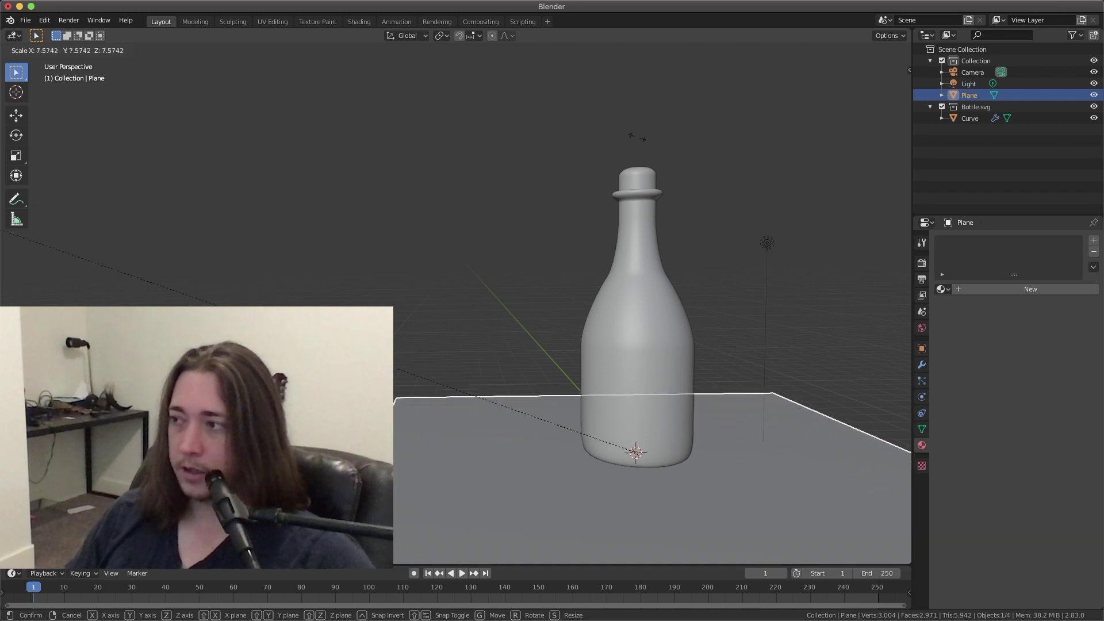
{"action": "left_click", "coordinate": [563, 349]}
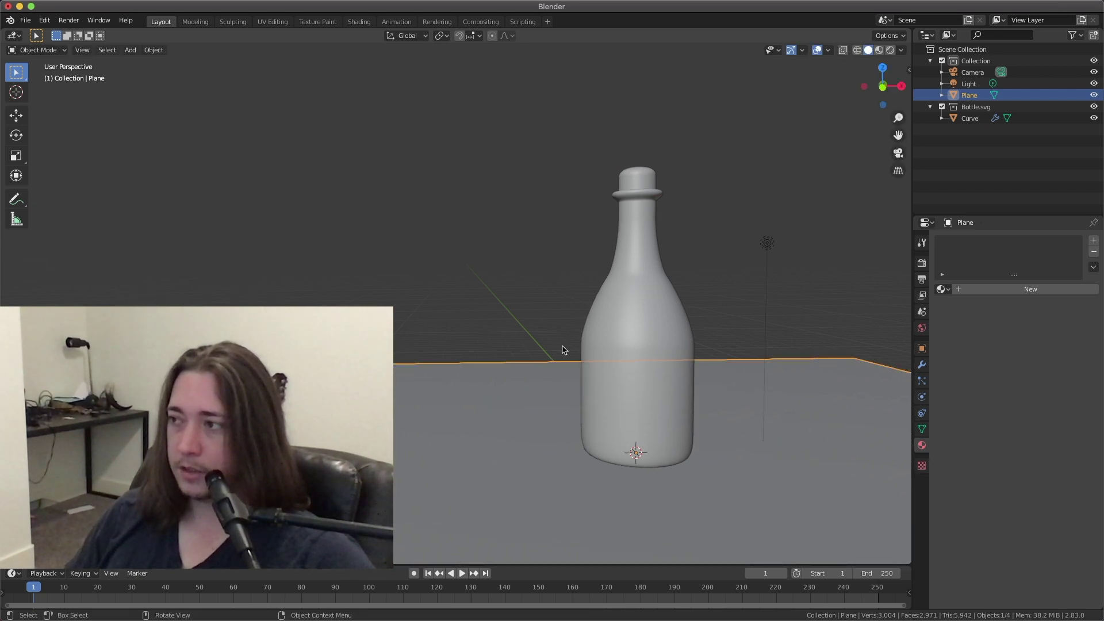
Preview the scene in rendered shading and change the render engine from Eevee to Cycles.
{"action": "left_click", "coordinate": [923, 265]}
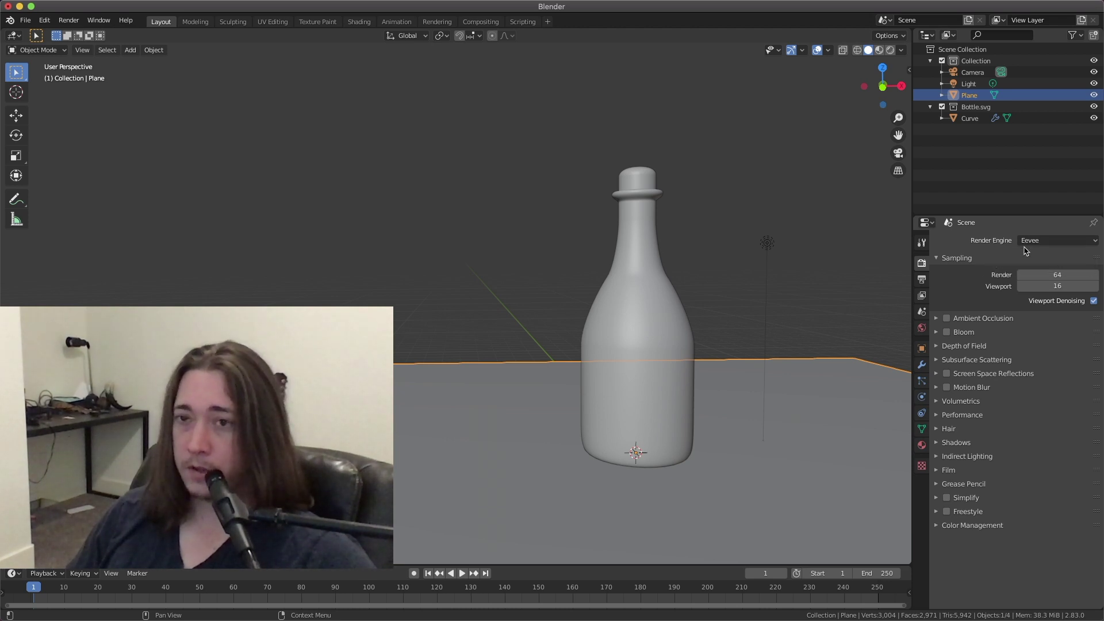
{"action": "left_click", "coordinate": [890, 51]}
{"action": "left_click_drag", "start_coordinate": [883, 86], "coordinate": [860, 89]}
{"action": "left_click", "coordinate": [835, 175]}
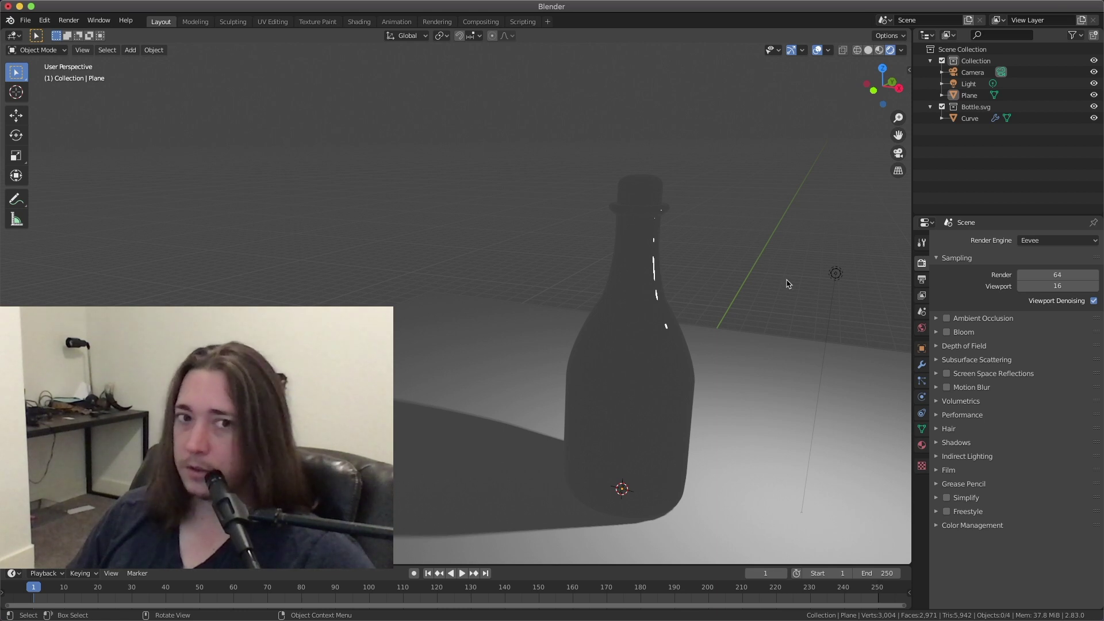
{"action": "left_click", "coordinate": [1042, 242]}
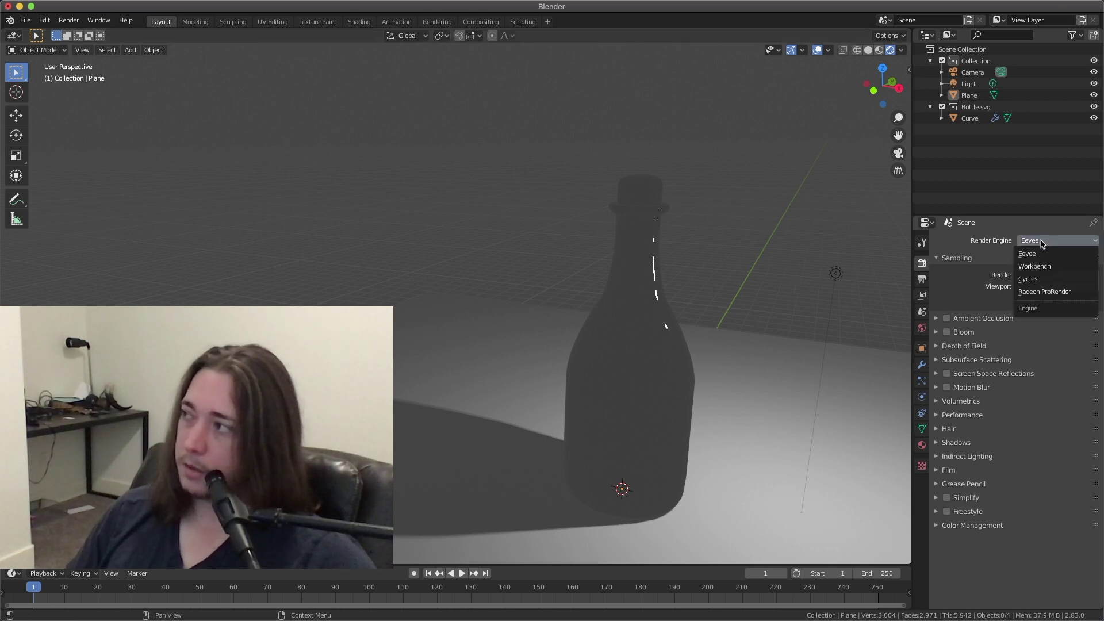
{"action": "left_click", "coordinate": [1054, 281]}
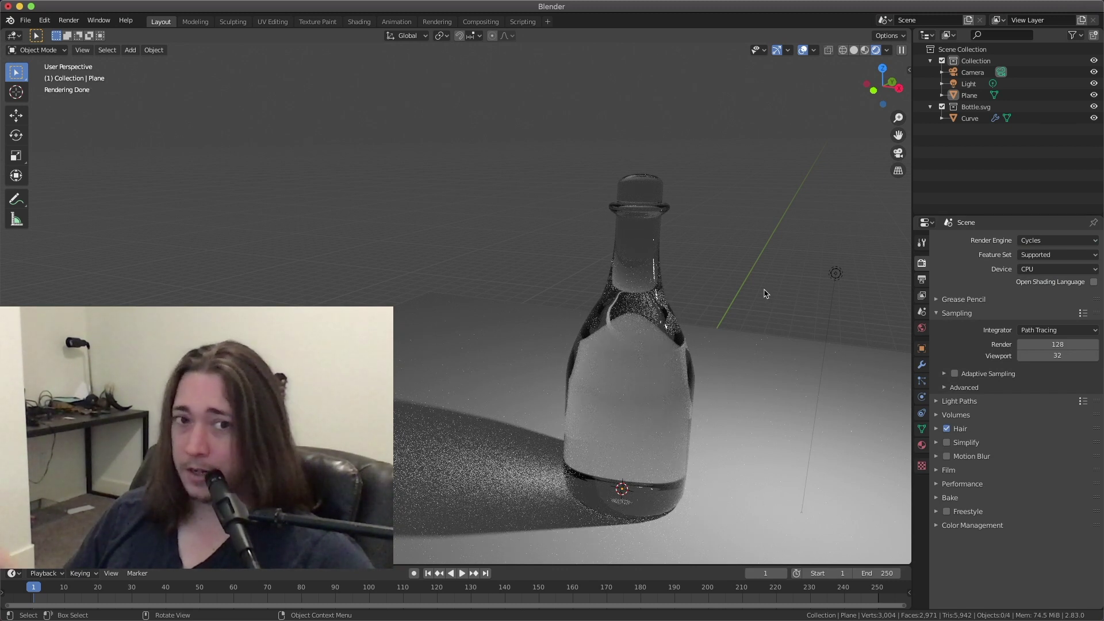
Add a Solidify modifier to the bottle and set its Thickness to 0.001 m.
{"action": "left_click", "coordinate": [670, 366]}
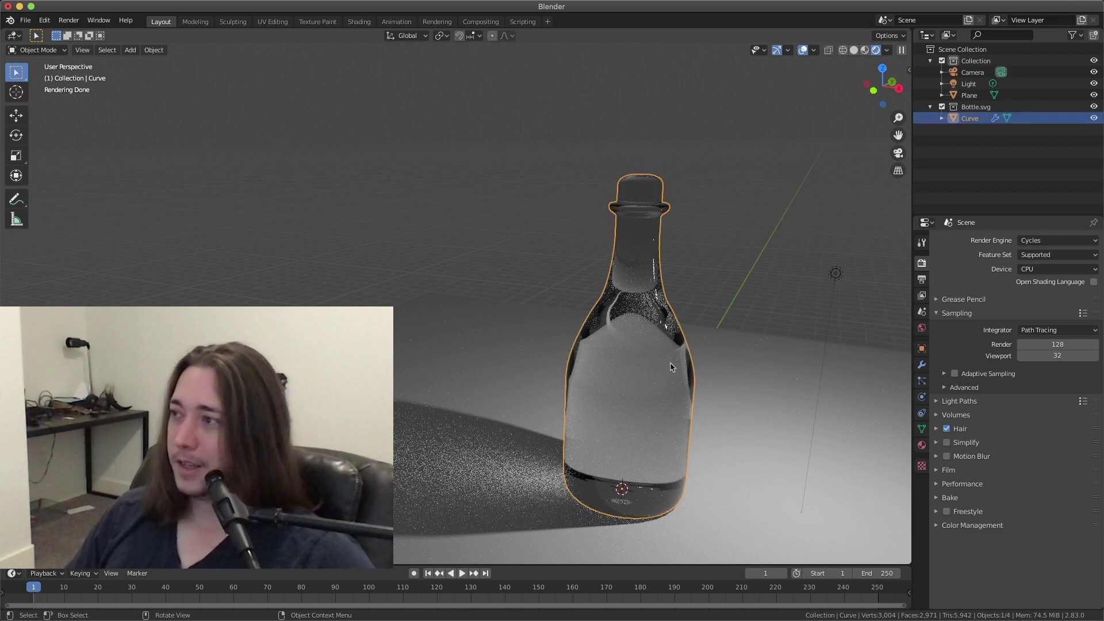
{"action": "left_click_drag", "start_coordinate": [896, 107], "coordinate": [811, 259]}
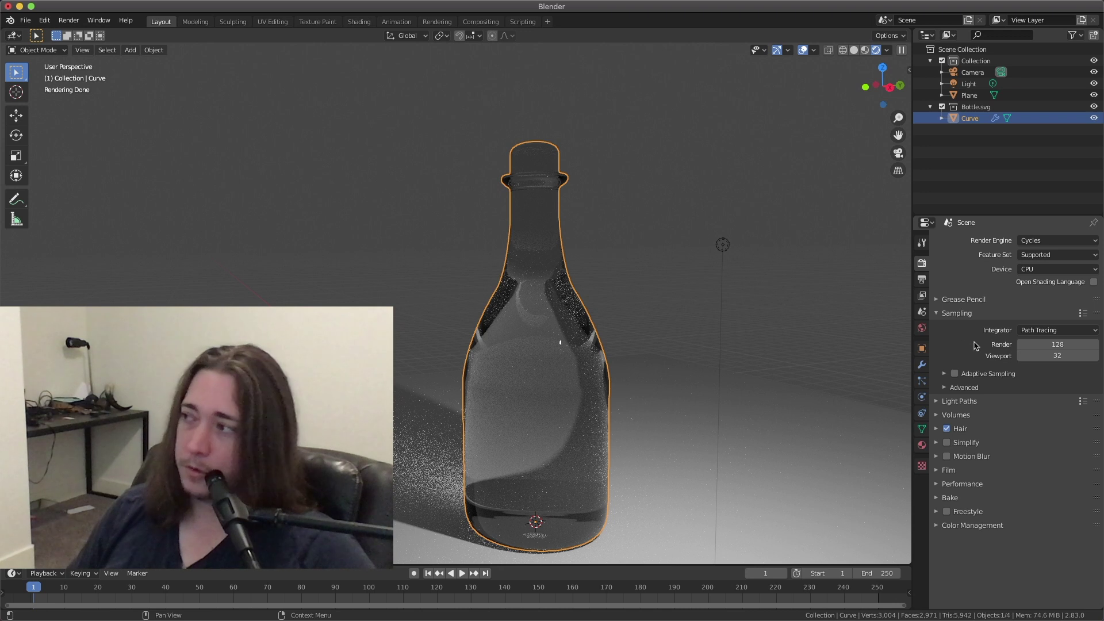
{"action": "left_click", "coordinate": [922, 366]}
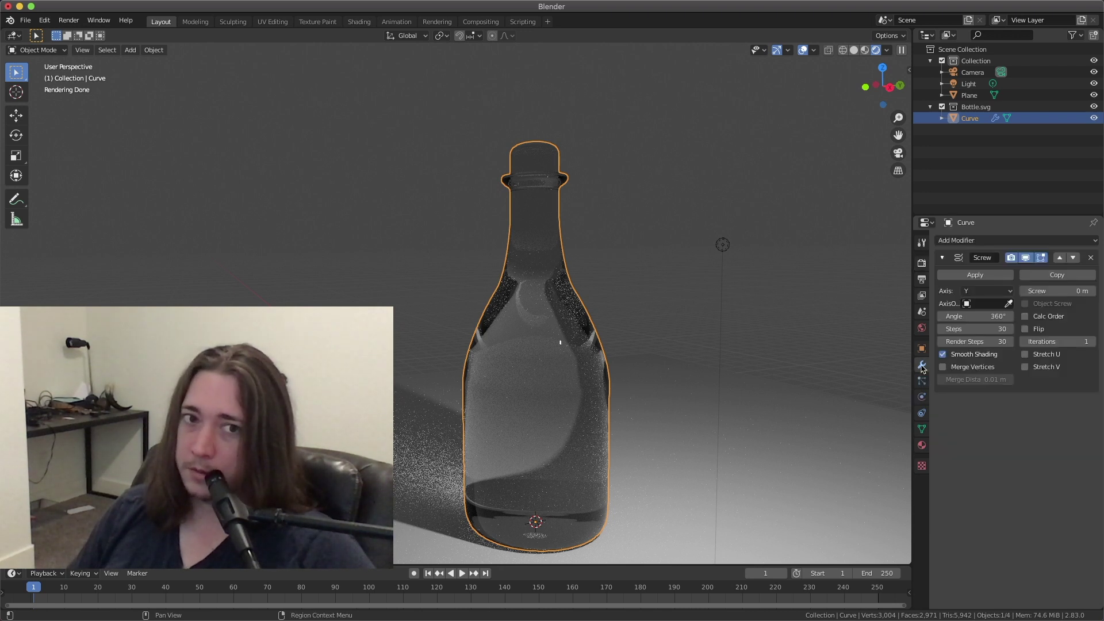
{"action": "left_click", "coordinate": [959, 241]}
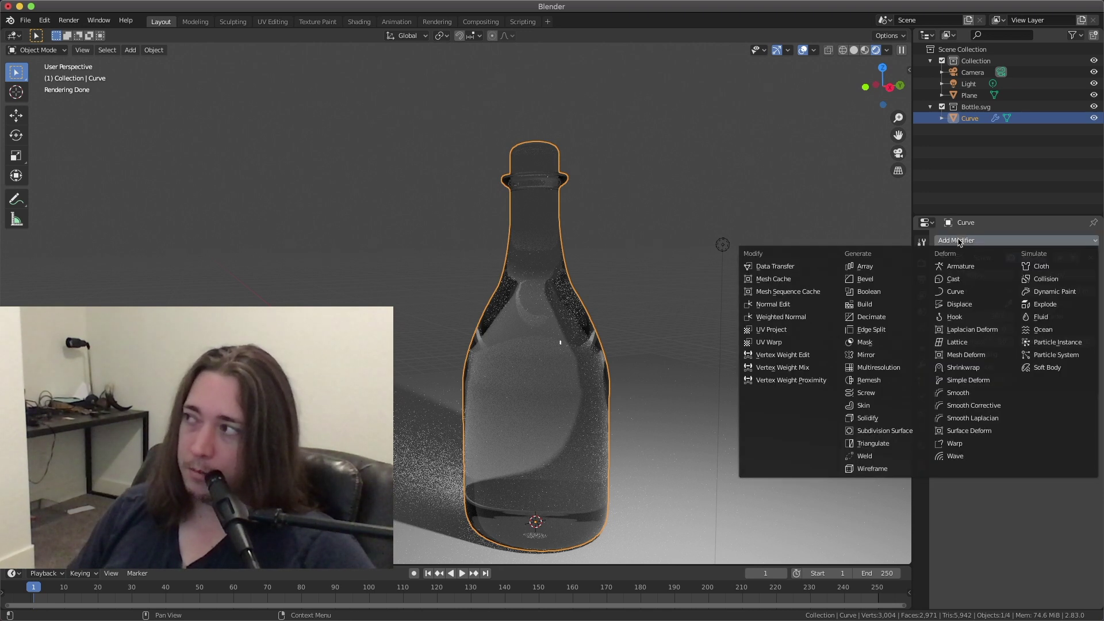
{"action": "left_click", "coordinate": [869, 418]}
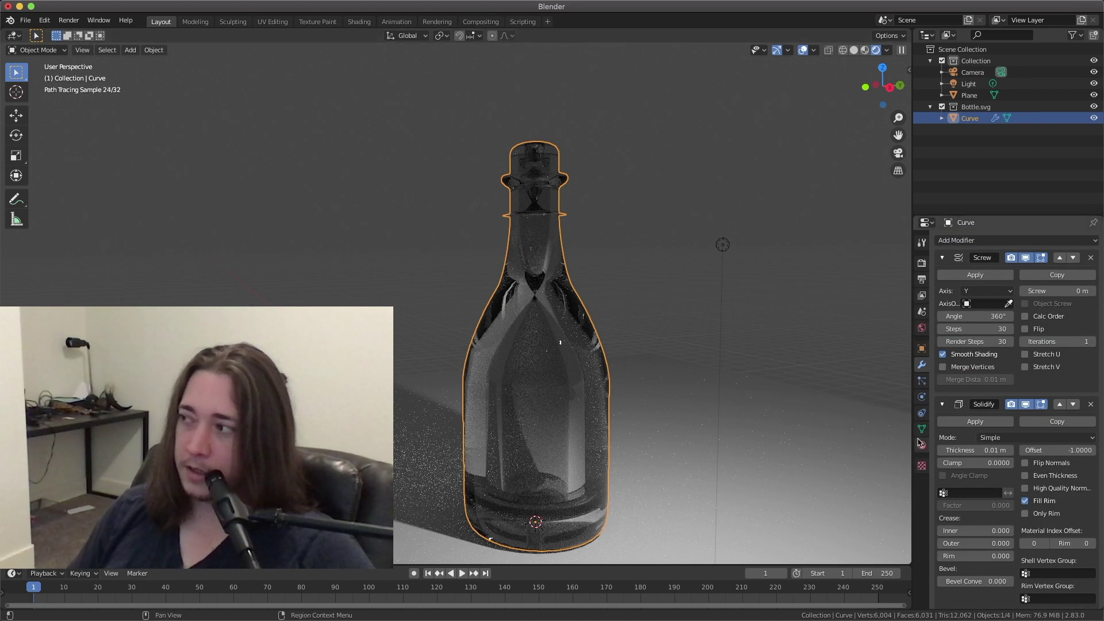
{"action": "left_click", "coordinate": [963, 450]}
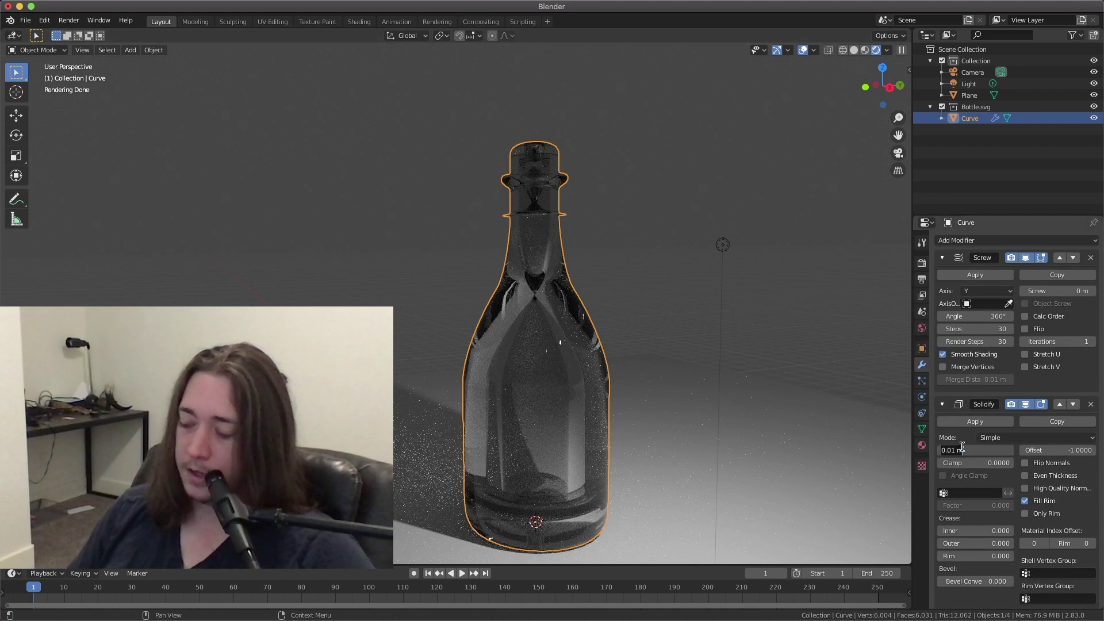
{"action": "type", "text": "0"}
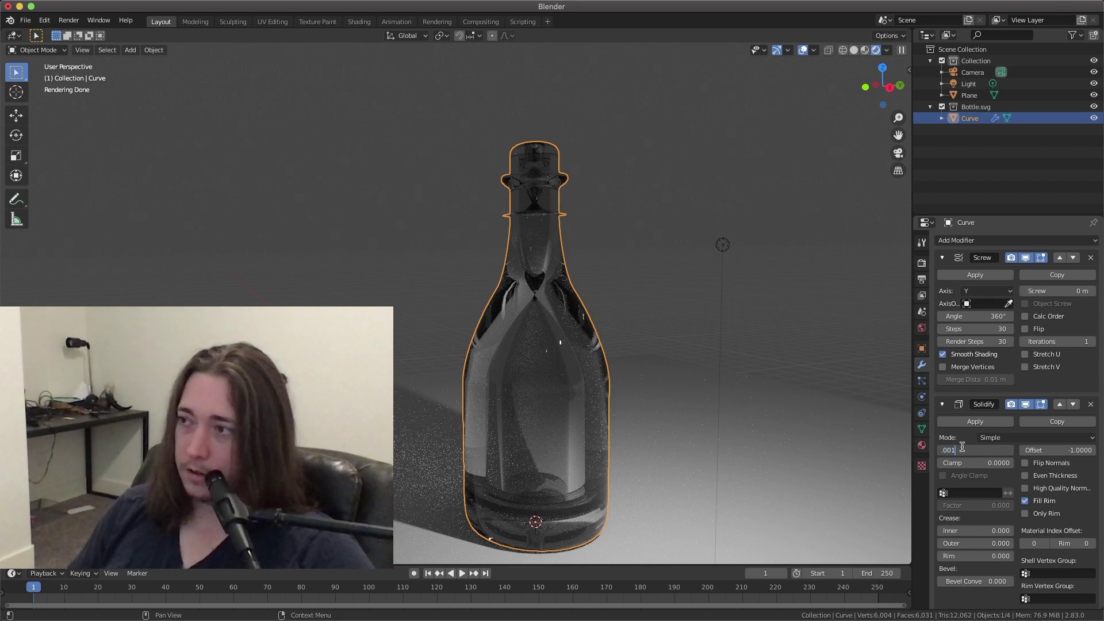
{"action": "key", "text": "Return"}
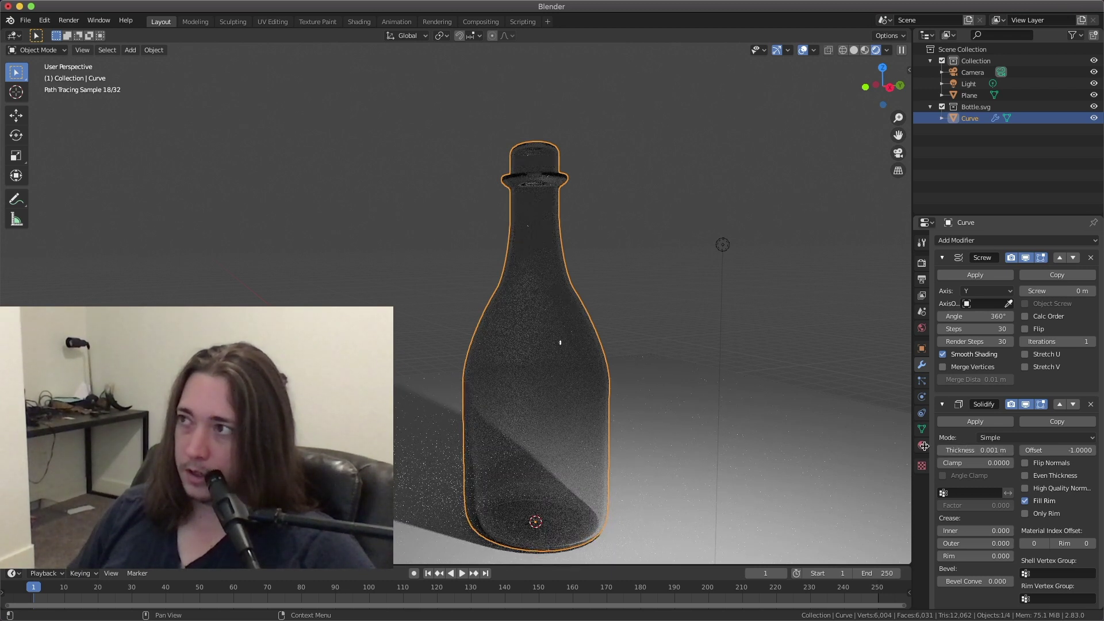
Increase the bottle's Solidify Thickness to 0.002 m.
{"action": "middle_click_drag", "start_coordinate": [728, 433], "coordinate": [690, 419]}
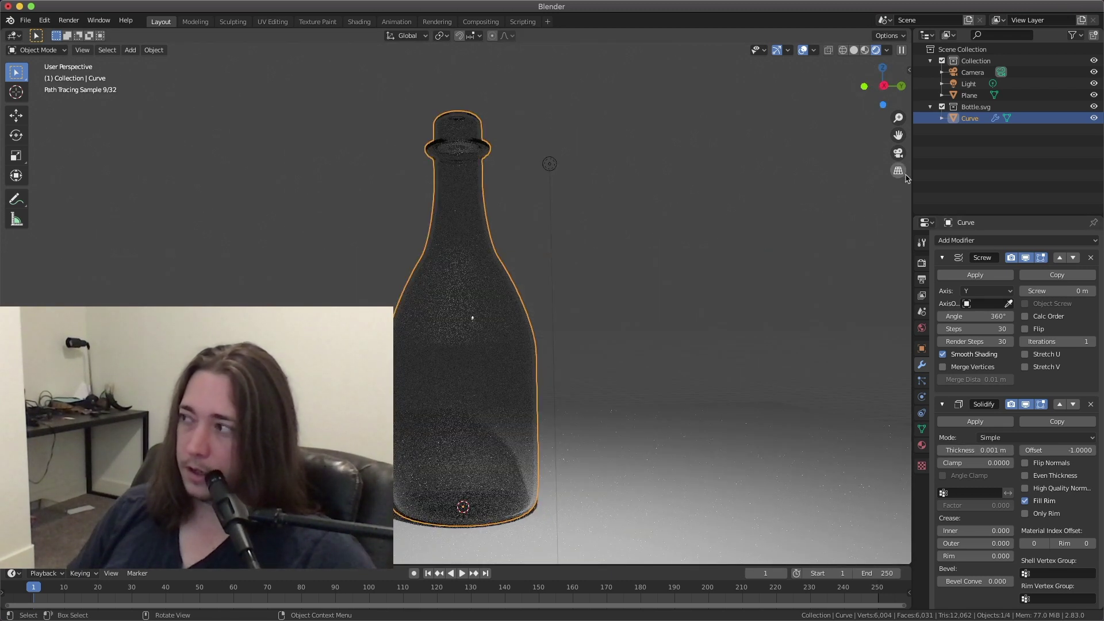
{"action": "double_click", "coordinate": [989, 450]}
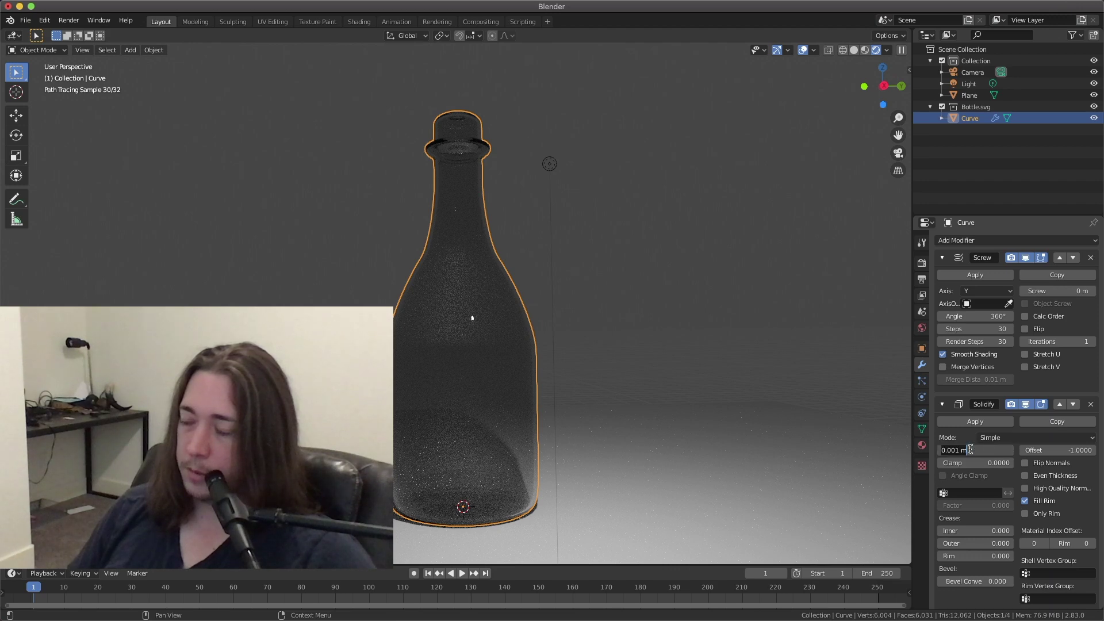
{"action": "key", "text": "ctrl+a"}
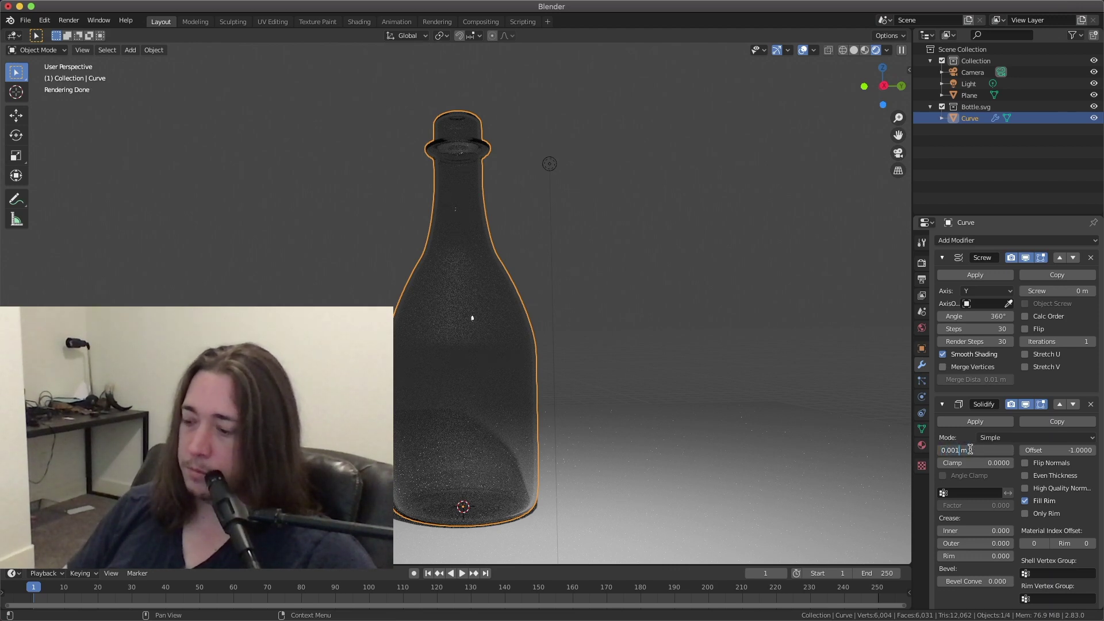
{"action": "key", "text": "BackSpace"}
{"action": "type", "text": "2"}
{"action": "key", "text": "Return"}
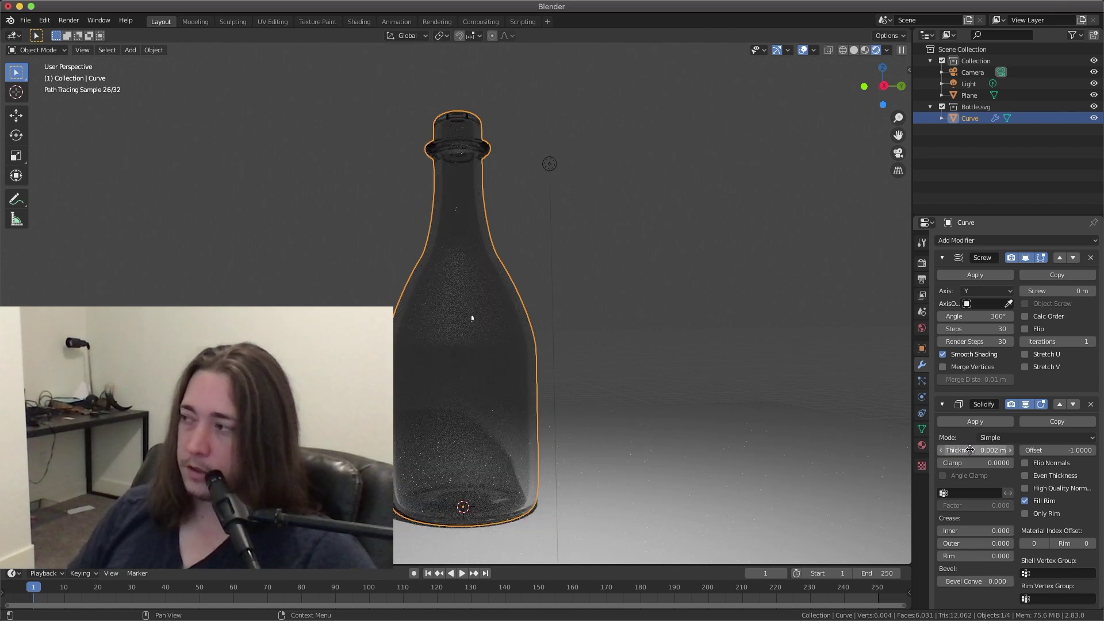
{"action": "double_click", "coordinate": [971, 450]}
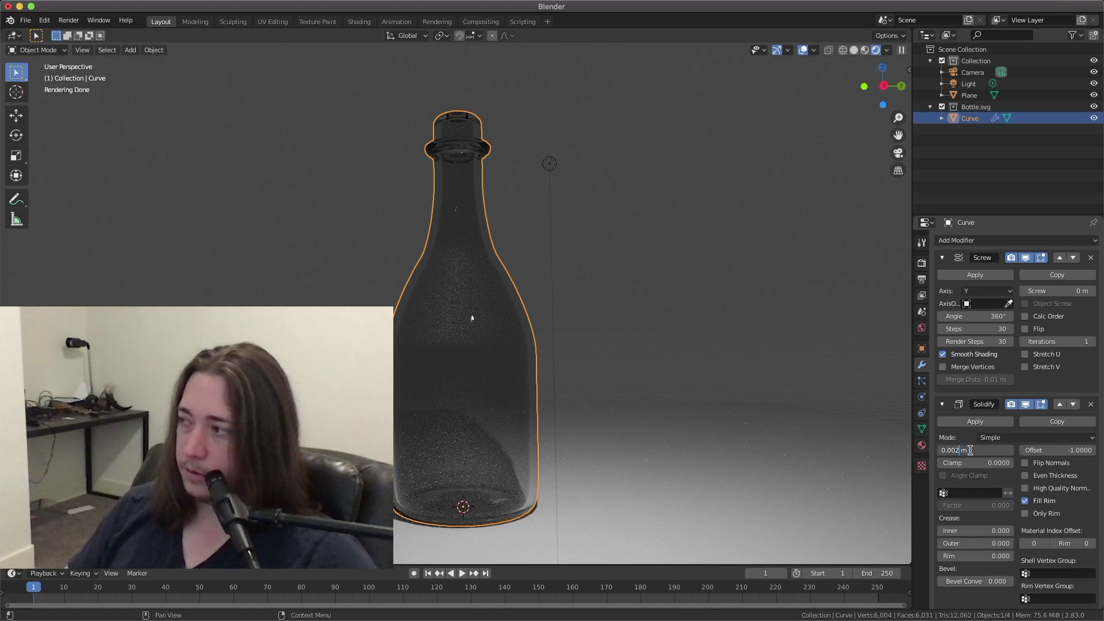
{"action": "key", "text": "Return"}
Deselect the bottle, set the world background color to black, and hide the viewport overlays to inspect the glass.
{"action": "left_click", "coordinate": [921, 445]}
{"action": "left_click_drag", "start_coordinate": [883, 86], "coordinate": [912, 92]}
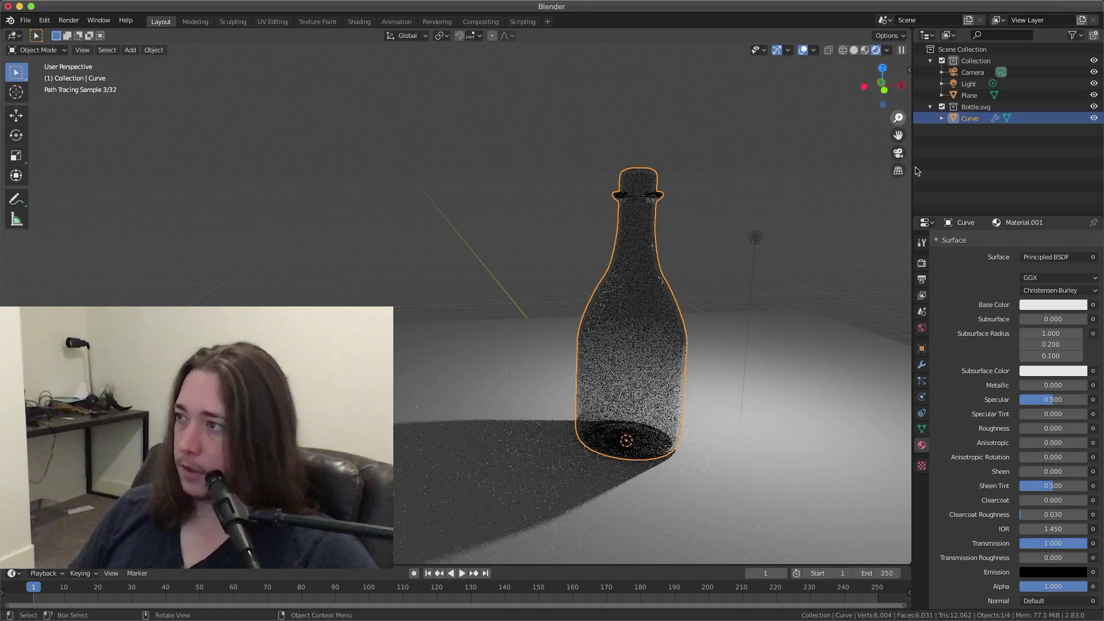
{"action": "left_click", "coordinate": [909, 345]}
{"action": "left_click", "coordinate": [821, 247]}
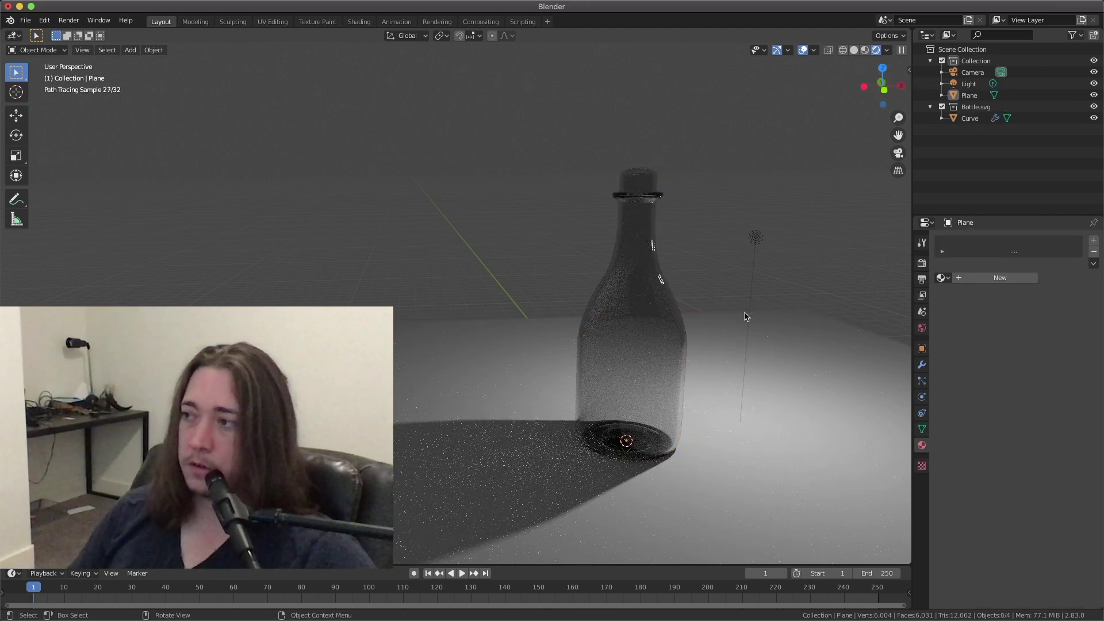
{"action": "left_click", "coordinate": [922, 327]}
{"action": "left_click", "coordinate": [1035, 309]}
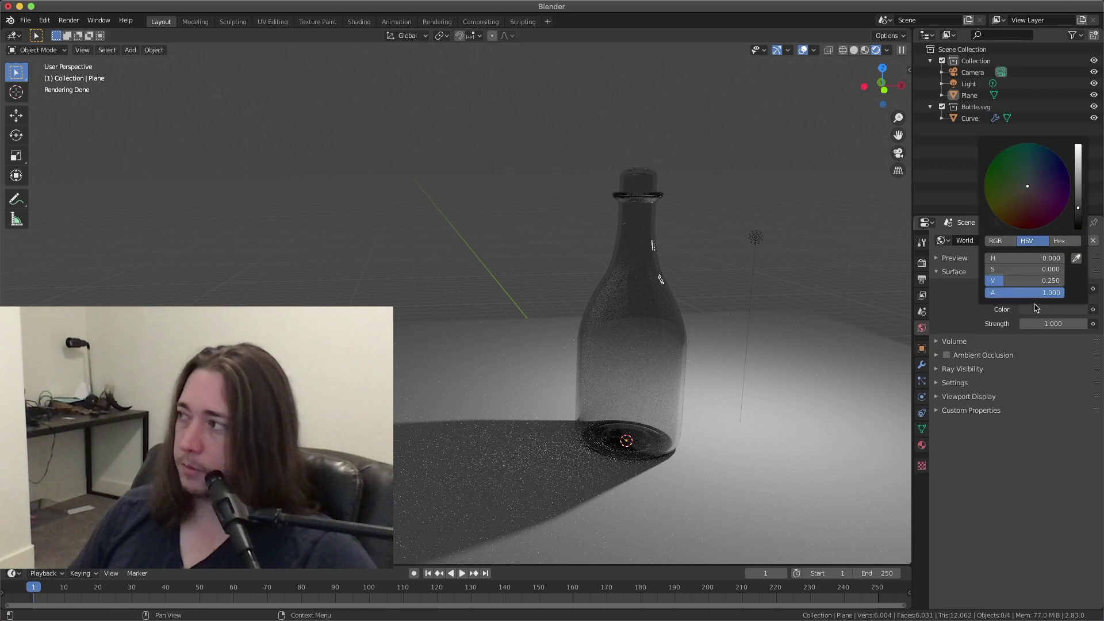
{"action": "left_click_drag", "start_coordinate": [1075, 207], "coordinate": [1077, 229]}
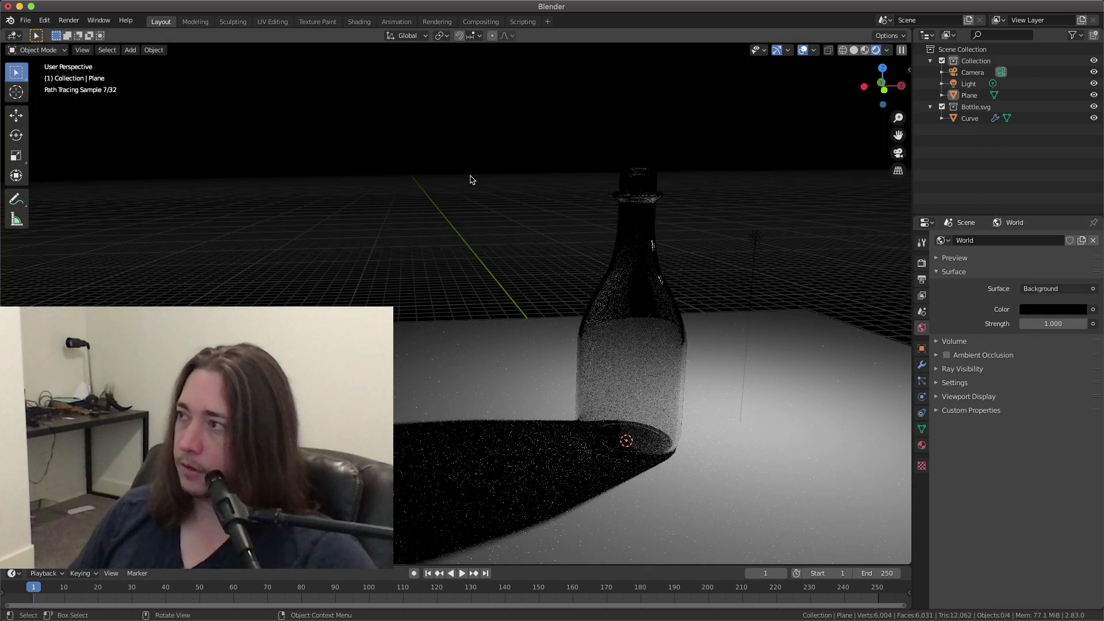
{"action": "left_click", "coordinate": [805, 50]}
{"action": "left_click_drag", "start_coordinate": [865, 106], "coordinate": [887, 89]}
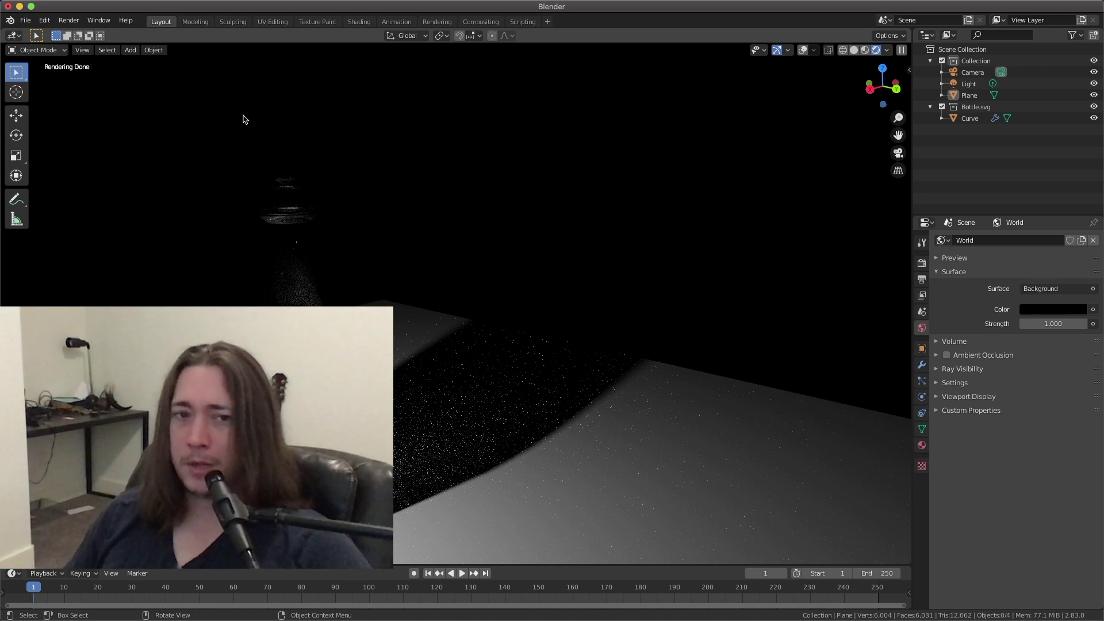
Export the scene as a Wavefront OBJ named untitled.obj into the Bottle folder on the Desktop.
{"action": "left_click", "coordinate": [25, 21]}
{"action": "mouse_move", "coordinate": [84, 192]}
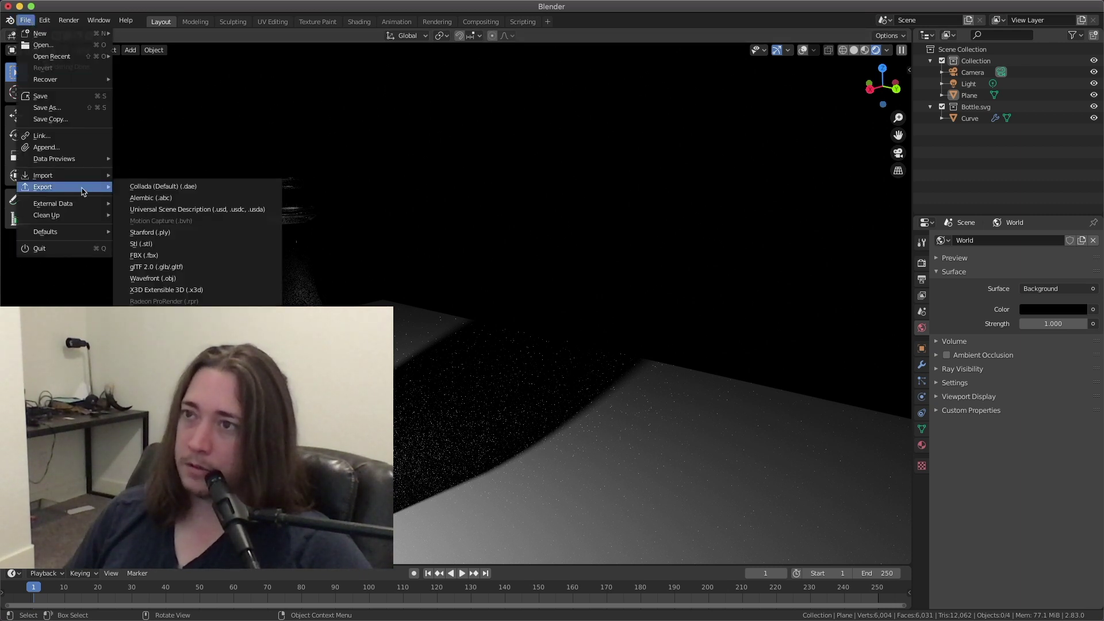
{"action": "left_click", "coordinate": [185, 279]}
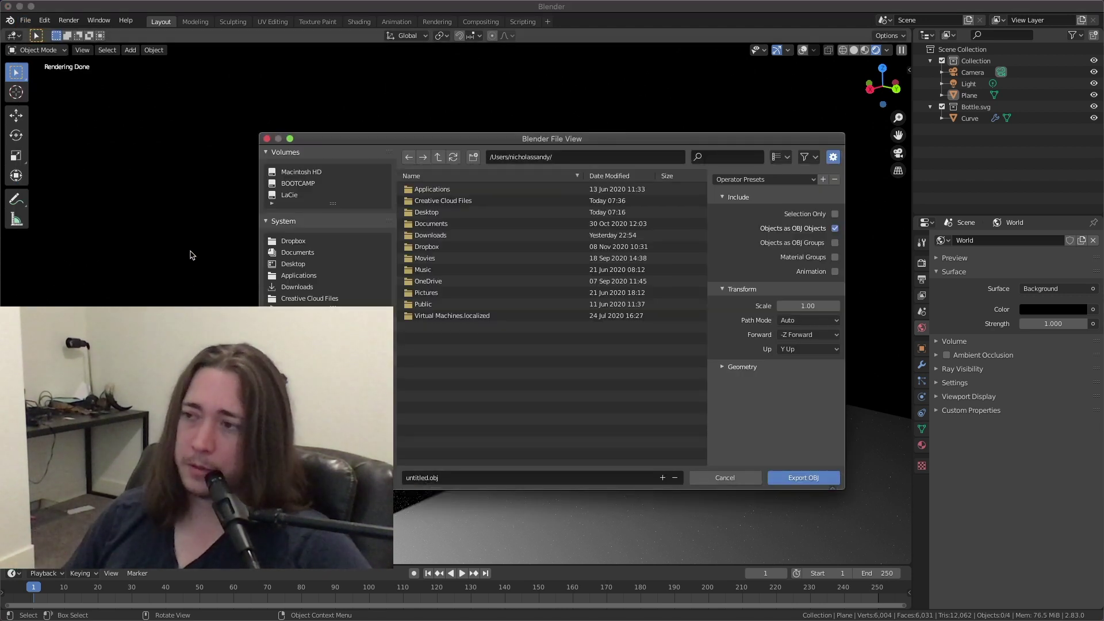
{"action": "left_click", "coordinate": [306, 265]}
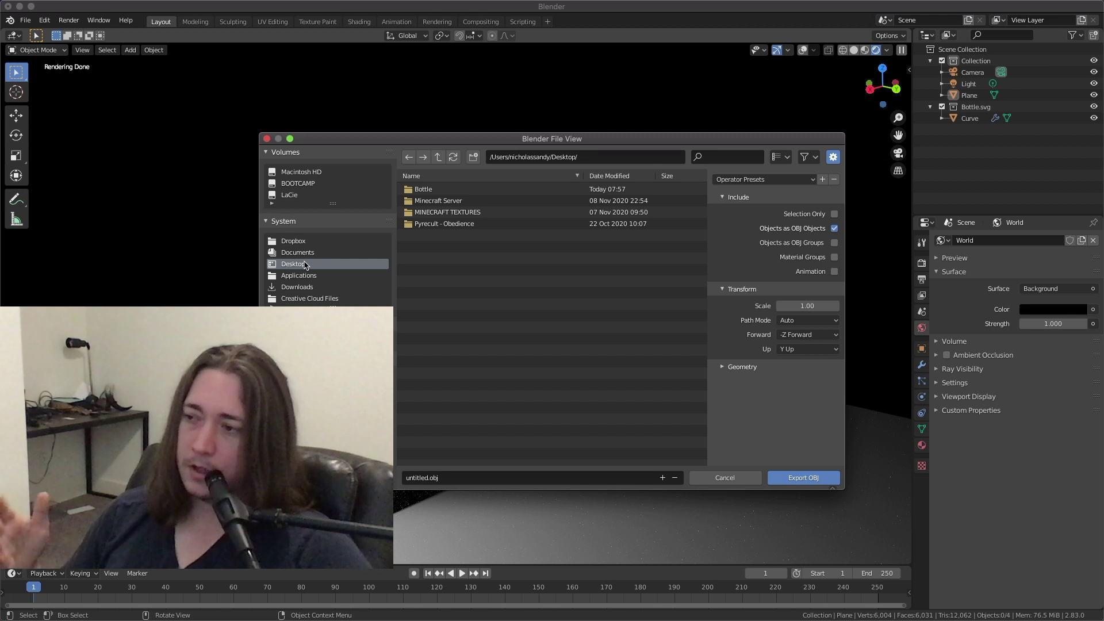
{"action": "double_click", "coordinate": [437, 190]}
{"action": "left_click", "coordinate": [811, 479]}
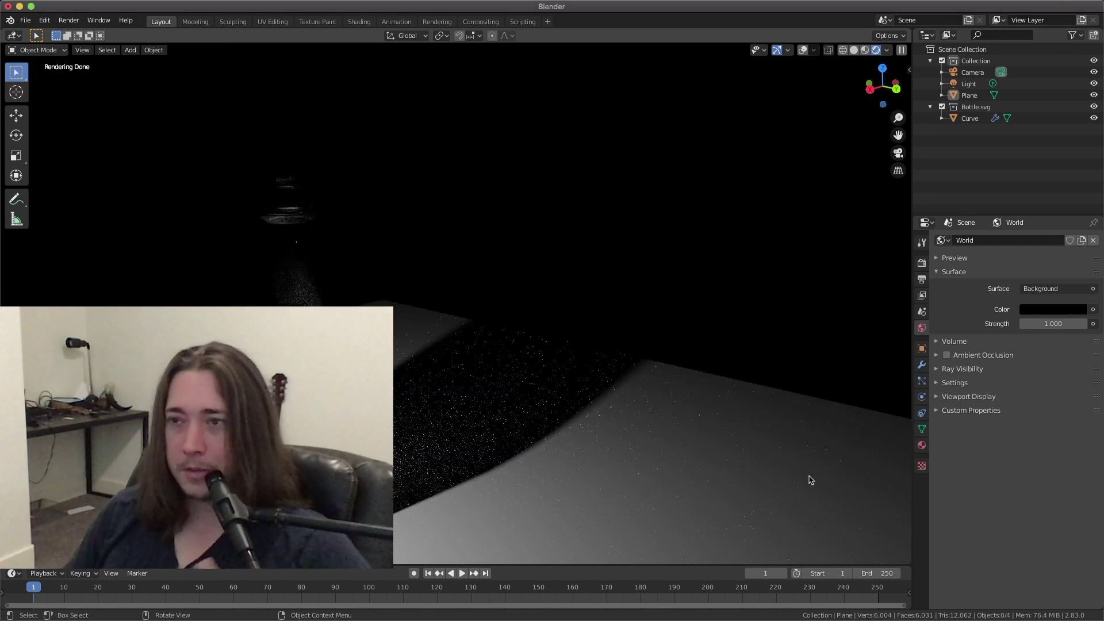
Switch to Adobe Dimension and create a new document.
{"action": "left_click", "coordinate": [20, 6]}
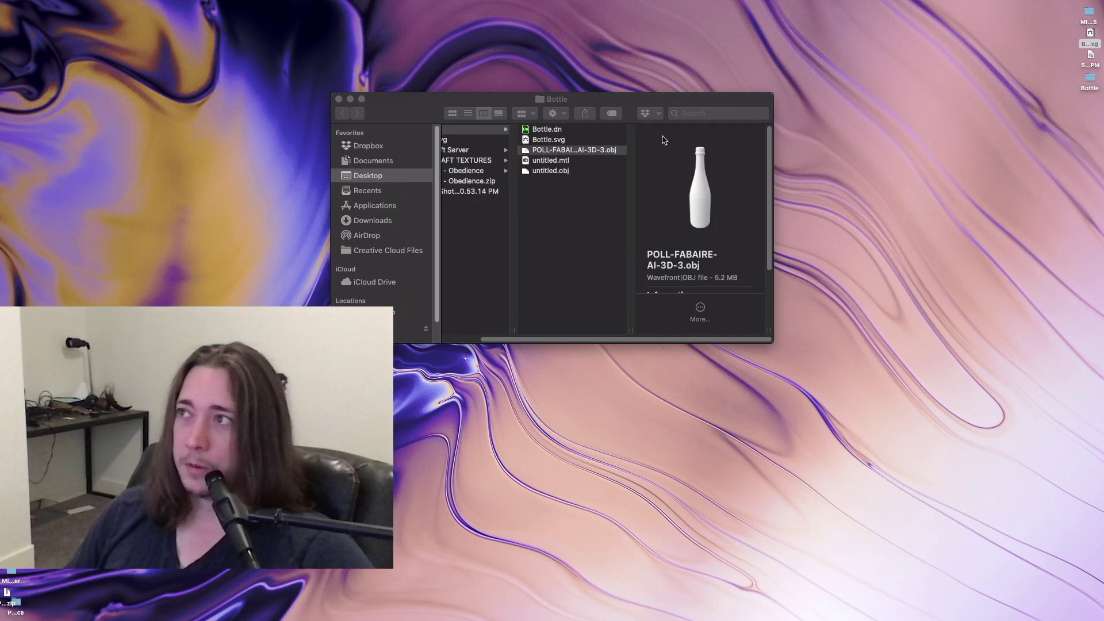
{"action": "left_click", "coordinate": [614, 130]}
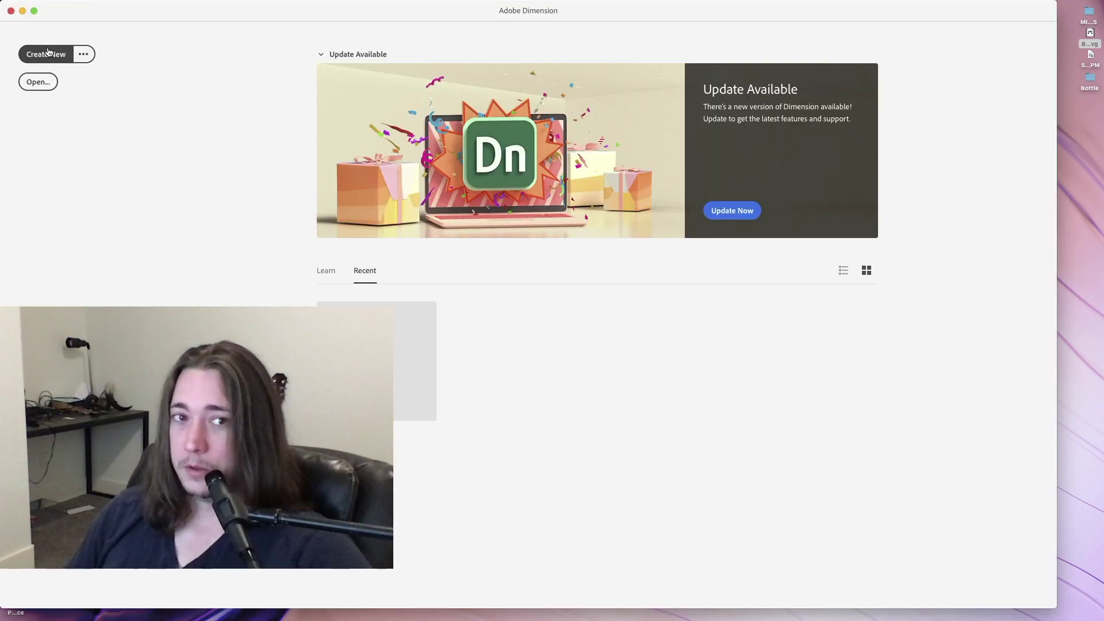
{"action": "left_click", "coordinate": [49, 52]}
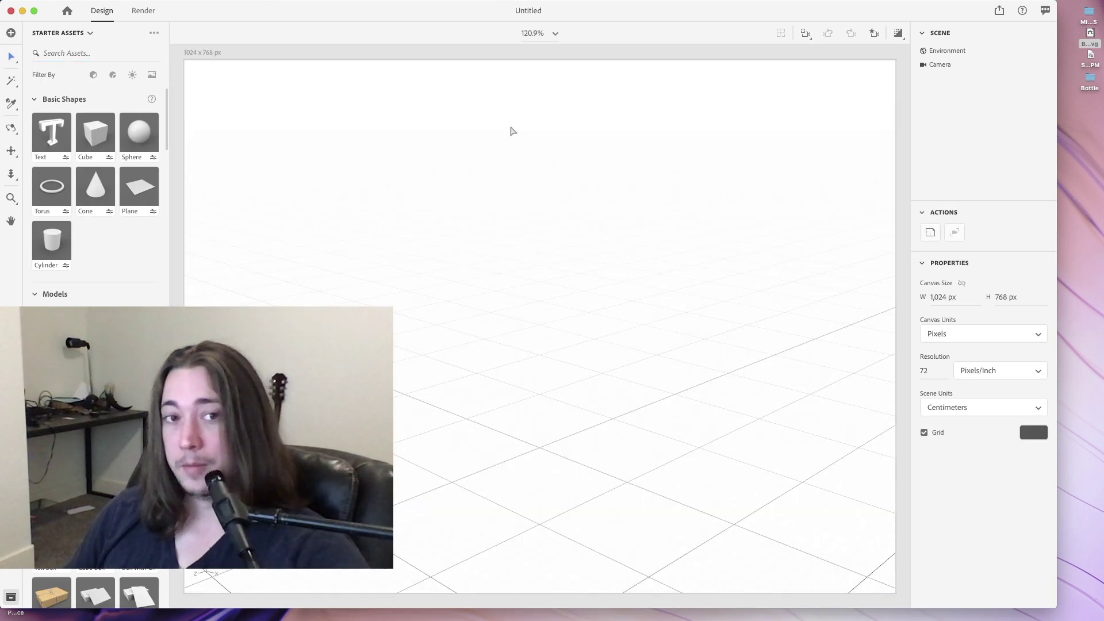
Open untitled.obj from the Bottle folder on the Desktop in the new scene.
{"action": "key", "text": "super+o"}
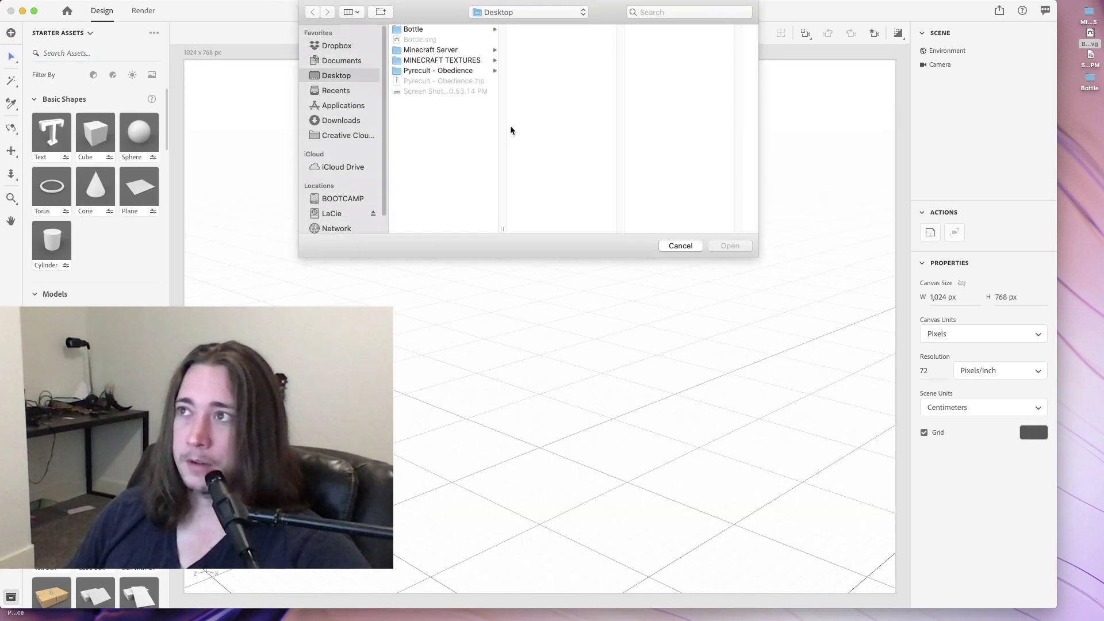
{"action": "left_click", "coordinate": [431, 29]}
{"action": "left_click", "coordinate": [556, 71]}
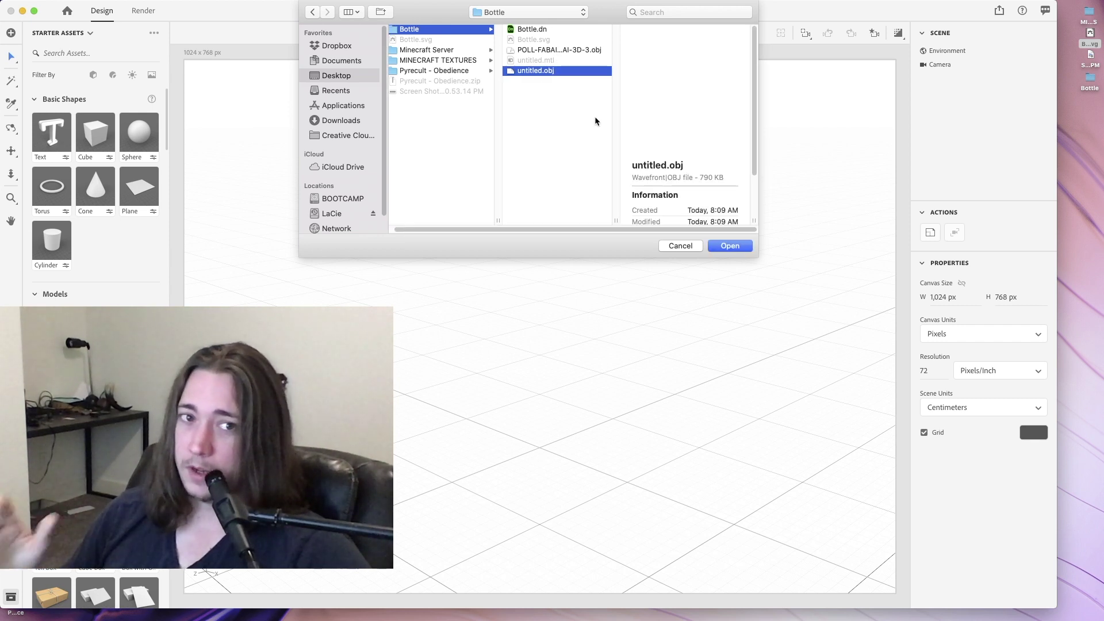
{"action": "left_click", "coordinate": [730, 246]}
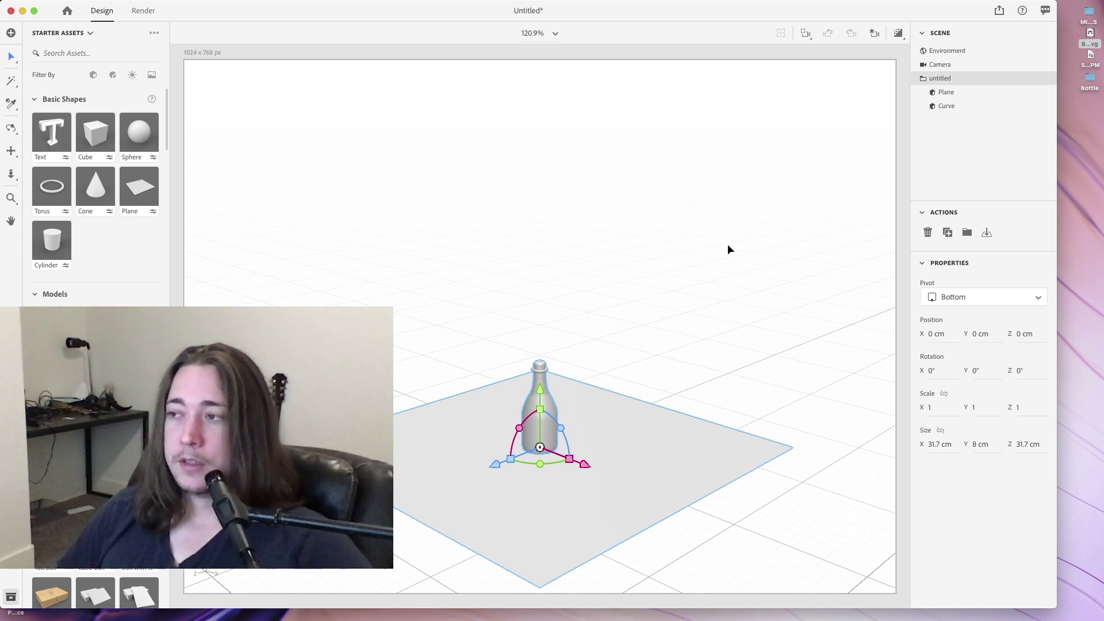
Delete the Plane object from the imported untitled group, leaving only the Curve bottle.
{"action": "left_click", "coordinate": [679, 342]}
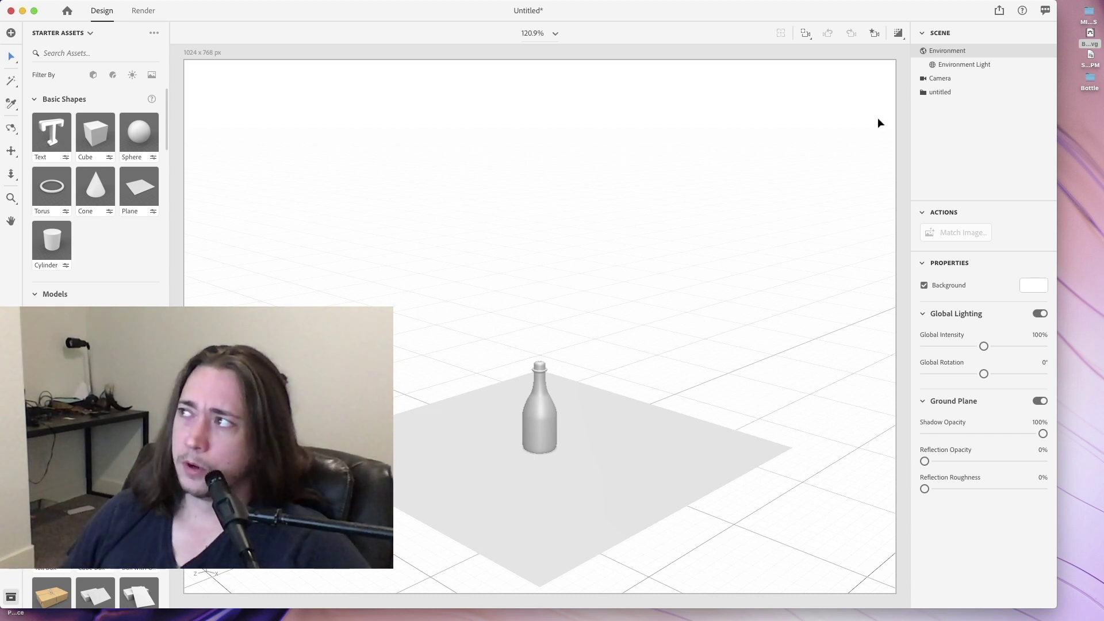
{"action": "left_click", "coordinate": [927, 94]}
{"action": "left_click", "coordinate": [925, 93]}
{"action": "left_click", "coordinate": [943, 106]}
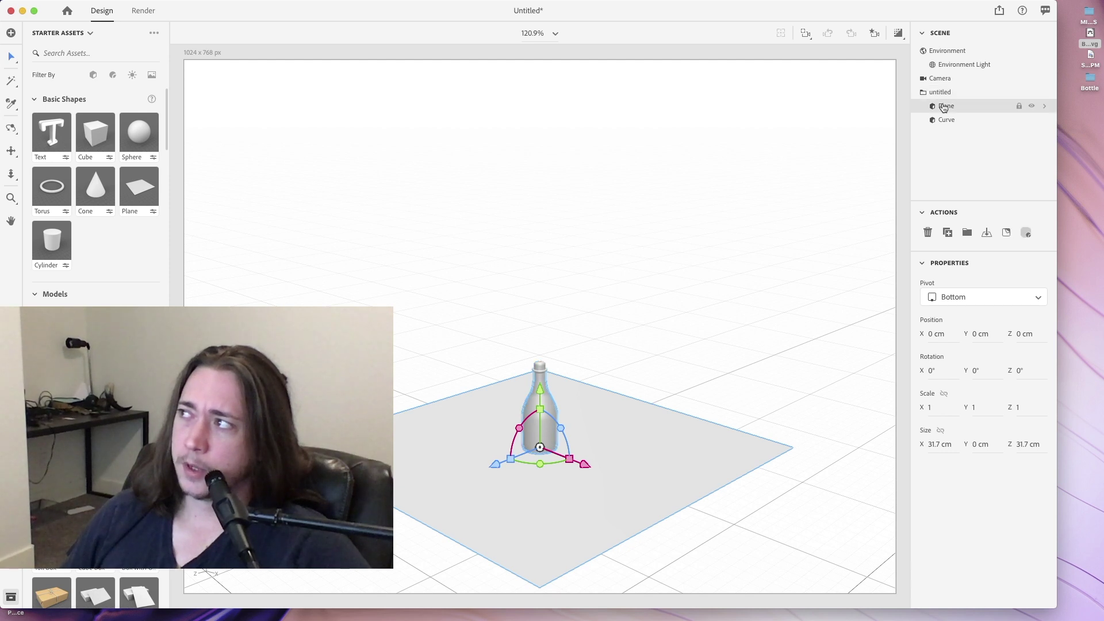
{"action": "left_click", "coordinate": [927, 232]}
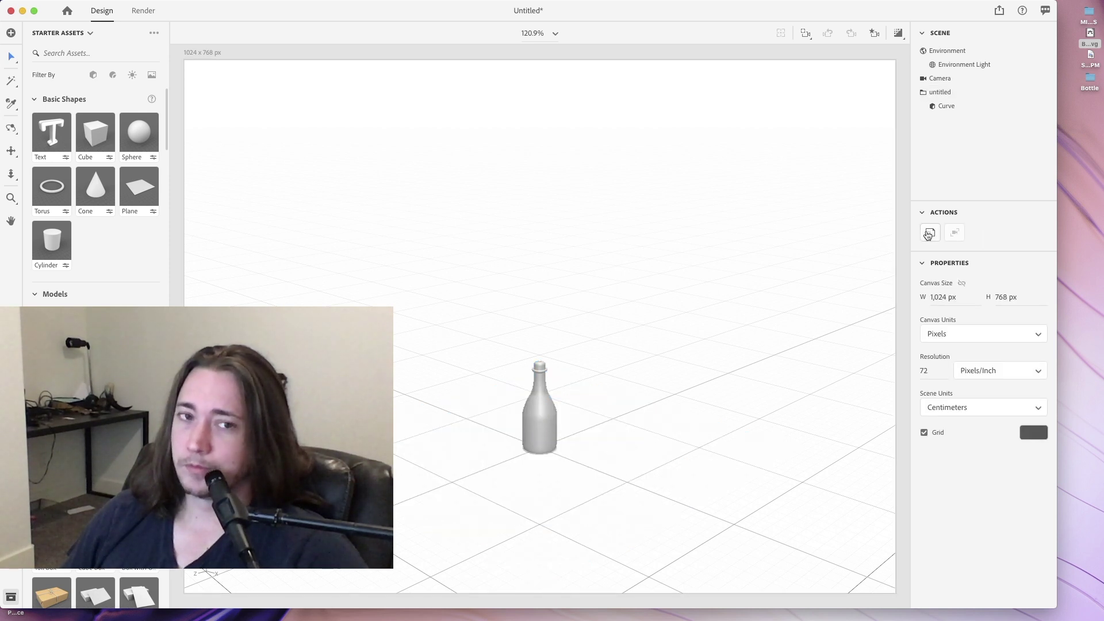
Frame the bottle, apply the Adobe Standard Glass material to it, and turn on the render preview.
{"action": "left_click", "coordinate": [541, 411]}
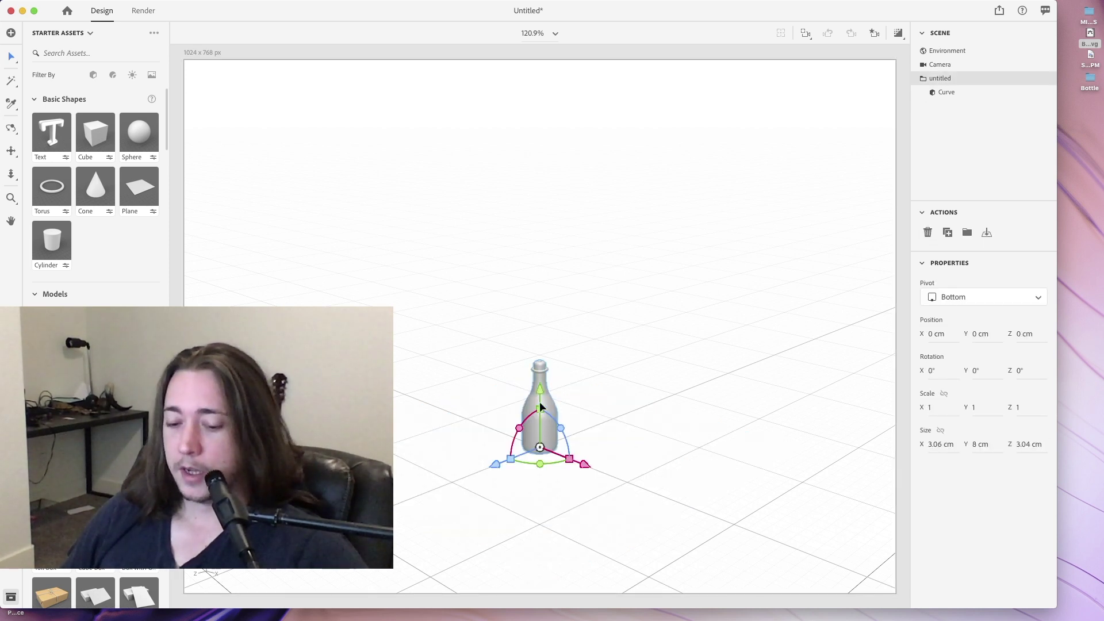
{"action": "key", "text": "f"}
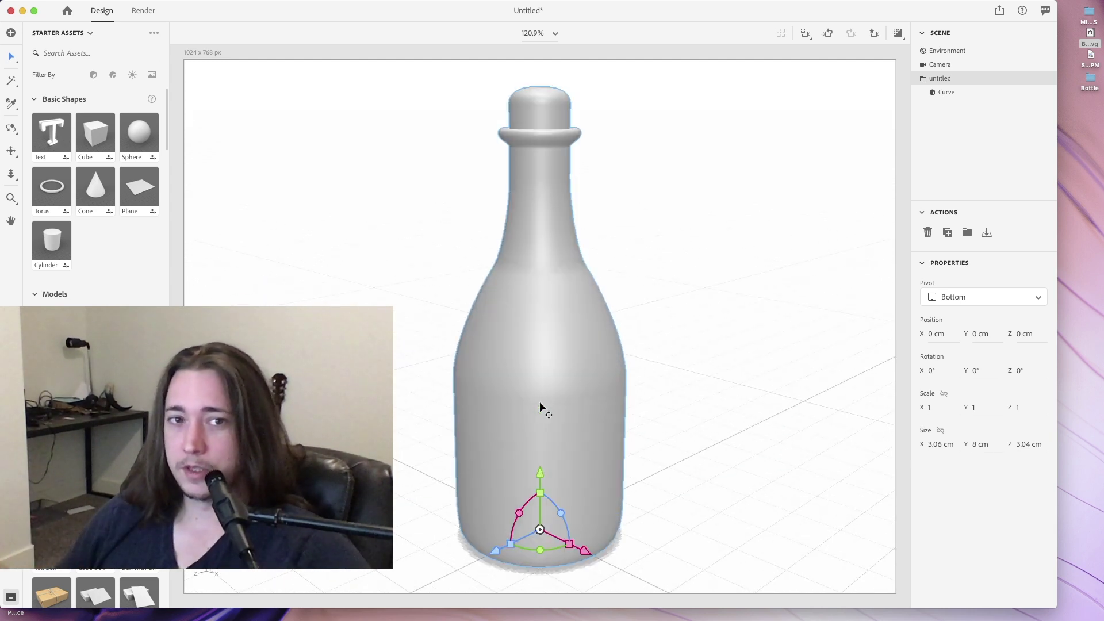
{"action": "left_click", "coordinate": [113, 76]}
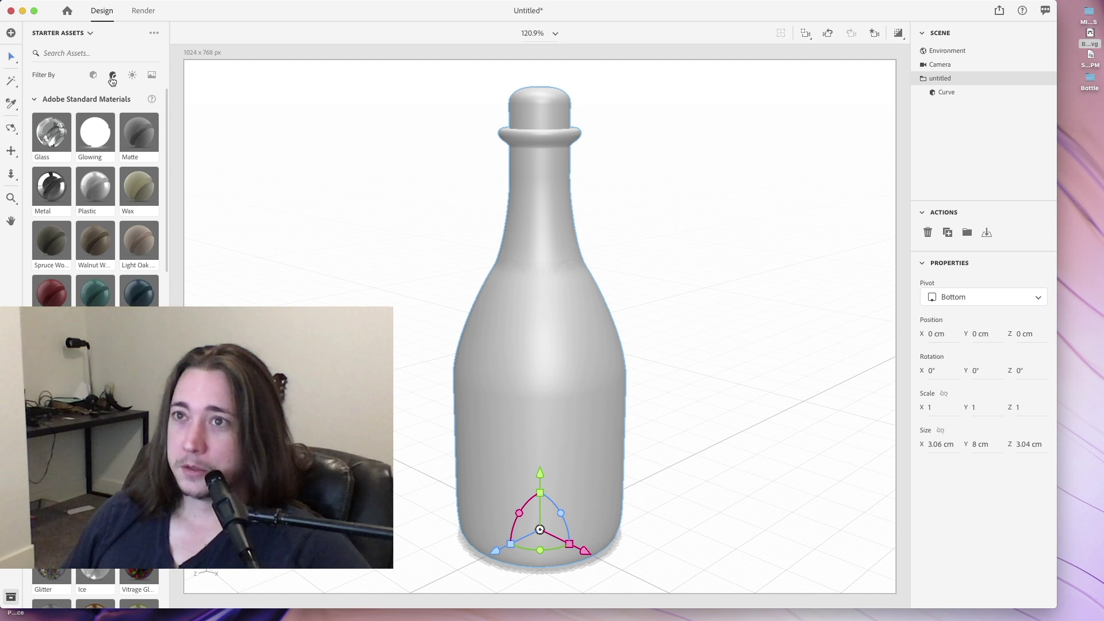
{"action": "left_click", "coordinate": [57, 139]}
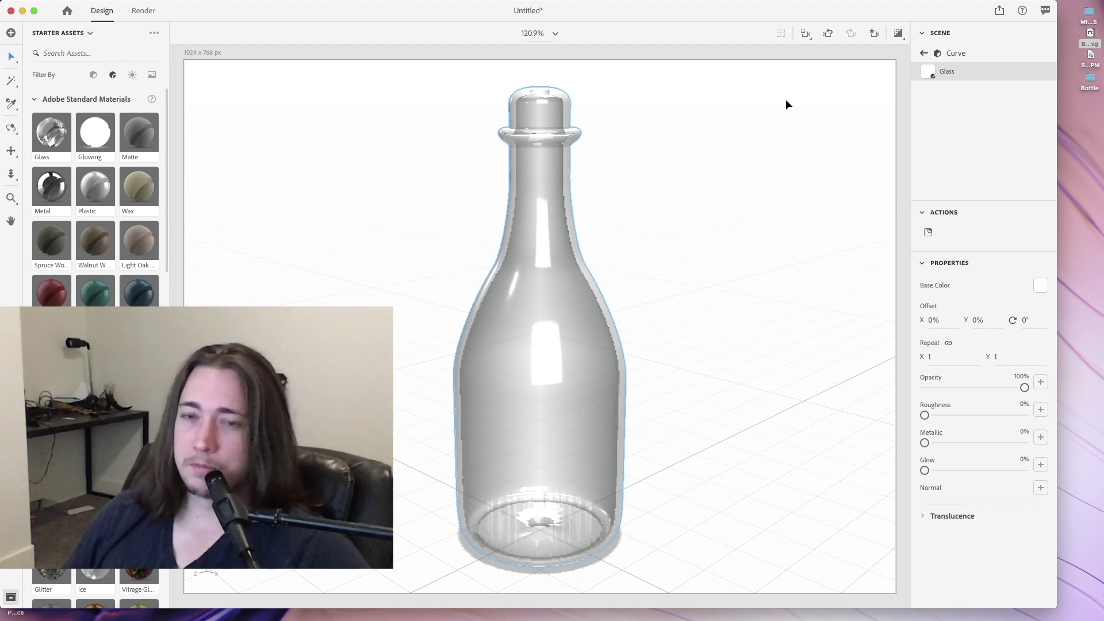
{"action": "left_click", "coordinate": [896, 33]}
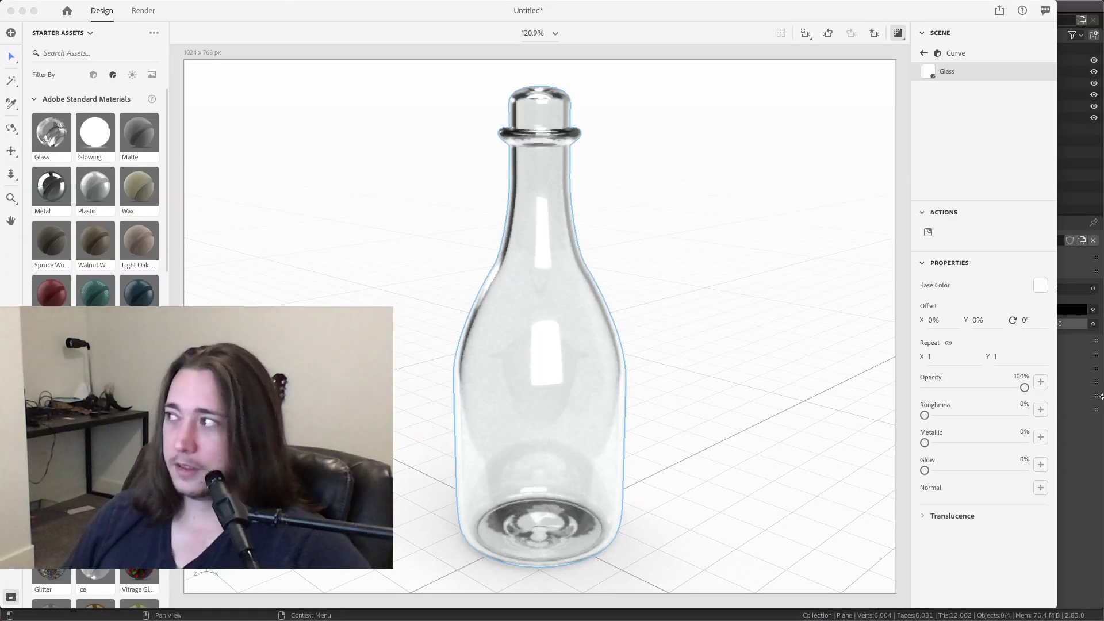
Switch to Blender, show the Curve bottle's base in wireframe Edit Mode, and hide the Plane.
{"action": "key", "text": "super+Tab"}
{"action": "left_click", "coordinate": [970, 117]}
{"action": "key", "text": "Tab"}
{"action": "left_click", "coordinate": [857, 50]}
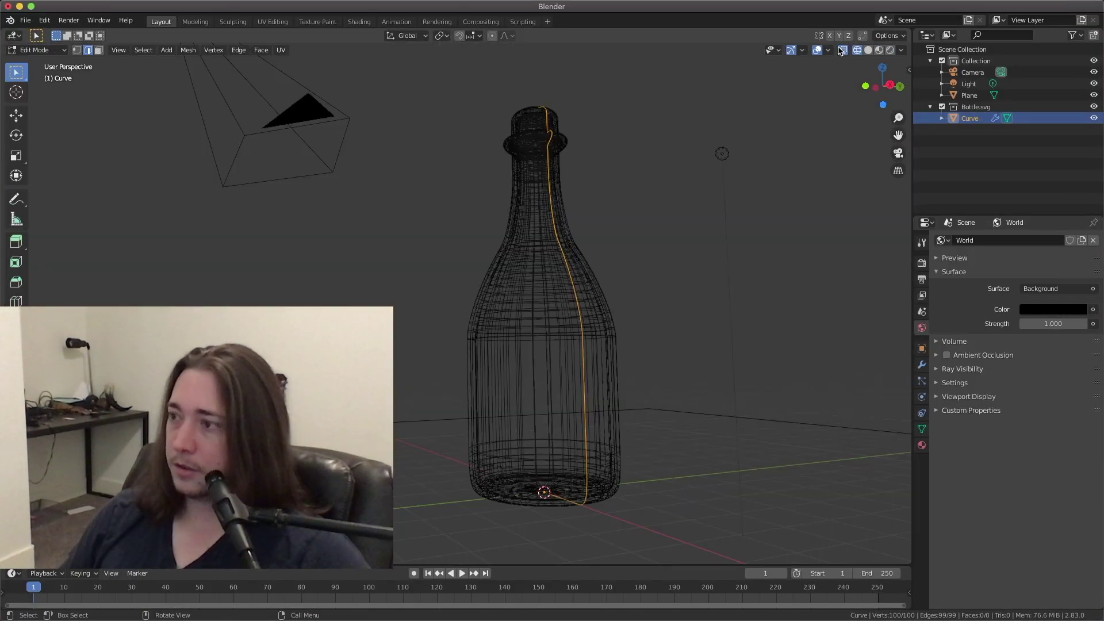
{"action": "left_click_drag", "start_coordinate": [880, 86], "coordinate": [863, 129]}
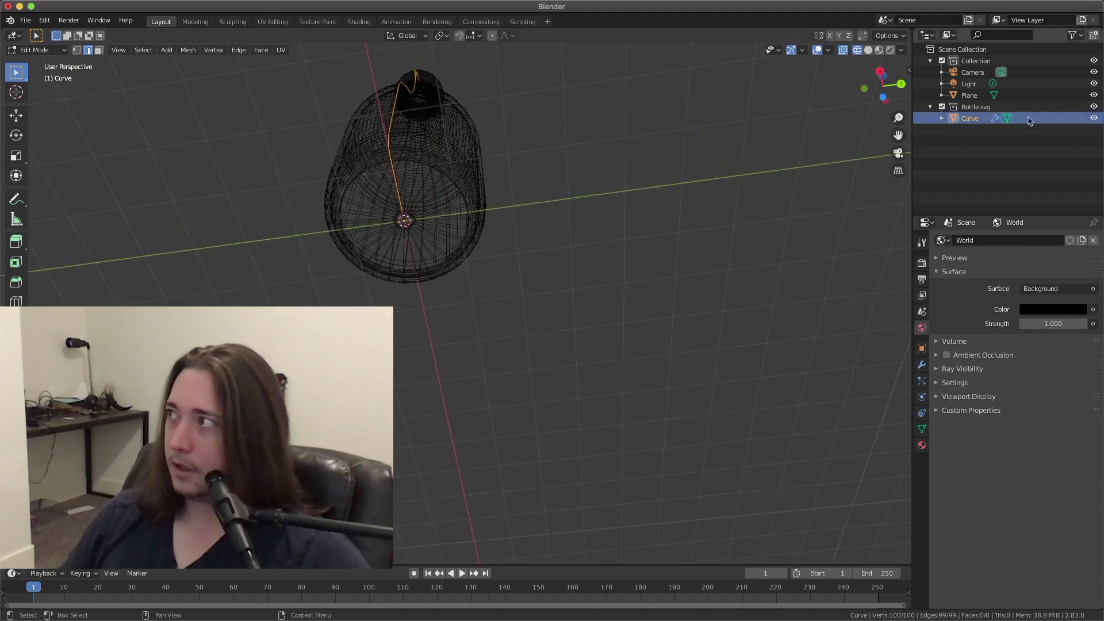
{"action": "left_click", "coordinate": [1094, 96]}
{"action": "scroll", "coordinate": [402, 219], "scroll_direction": "up", "scroll_amount": 5}
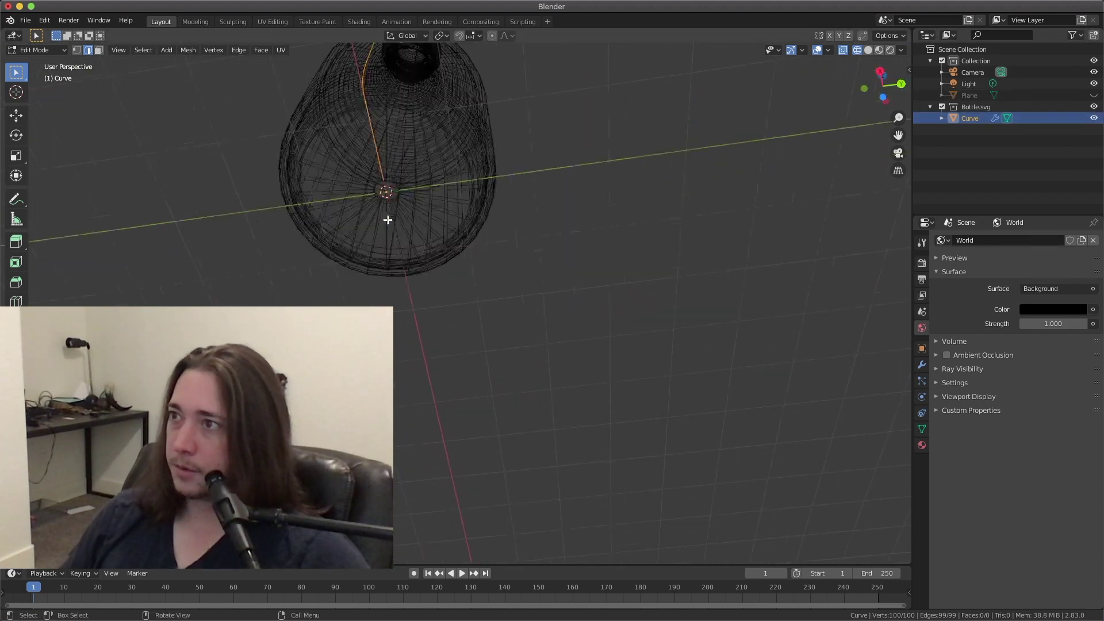
{"action": "left_click_drag", "start_coordinate": [898, 135], "coordinate": [1025, 410]}
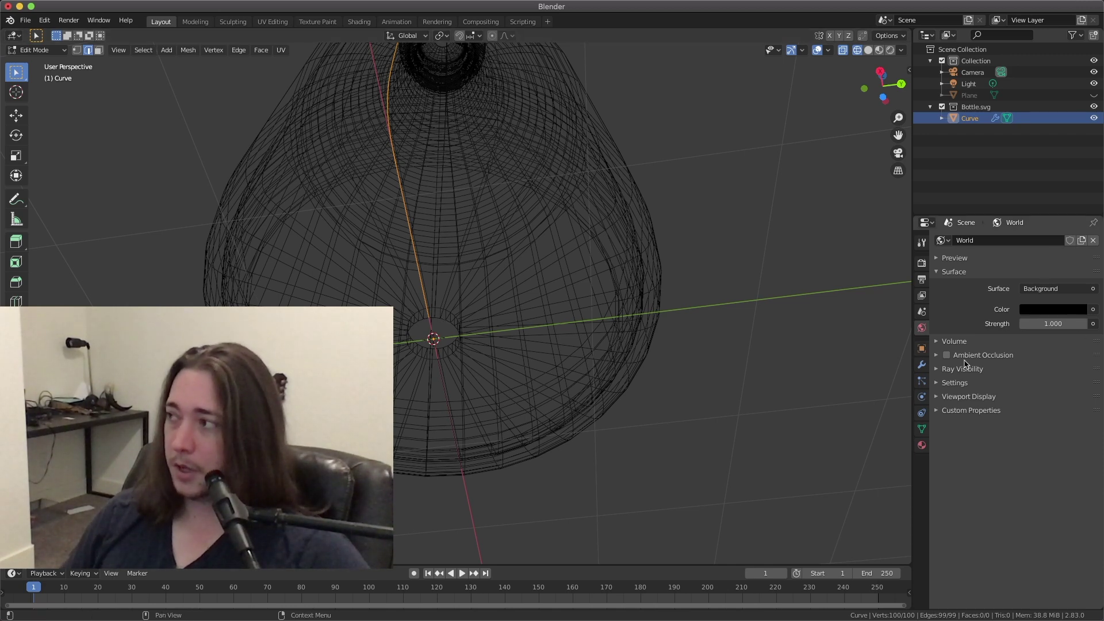
Turn off the viewport display of the bottle's Solidify modifier.
{"action": "left_click", "coordinate": [922, 366]}
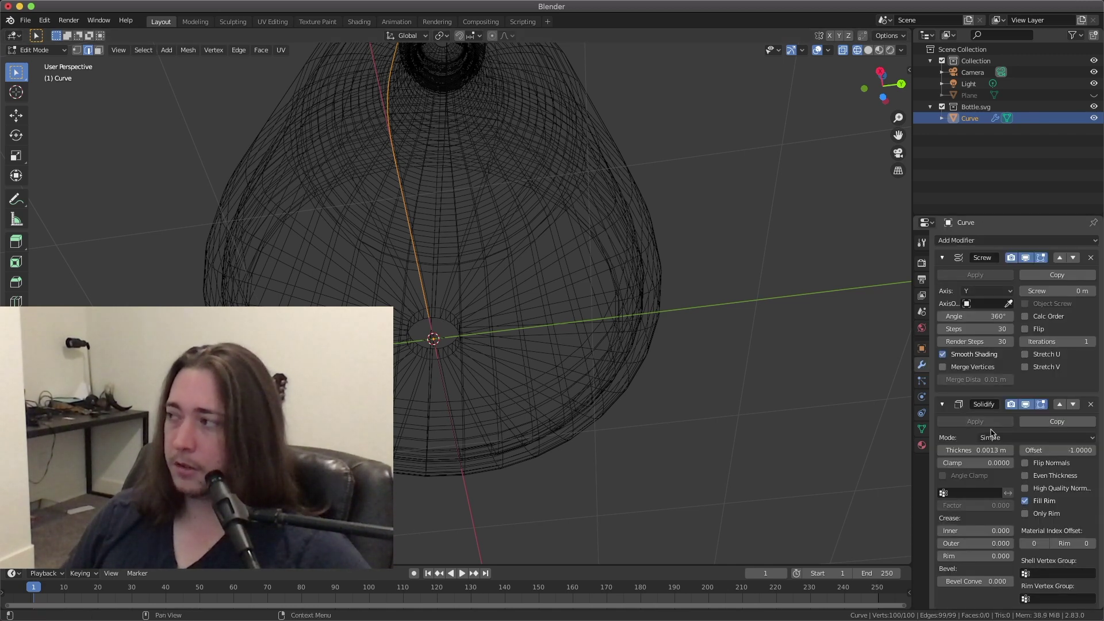
{"action": "left_click", "coordinate": [1026, 405]}
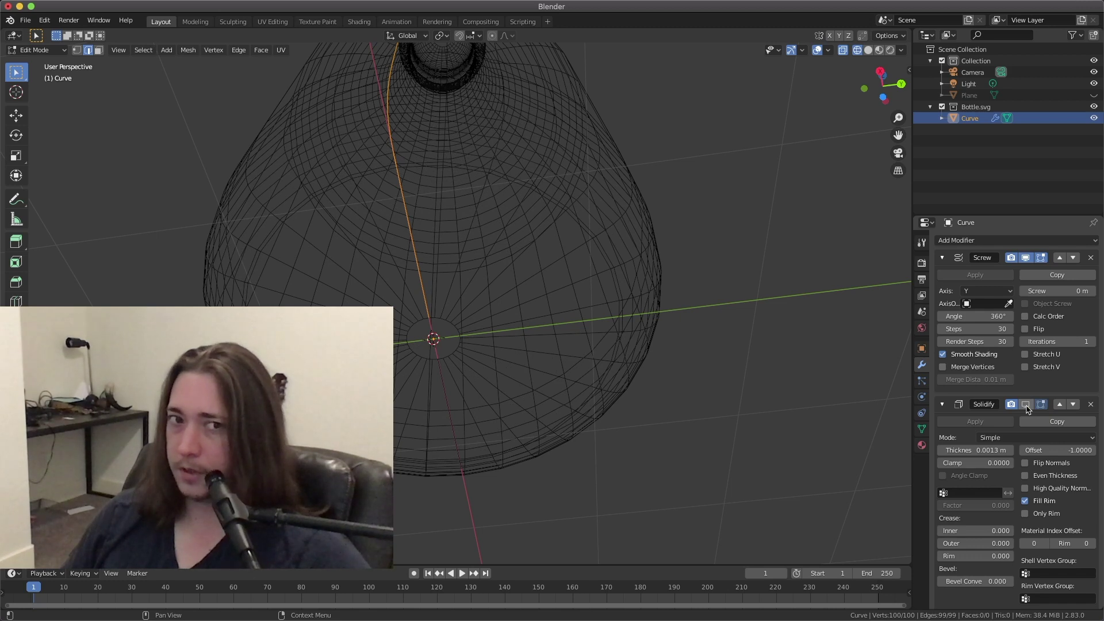
{"action": "left_click", "coordinate": [1084, 330]}
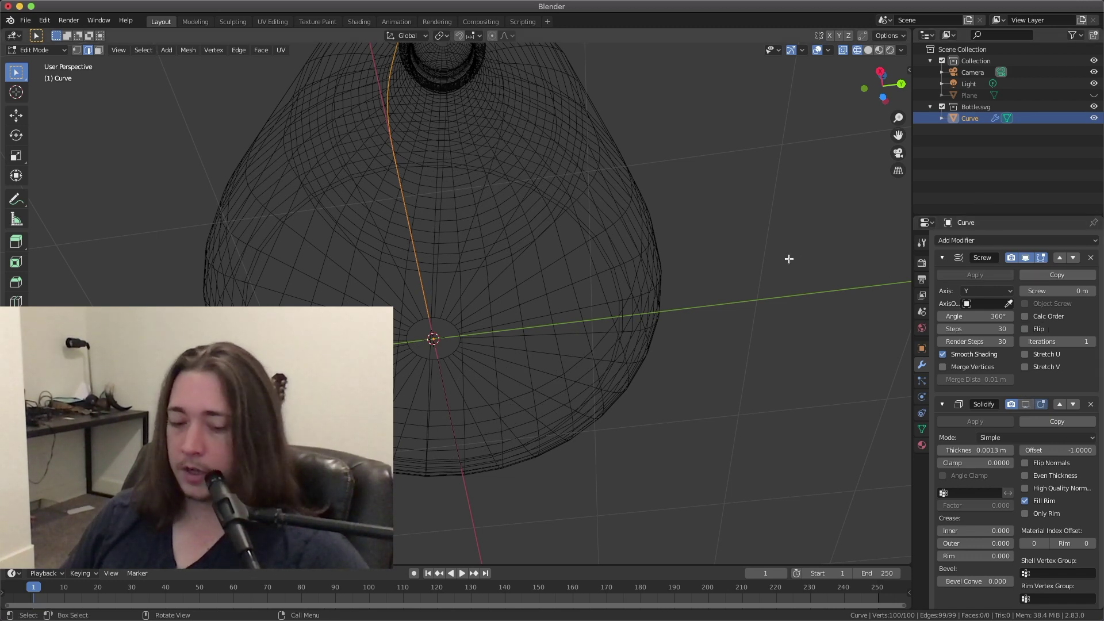
Try applying the bottle's Screw modifier to make its mesh editable, and undo it.
{"action": "key", "text": "Tab"}
{"action": "left_click", "coordinate": [975, 275]}
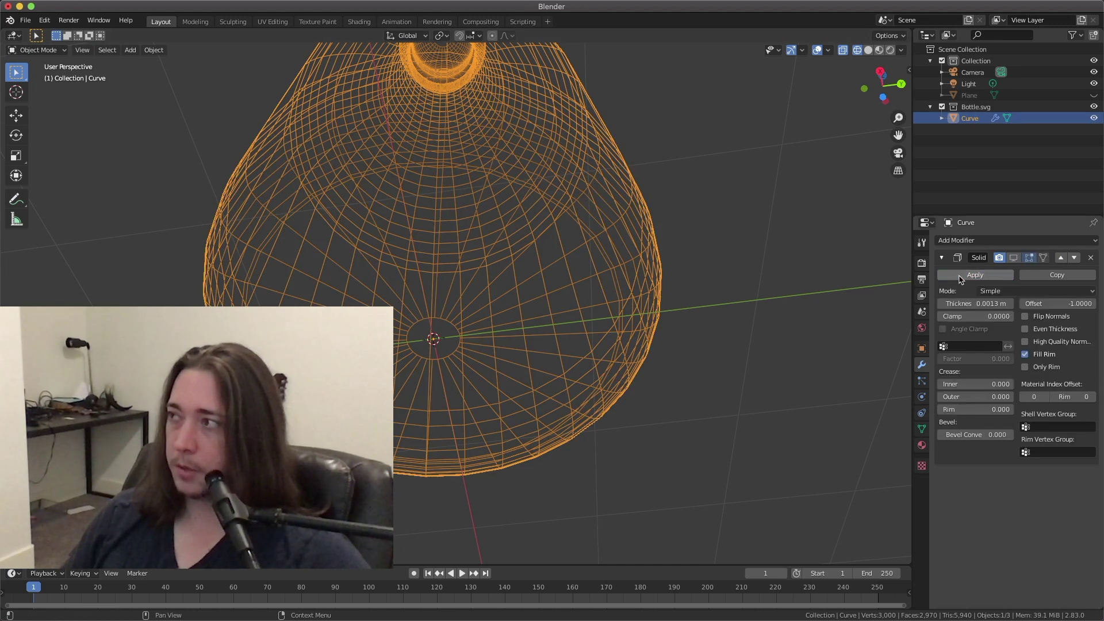
{"action": "key", "text": "Tab"}
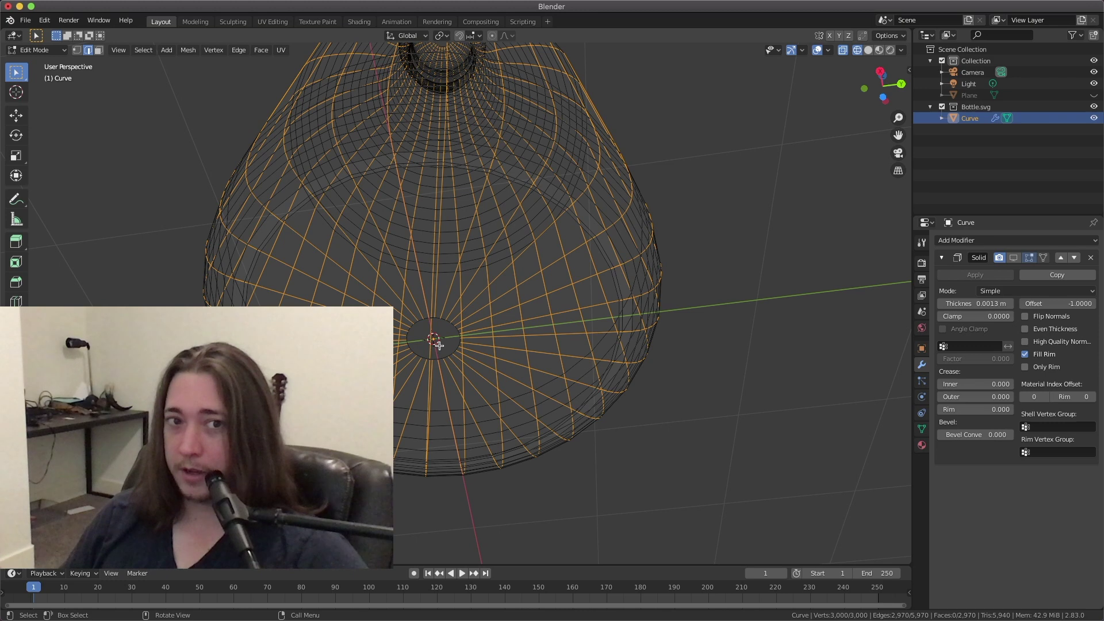
{"action": "key", "text": "ctrl+z"}
{"action": "key", "text": "ctrl+z"}
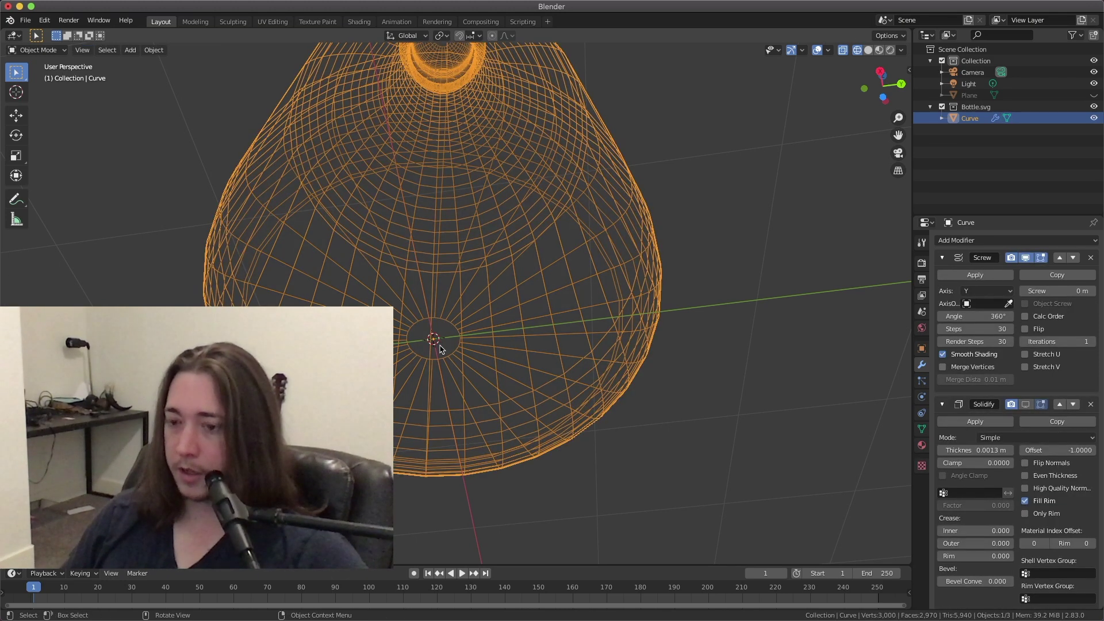
Check in Edit Mode which bottle geometry can be selected while the Screw modifier is unapplied.
{"action": "key", "text": "Tab"}
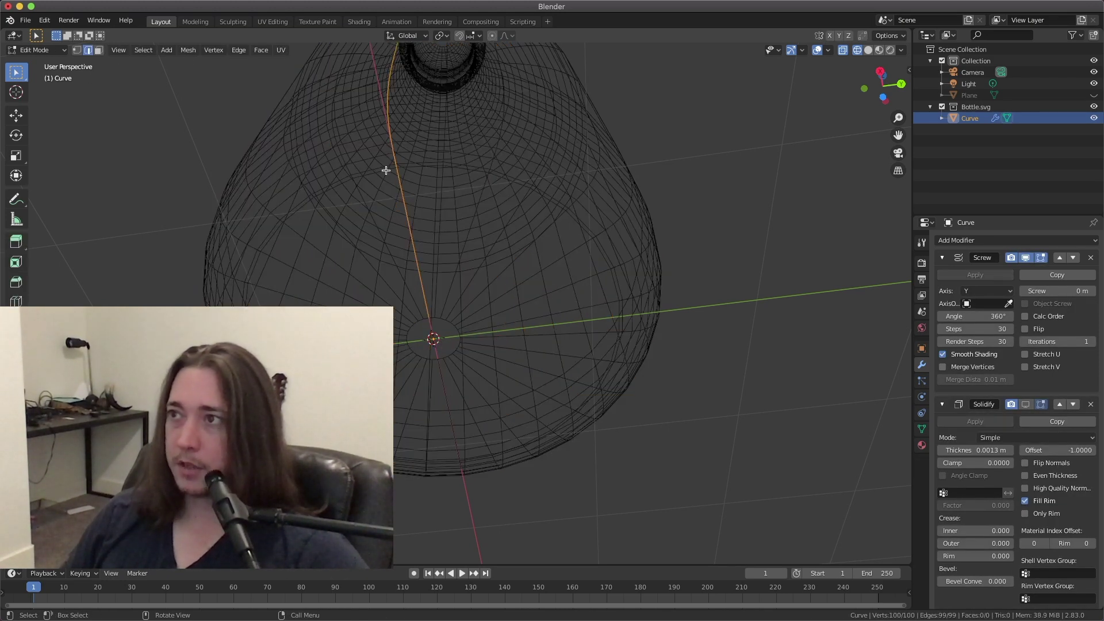
{"action": "left_click_drag", "start_coordinate": [282, 181], "coordinate": [678, 446]}
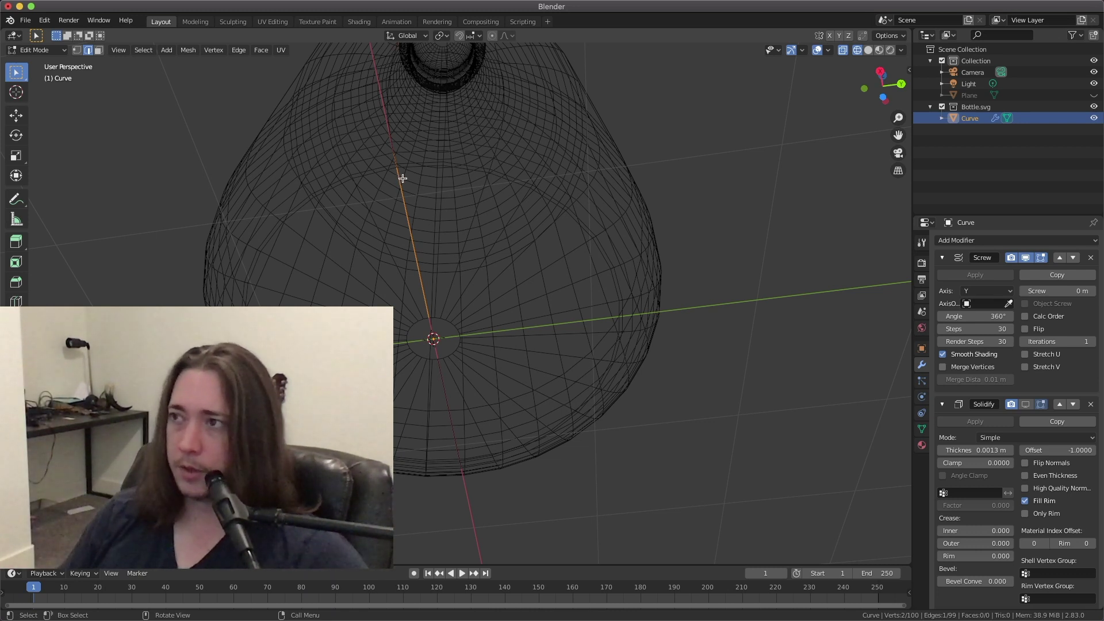
{"action": "key", "text": "Tab"}
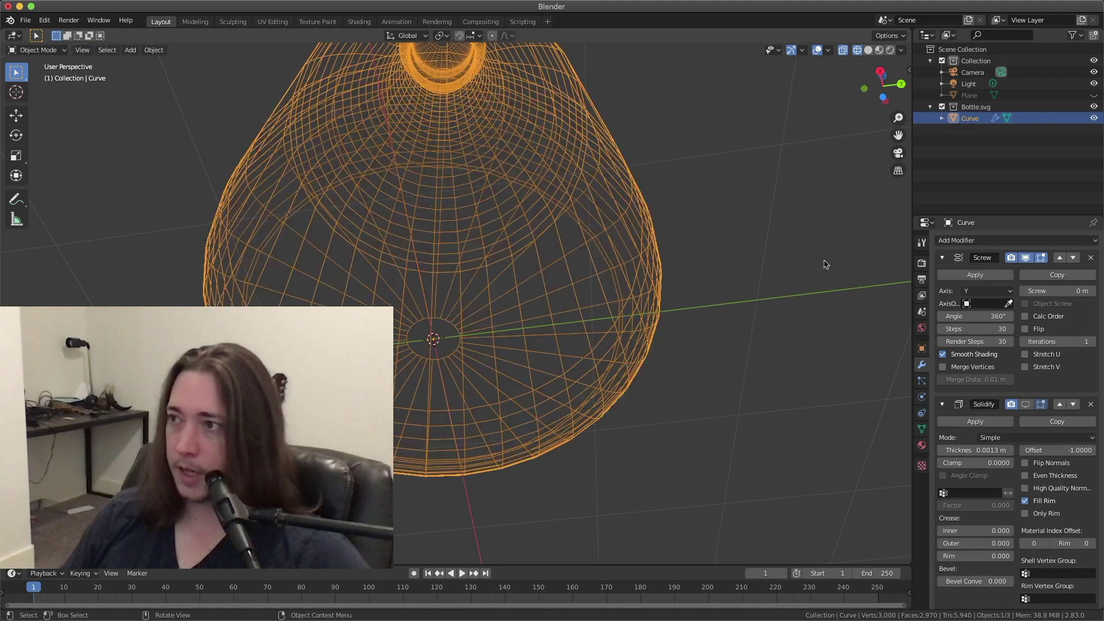
Apply the Screw modifier to the bottle and check that the lower body's mesh is selectable in Edit Mode.
{"action": "left_click", "coordinate": [960, 275]}
{"action": "key", "text": "Tab"}
{"action": "left_click_drag", "start_coordinate": [207, 124], "coordinate": [667, 483]}
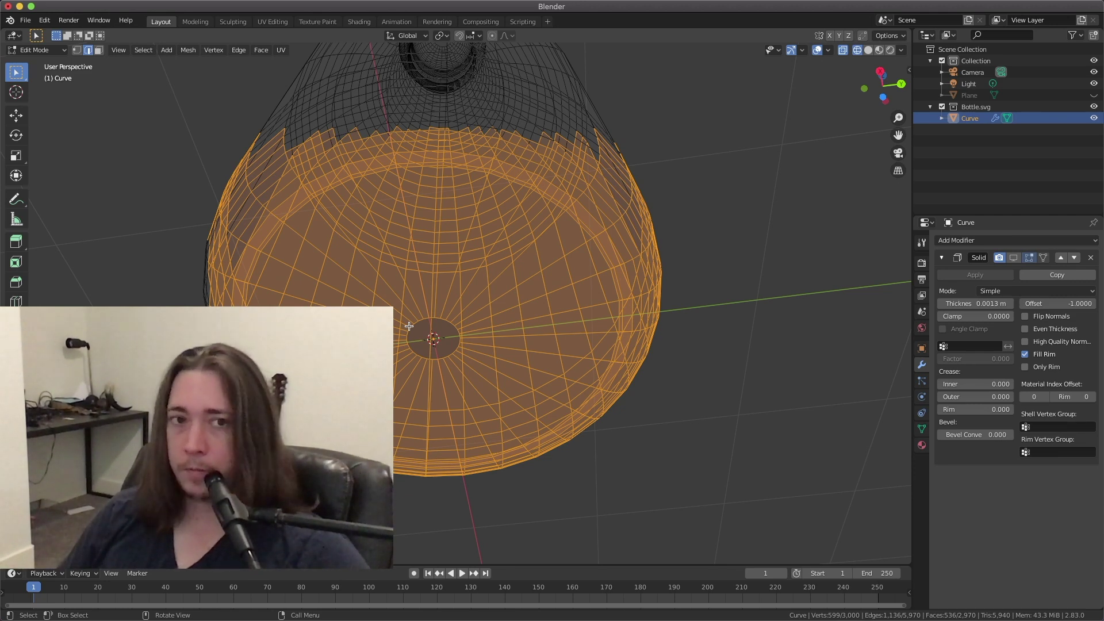
{"action": "key", "text": "alt+a"}
{"action": "key", "text": "Tab"}
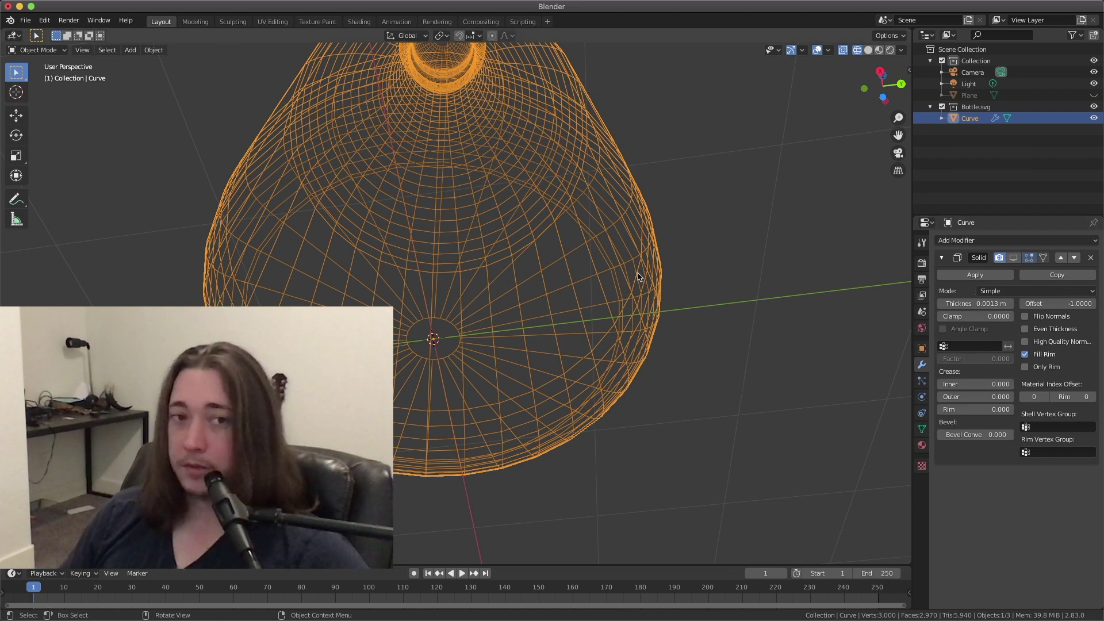
Select the edge loop around the hole in the bottle's base and merge its vertices at center.
{"action": "key", "text": "Tab"}
{"action": "left_click", "coordinate": [439, 355]}
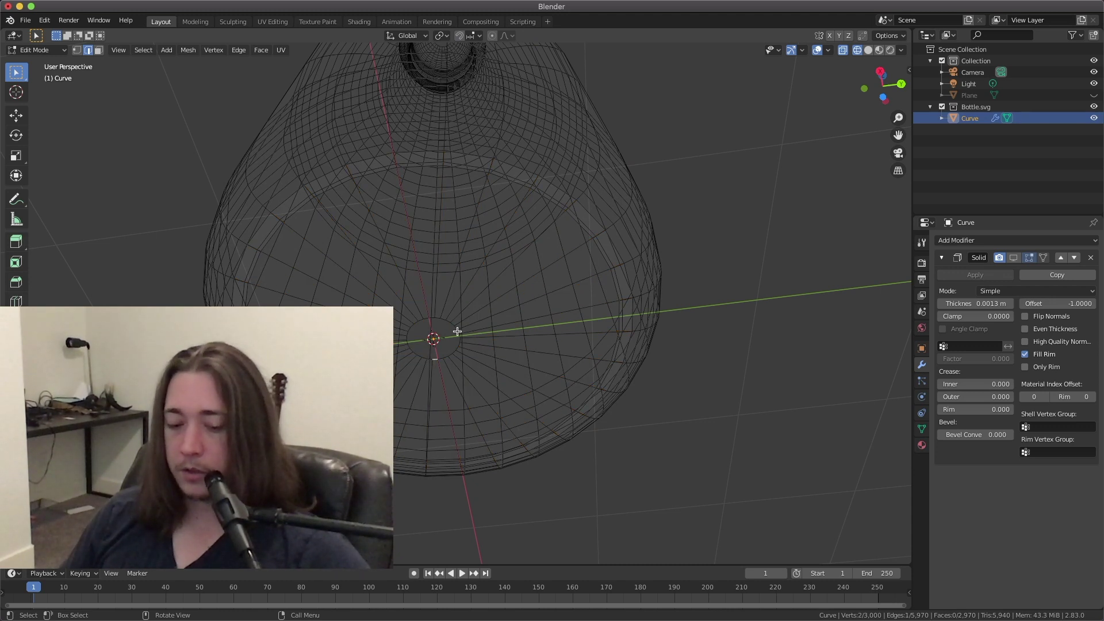
{"action": "left_click", "coordinate": [437, 318], "text": "alt"}
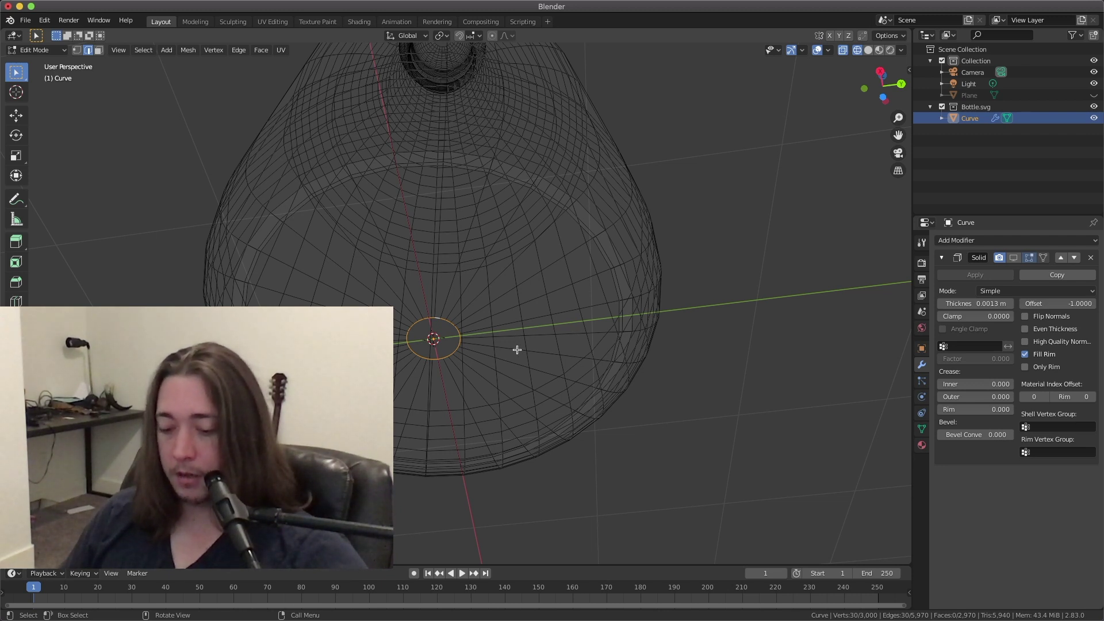
{"action": "key", "text": "m"}
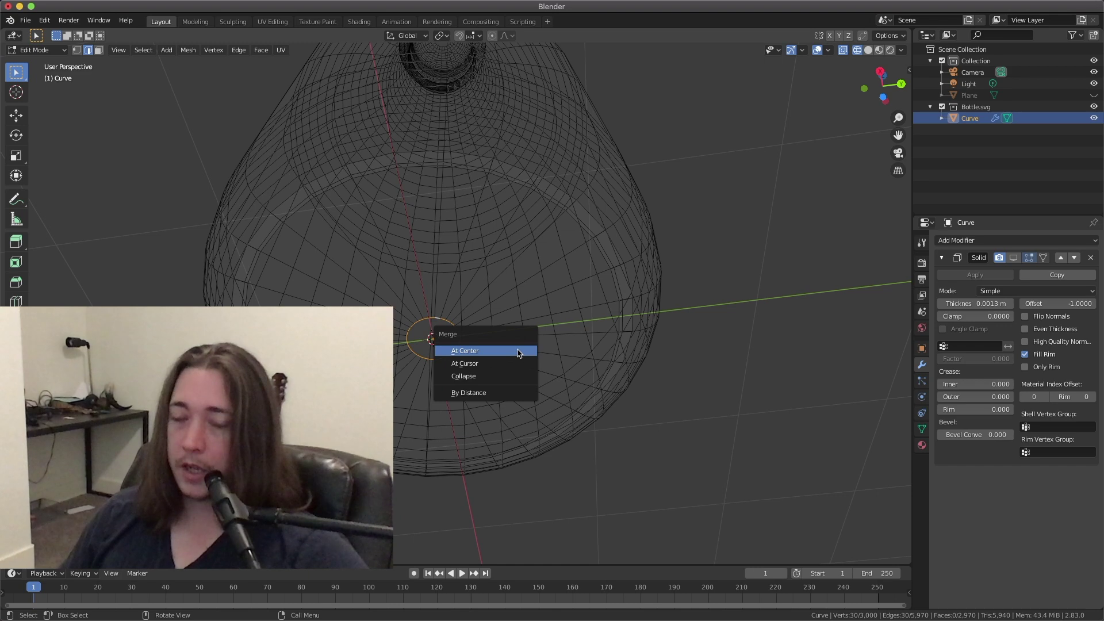
{"action": "left_click", "coordinate": [519, 353]}
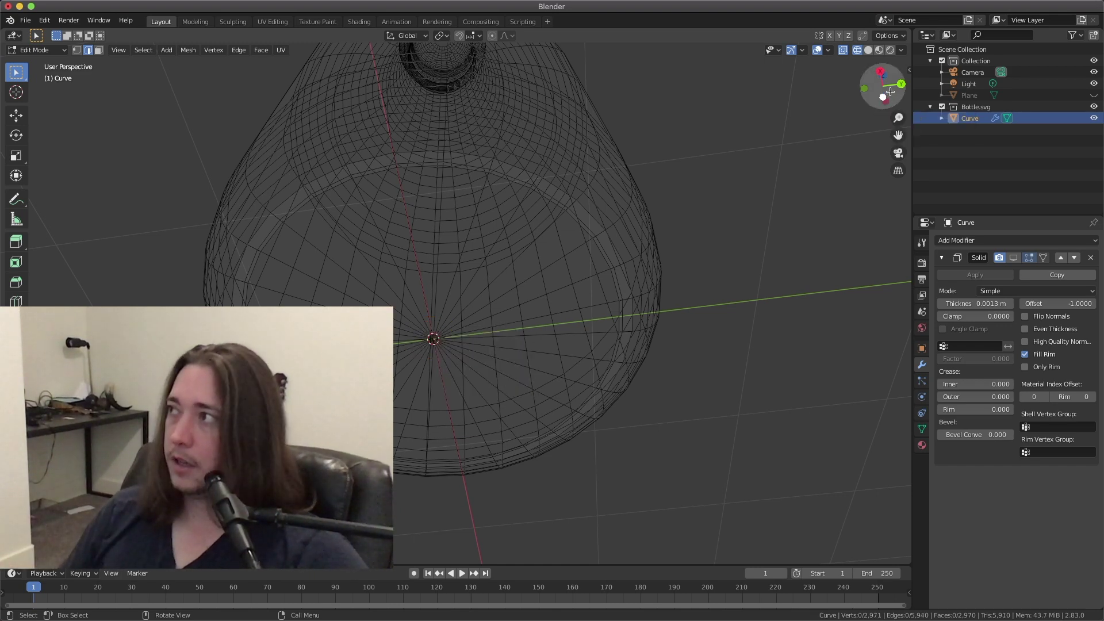
Select the edge loop around the open hole at the bottle's top, merge its vertices at center, and return to Object Mode.
{"action": "left_click_drag", "start_coordinate": [883, 76], "coordinate": [865, 97]}
{"action": "scroll", "coordinate": [521, 176], "scroll_direction": "up", "scroll_amount": 5}
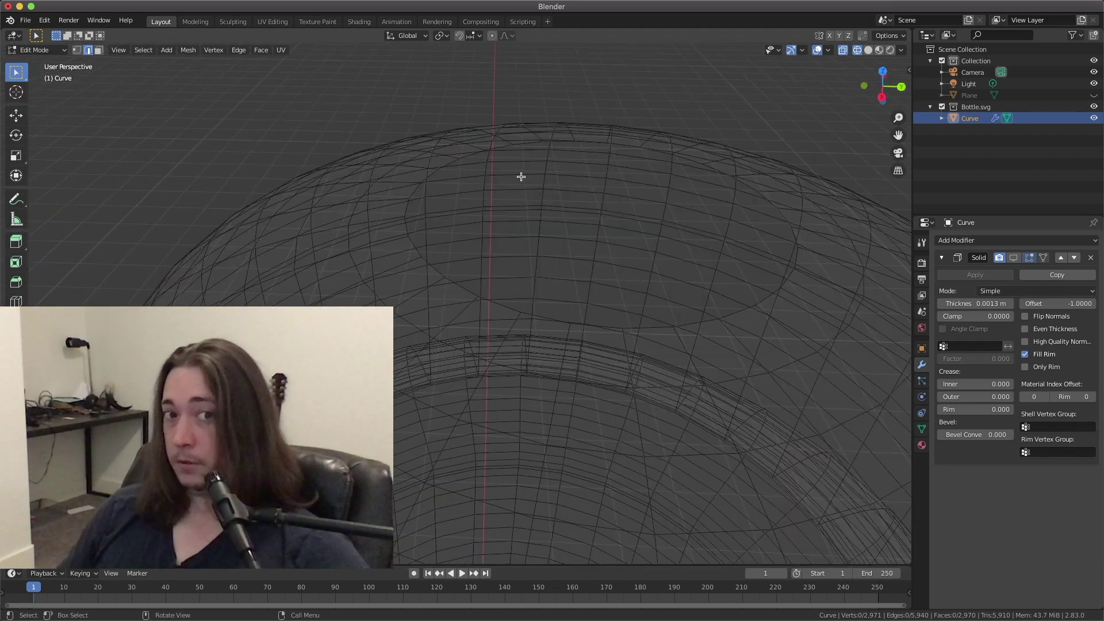
{"action": "key", "text": "shift+z"}
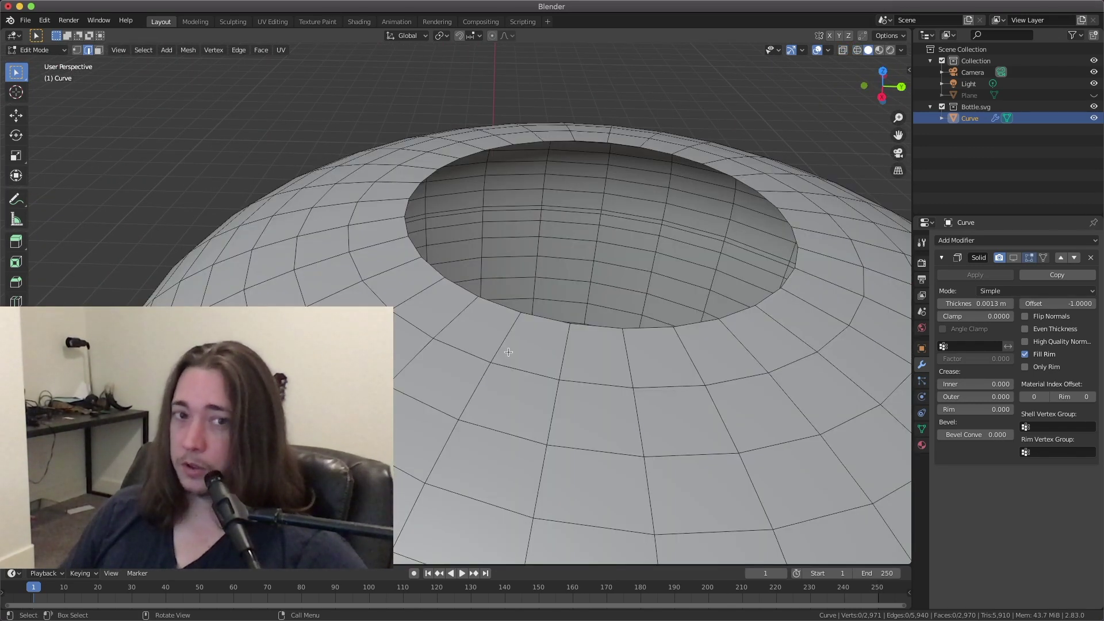
{"action": "left_click", "coordinate": [542, 317], "text": "alt"}
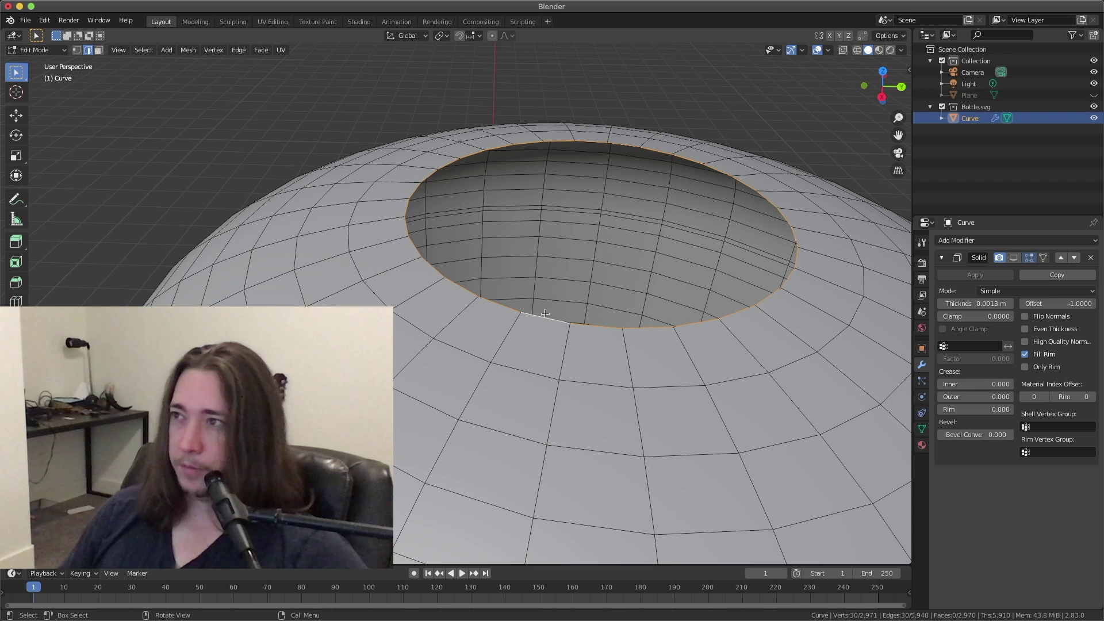
{"action": "key", "text": "m"}
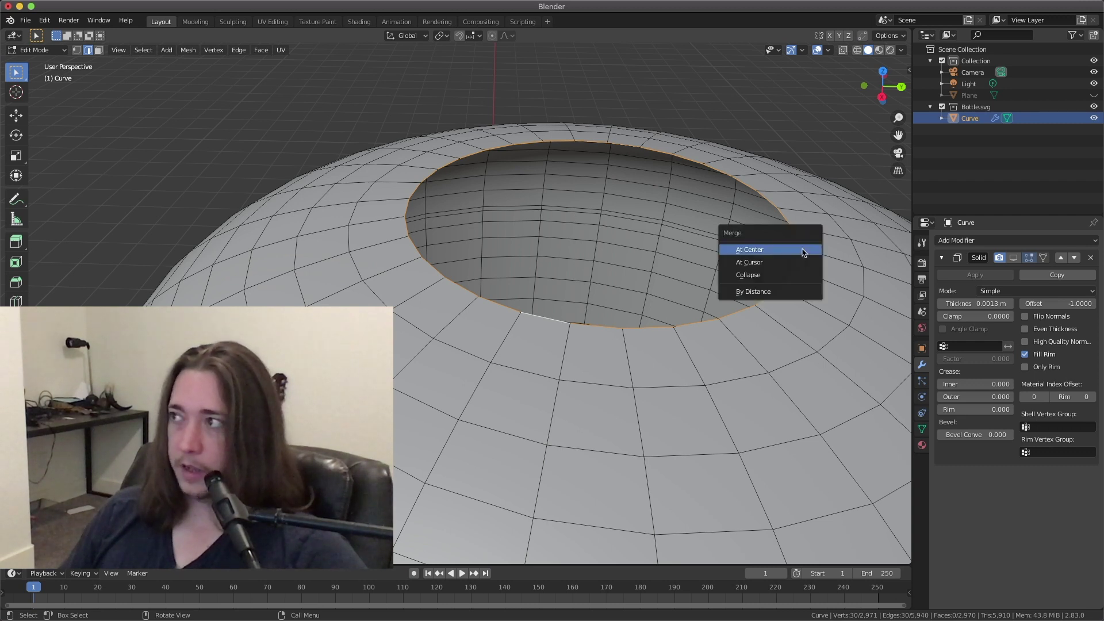
{"action": "left_click", "coordinate": [802, 252]}
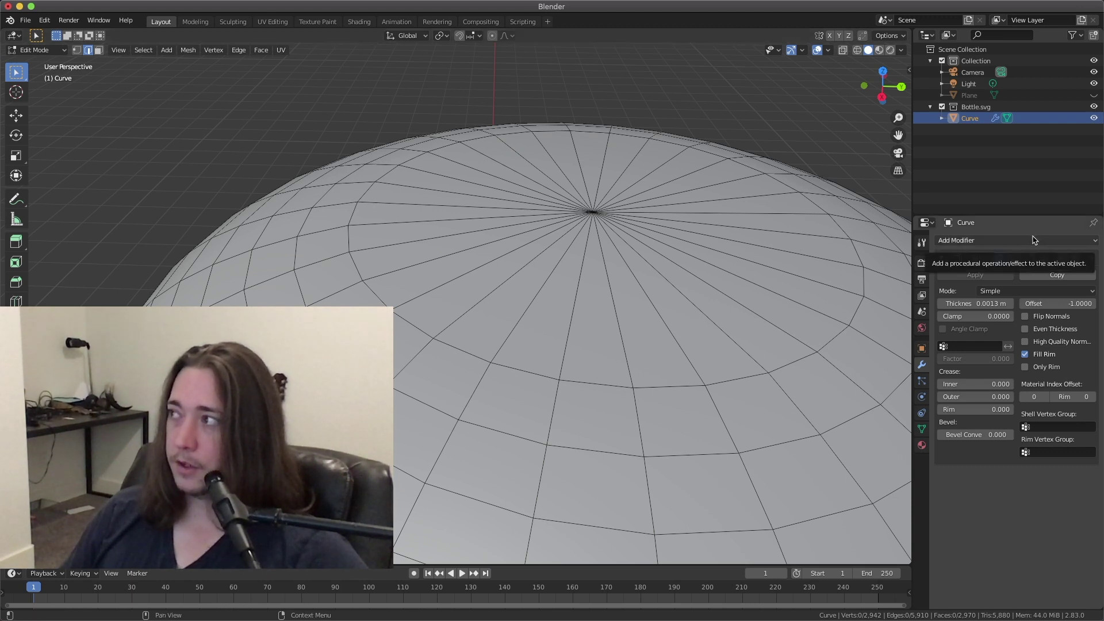
{"action": "key", "text": "Tab"}
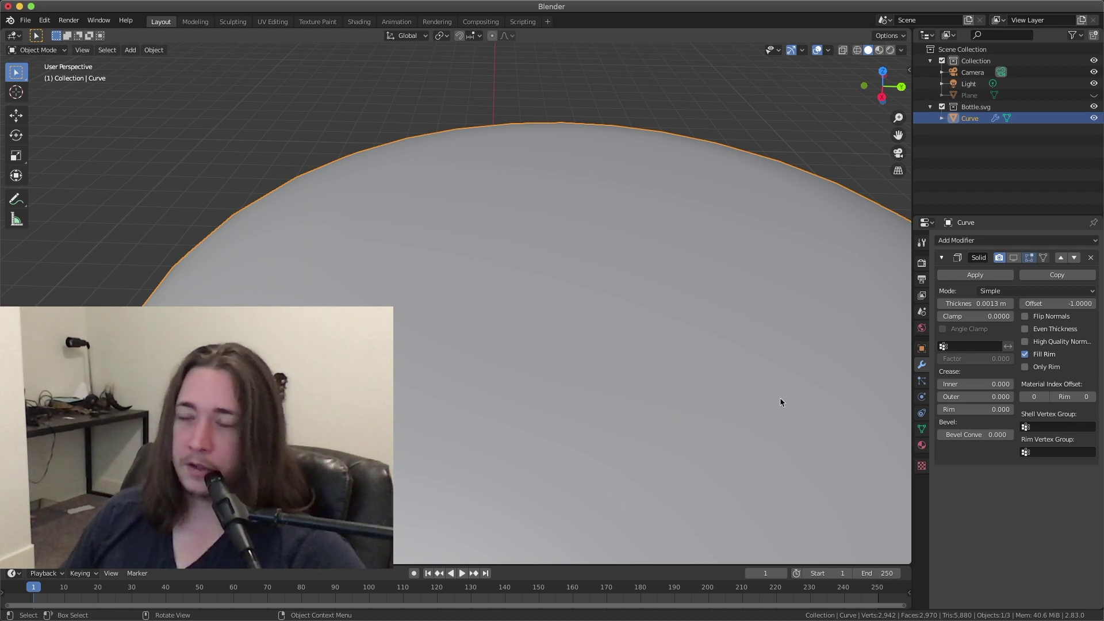
Add a Subdivision Surface modifier to the bottle and set its render and viewport subdivisions to 3.
{"action": "left_click", "coordinate": [1000, 241]}
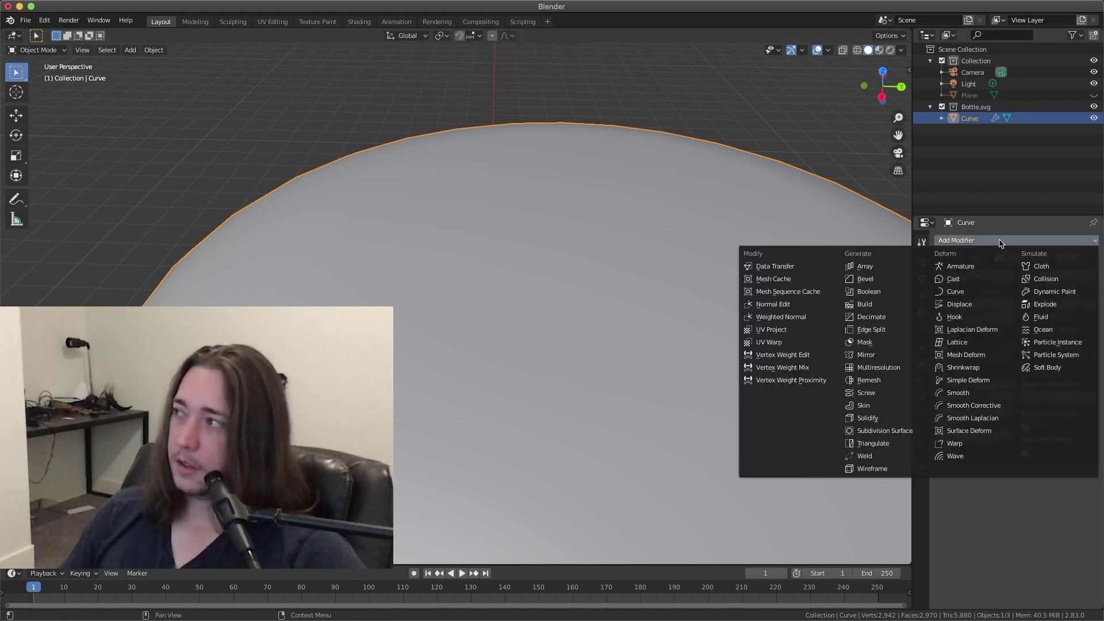
{"action": "left_click", "coordinate": [872, 420]}
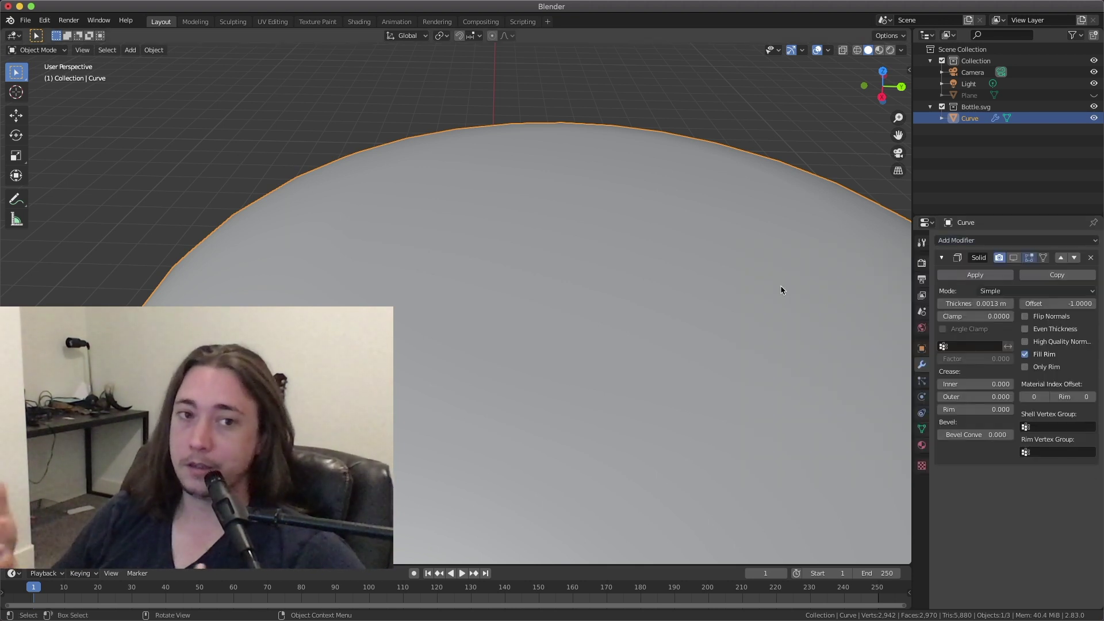
{"action": "left_click", "coordinate": [1029, 243]}
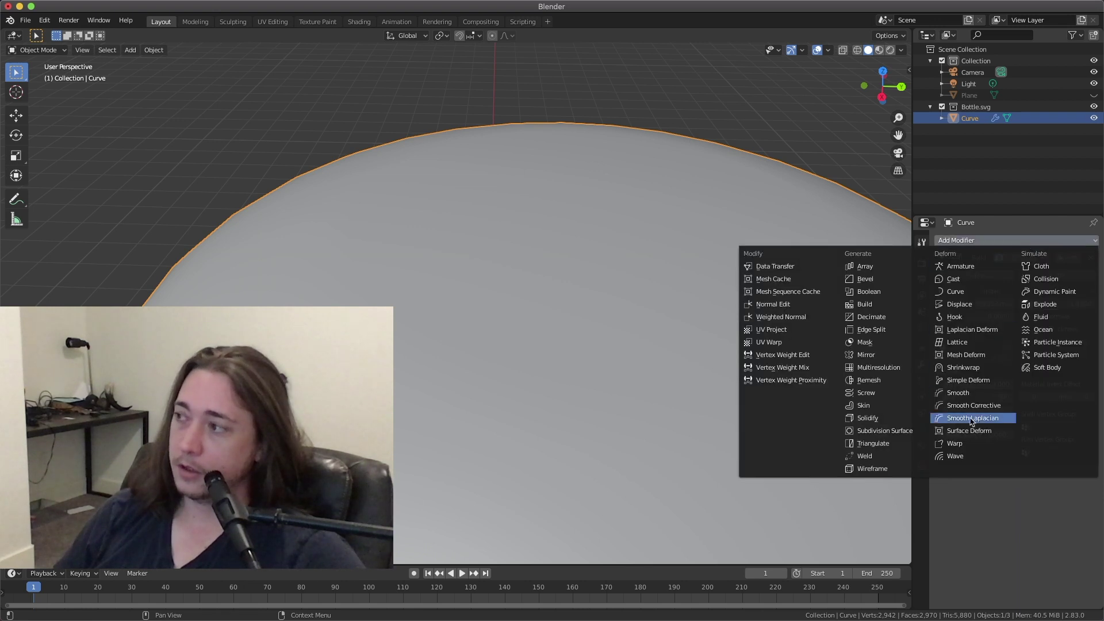
{"action": "left_click", "coordinate": [905, 433]}
{"action": "scroll", "coordinate": [455, 401], "scroll_direction": "down", "scroll_amount": 8}
{"action": "scroll", "coordinate": [455, 401], "scroll_direction": "down", "scroll_amount": 2}
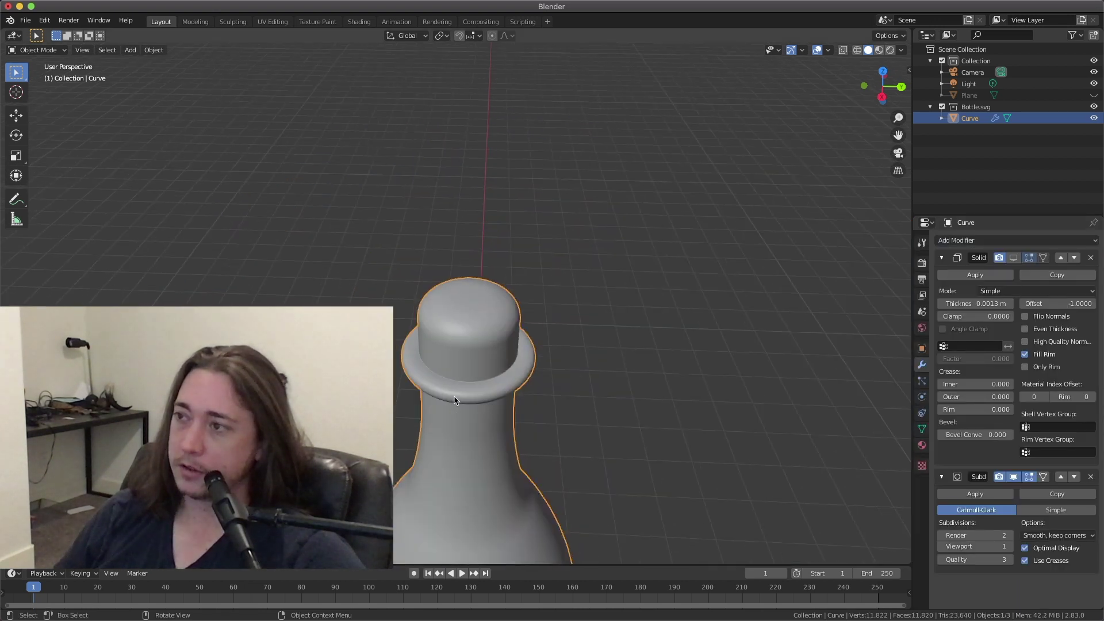
{"action": "left_click_drag", "start_coordinate": [883, 86], "coordinate": [717, 309]}
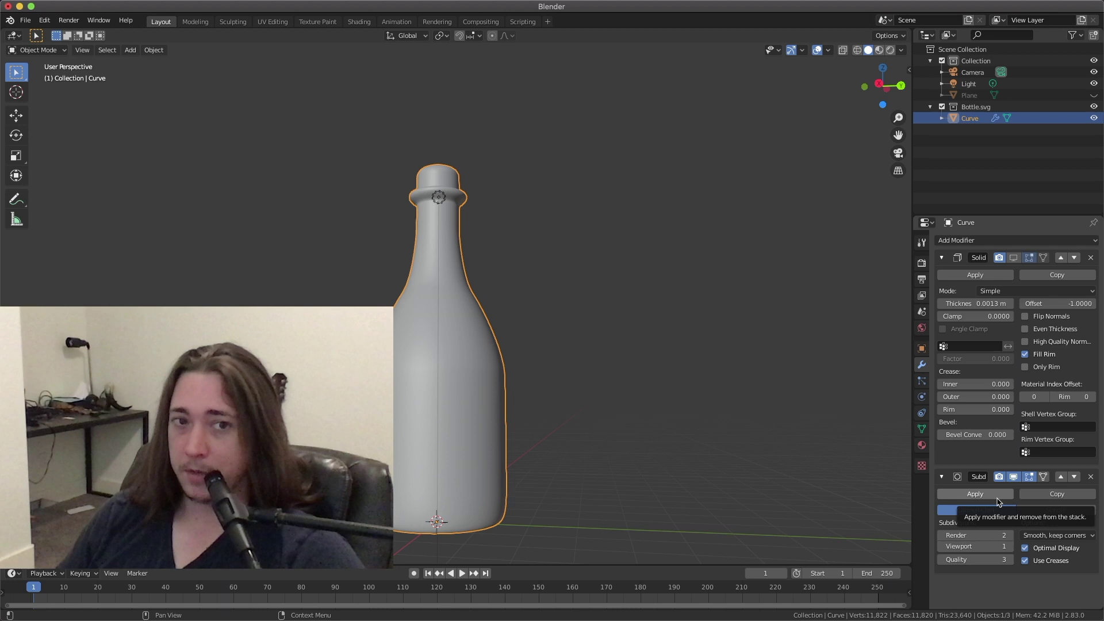
{"action": "key", "text": "ctrl+3"}
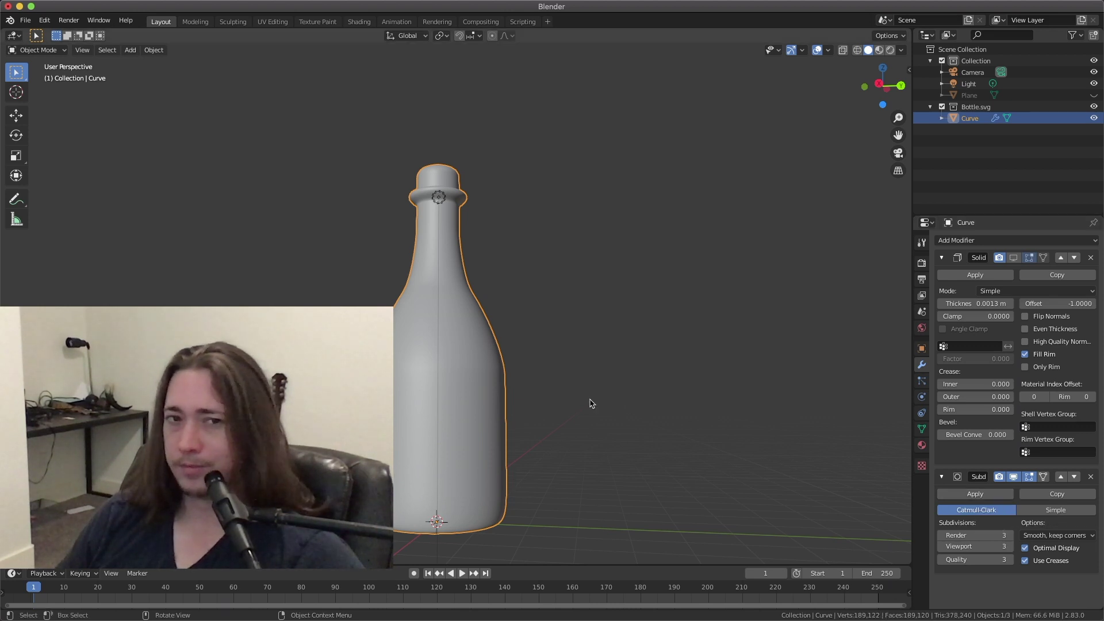
Unhide the Plane object and delete it from the scene.
{"action": "key", "text": "alt+h"}
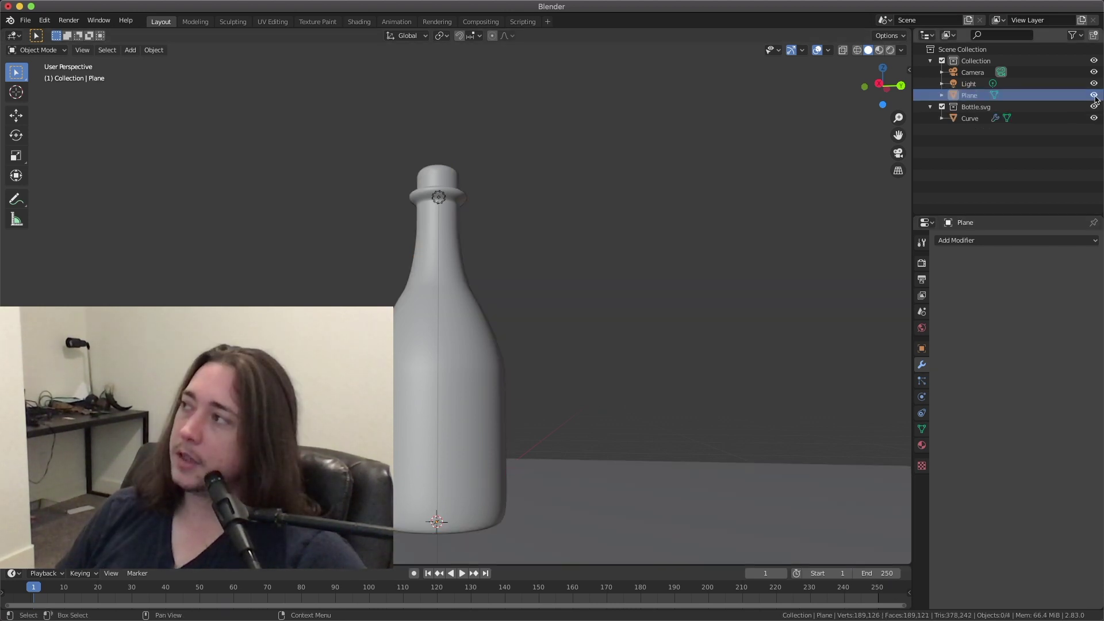
{"action": "key", "text": "x"}
{"action": "left_click", "coordinate": [611, 521]}
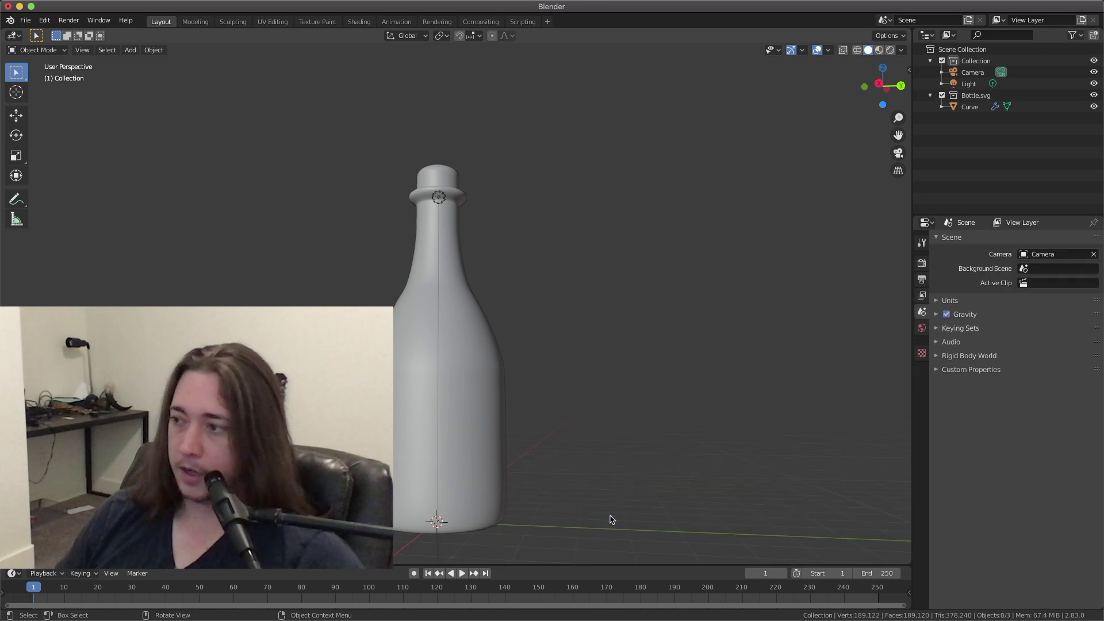
Select the bottle and export it in Wavefront format as untitled2.obj in the Bottle folder.
{"action": "left_click", "coordinate": [401, 353]}
{"action": "left_click", "coordinate": [25, 20]}
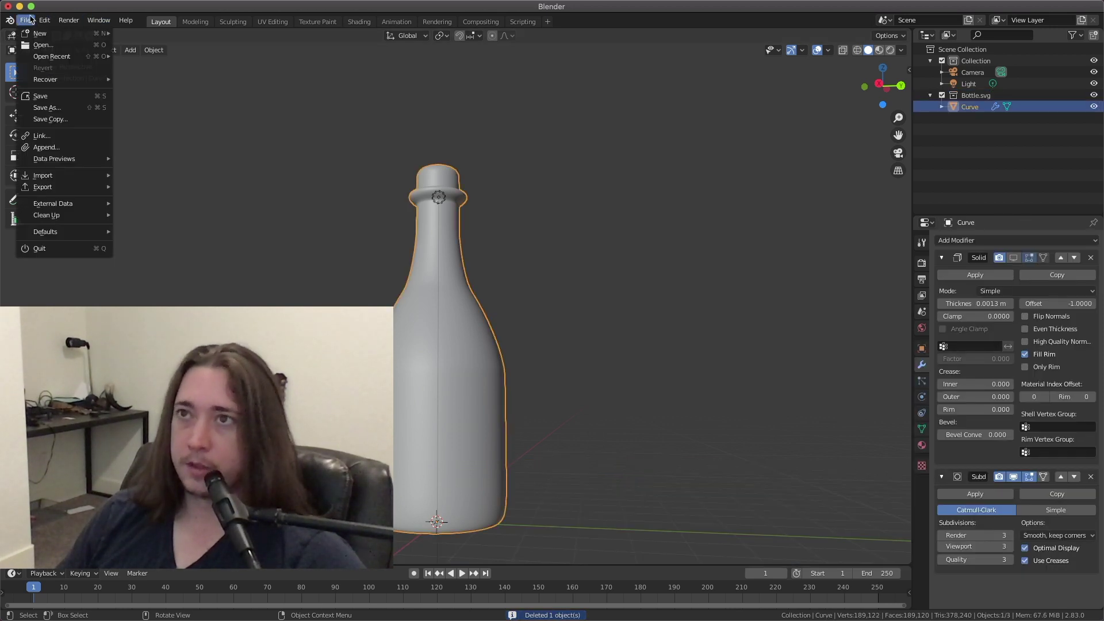
{"action": "mouse_move", "coordinate": [81, 190]}
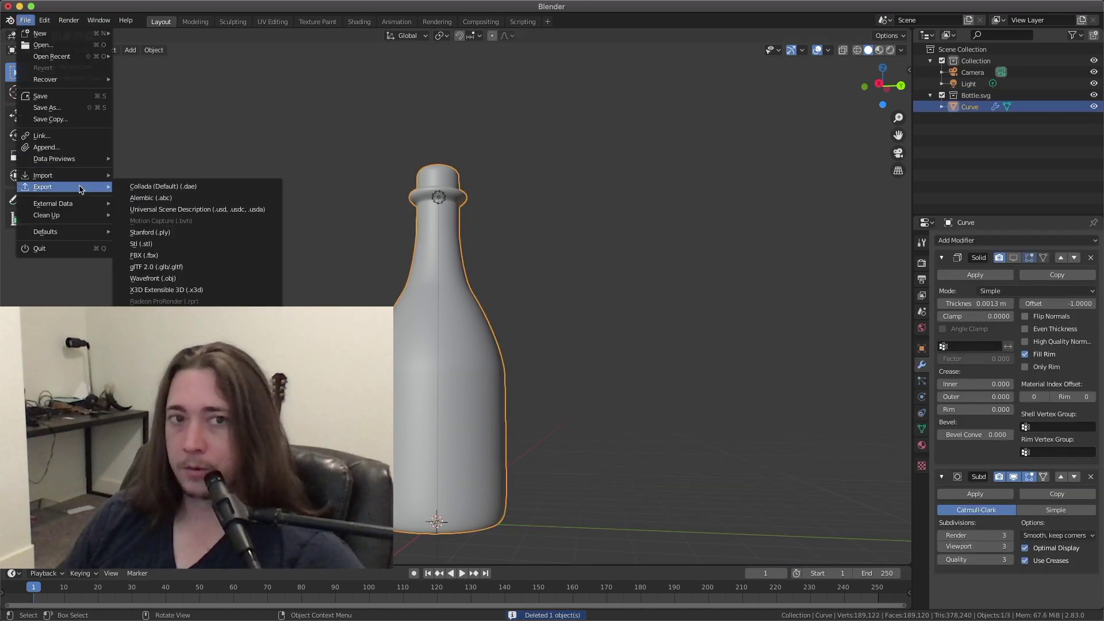
{"action": "left_click", "coordinate": [165, 281]}
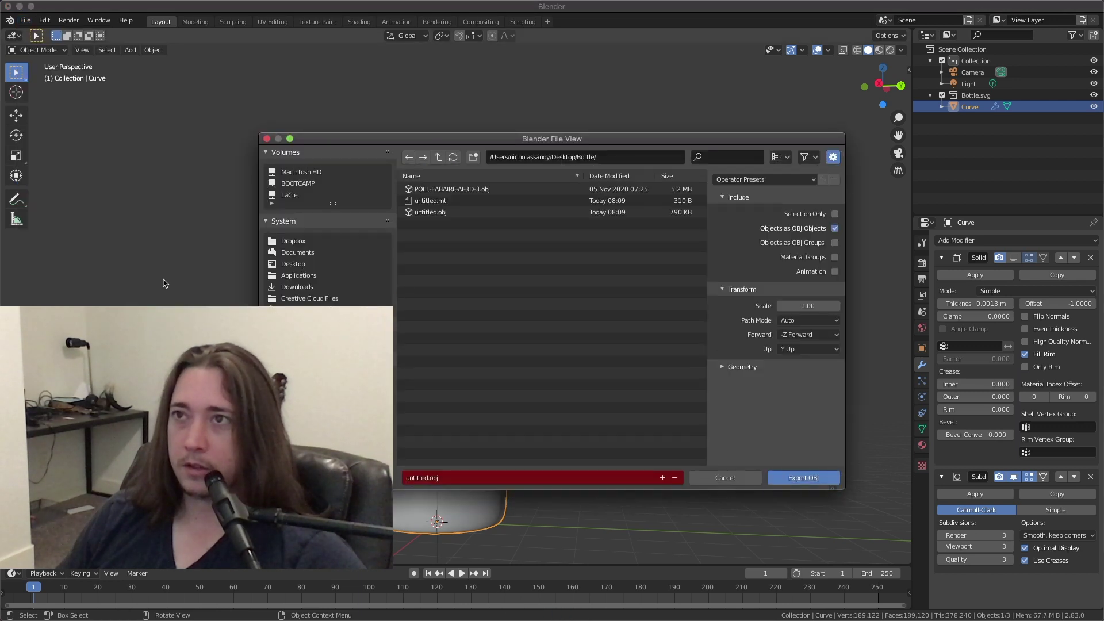
{"action": "left_click", "coordinate": [428, 479]}
{"action": "left_click", "coordinate": [428, 478]}
{"action": "type", "text": "2"}
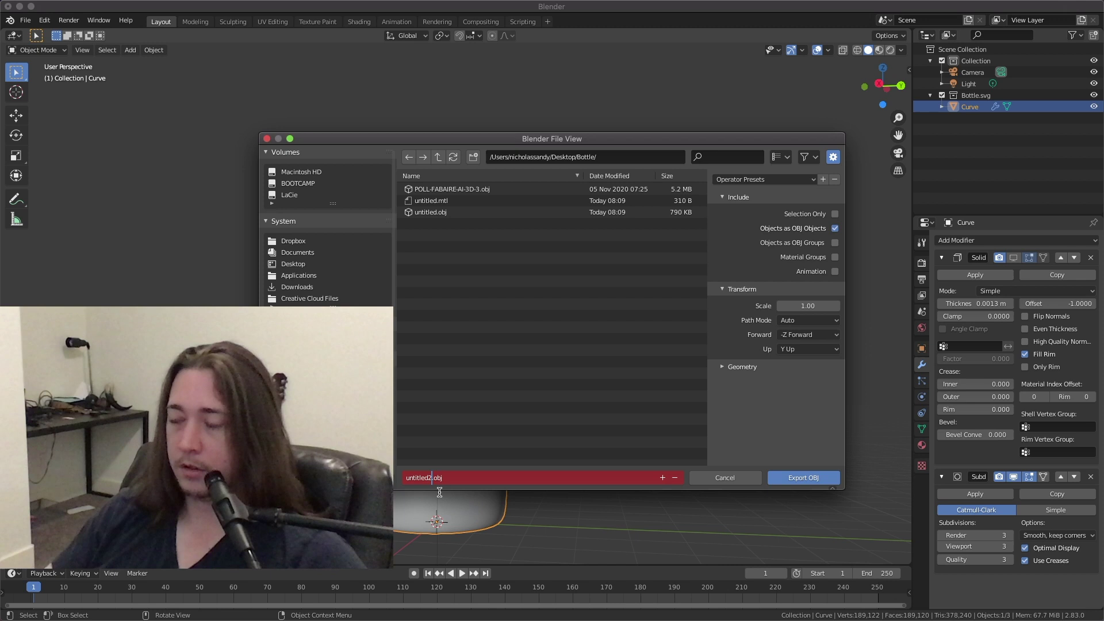
{"action": "key", "text": "Return"}
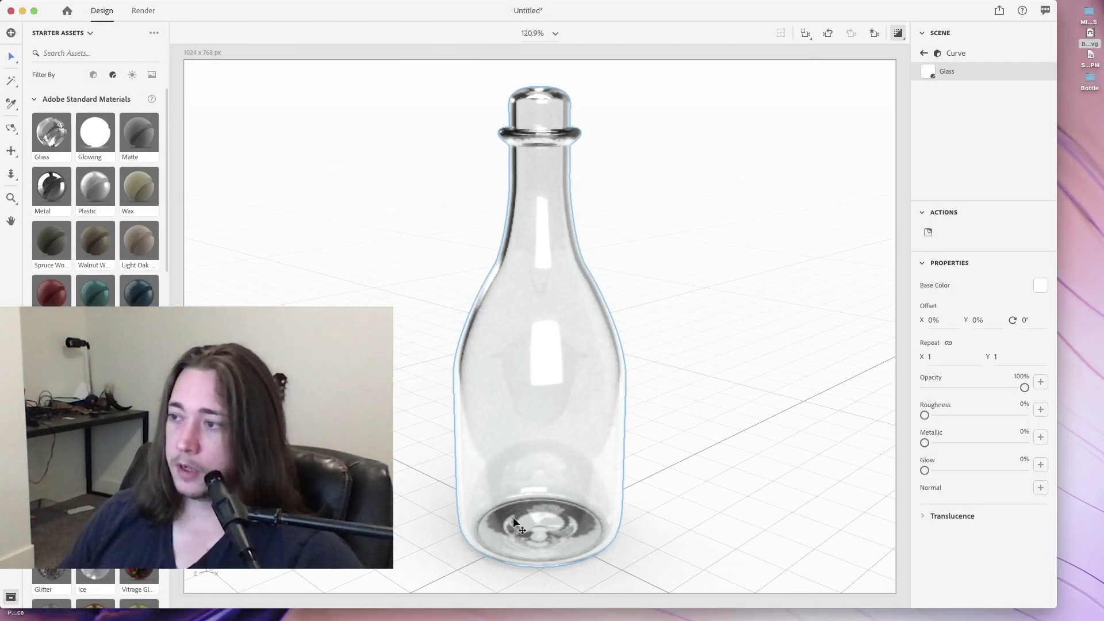
In Adobe Dimension, move the existing glass bottle back to Z -5 cm.
{"action": "left_click", "coordinate": [523, 520]}
{"action": "left_click_drag", "start_coordinate": [500, 547], "coordinate": [662, 536]}
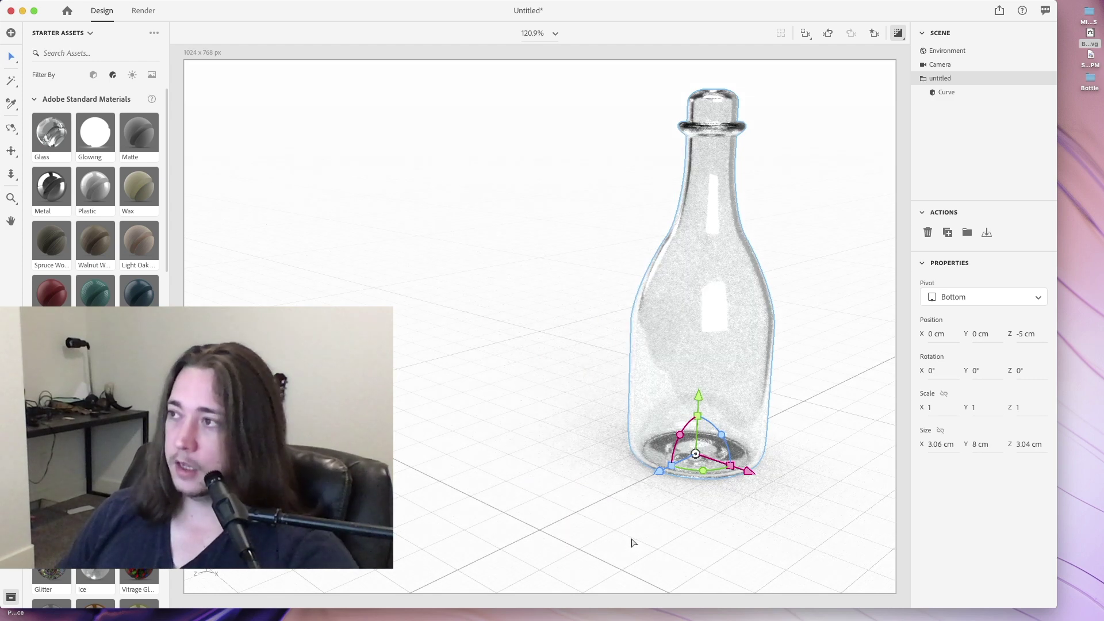
Import untitled2.obj from the Bottle folder and apply the Glass material to the new bottle.
{"action": "key", "text": "super+o"}
{"action": "left_click", "coordinate": [436, 92]}
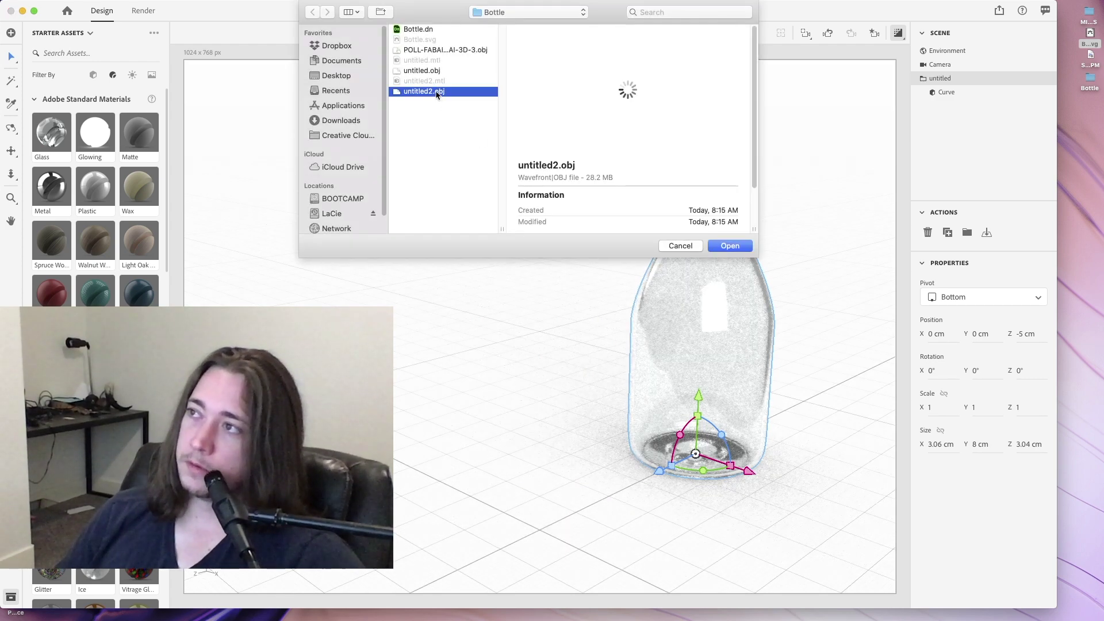
{"action": "double_click", "coordinate": [437, 93]}
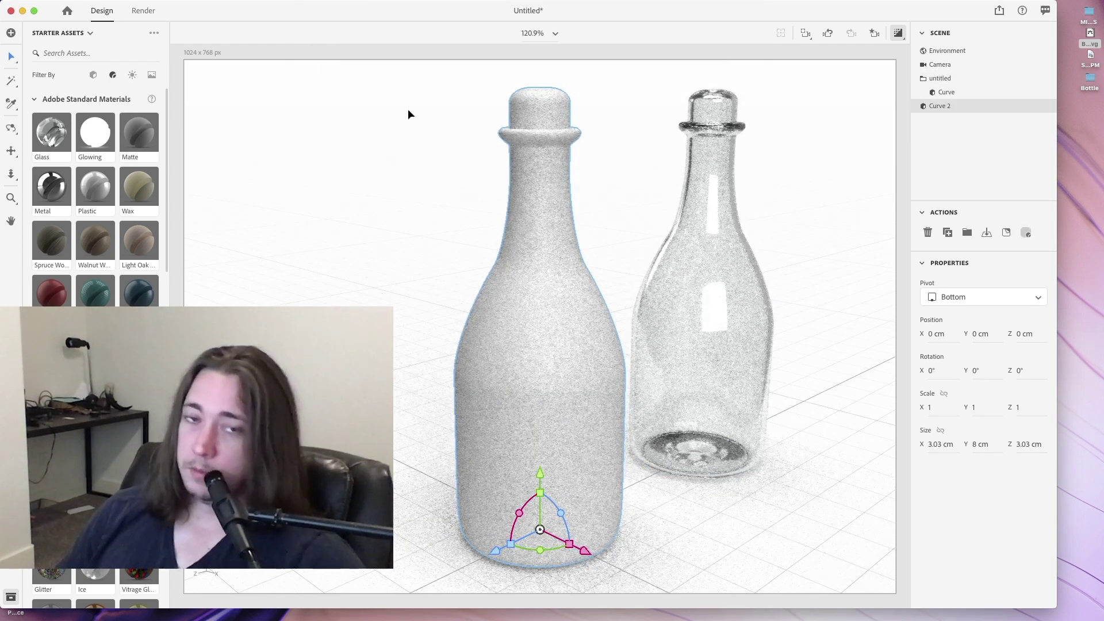
{"action": "left_click", "coordinate": [59, 146]}
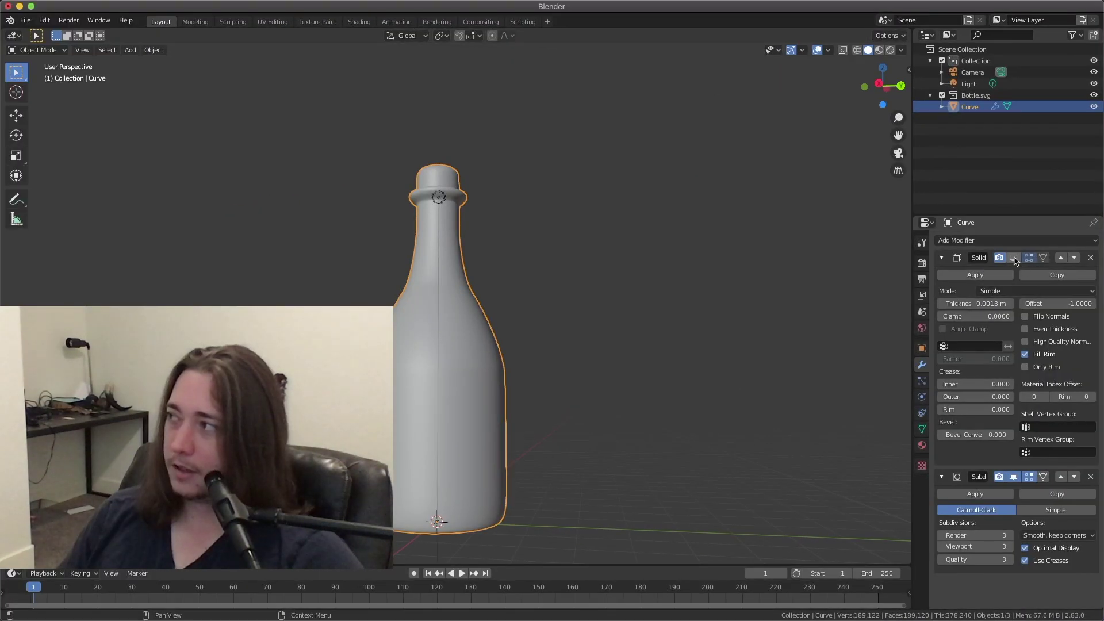
Back in Blender, enable the Solidify modifier's viewport display and export the bottle as an OBJ under a new file name.
{"action": "left_click", "coordinate": [1014, 258]}
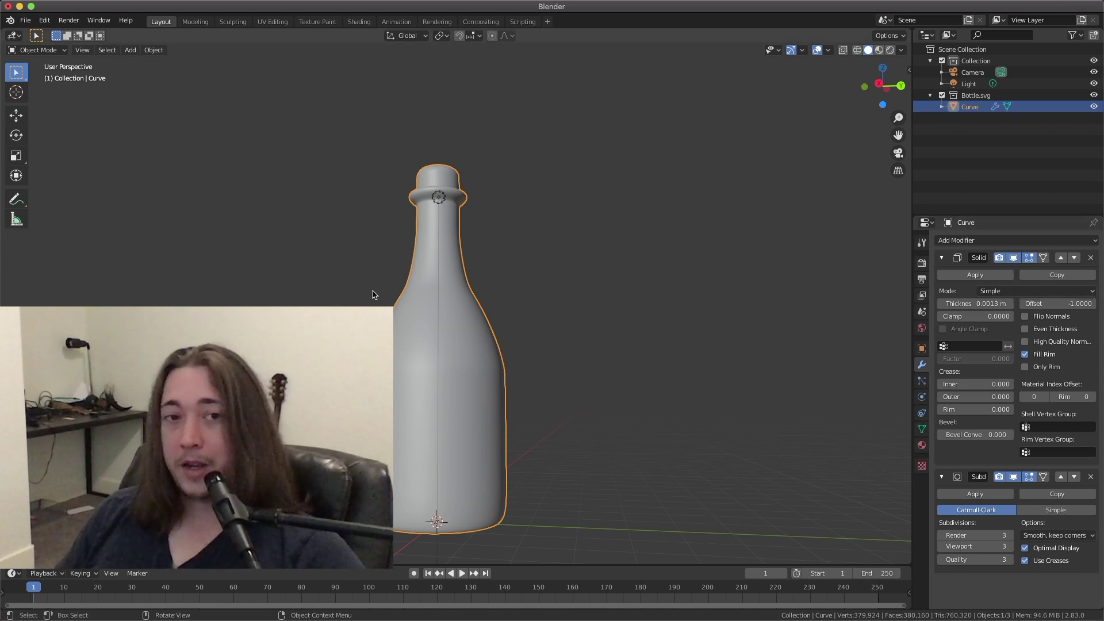
{"action": "left_click", "coordinate": [25, 20]}
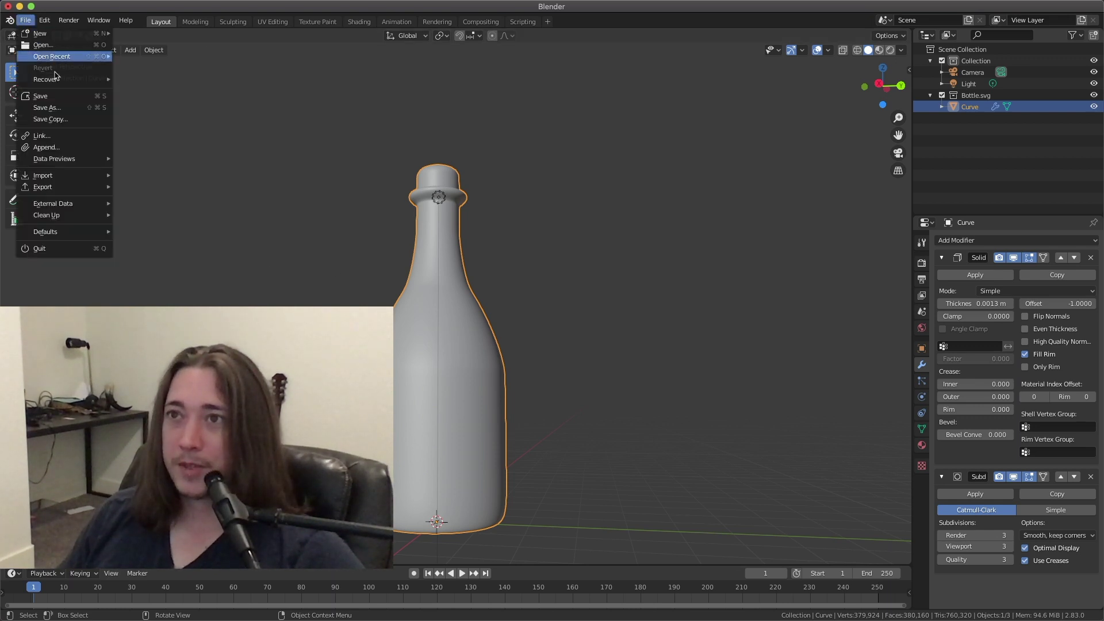
{"action": "mouse_move", "coordinate": [86, 187]}
{"action": "left_click", "coordinate": [217, 279]}
{"action": "left_click", "coordinate": [428, 477]}
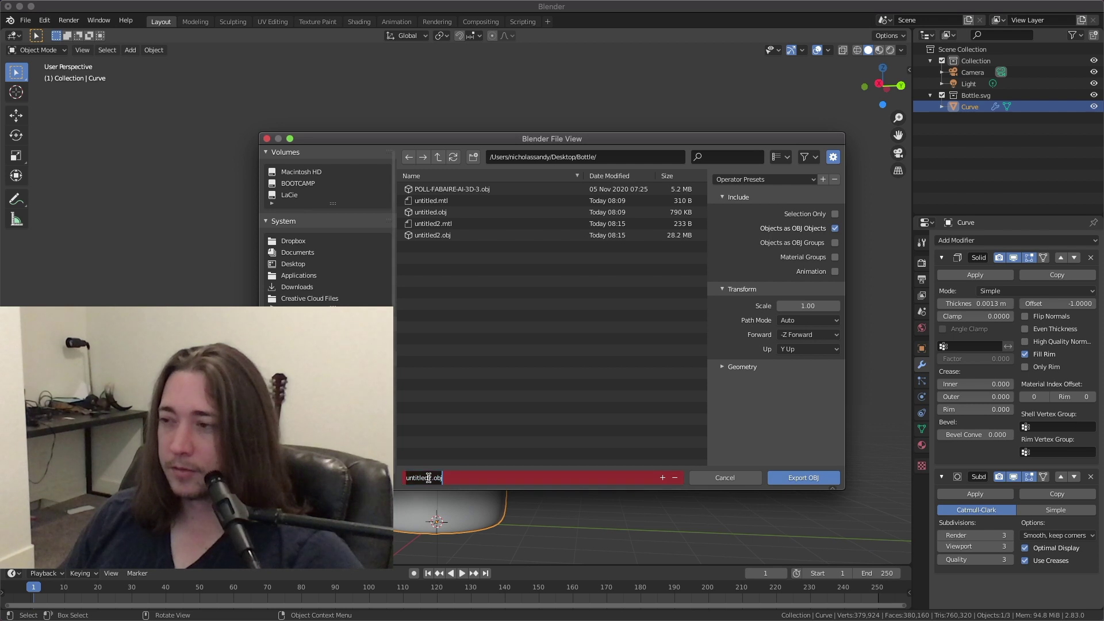
{"action": "key", "text": "BackSpace"}
{"action": "key", "text": "BackSpace"}
{"action": "key", "text": "BackSpace"}
{"action": "key", "text": "BackSpace"}
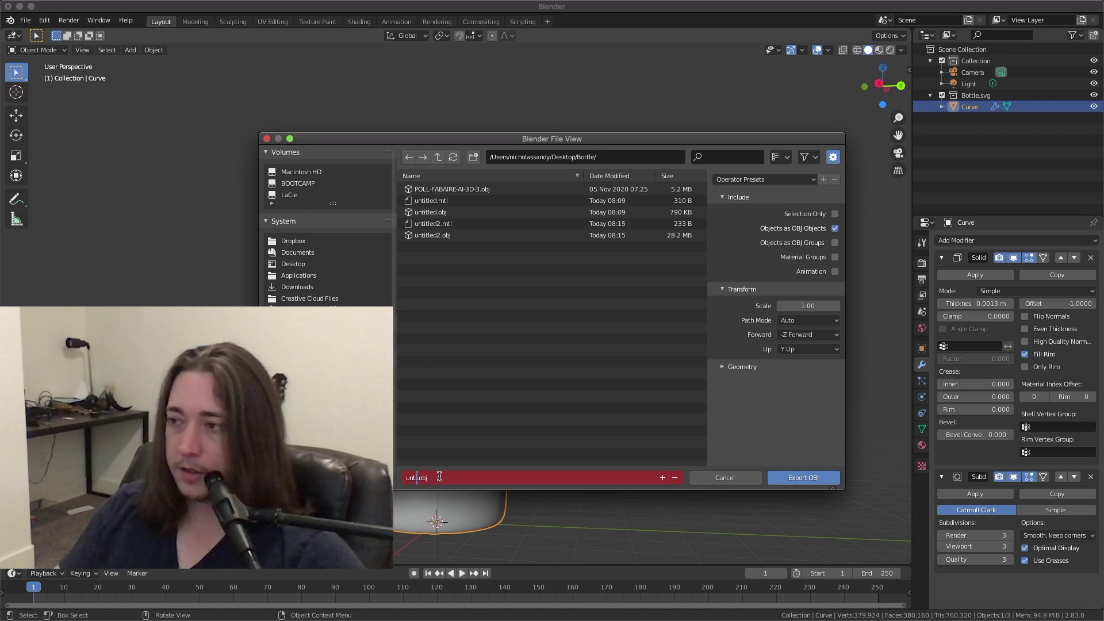
{"action": "left_click", "coordinate": [804, 478]}
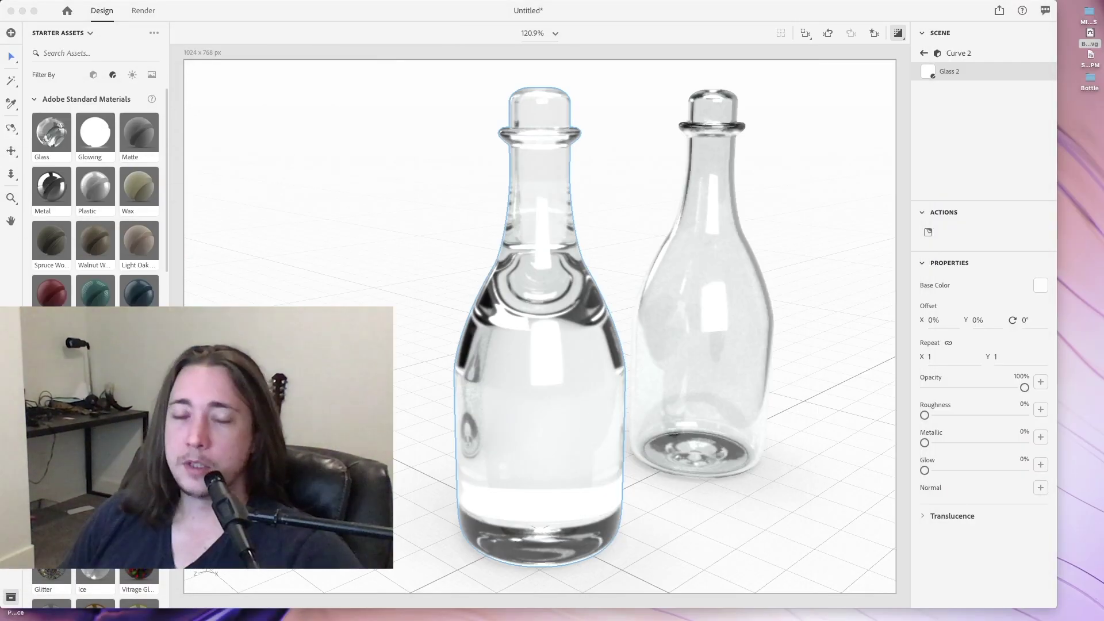
In Adobe Dimension, move the front glass bottle aside to X -5.3 cm.
{"action": "left_click", "coordinate": [548, 516]}
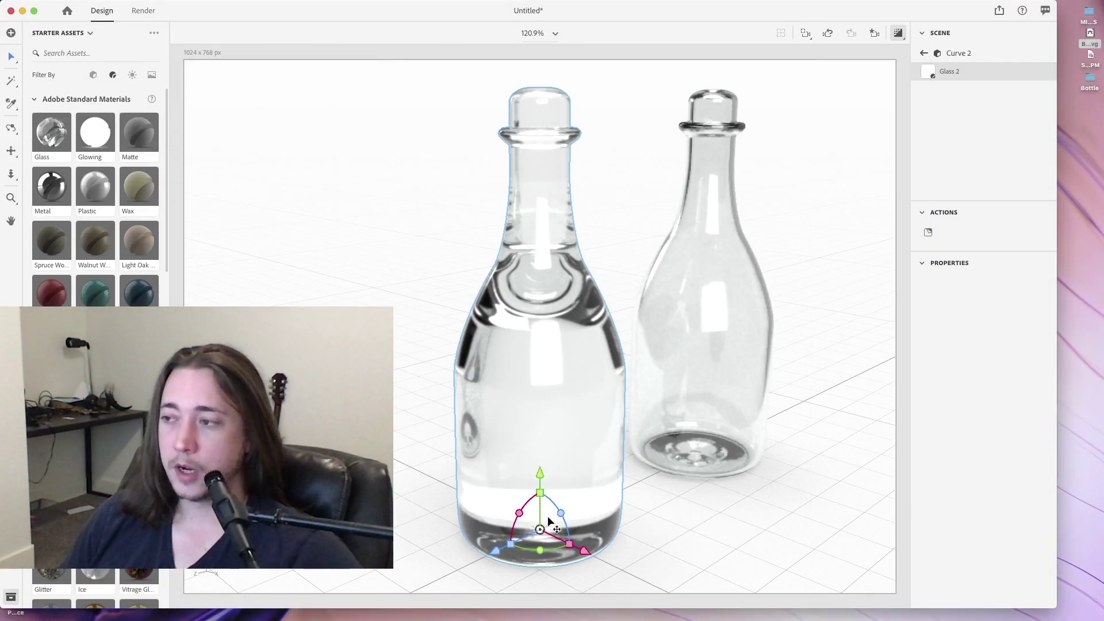
{"action": "left_click_drag", "start_coordinate": [547, 516], "coordinate": [405, 447]}
{"action": "left_click", "coordinate": [539, 526]}
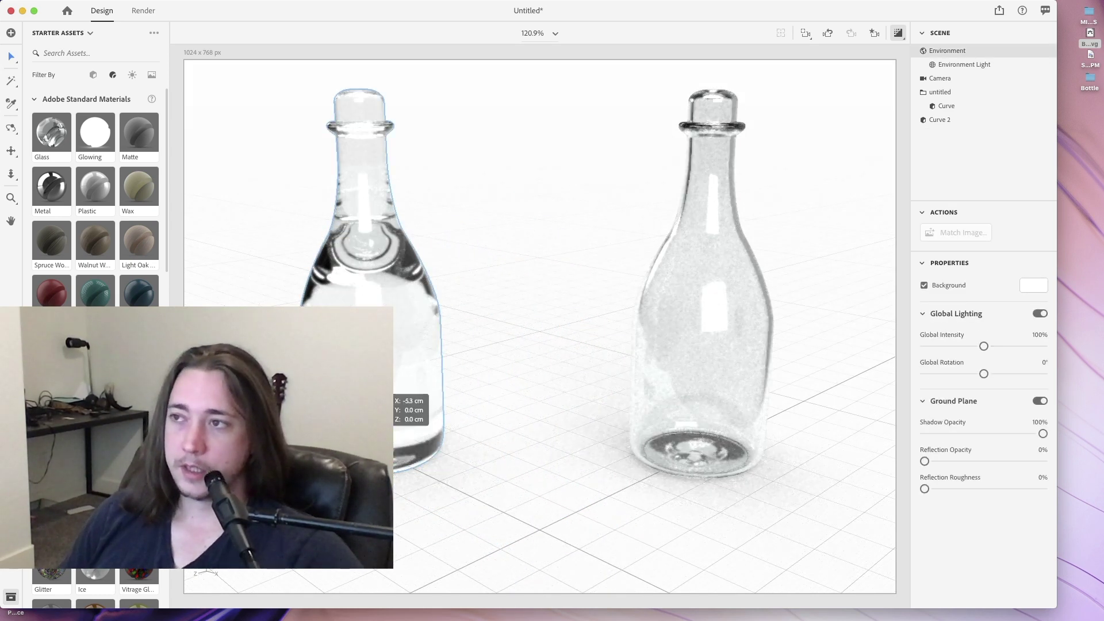
{"action": "left_click", "coordinate": [385, 467]}
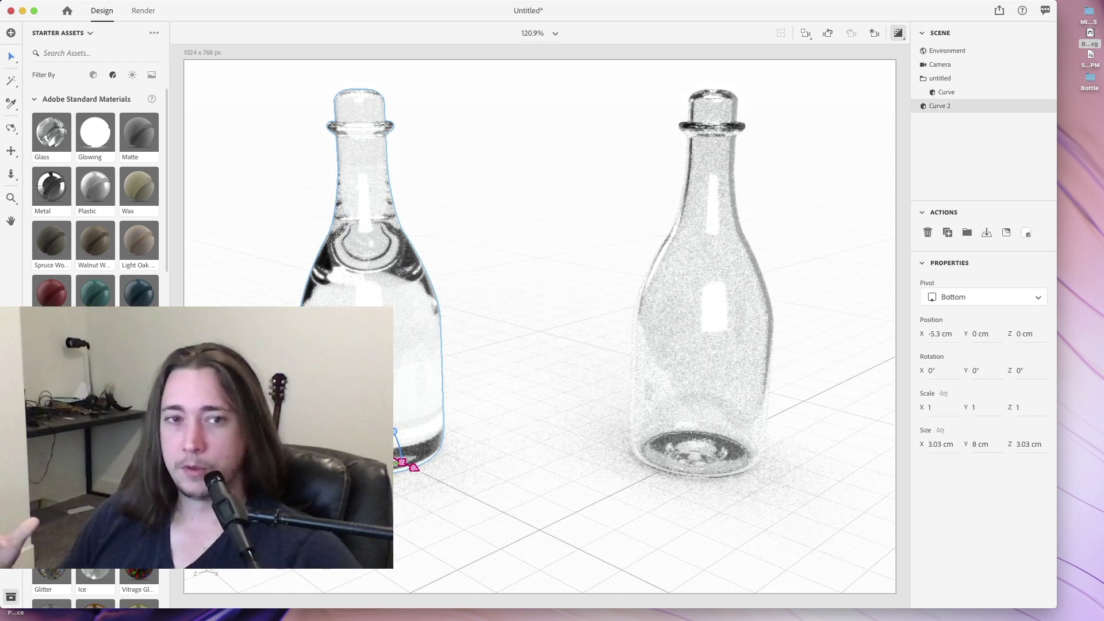
Import the newly exported solidified bottle OBJ between the other two bottles and apply the Glass material to it.
{"action": "left_click", "coordinate": [674, 388]}
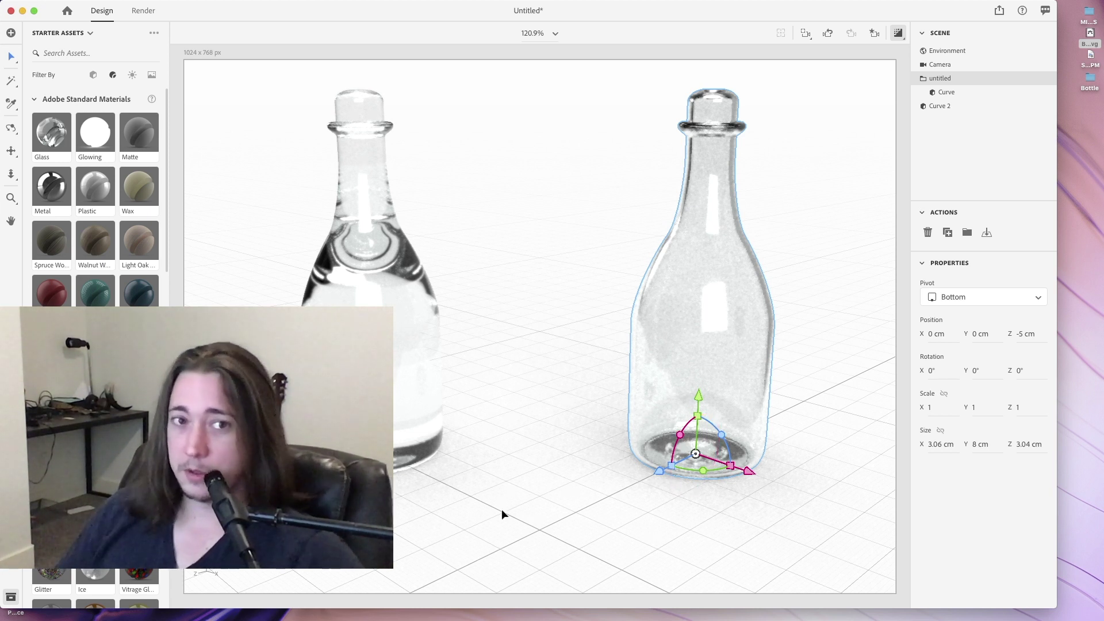
{"action": "key", "text": "super+shift+i"}
{"action": "left_click", "coordinate": [437, 61]}
{"action": "double_click", "coordinate": [438, 61]}
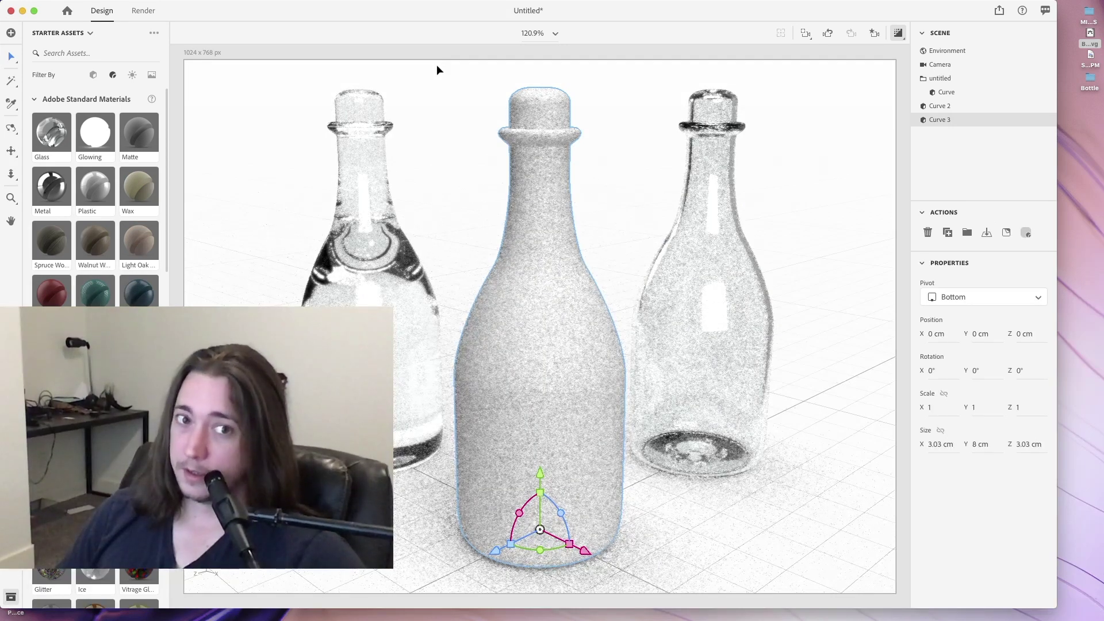
{"action": "left_click", "coordinate": [51, 136]}
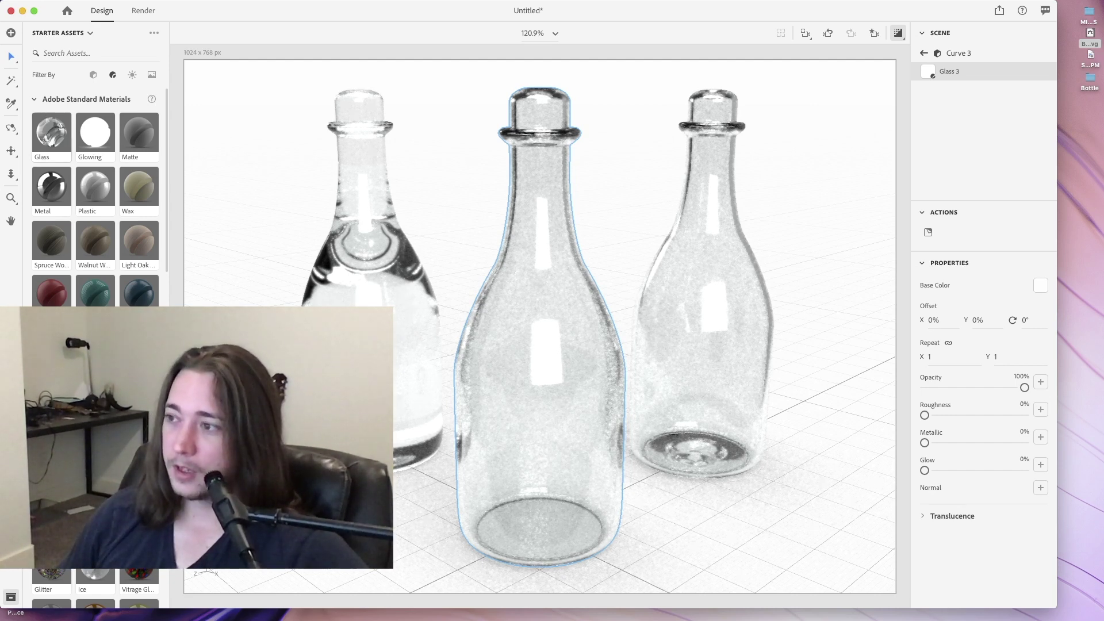
{"action": "left_click", "coordinate": [844, 149]}
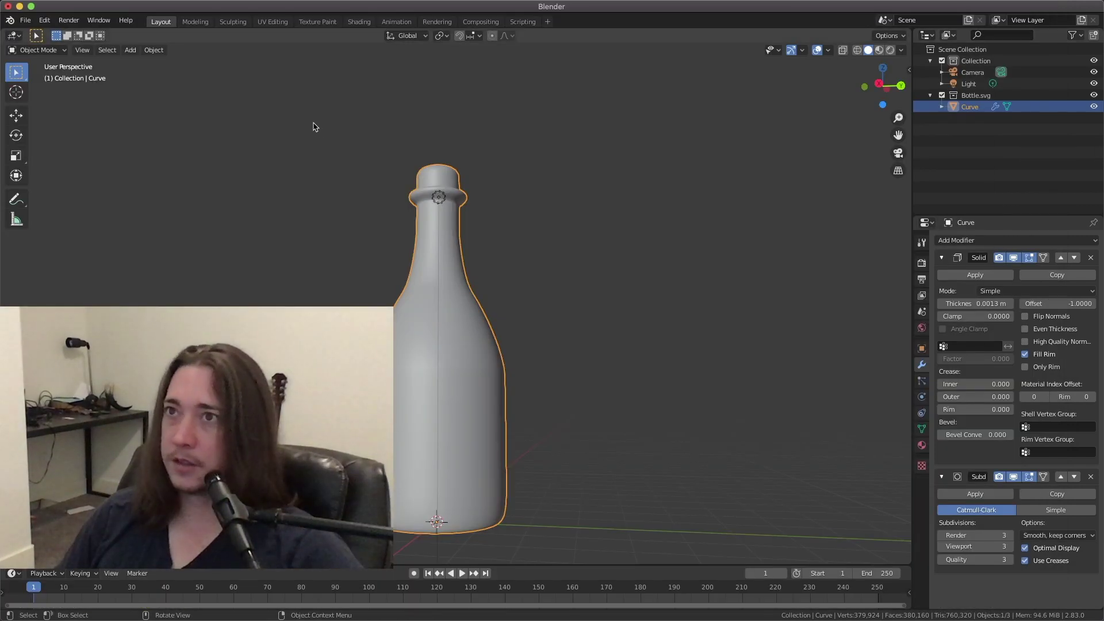
{"action": "left_click", "coordinate": [26, 20]}
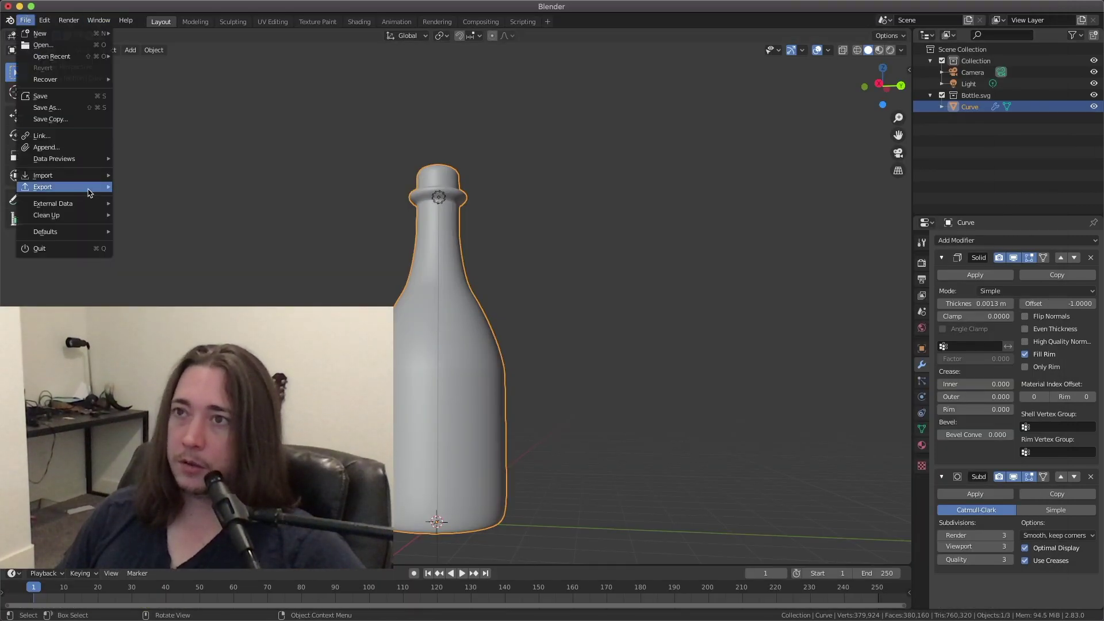
{"action": "mouse_move", "coordinate": [89, 176]}
{"action": "left_click", "coordinate": [357, 270]}
{"action": "right_click", "coordinate": [457, 324]}
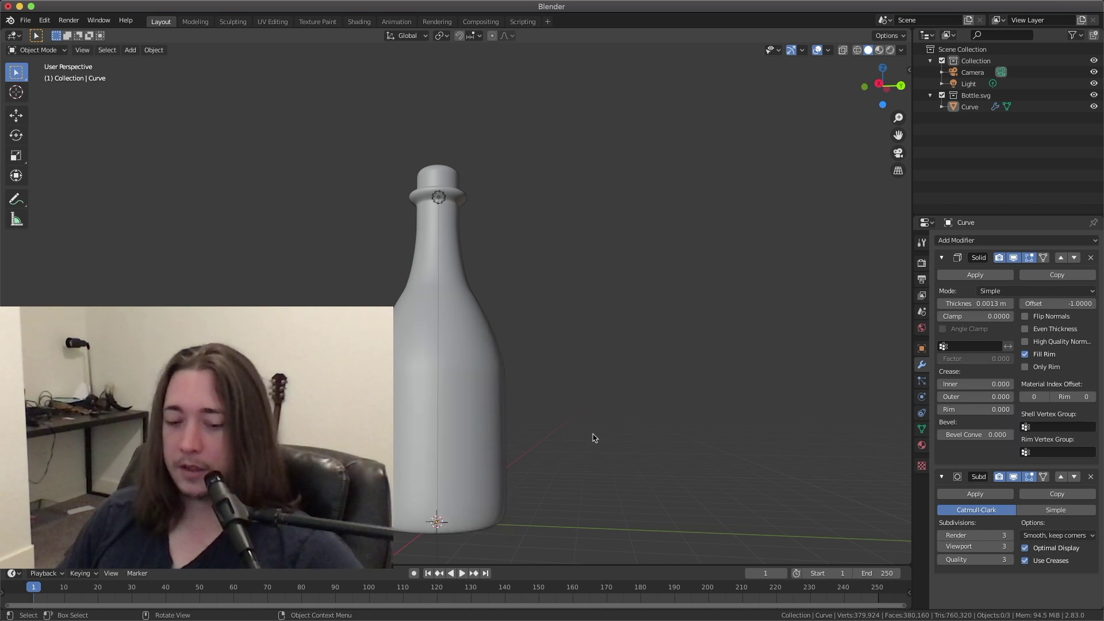
In Edit Mode, select the lengthwise profile edge loop on the bottle's side and place a duplicate of it beside the bottle.
{"action": "key", "text": "Tab"}
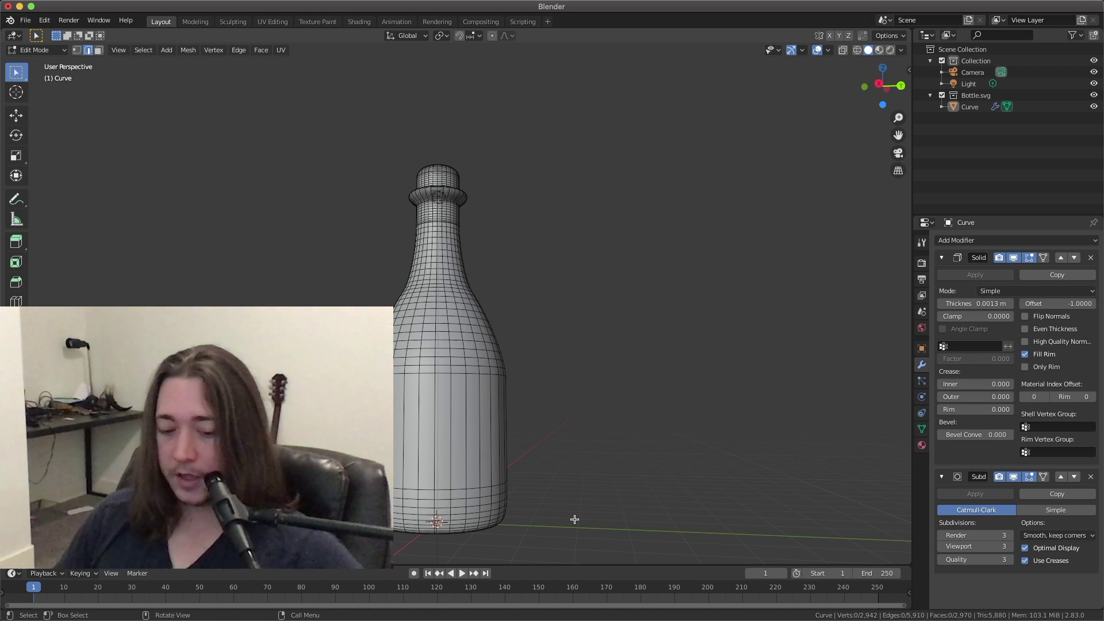
{"action": "left_click", "coordinate": [527, 353], "text": "alt"}
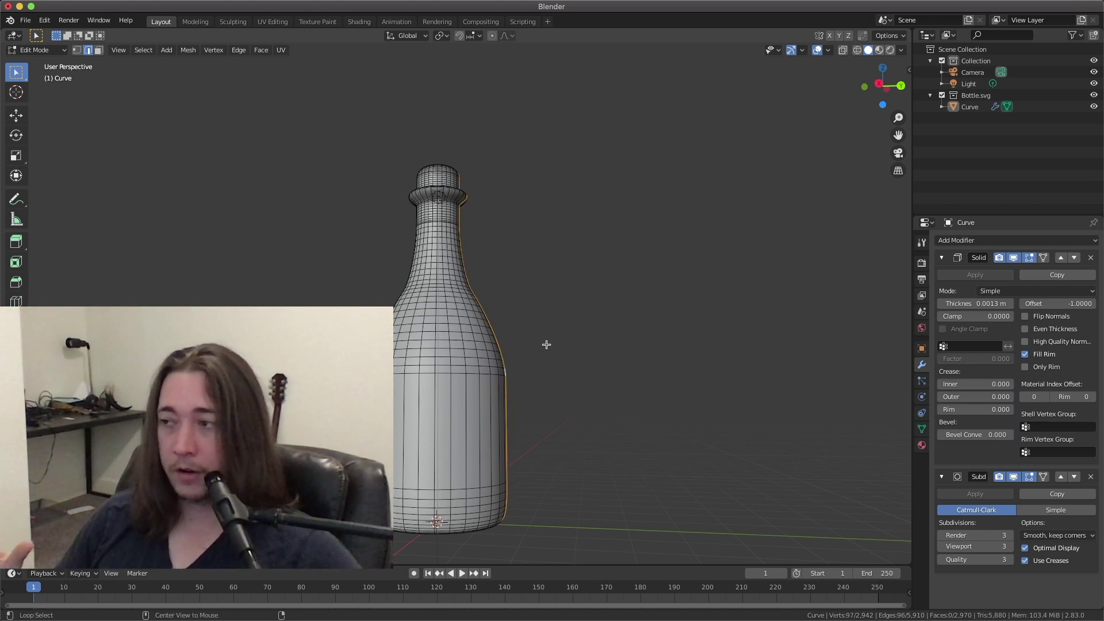
{"action": "key", "text": "shift+d"}
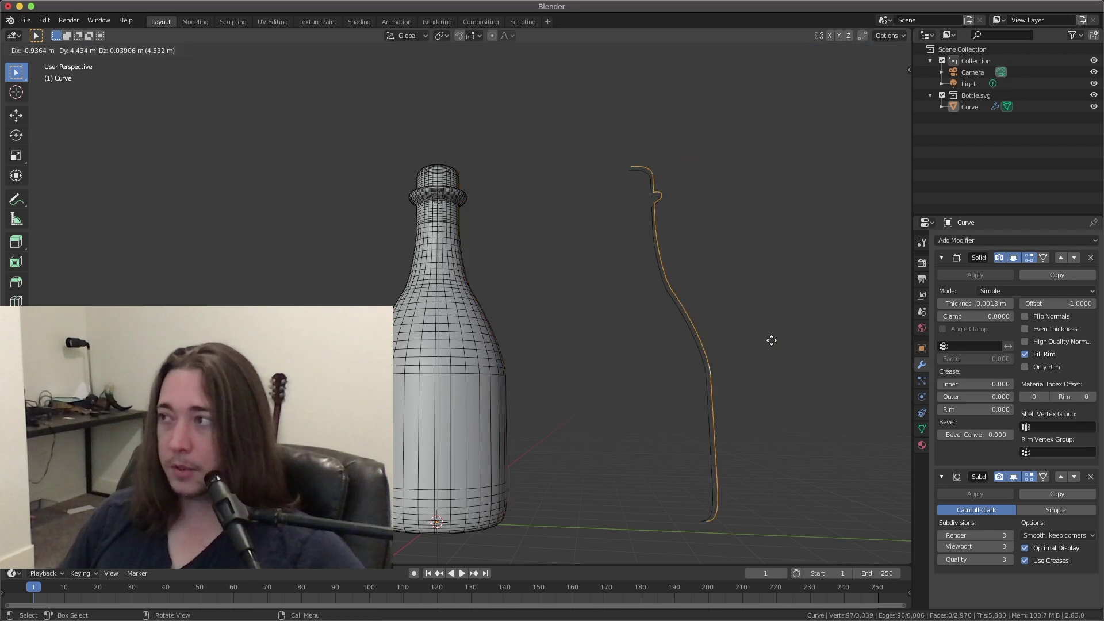
{"action": "left_click", "coordinate": [771, 340]}
{"action": "left_click_drag", "start_coordinate": [304, 123], "coordinate": [575, 531]}
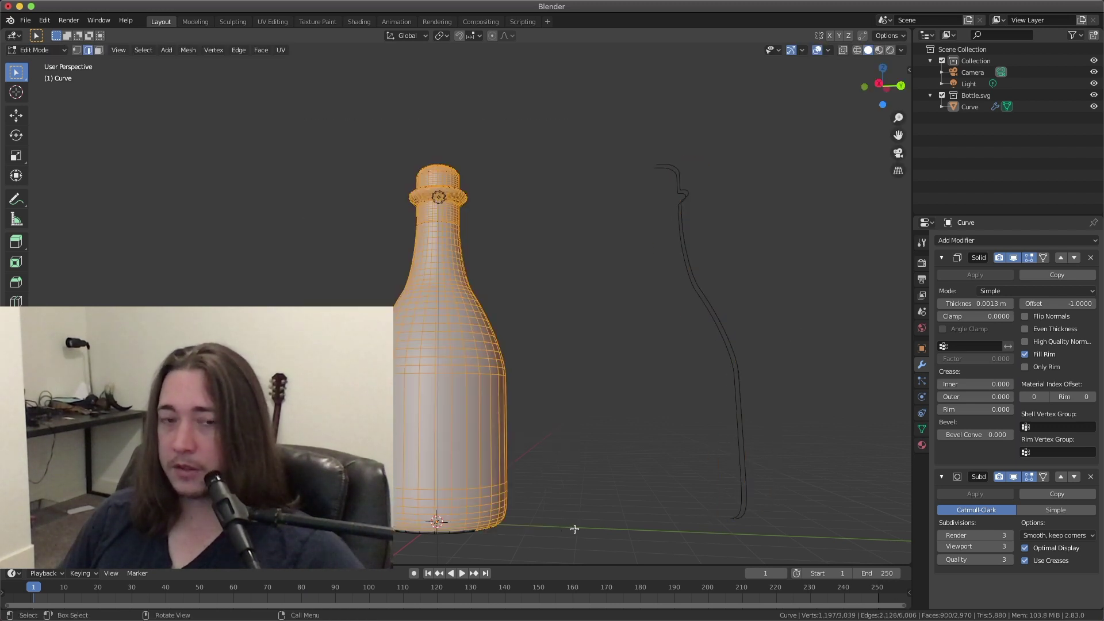
{"action": "key", "text": "ctrl+z"}
Move the duplicated profile about -5.6 m along the global Y axis to the bottle's other side and return to Object Mode.
{"action": "key", "text": "g"}
{"action": "key", "text": "y"}
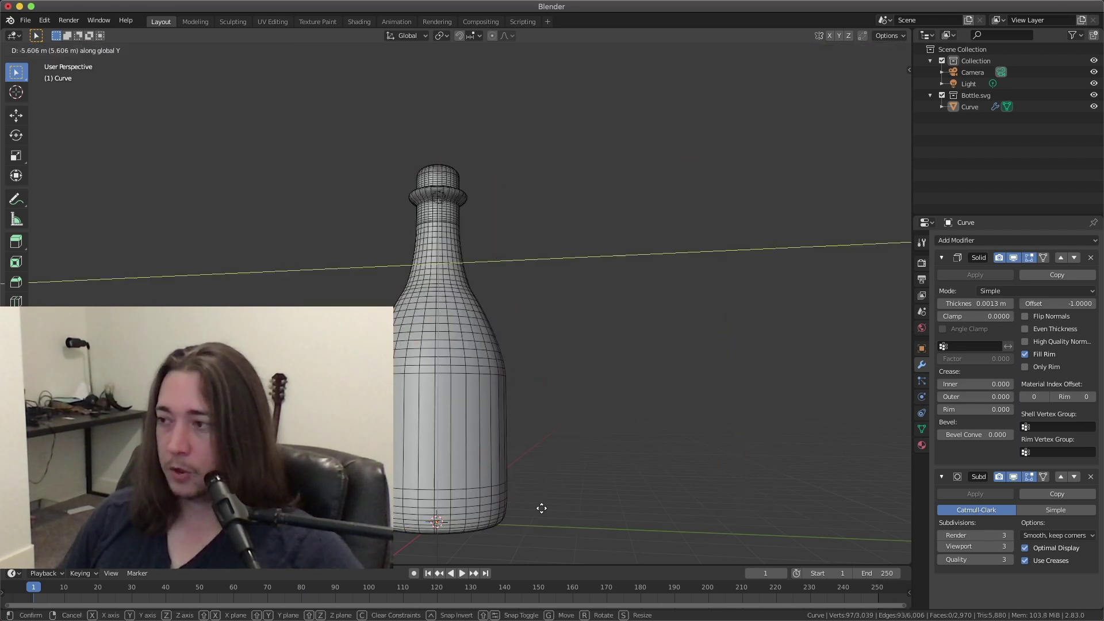
{"action": "left_click", "coordinate": [551, 507]}
{"action": "key", "text": "Tab"}
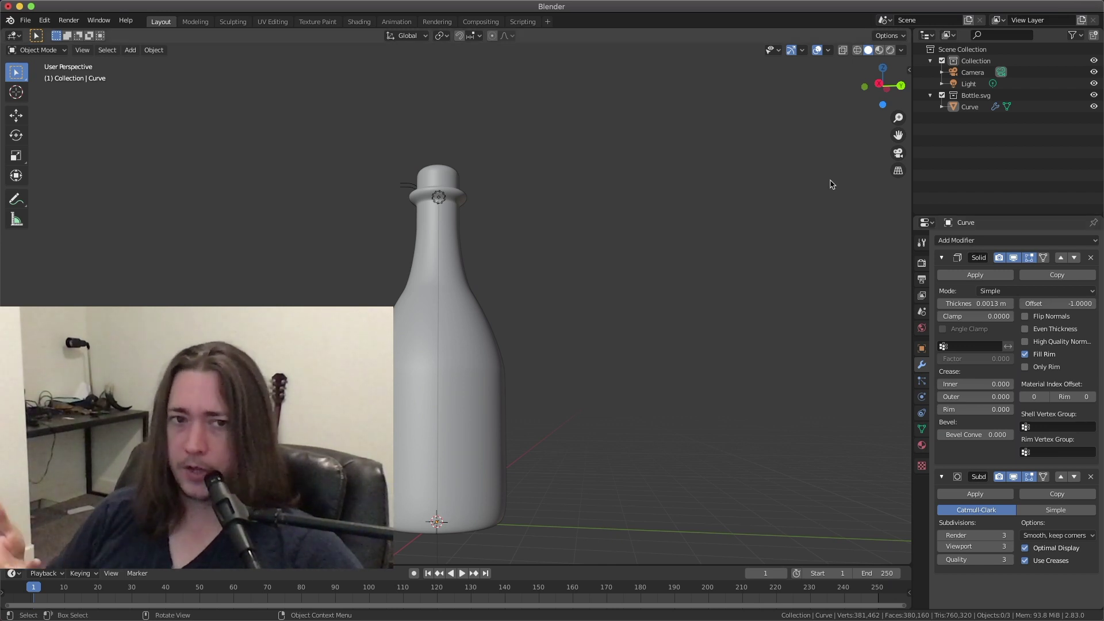
{"action": "left_click_drag", "start_coordinate": [870, 68], "coordinate": [866, 85]}
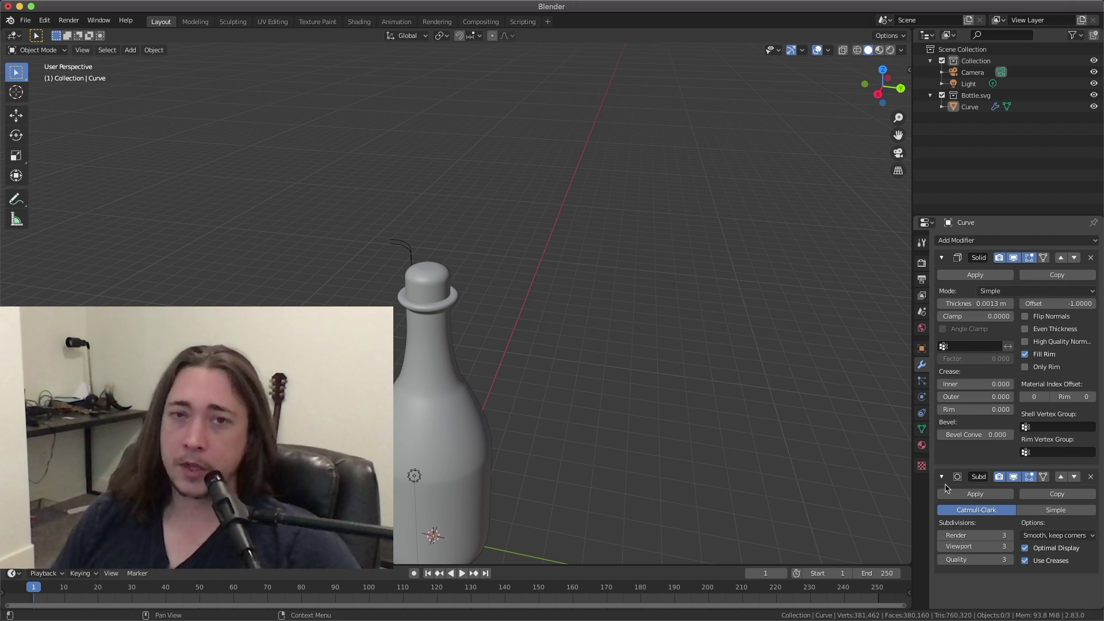
Leave Blender, switch to the YouTube channel page in Chrome and browse its uploads to the Dimension CC custom model tutorials.
{"action": "left_click", "coordinate": [19, 6]}
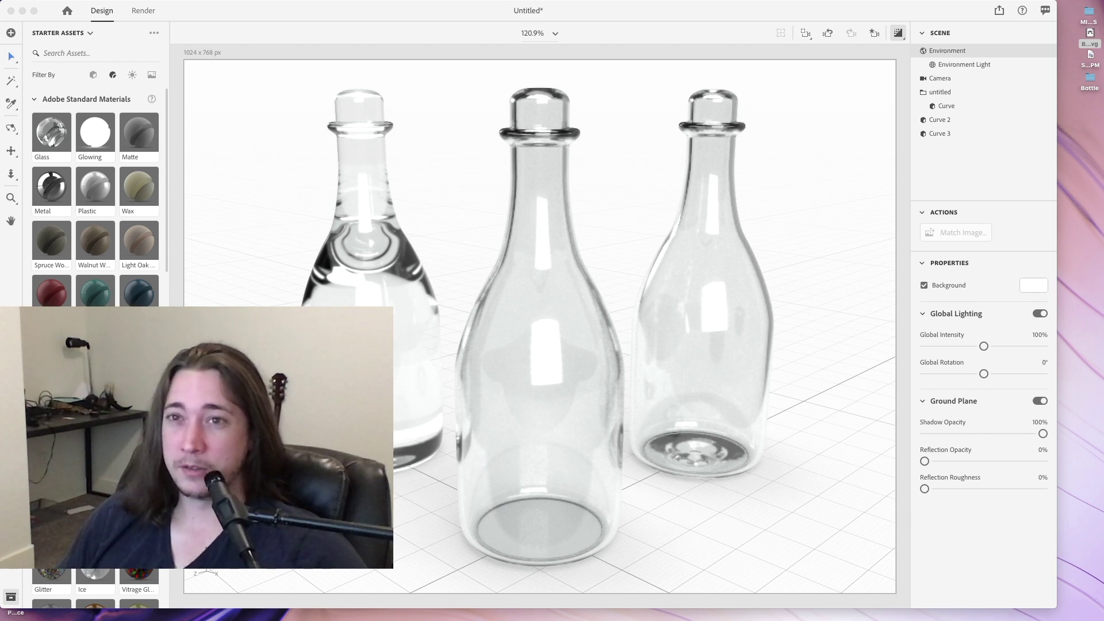
{"action": "key", "text": "super+Tab"}
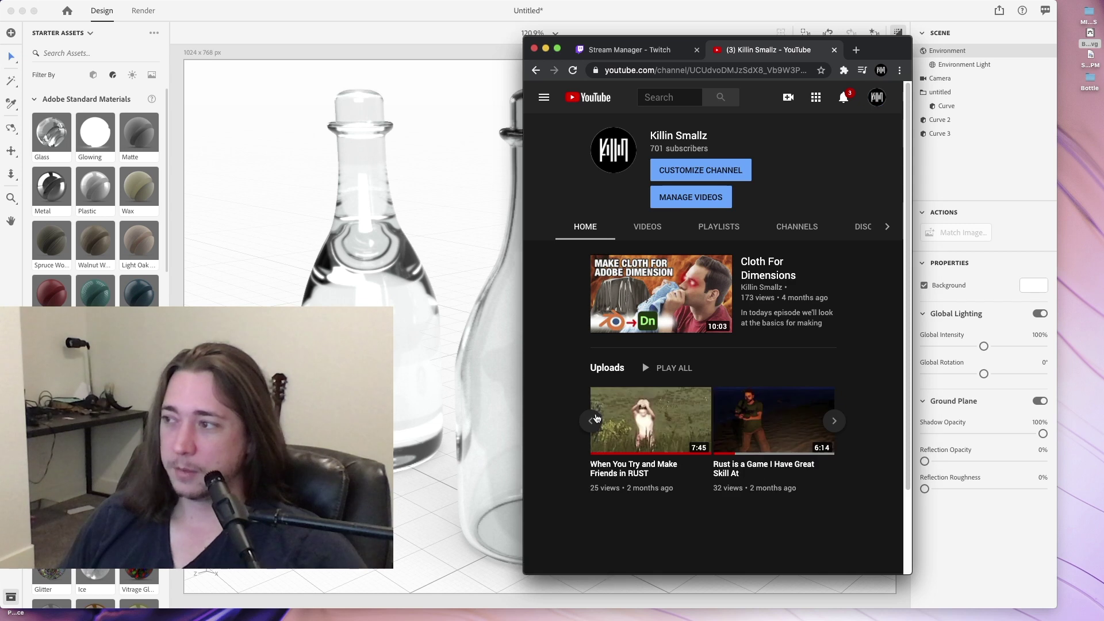
{"action": "left_click", "coordinate": [833, 420]}
{"action": "left_click", "coordinate": [836, 423]}
{"action": "left_click", "coordinate": [835, 421]}
{"action": "left_click", "coordinate": [834, 420]}
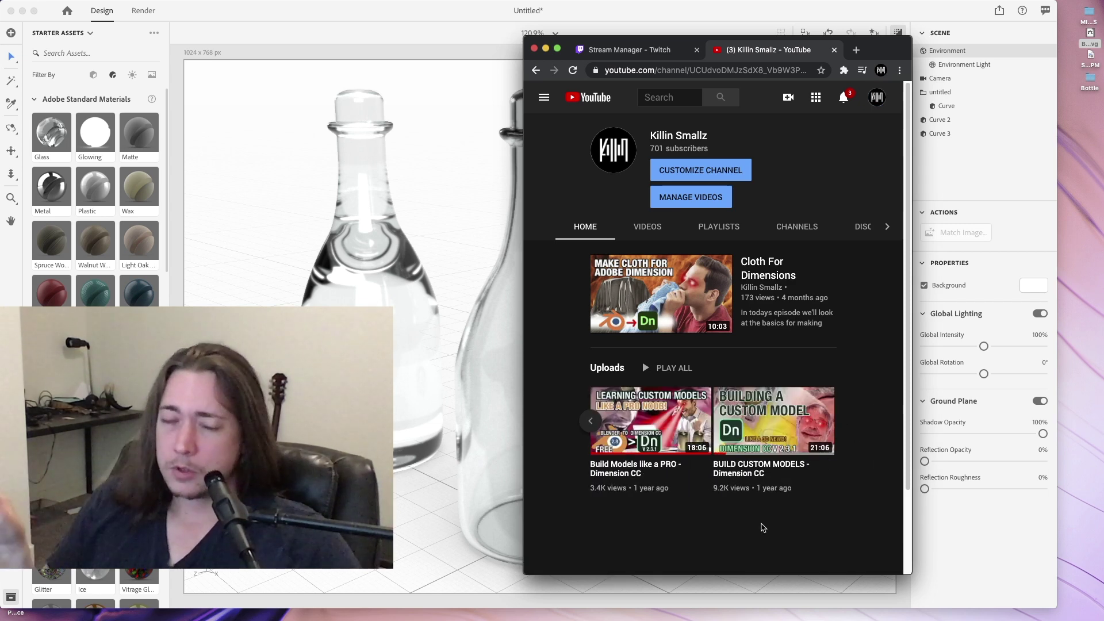